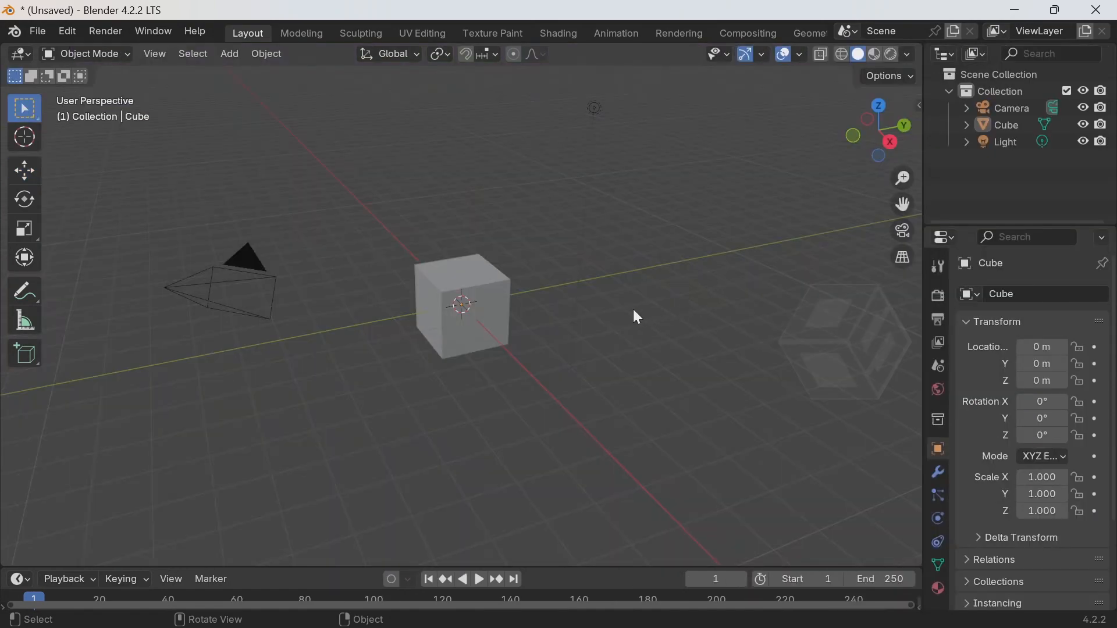
mouse_move(638, 317)
middle_mouse_down()
mouse_move(682, 318)
mouse_move(637, 310)
middle_mouse_up()
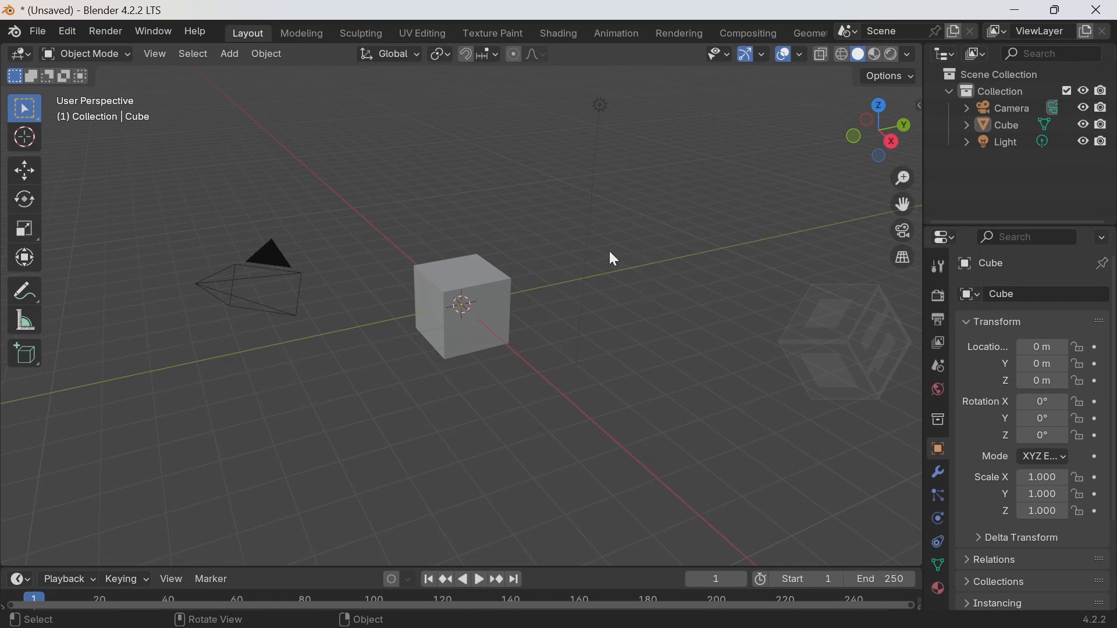
scroll(613, 278, "up", 2)
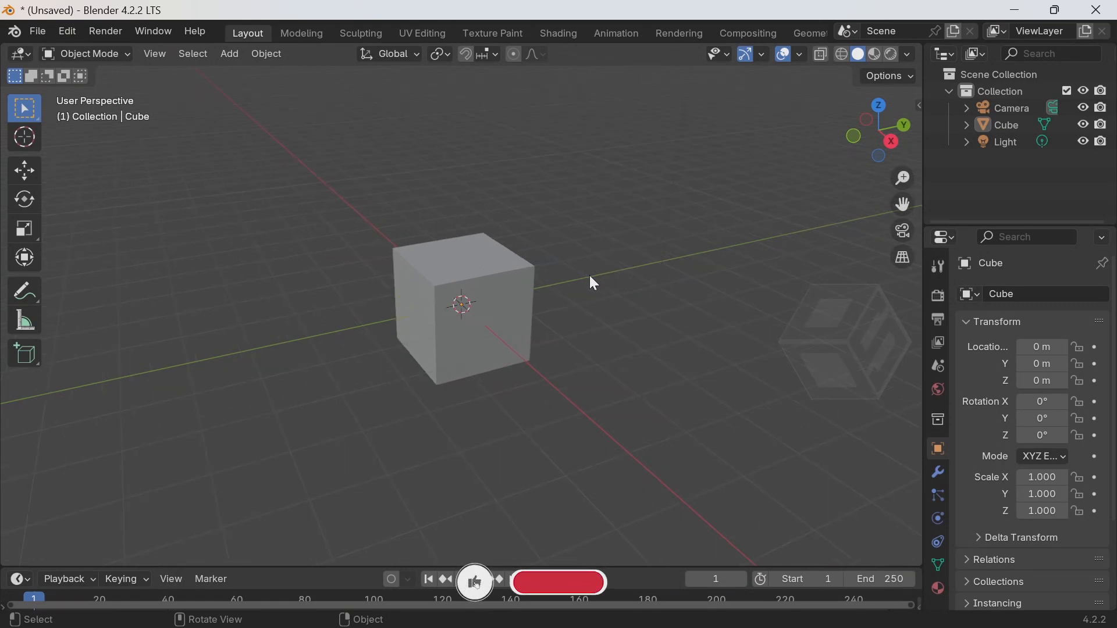
middle_click_drag(561, 266, 616, 304, "shift")
scroll(577, 340, "down", 2)
scroll(571, 333, "up", 2)
Select the default cube and look through the Extras mesh types available to add, including Simple Star
left_click(553, 314)
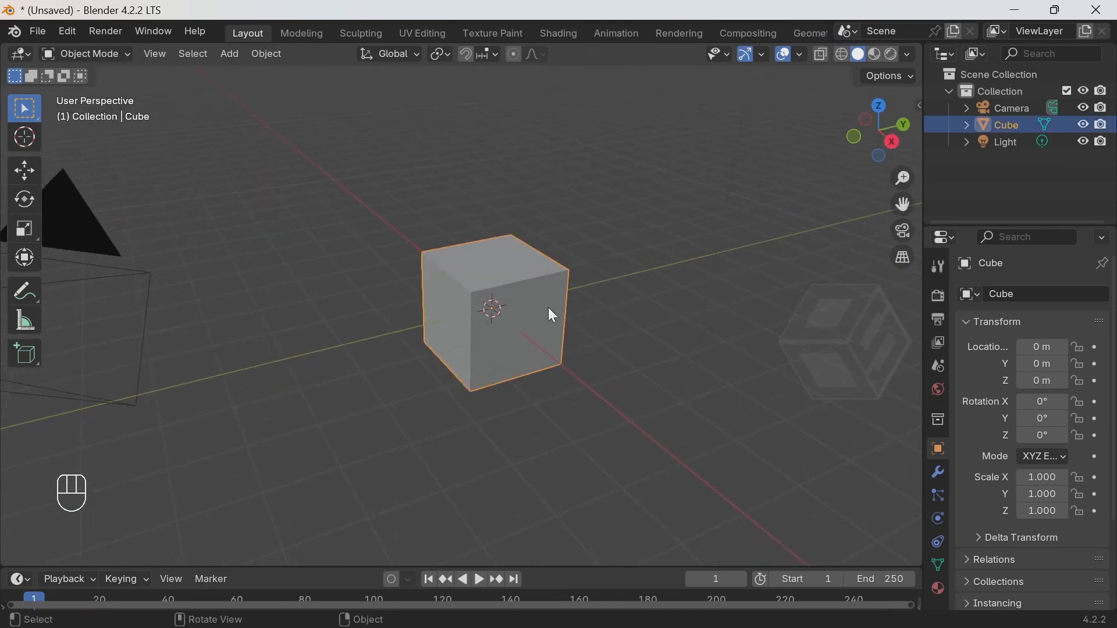
left_click(239, 52)
mouse_move(267, 76)
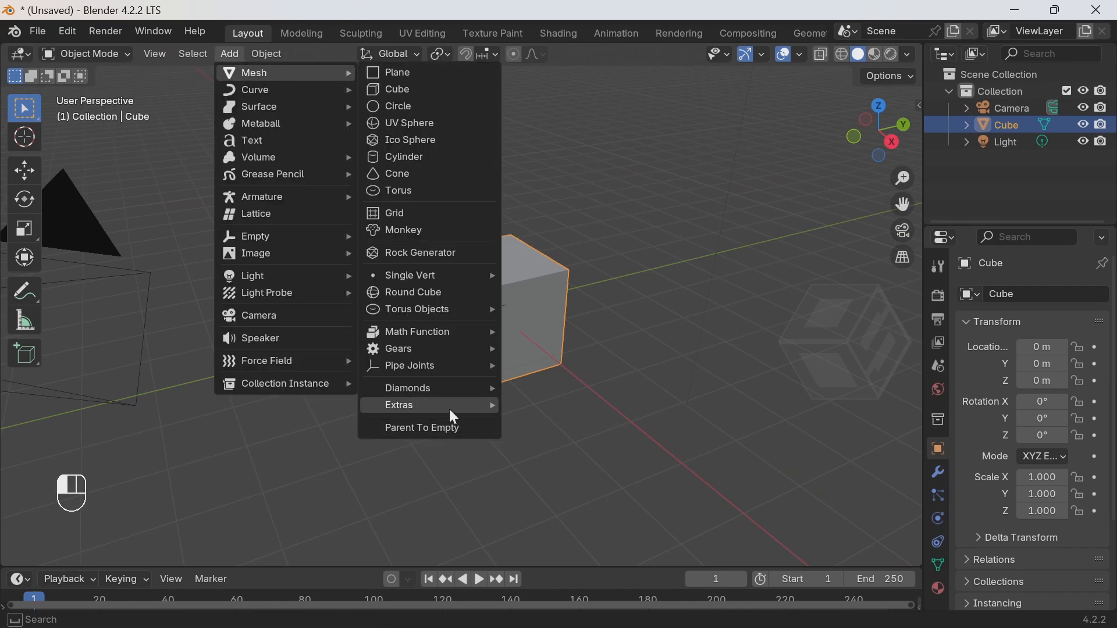
mouse_move(449, 410)
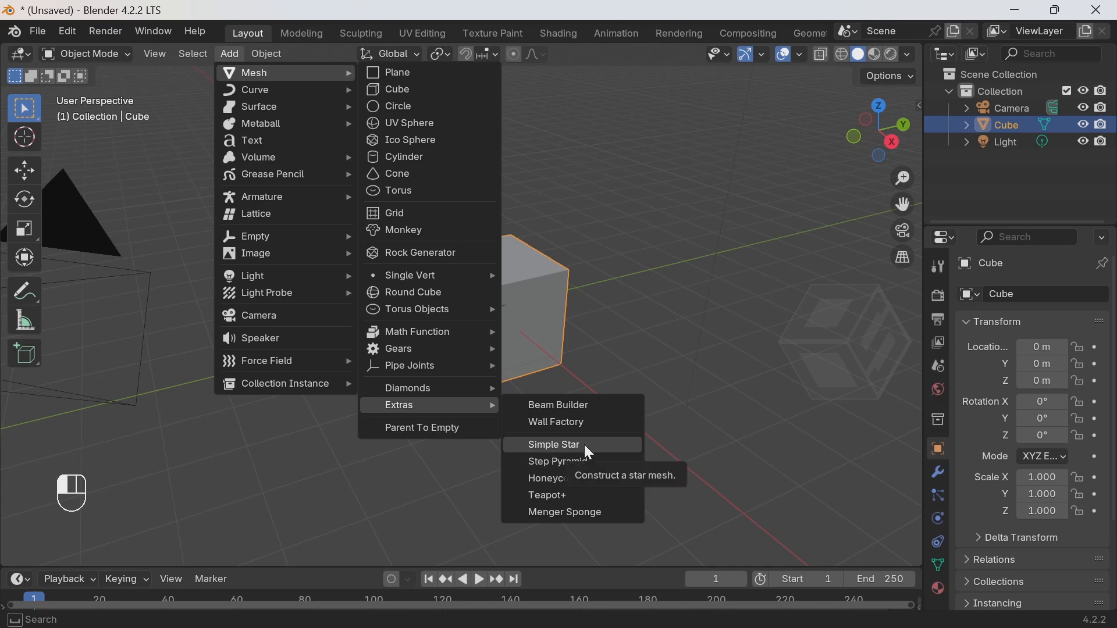
Open the preferences, collapse the Extra Mesh Objects details and search the online extensions for "ext"
left_click(62, 35)
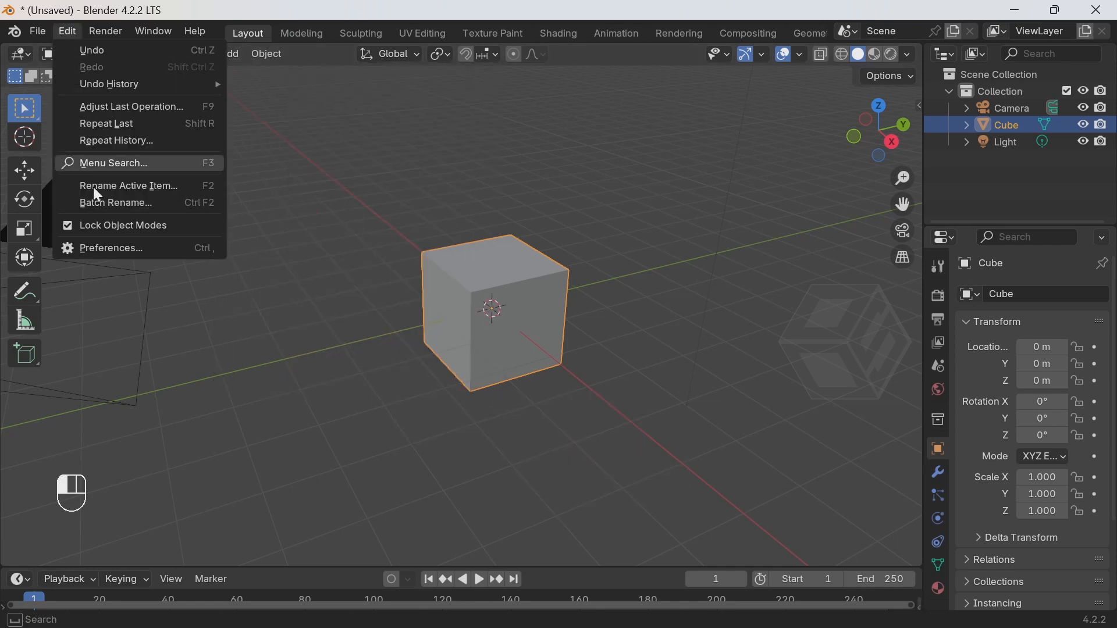
left_click(113, 248)
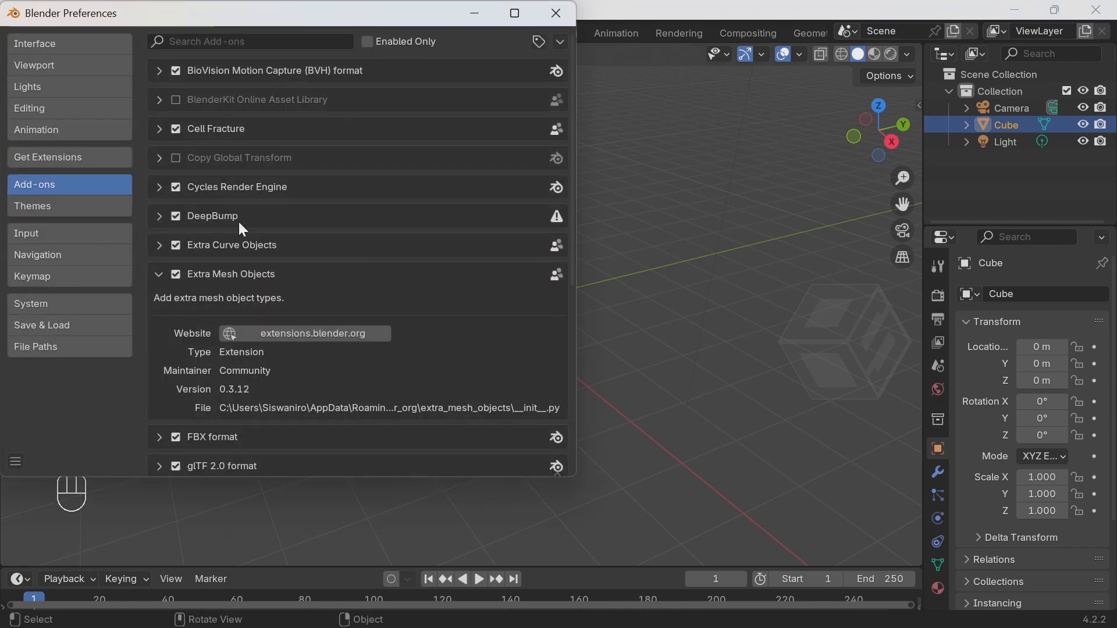
left_click(160, 275)
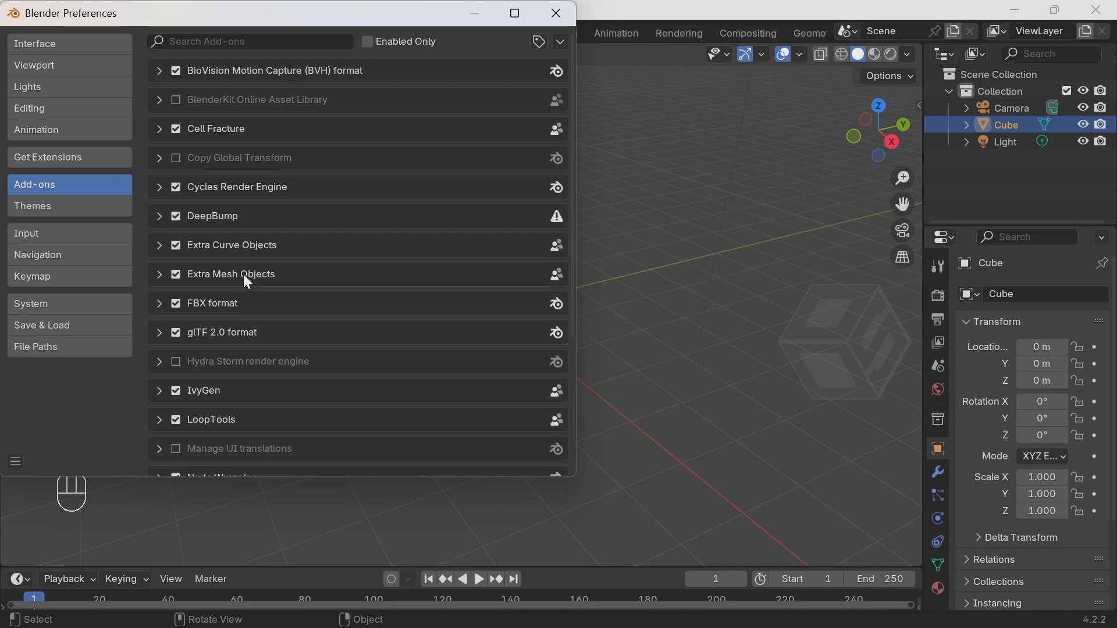
left_click(62, 163)
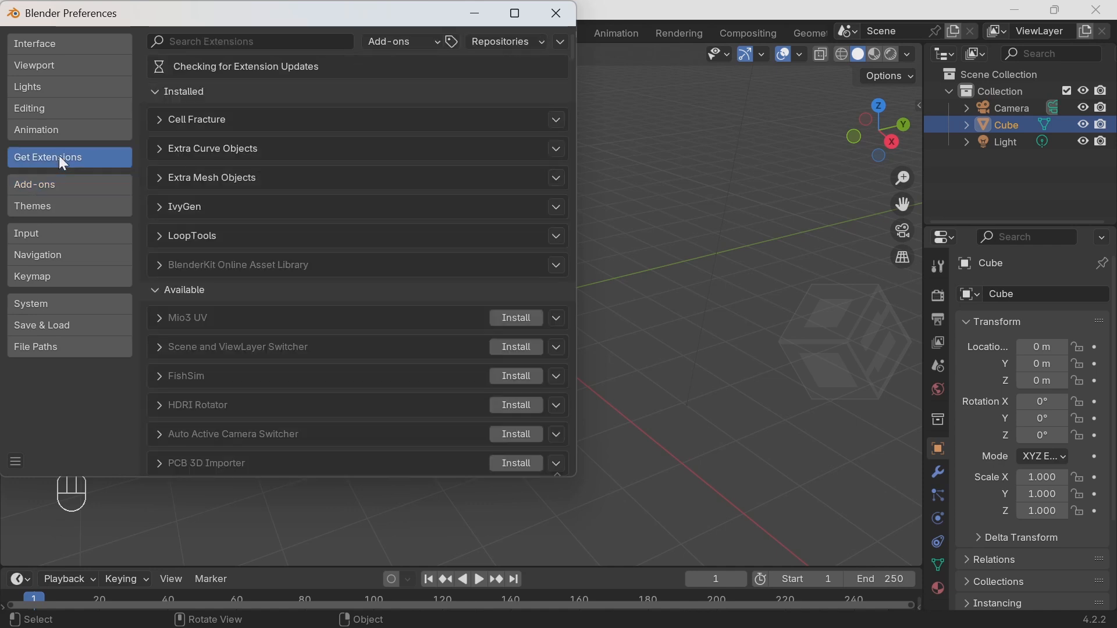
left_click(243, 39)
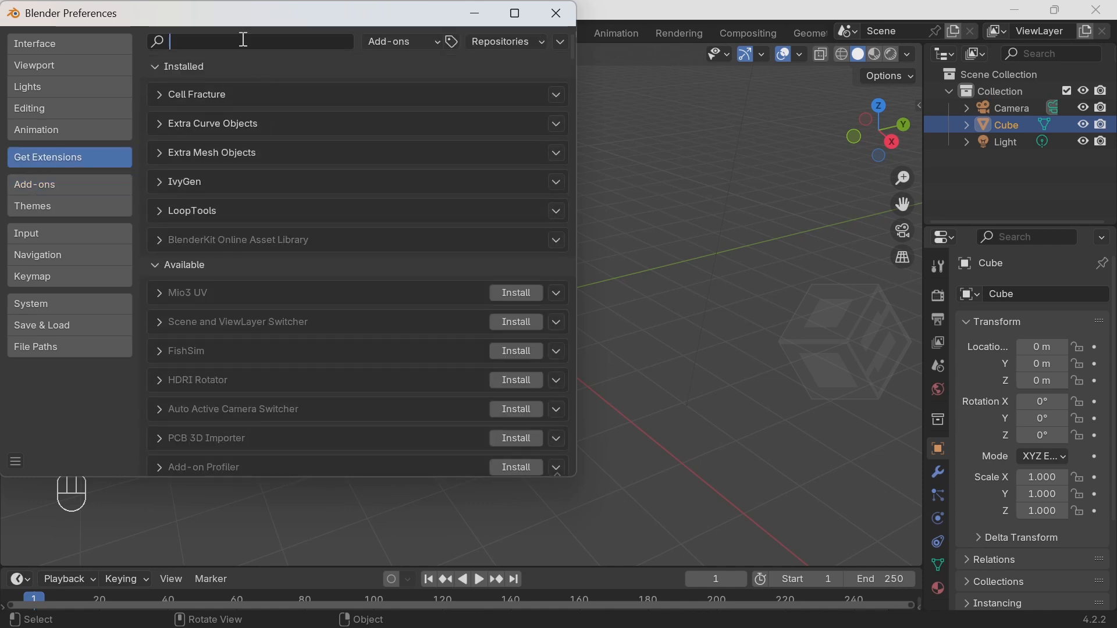
type("ext")
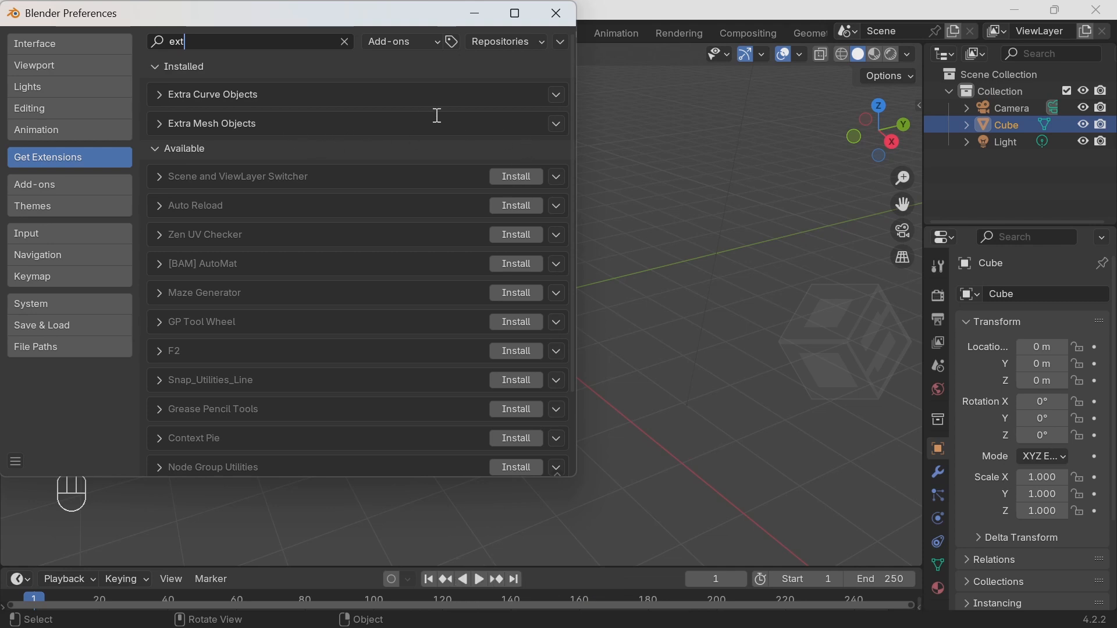
left_click_drag(340, 16, 362, 34)
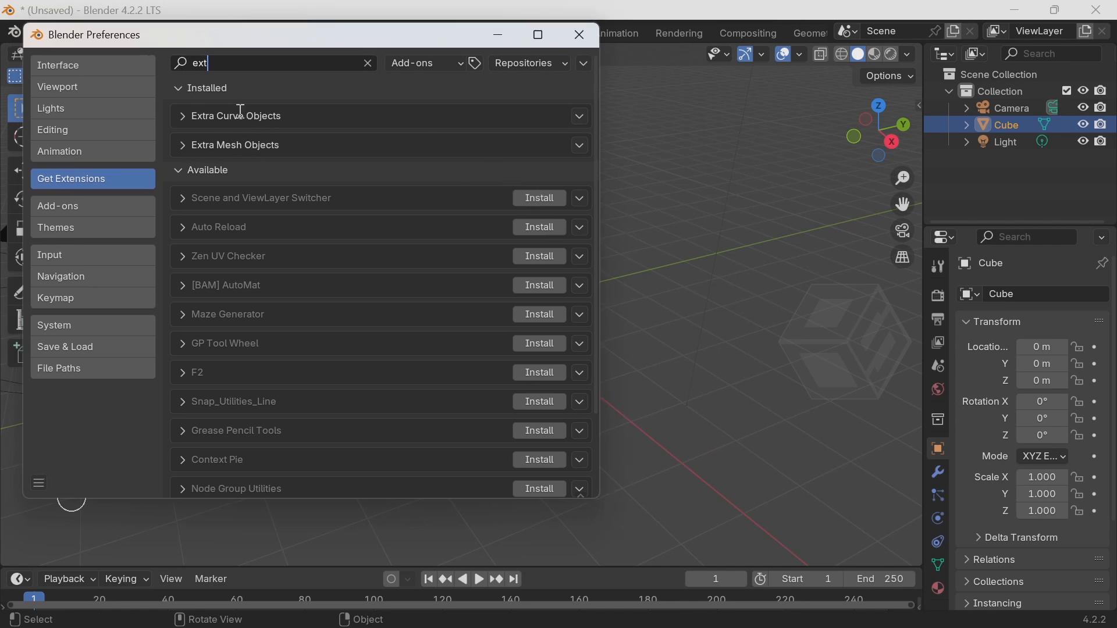
Return to the installed add-ons, expand Extra Mesh Objects and disable it
left_click(95, 206)
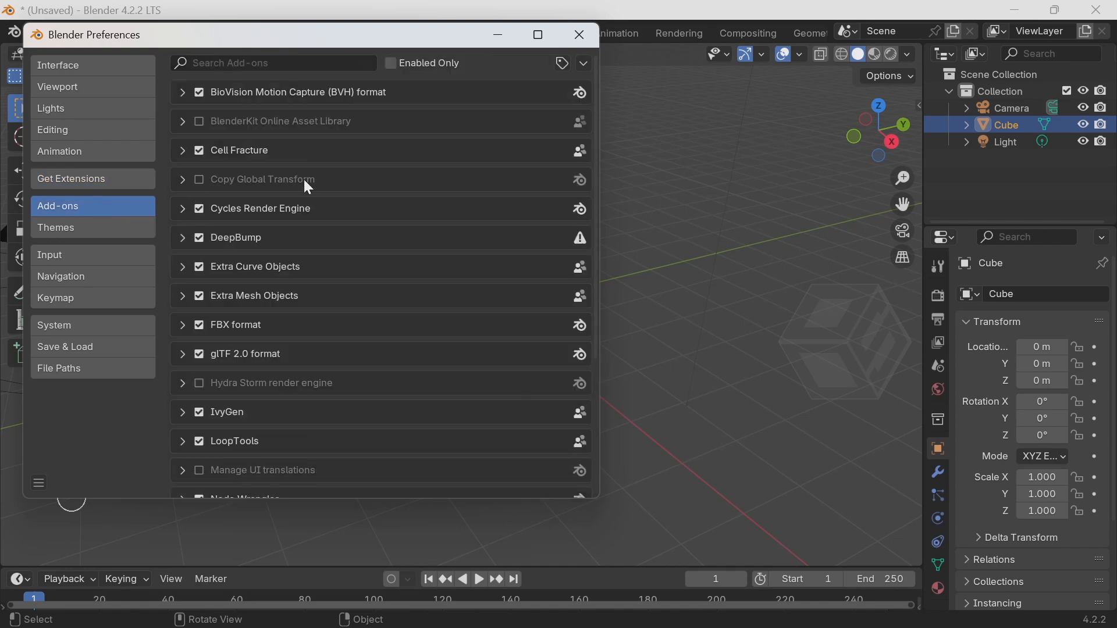
left_click(281, 62)
left_click(183, 297)
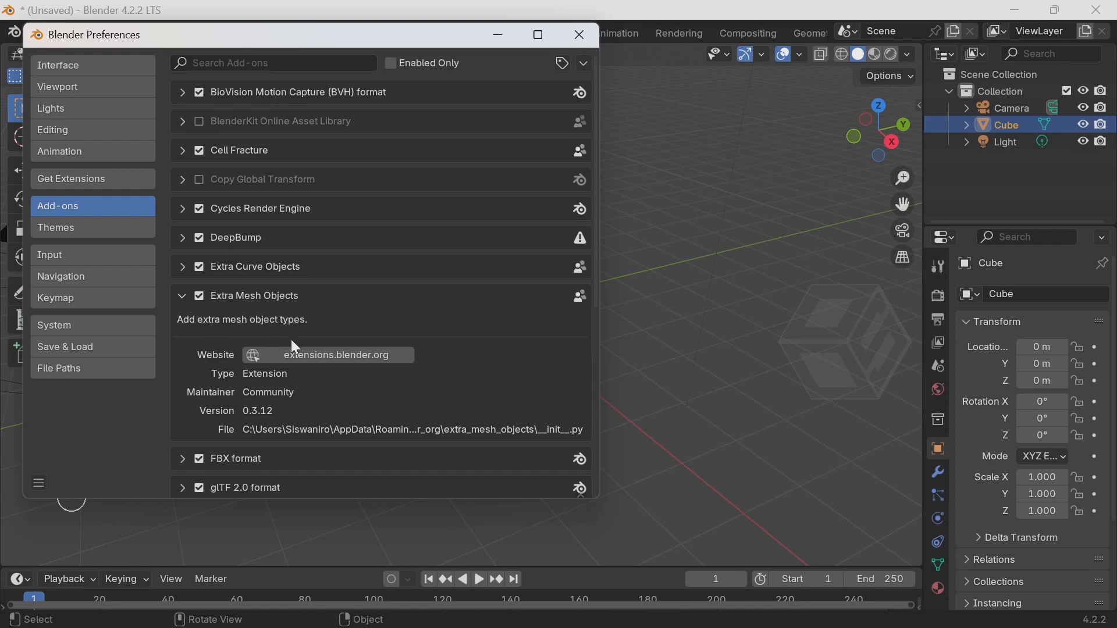
left_click(199, 296)
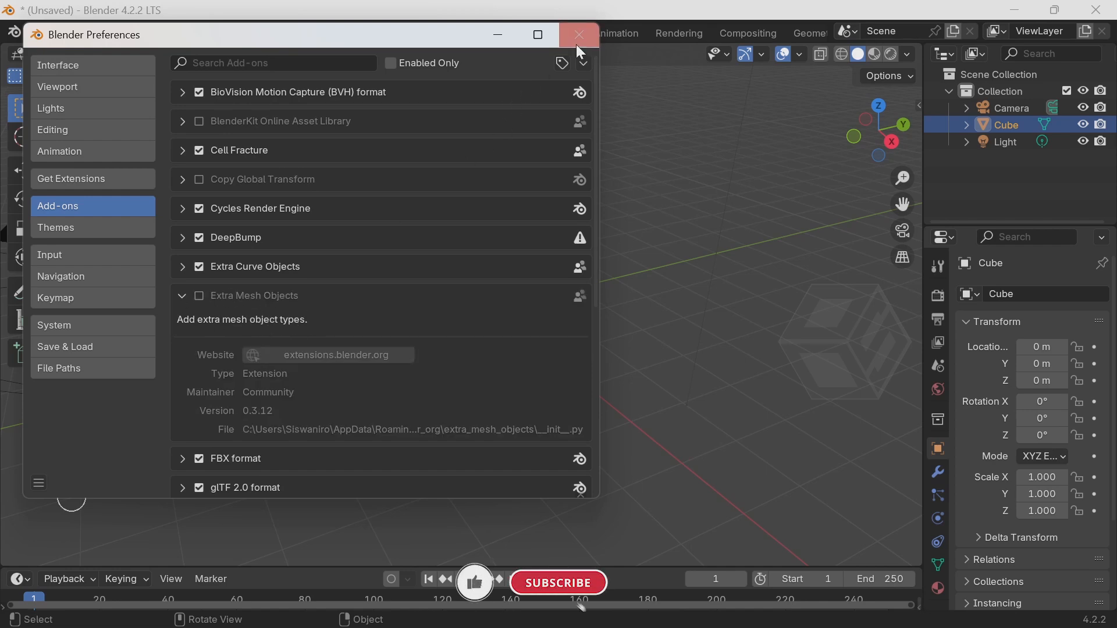
Check which mesh types can be added to the scene while Extra Mesh Objects is disabled
left_click_drag(419, 36, 173, 342)
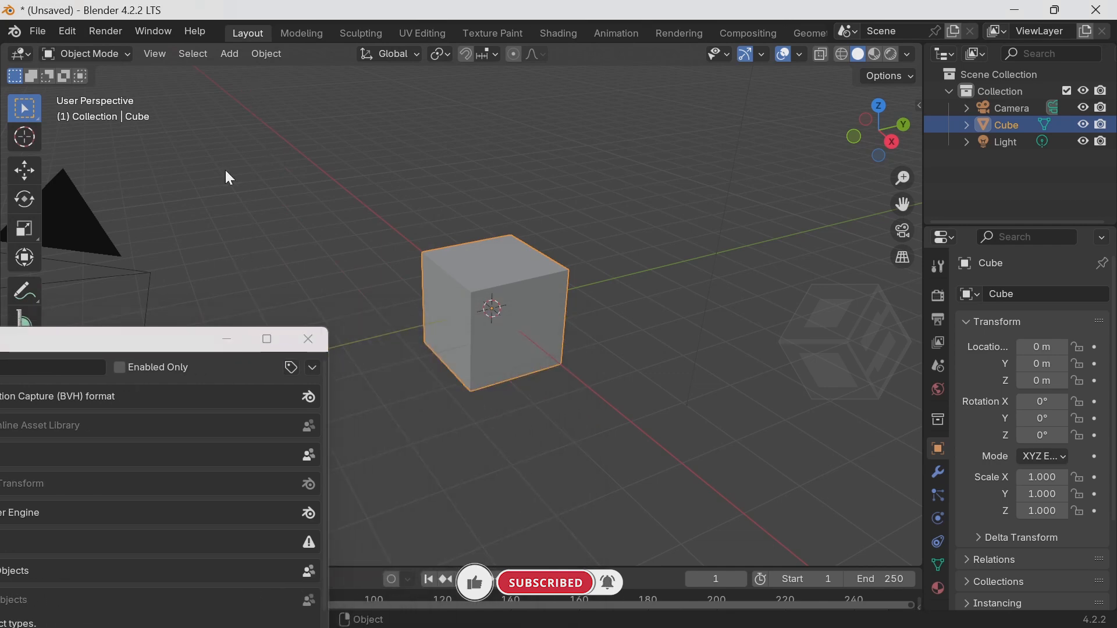
left_click(231, 54)
mouse_move(248, 72)
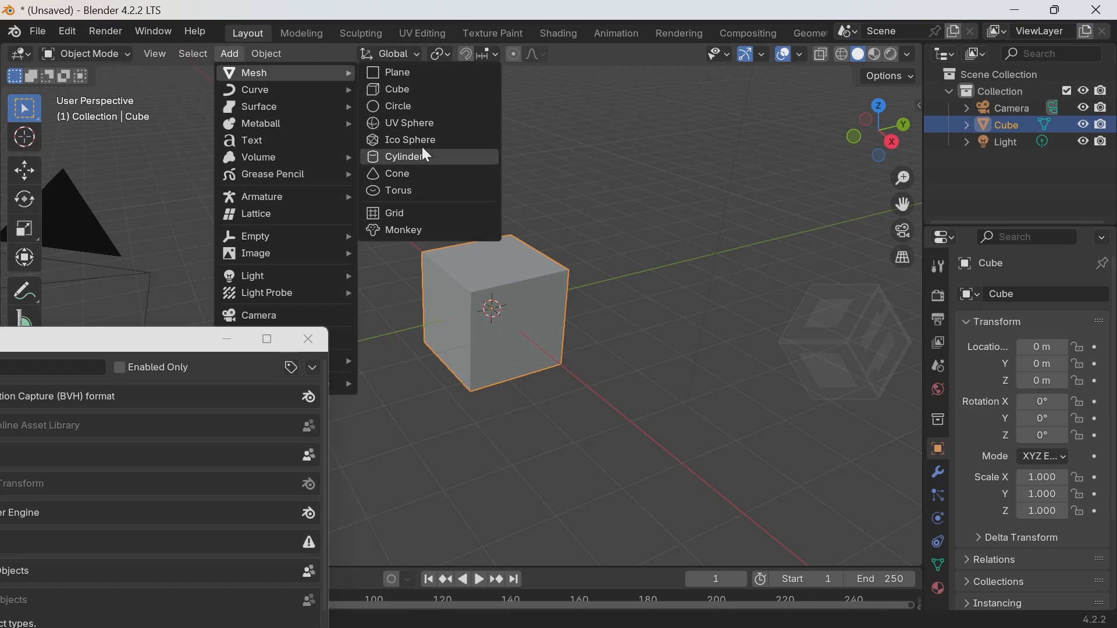
Enable the Extra Mesh Objects add-on again and review the mesh types offered for adding
left_click_drag(218, 340, 740, 169)
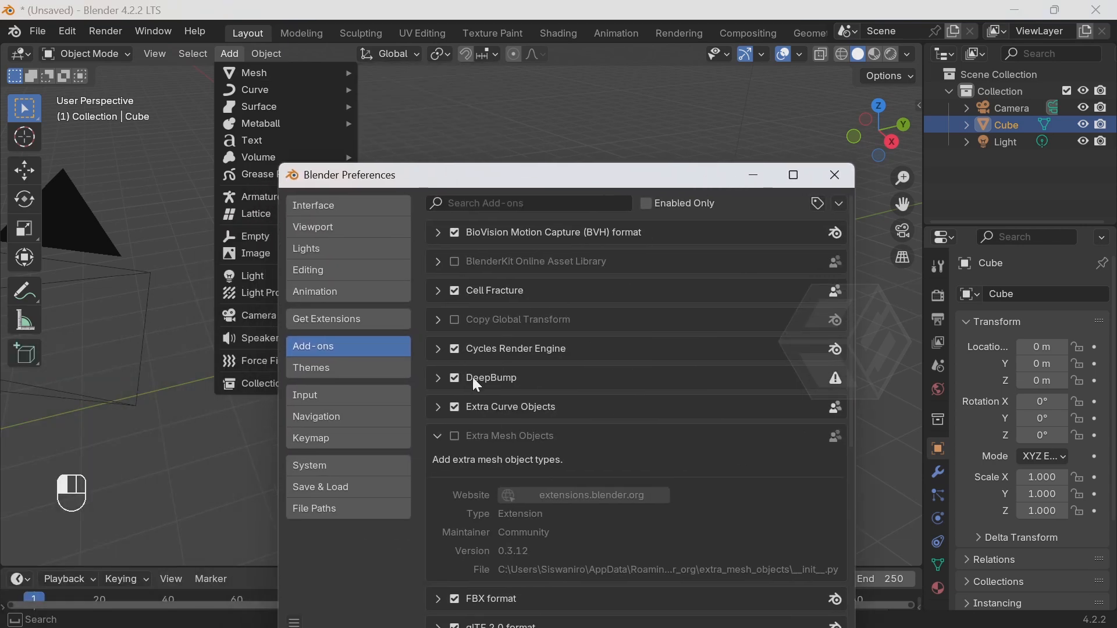
left_click(455, 438)
left_click_drag(500, 179, 628, 170)
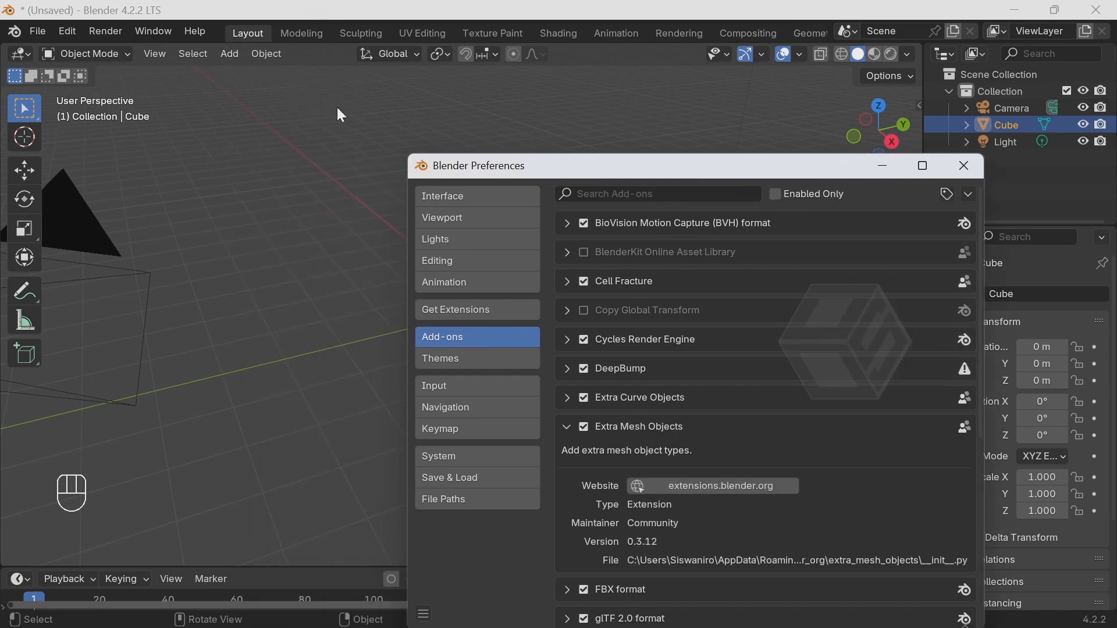
left_click_drag(448, 159, 584, 185)
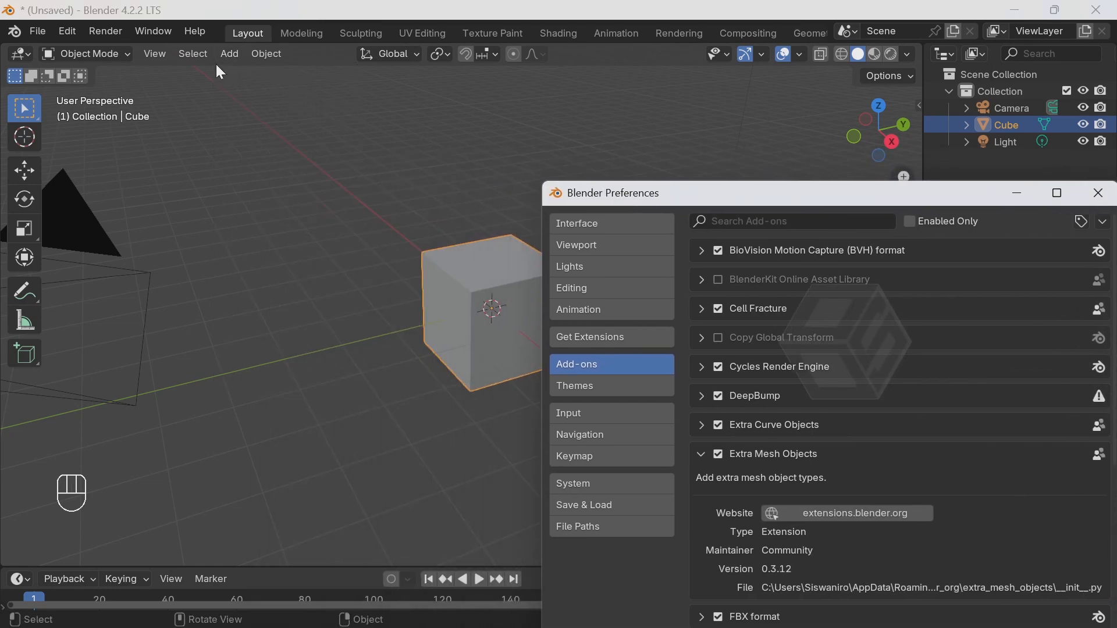
left_click(230, 55)
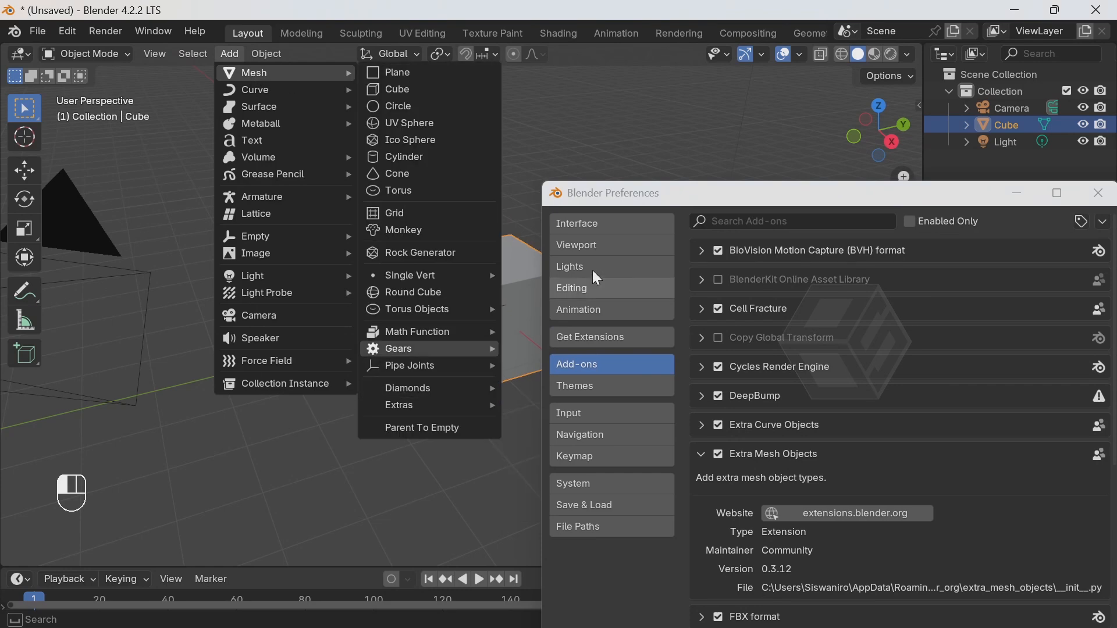
Save the preferences and close the preferences window
left_click_drag(613, 196, 389, 114)
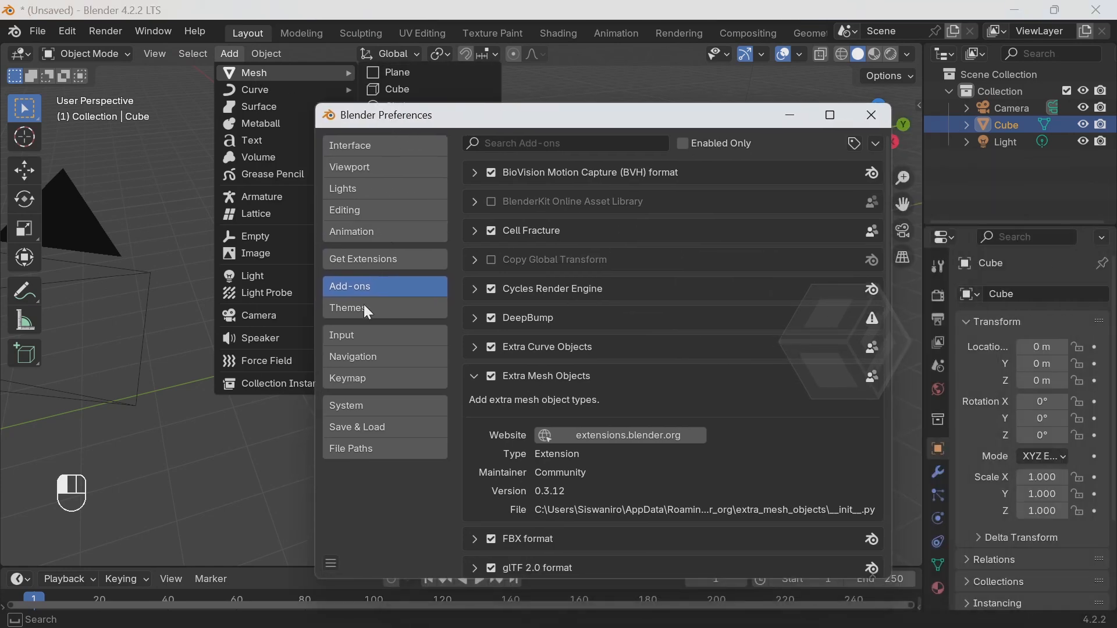
left_click(331, 562)
left_click(369, 509)
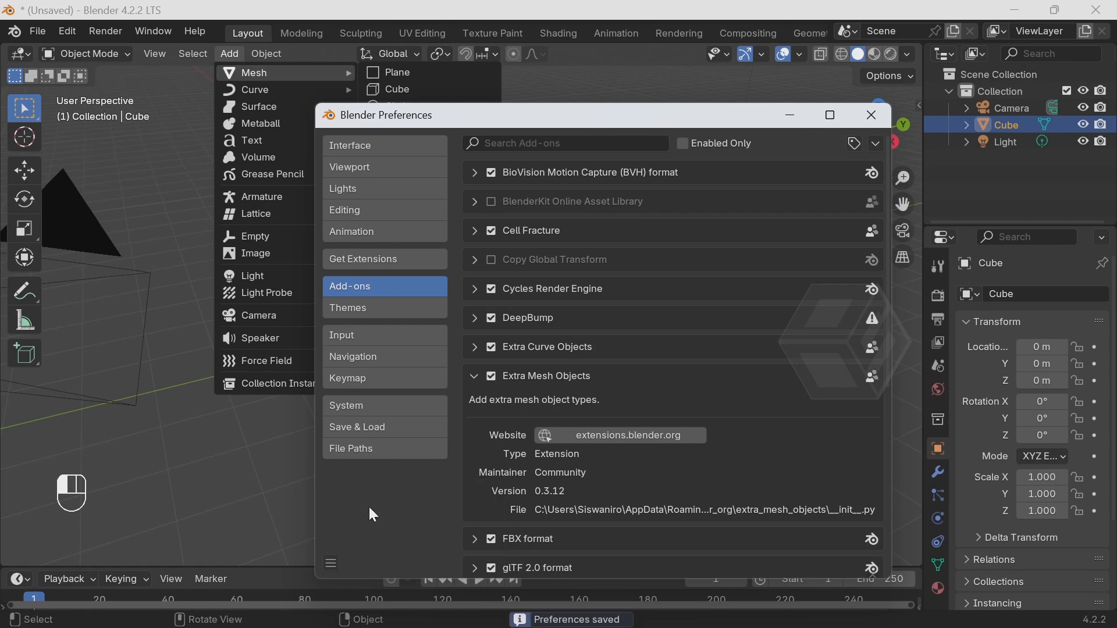
left_click(874, 119)
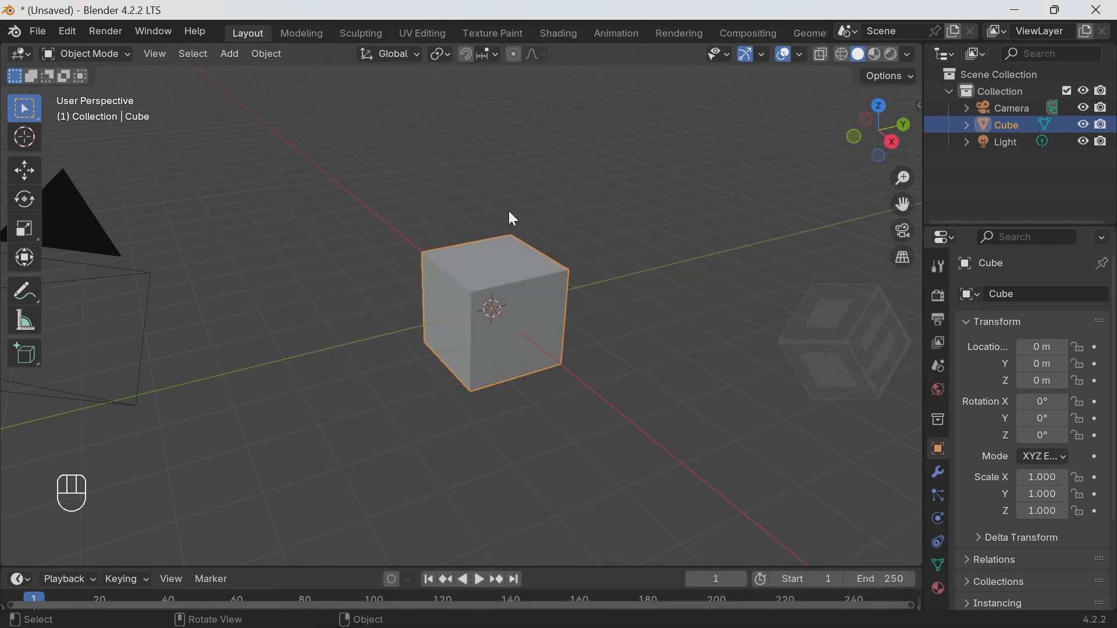
Examine the Extras group of mesh types once more without adding any of them
left_click(231, 54)
mouse_move(279, 73)
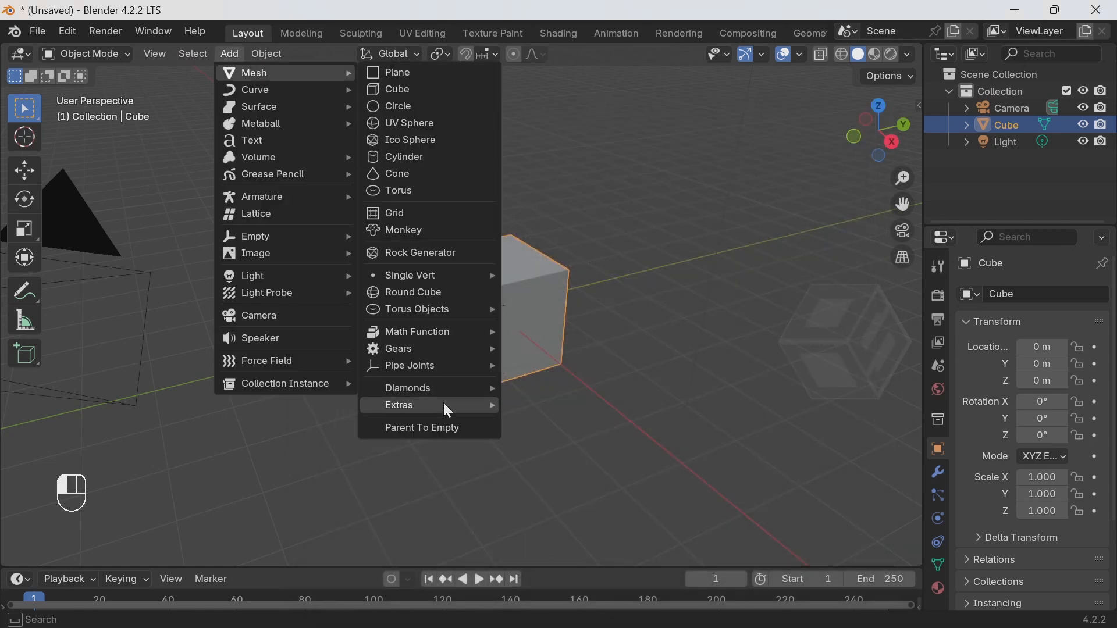
mouse_move(445, 406)
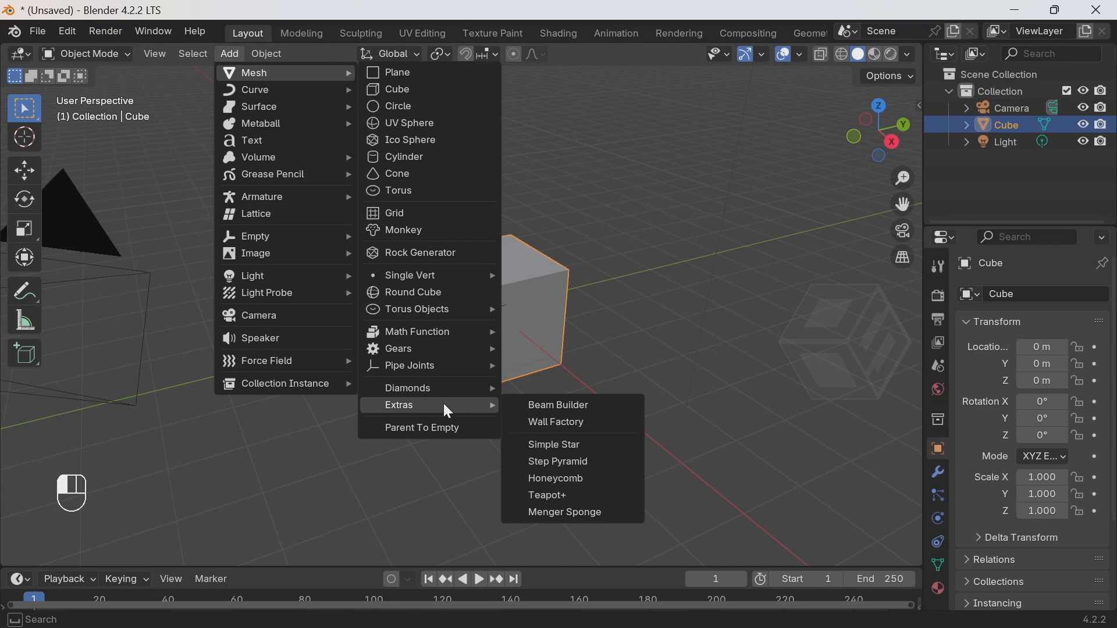
left_click(606, 291)
Delete the default cube and add a circle mesh at the scene origin
left_click(549, 277)
key("Delete")
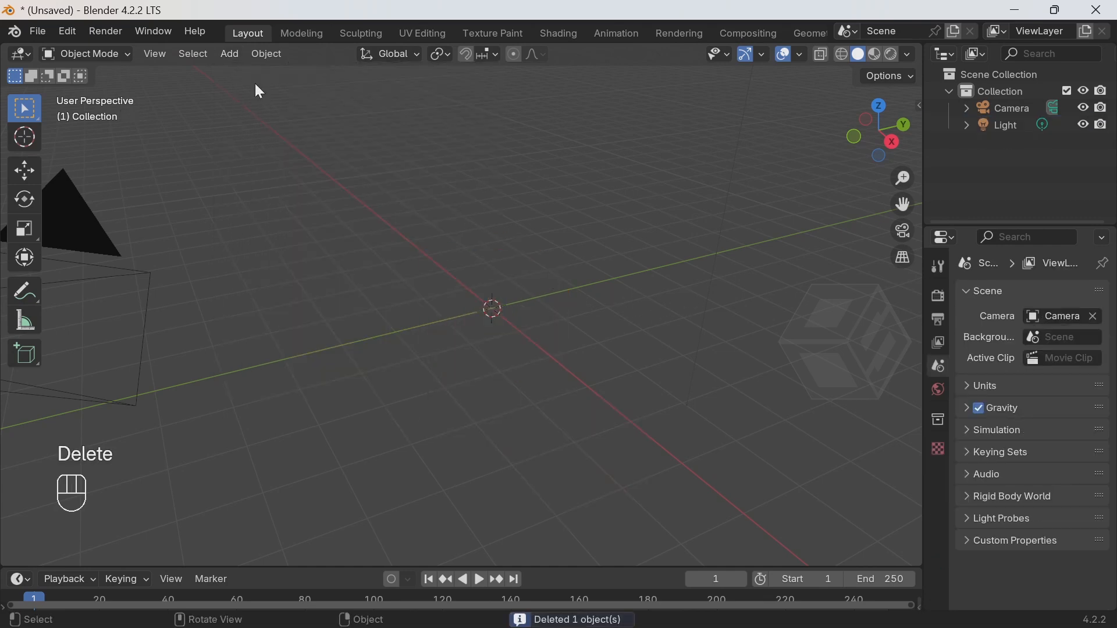
left_click(236, 56)
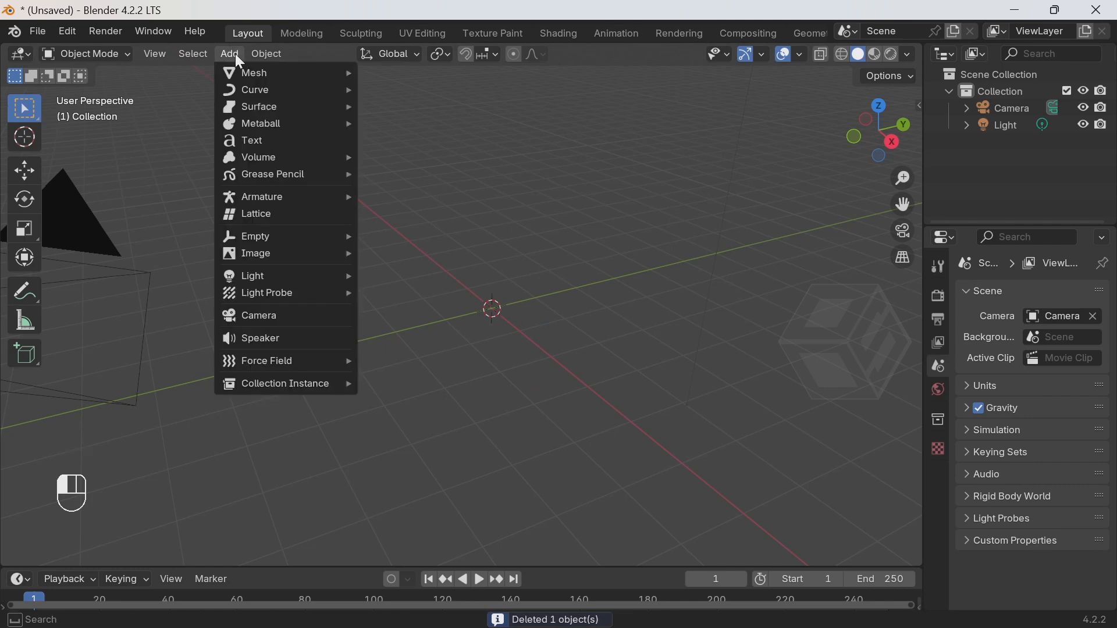
mouse_move(252, 74)
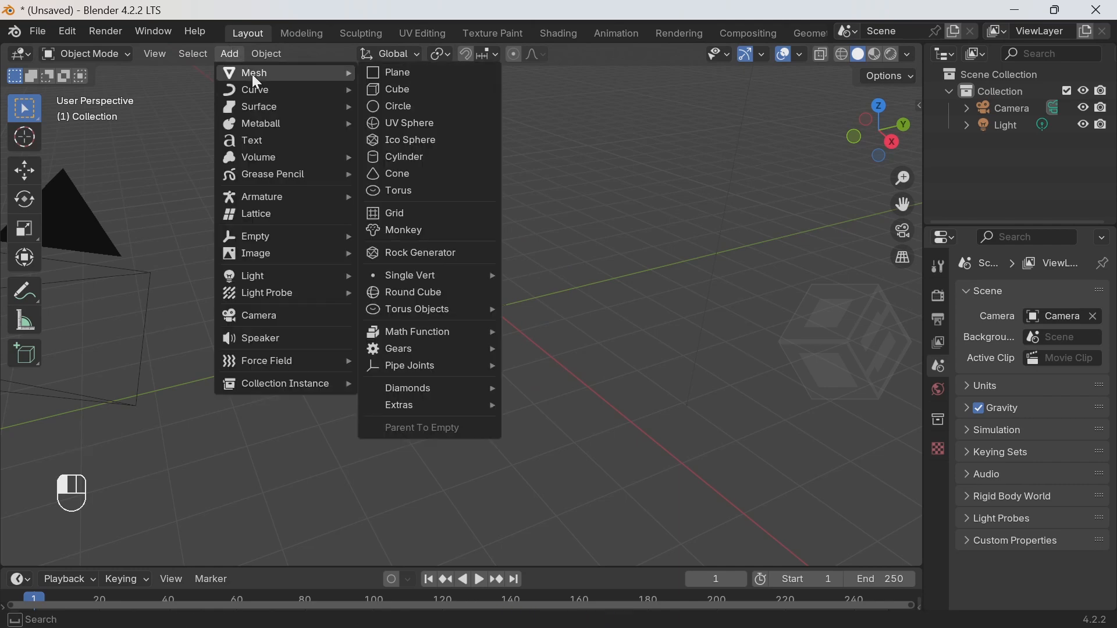
left_click(411, 112)
Switch the circle to Edit Mode and fill its outline with a face
scroll(527, 302, "up", 3)
middle_click_drag(576, 289, 497, 320, "shift")
left_click(90, 54)
left_click(96, 89)
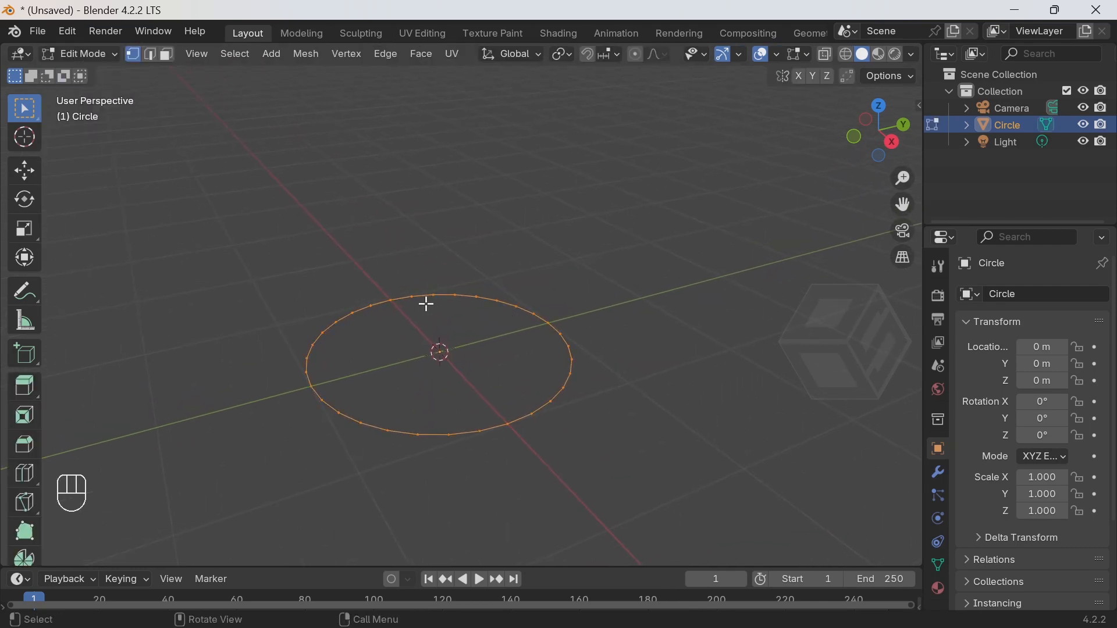
scroll(445, 319, "down", 2)
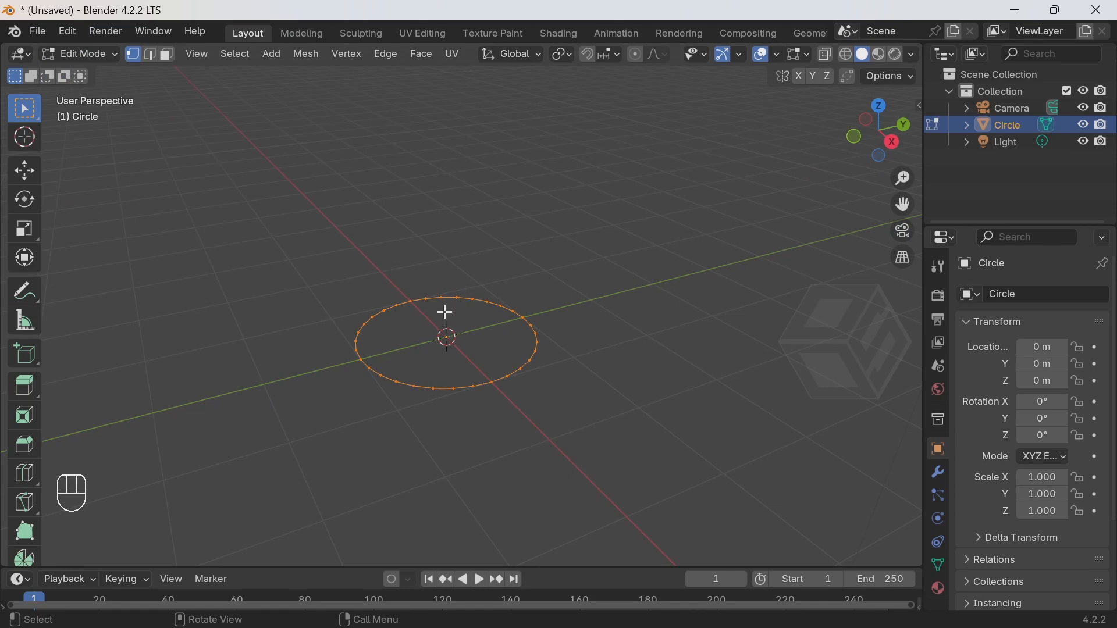
key("f")
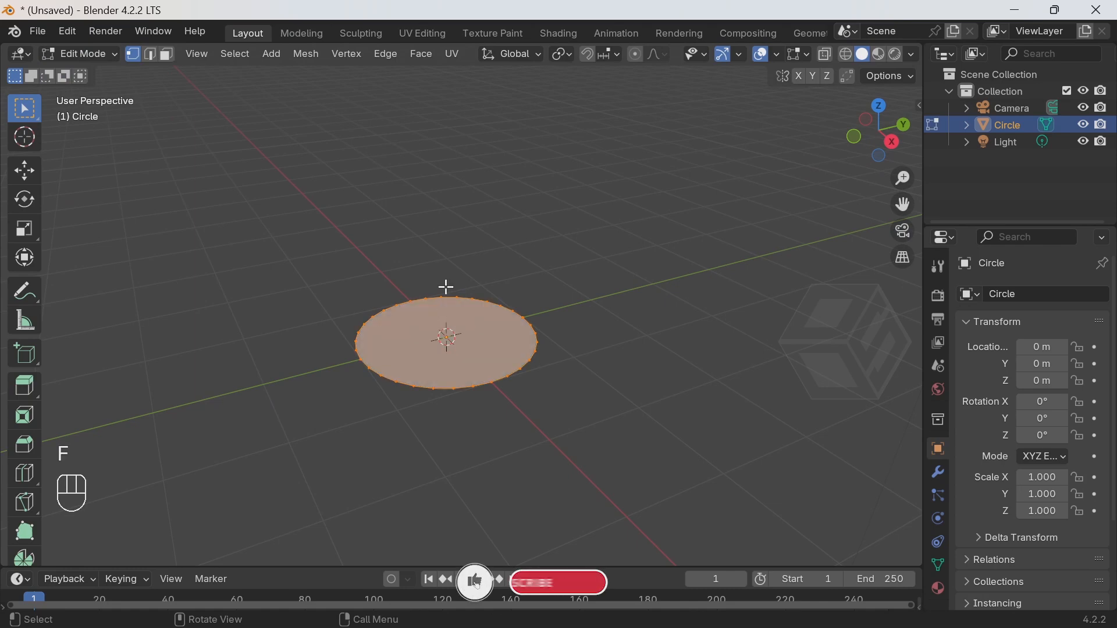
Extrude the filled circle upward along the Z axis by about 1.3 m to form a cylinder
key("e")
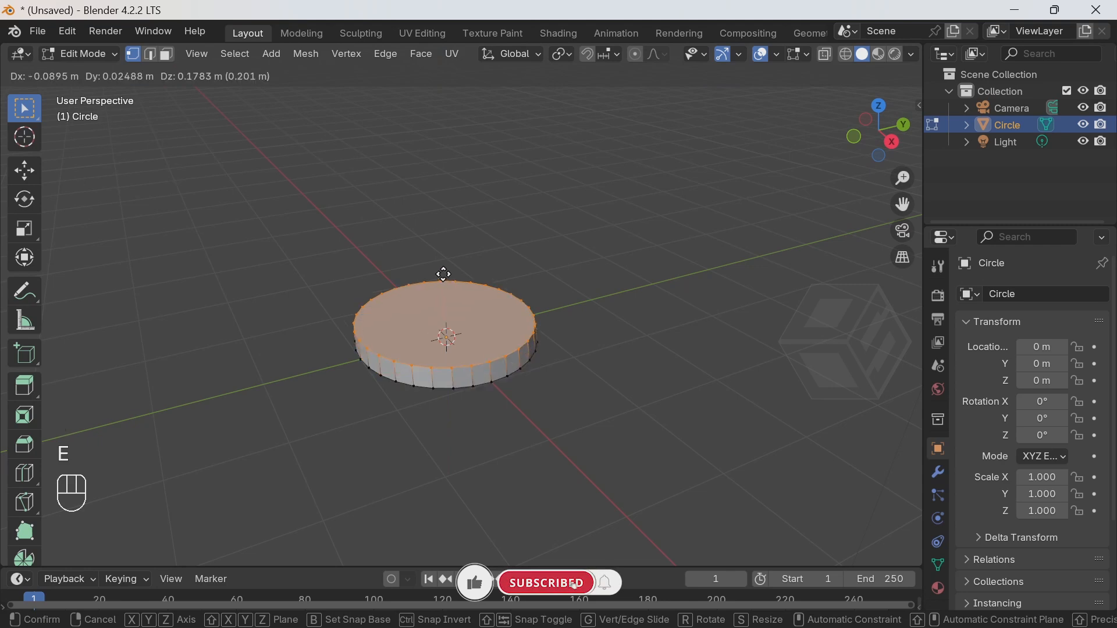
key("z")
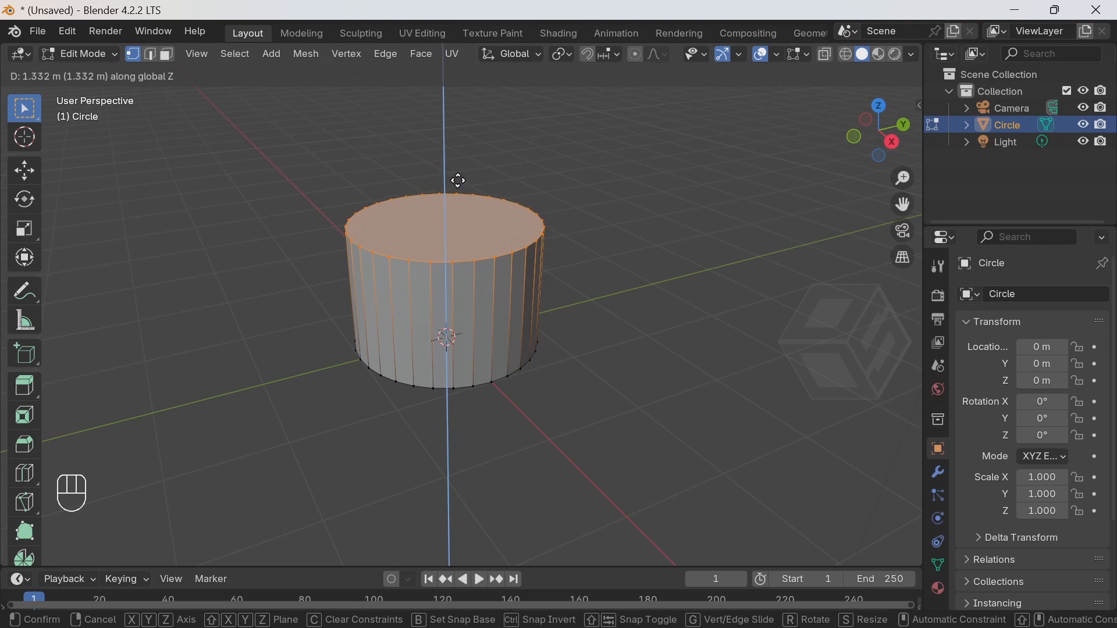
left_click(460, 185)
middle_click_drag(521, 279, 492, 275)
scroll(498, 267, "up", 3)
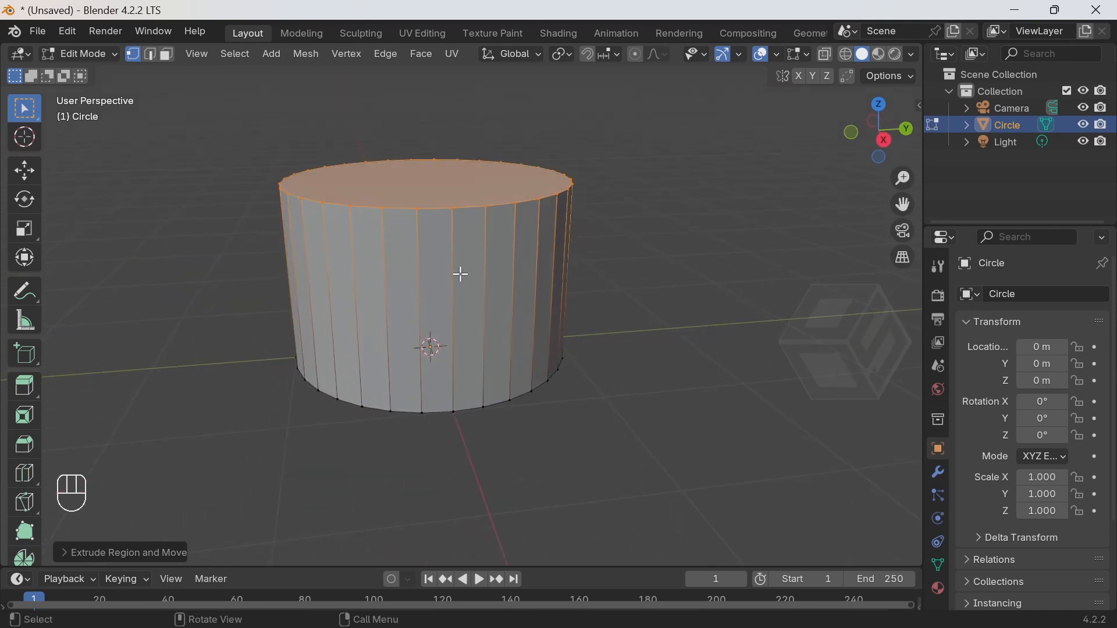
Bevel the edge of the cylinder's top face by about 0.03 m with 4 segments
left_click(25, 449)
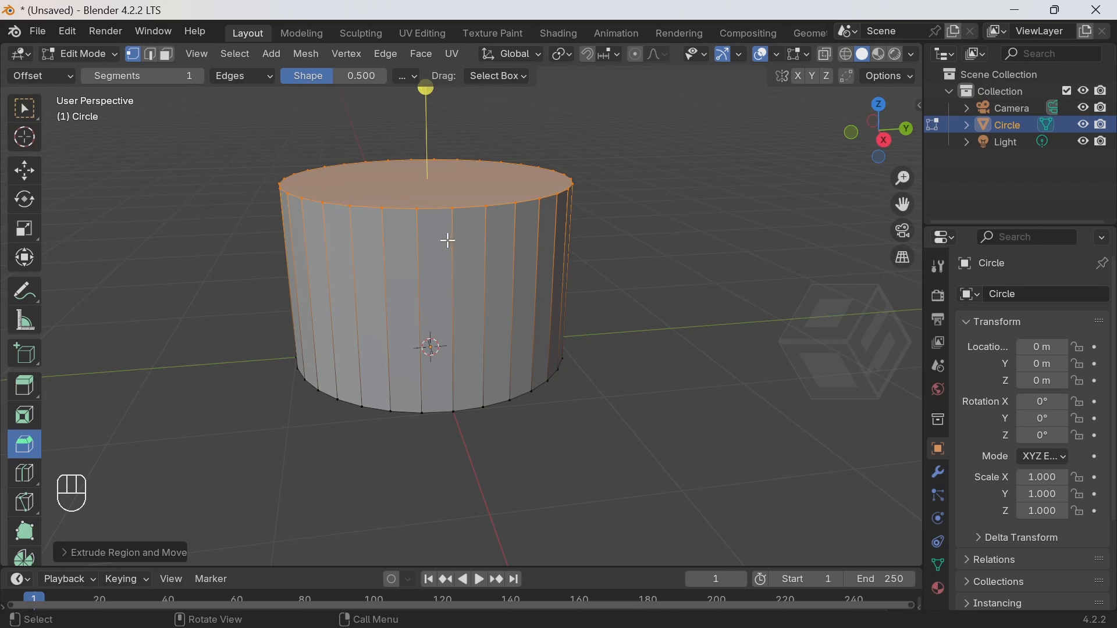
scroll(448, 239, "down", 2)
left_click_drag(438, 130, 437, 119)
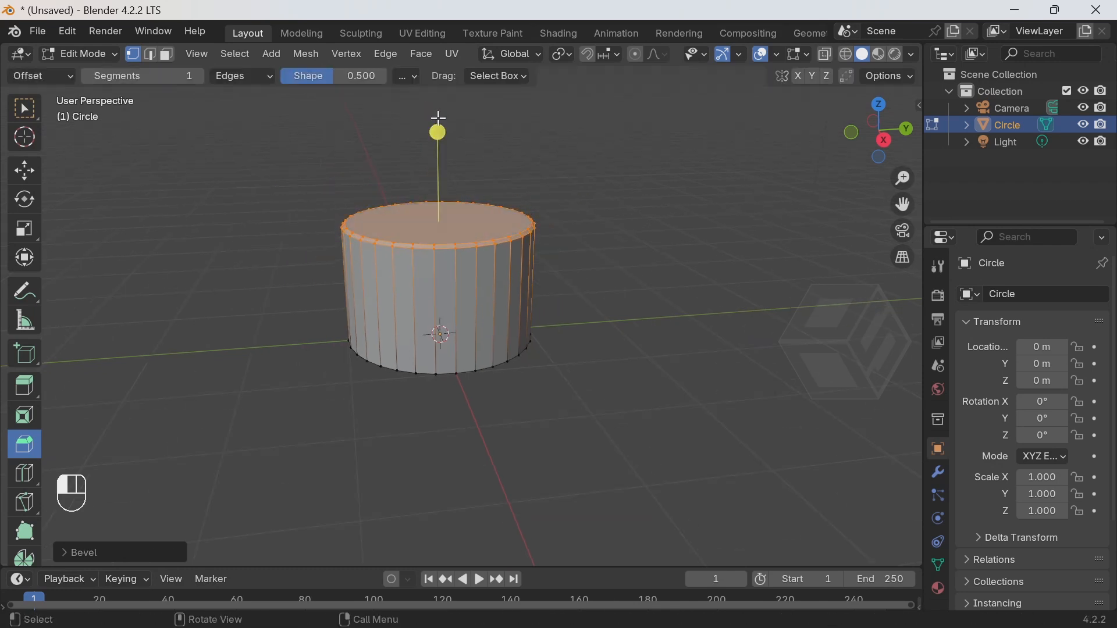
scroll(501, 261, "up", 4)
middle_click_drag(510, 222, 564, 277, "shift")
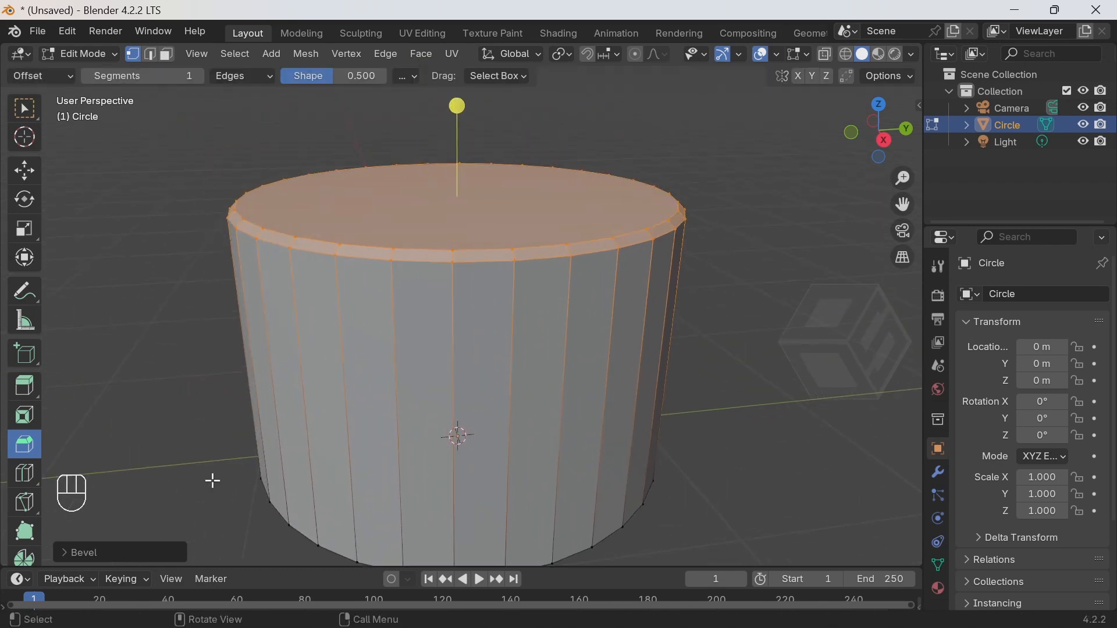
left_click(86, 553)
left_click(277, 310)
left_click(274, 311)
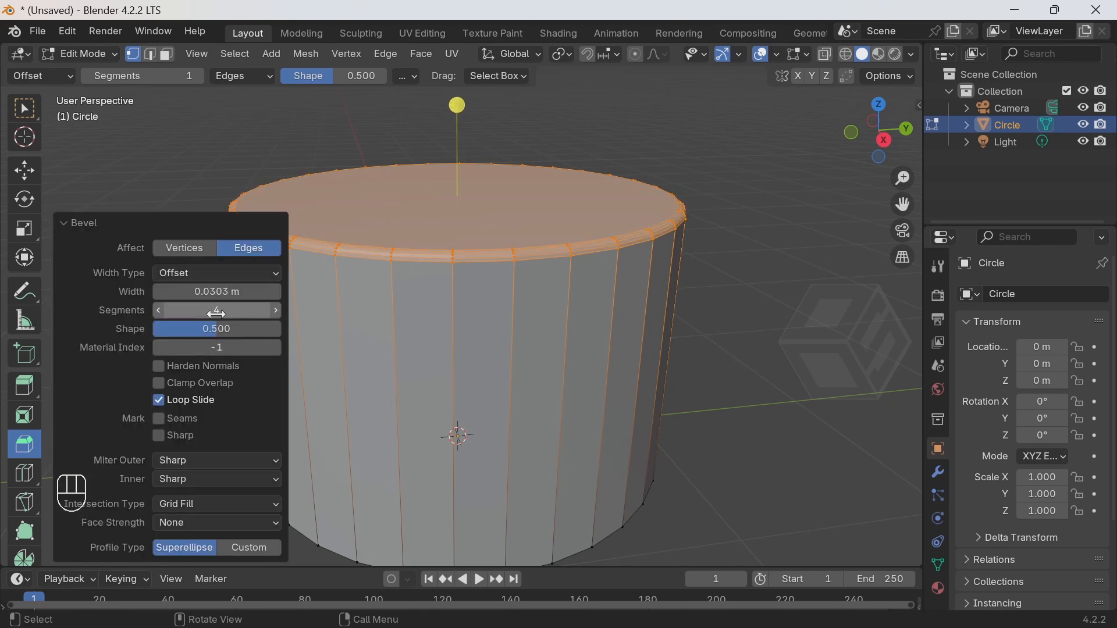
Select the cylinder's bottom rim and bevel it by about 0.02 m with 4 segments
middle_click_drag(563, 369, 551, 280)
scroll(551, 281, "down", 2)
left_click_drag(660, 477, 302, 317)
middle_click_drag(456, 324, 455, 379)
left_click_drag(452, 476, 452, 476)
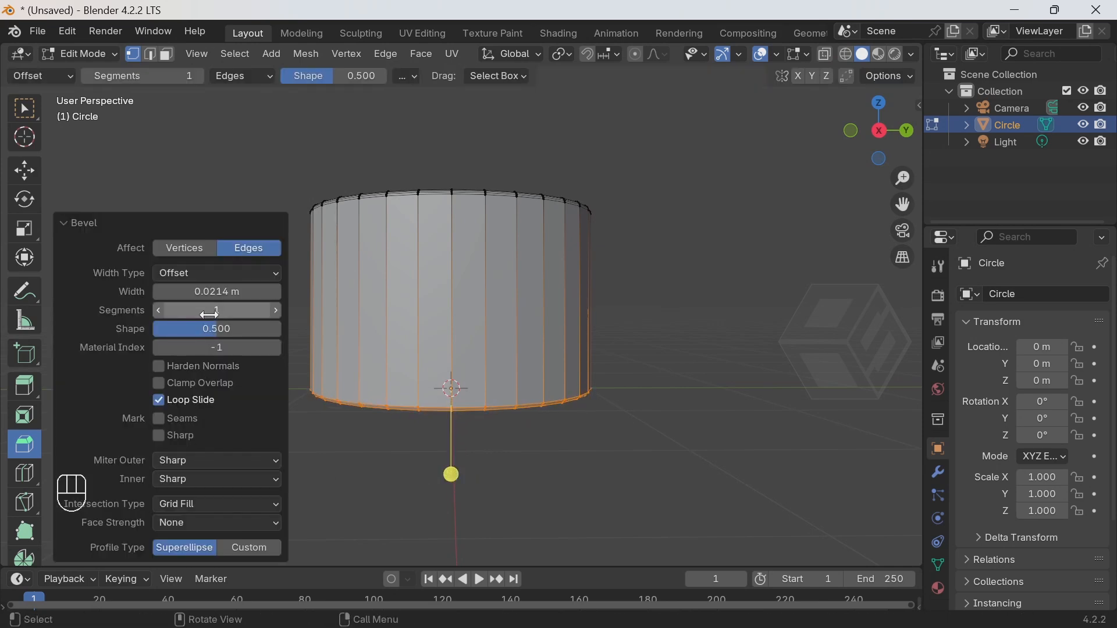
left_click(271, 309)
left_click(272, 310)
left_click(271, 309)
Return the beveled cylinder to Object Mode and apply Shade Smooth to it
middle_click_drag(455, 391, 463, 472)
scroll(516, 343, "down", 3)
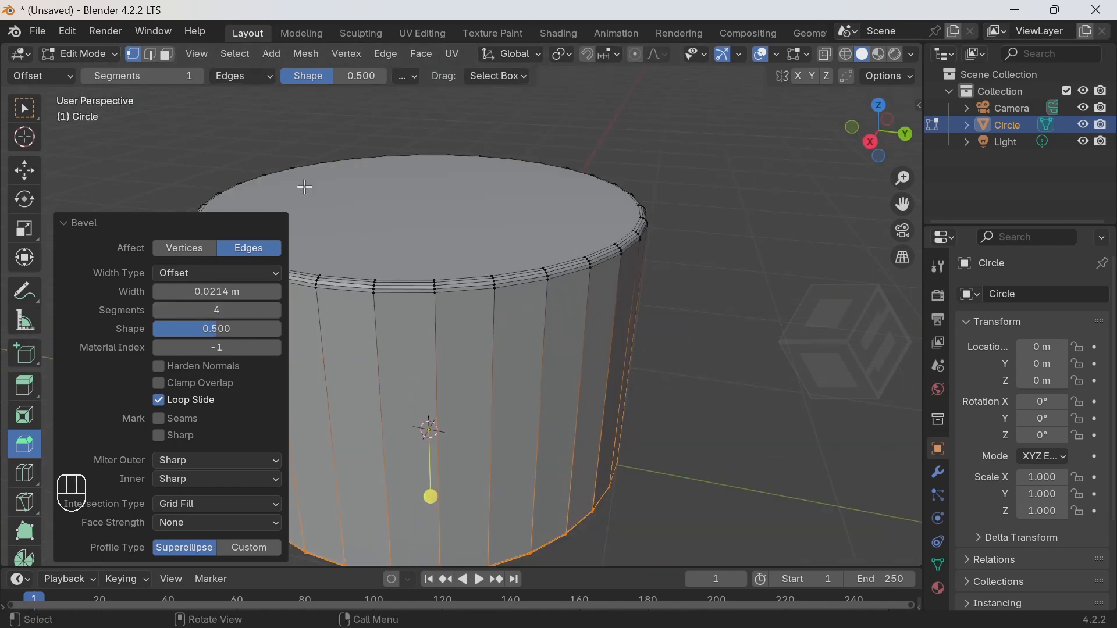
left_click(87, 54)
left_click(99, 68)
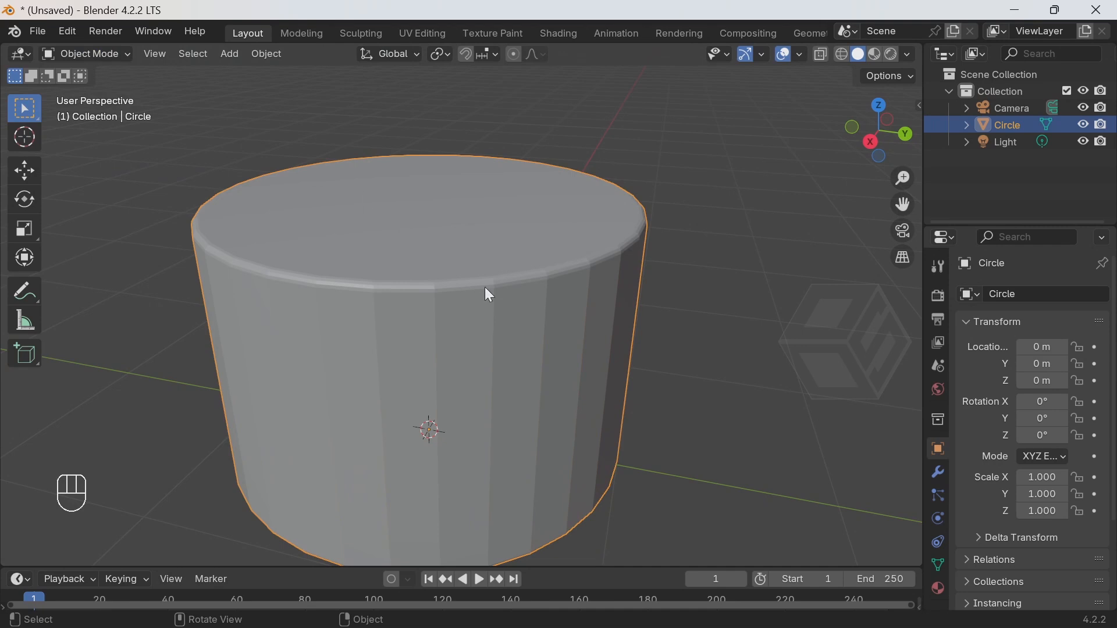
scroll(512, 314, "down", 4)
right_click(478, 322)
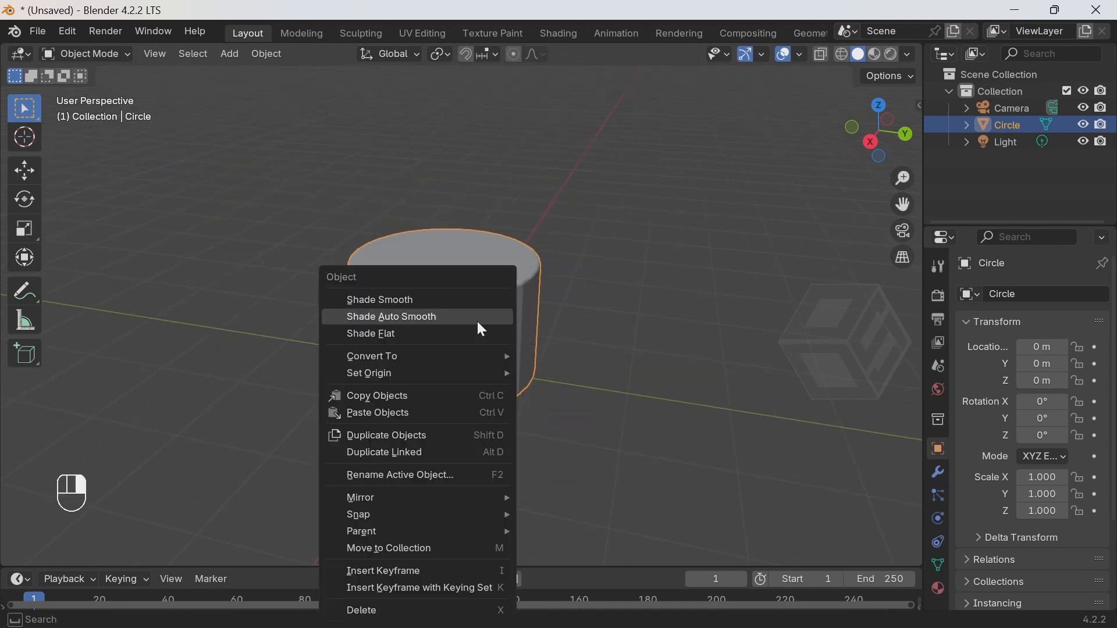
left_click(437, 301)
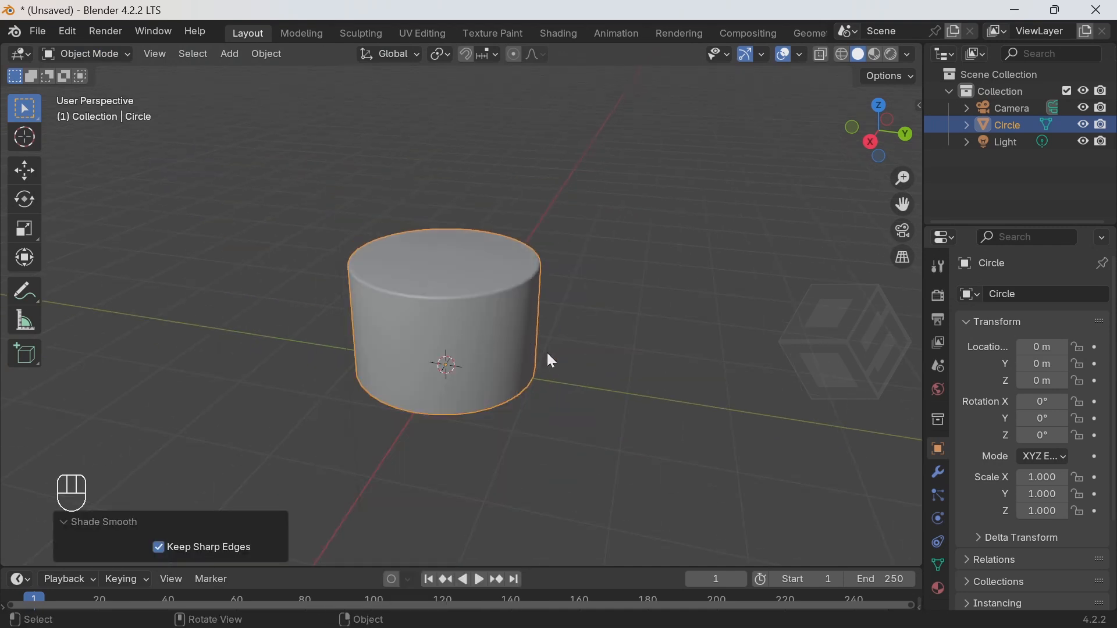
scroll(553, 356, "up", 3)
middle_click_drag(559, 361, 526, 369)
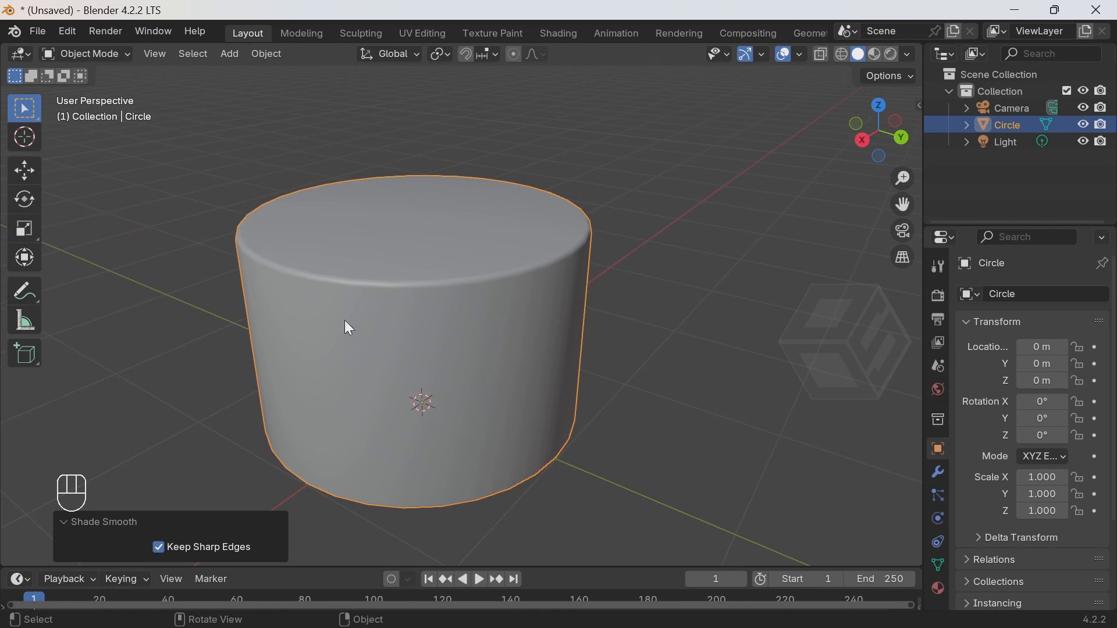
scroll(494, 361, "down", 3)
middle_click_drag(499, 356, 459, 304)
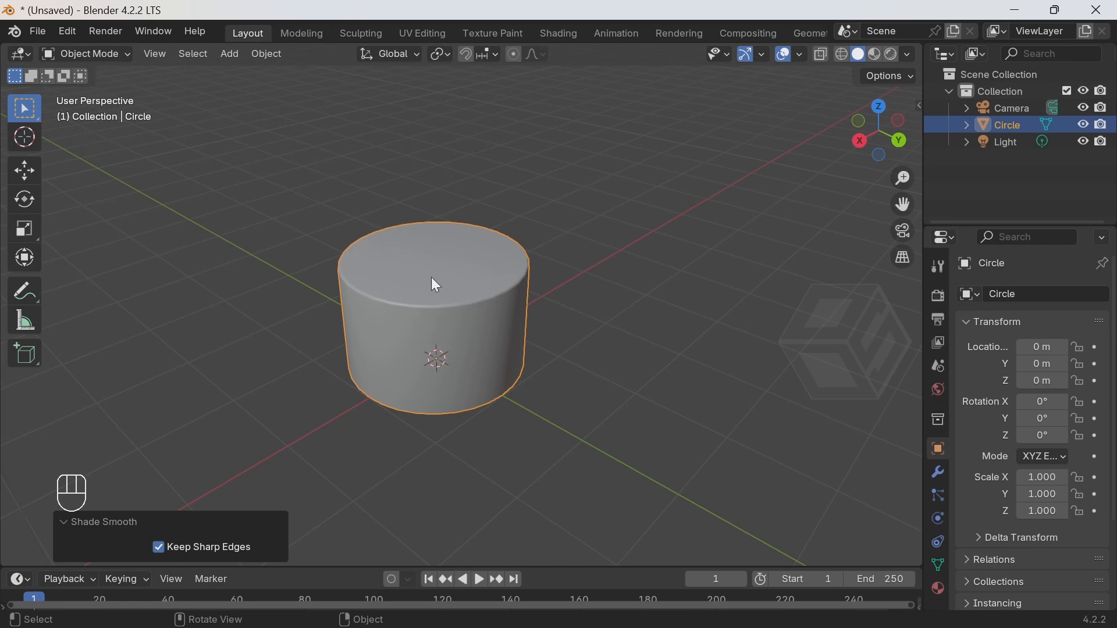
scroll(432, 277, "up", 2)
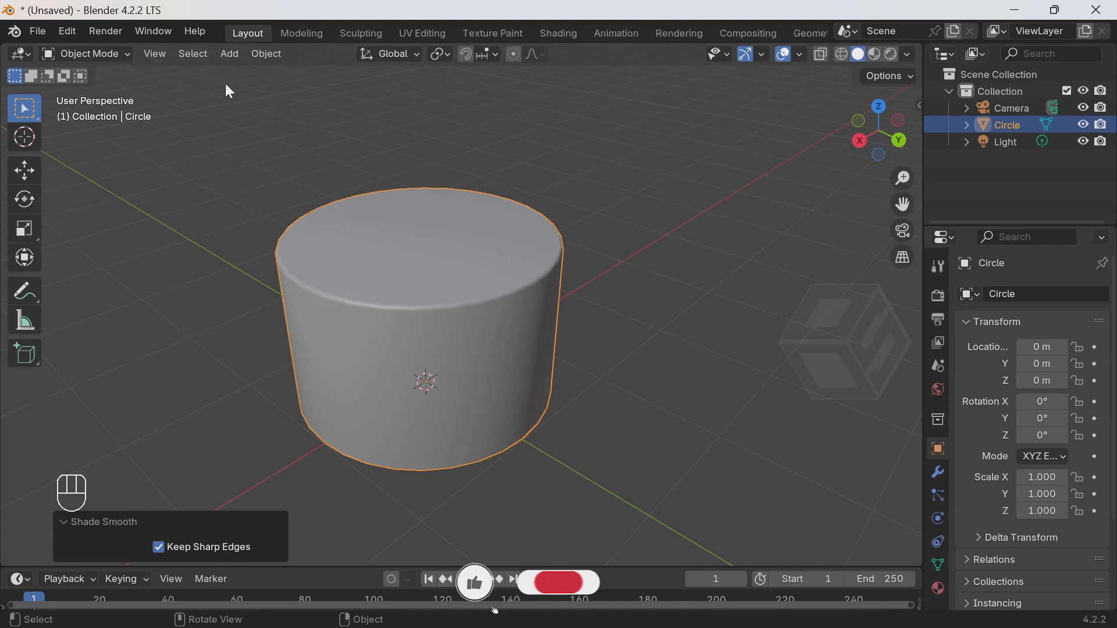
left_click(230, 55)
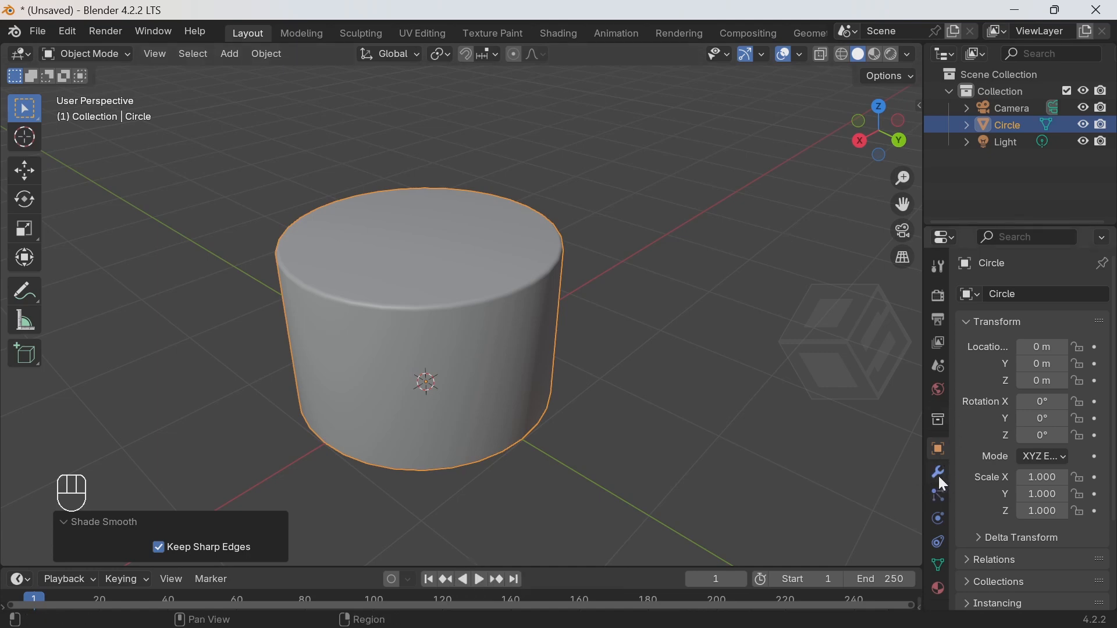
left_click(229, 53)
mouse_move(247, 77)
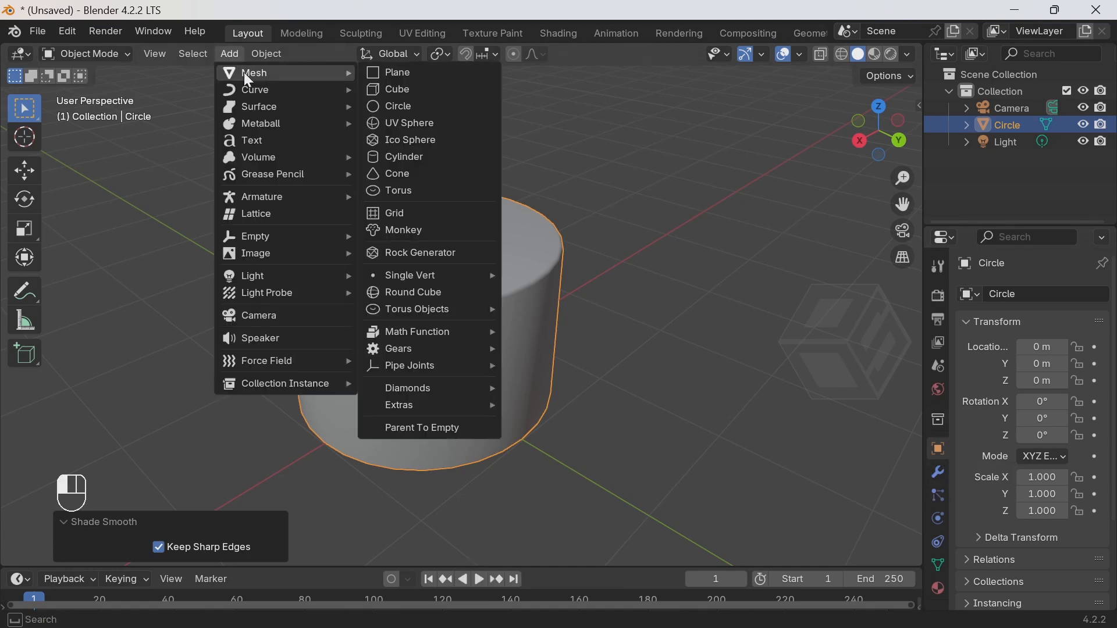
mouse_move(403, 405)
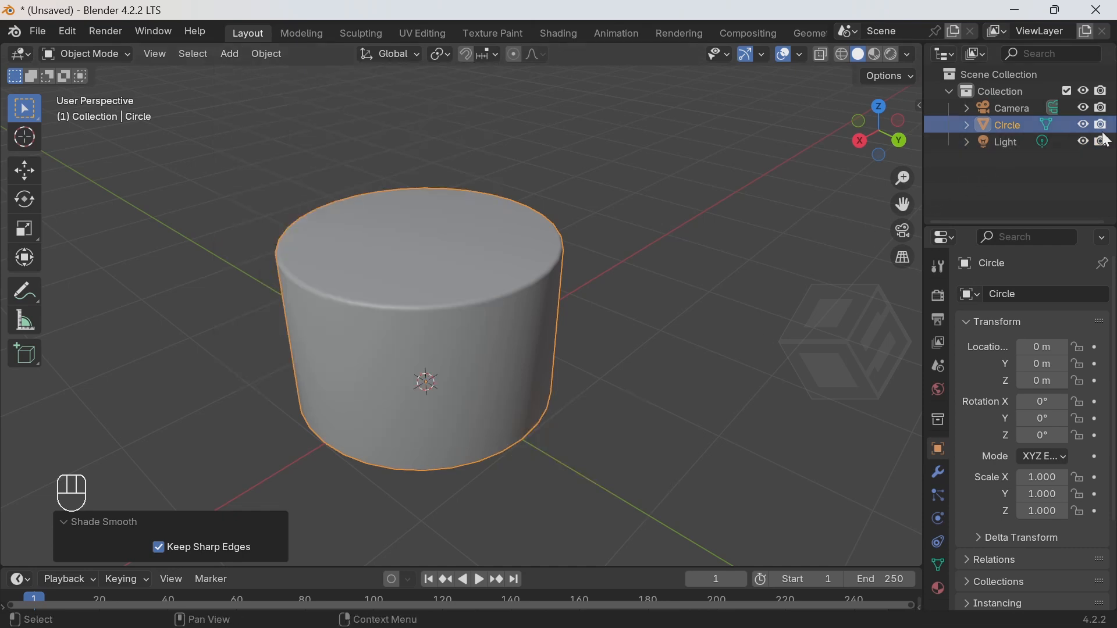
Hide the cylinder and add a Simple Star from the extra mesh types at the origin, keeping its default 5 points
left_click(1084, 125)
left_click(234, 55)
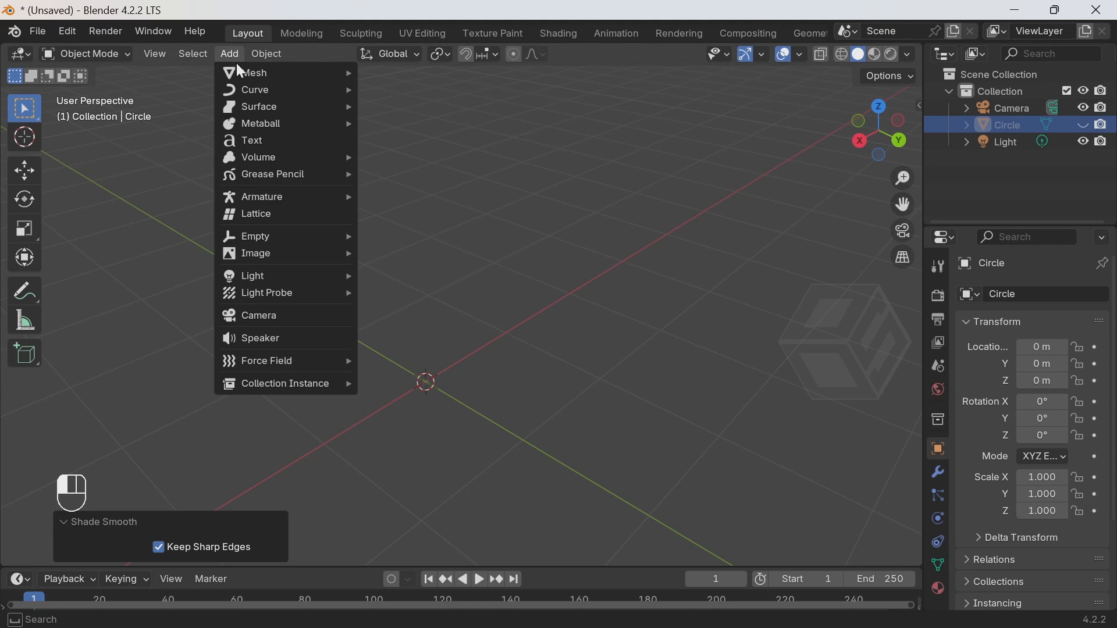
mouse_move(445, 406)
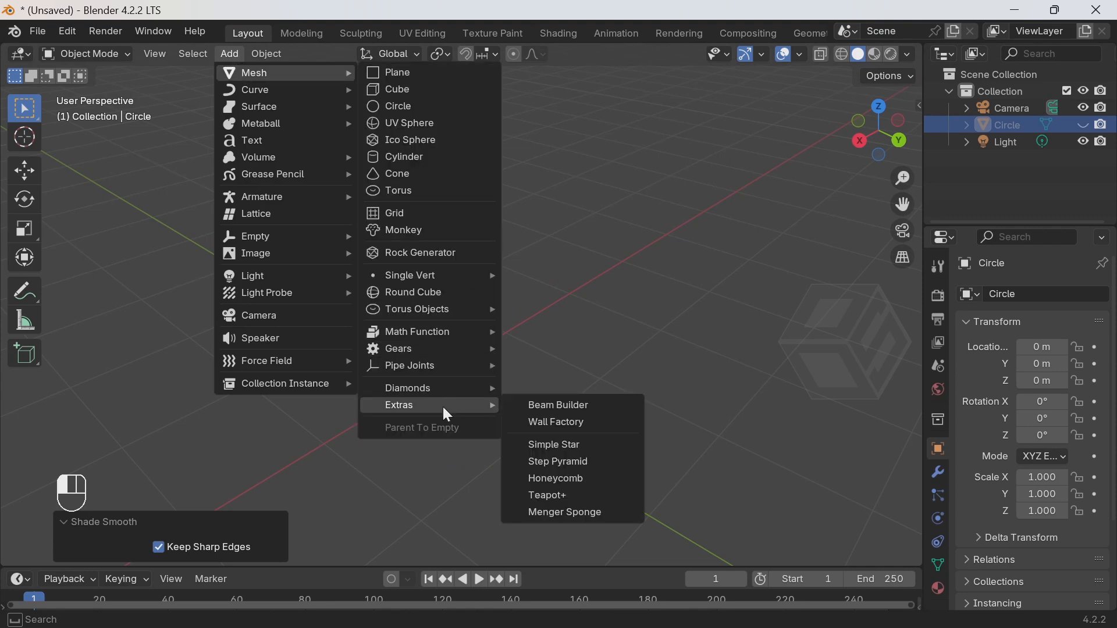
left_click(569, 449)
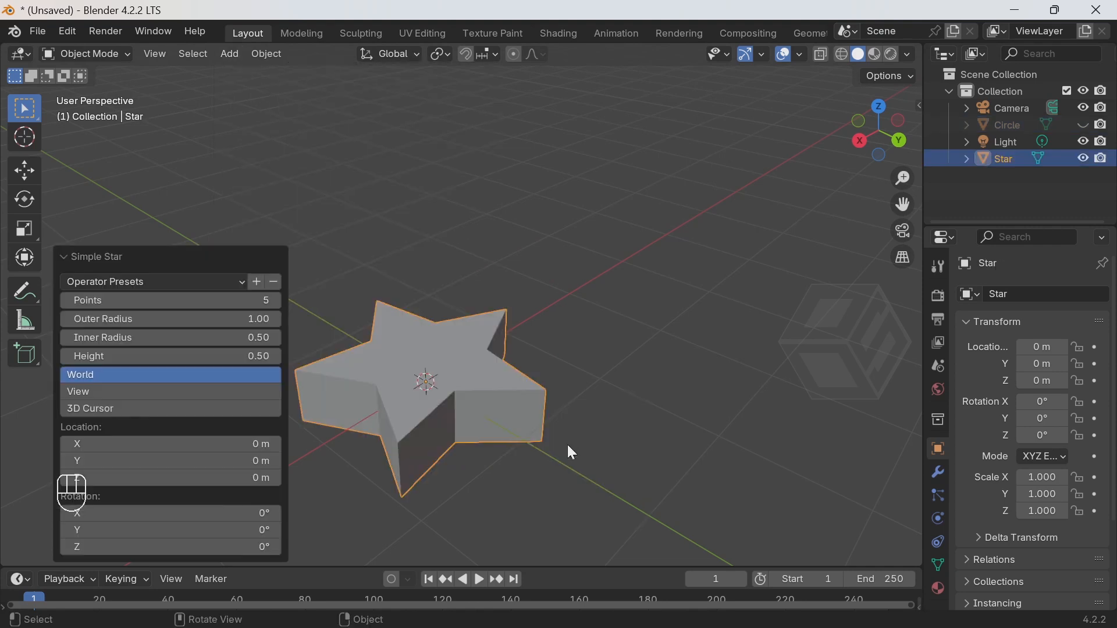
scroll(467, 385, "down", 3)
scroll(429, 363, "up", 3)
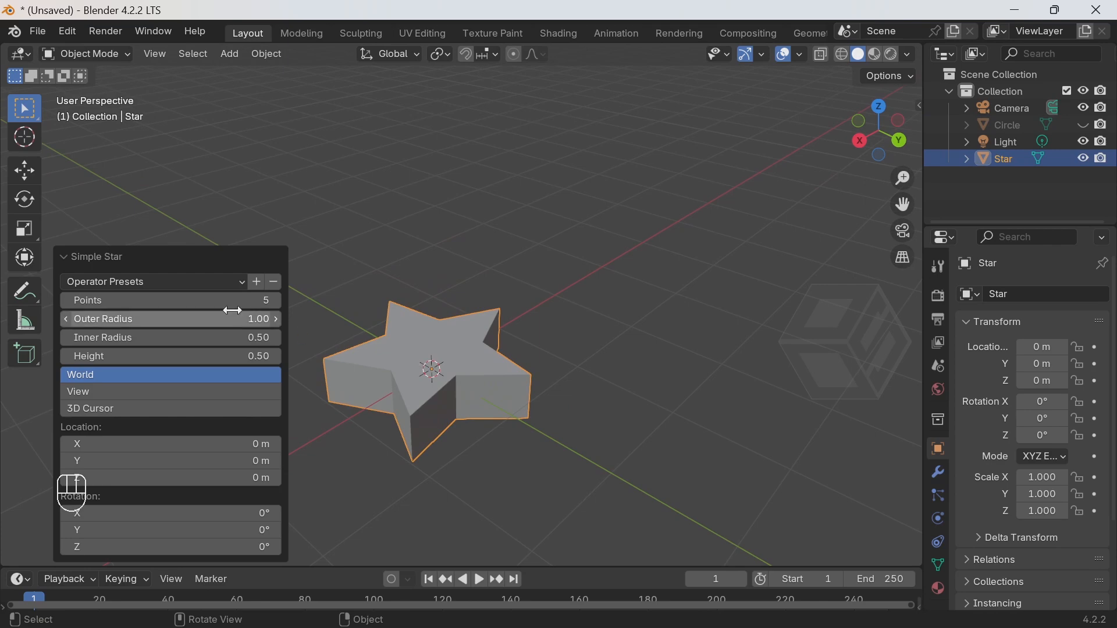
left_click(64, 257)
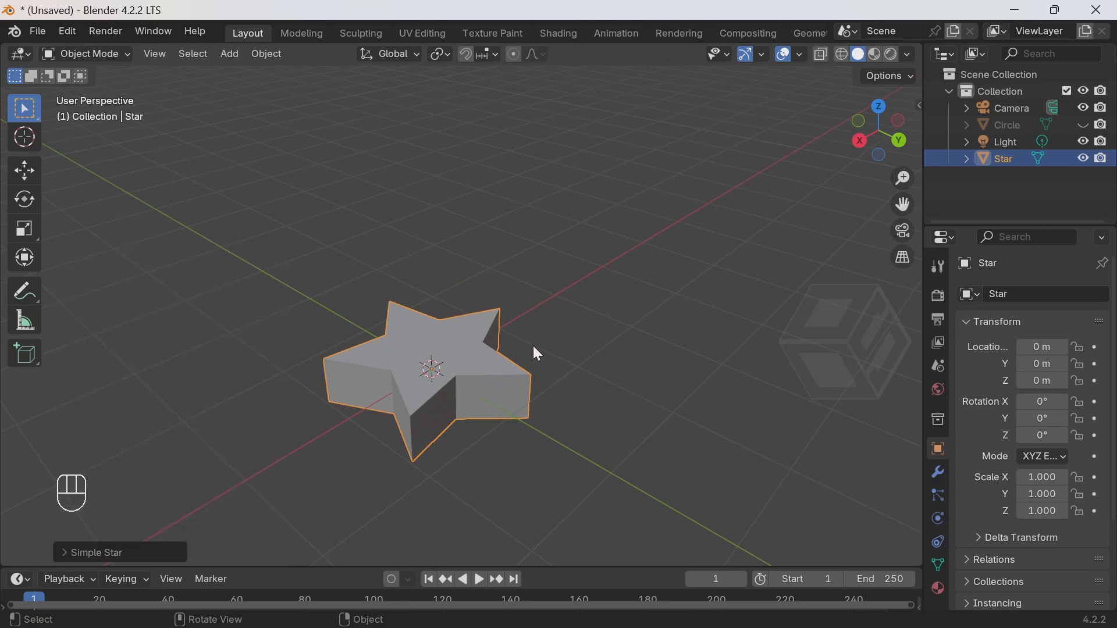
Switch the star to Edit Mode, clear its selection and activate the box selection tool
scroll(490, 351, "up", 2)
middle_click_drag(489, 351, 491, 305, "shift")
scroll(487, 292, "up", 3)
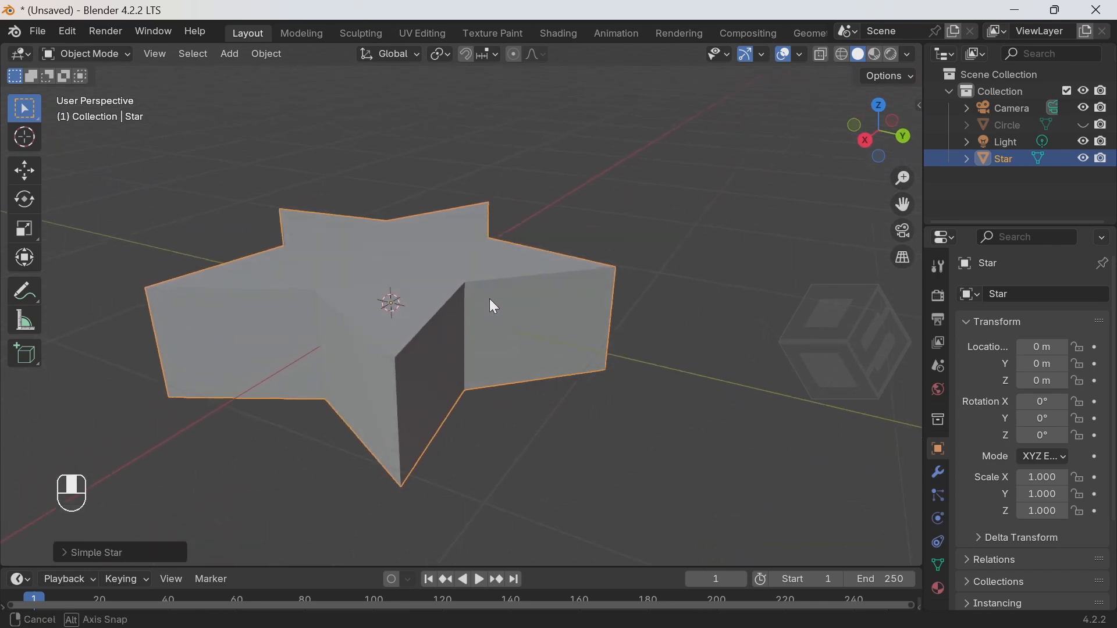
middle_click_drag(522, 341, 573, 390, "shift")
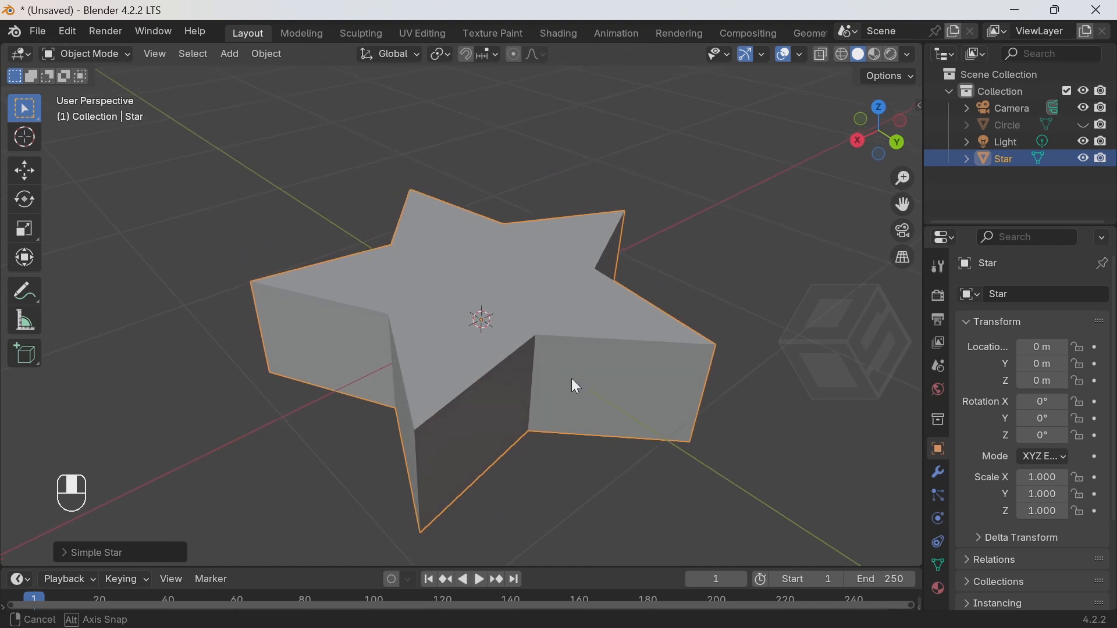
left_click(87, 54)
left_click(96, 92)
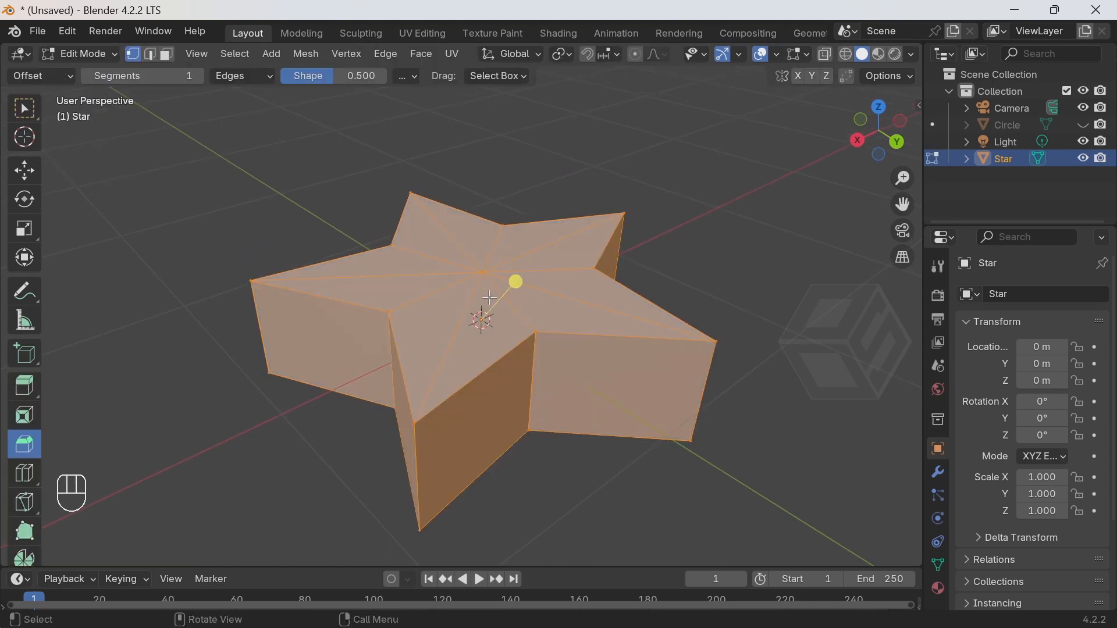
left_click(297, 180)
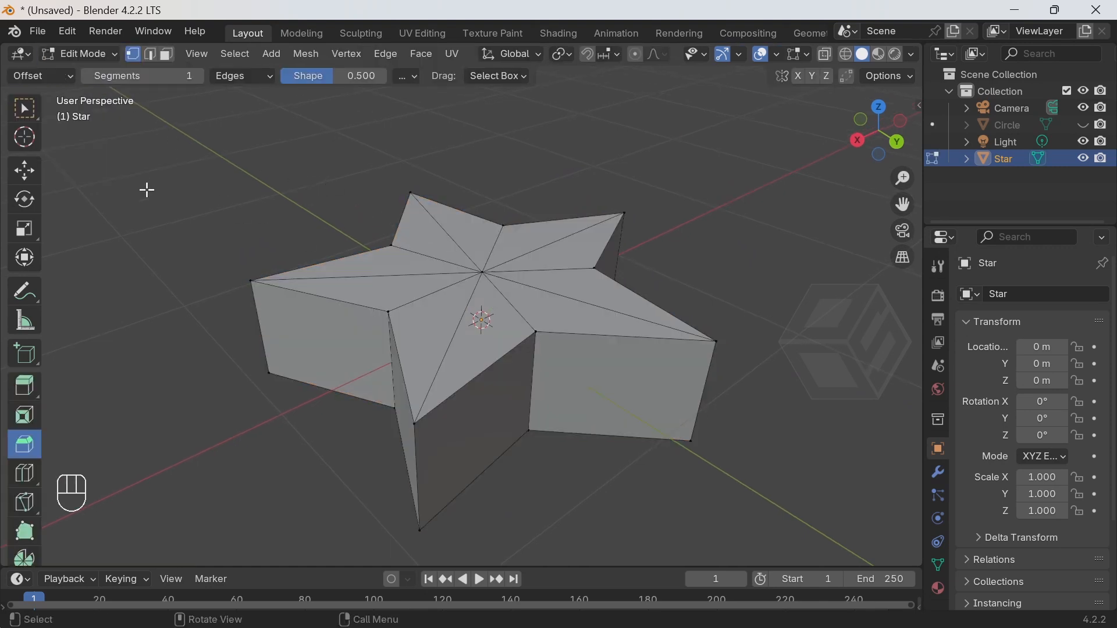
left_click(24, 114)
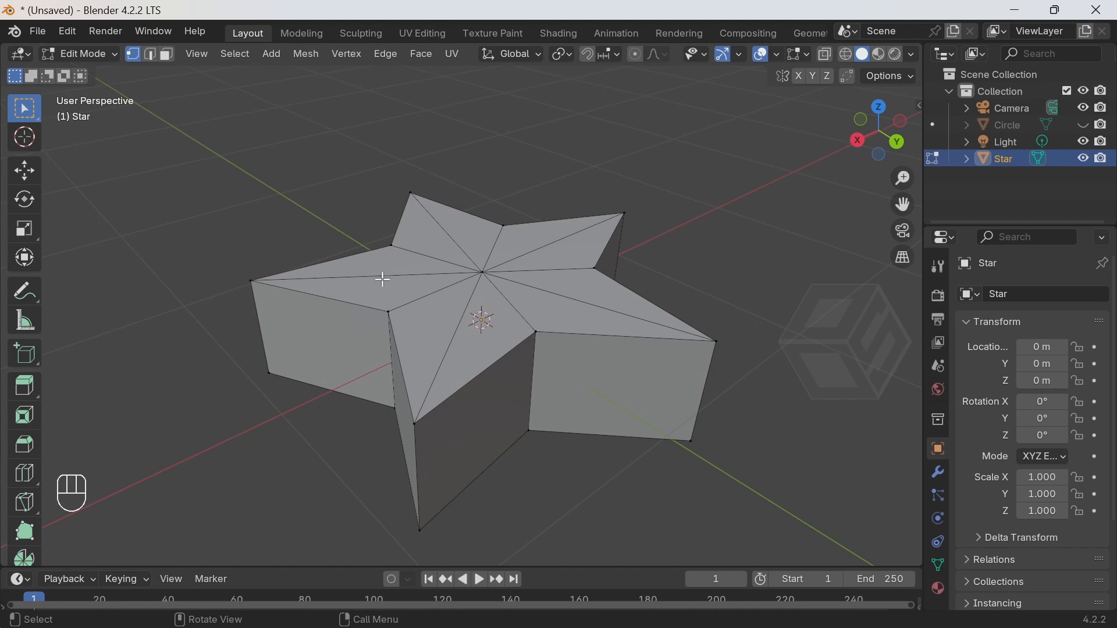
Use face selection to select all ten triangular faces on the top of the star
left_click(393, 261)
left_click(167, 54)
left_click(391, 271)
left_click(421, 286, "shift")
left_click(432, 323, "shift")
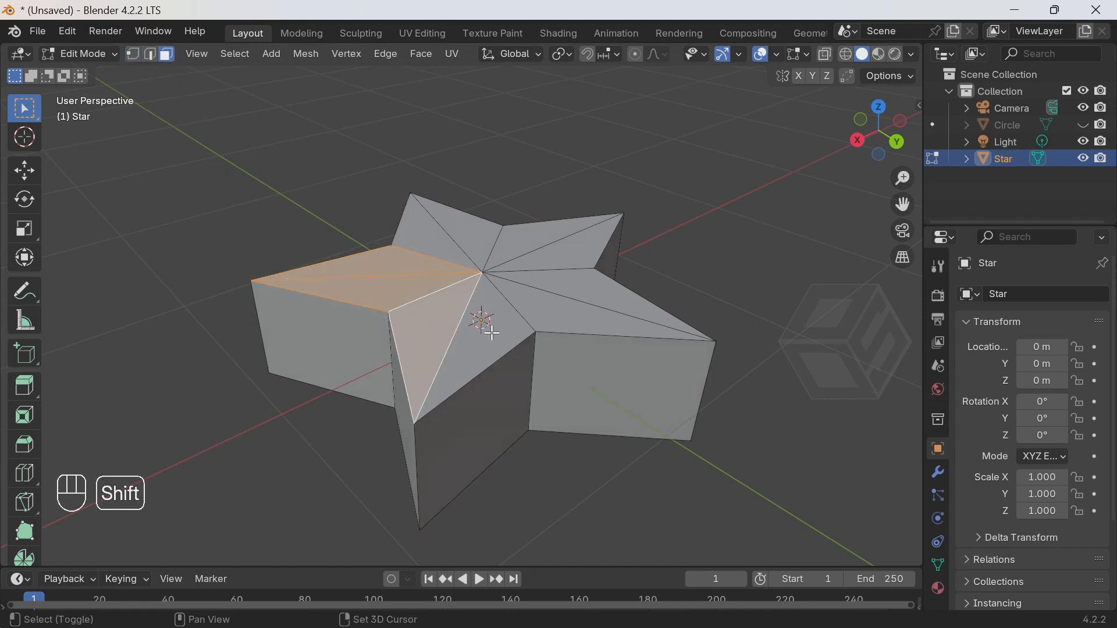
left_click(487, 324, "shift")
left_click(541, 317, "shift")
left_click(583, 292, "shift")
left_click(582, 256, "shift")
left_click(551, 223, "shift")
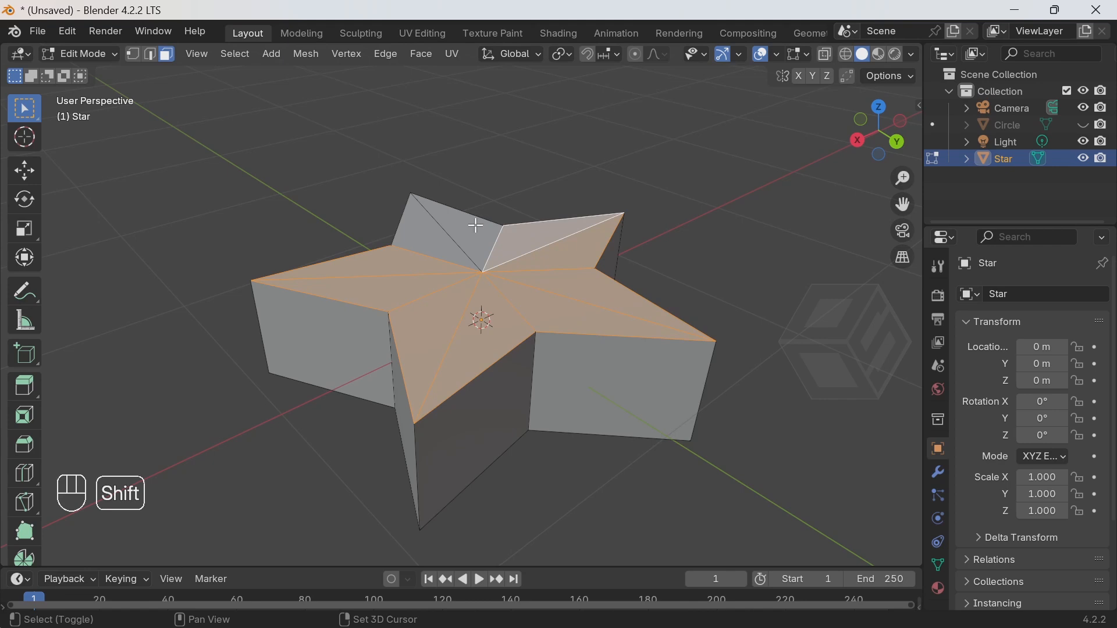
left_click(473, 224, "shift")
left_click(426, 231, "shift")
Move the selected top faces down along the Z axis to make the star thinner
scroll(483, 344, "down", 3)
mouse_move(483, 343)
middle_mouse_down()
mouse_move(507, 342)
mouse_move(488, 341)
middle_mouse_up()
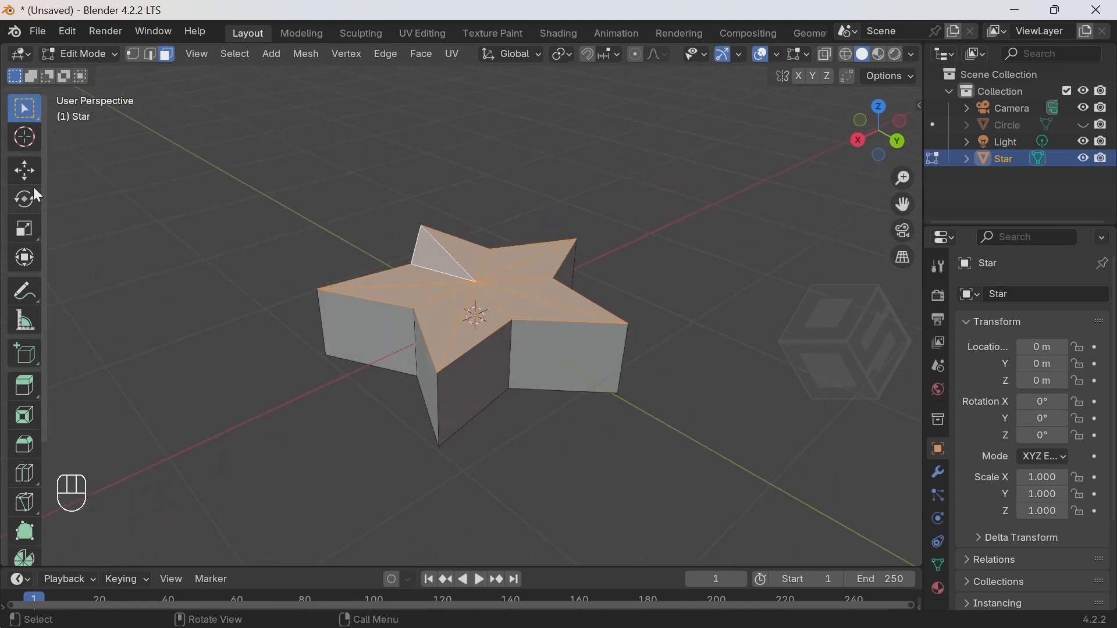
left_click(24, 170)
left_click_drag(474, 222, 480, 254)
Extrude the star's top faces upward along the Z axis by about 0.3 m
scroll(480, 330, "up", 3)
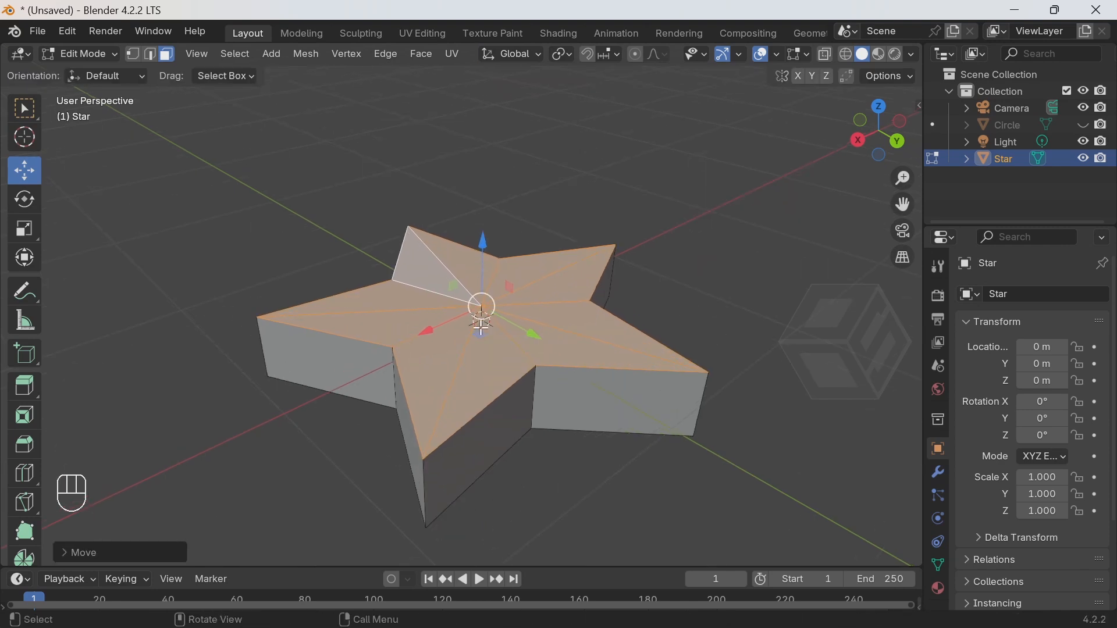
key("e")
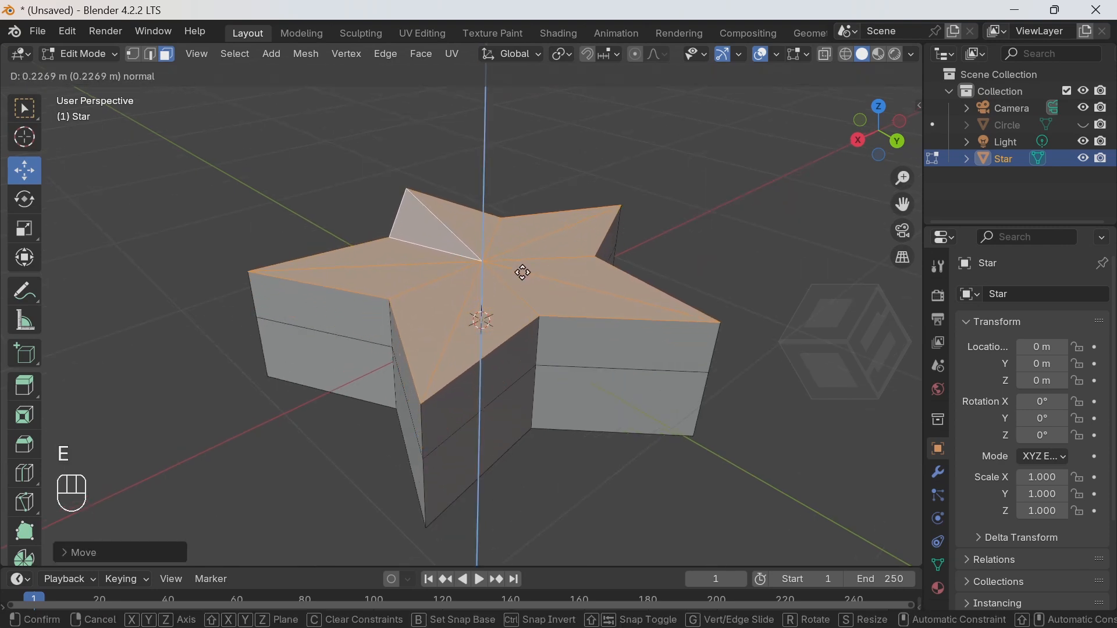
key("z")
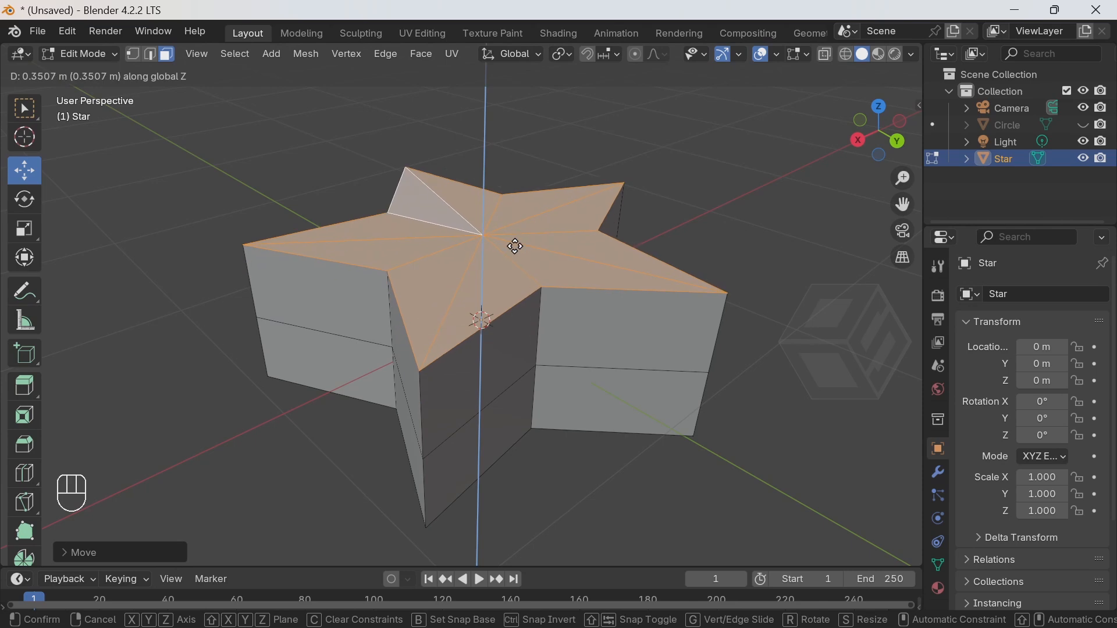
left_click(517, 256)
Rotate the star's top faces counterclockwise around the Z axis to twist the upper section
middle_click_drag(592, 284, 566, 304)
left_click(878, 111)
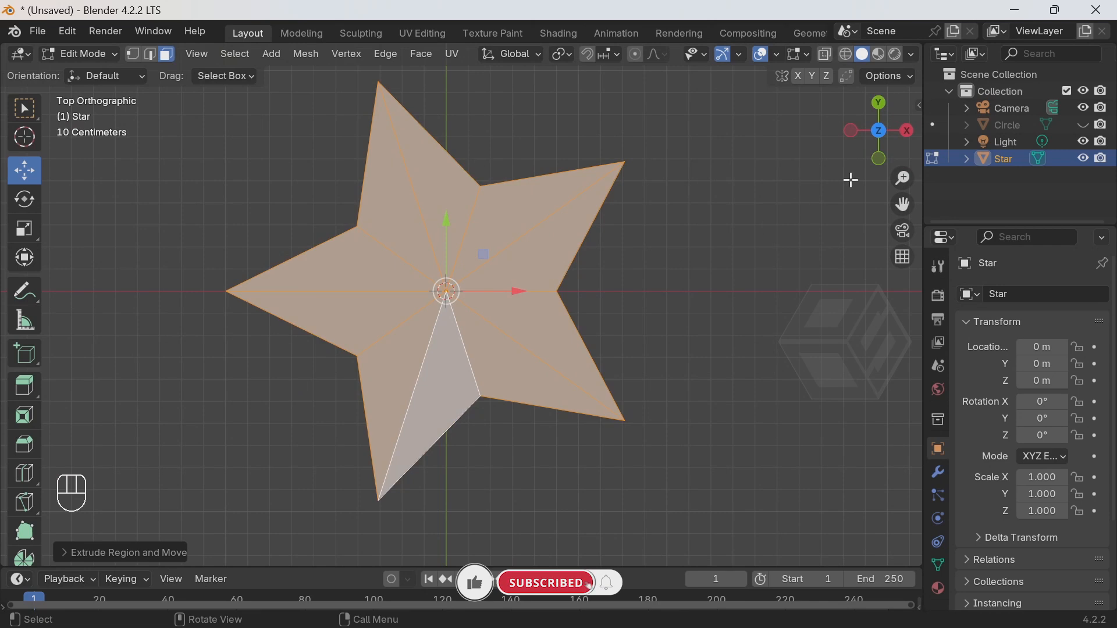
middle_click_drag(788, 289, 757, 160)
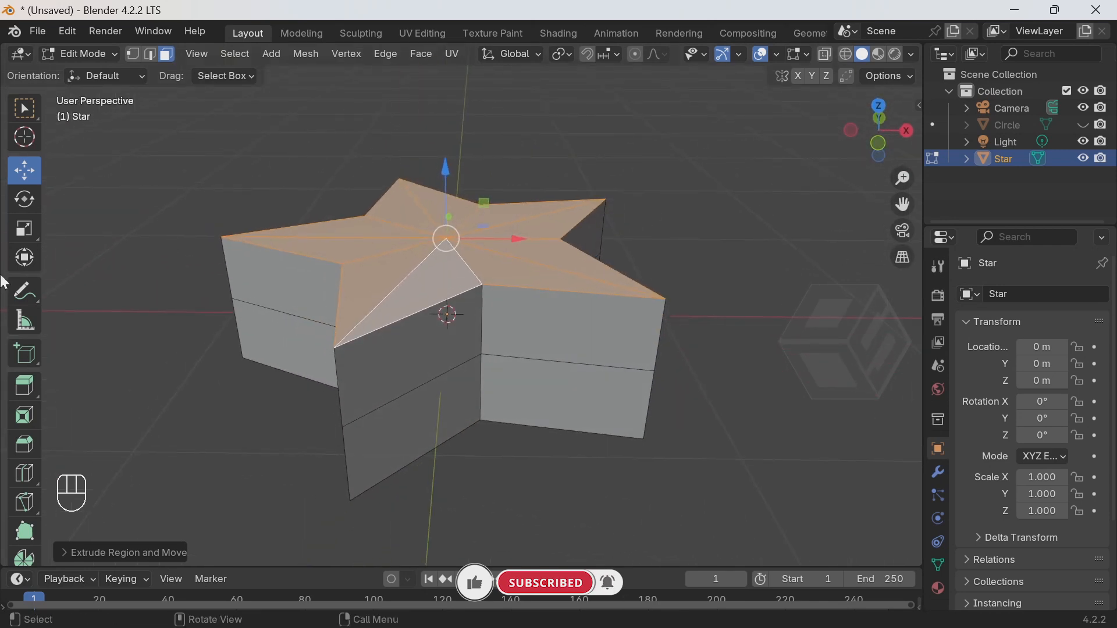
left_click(24, 201)
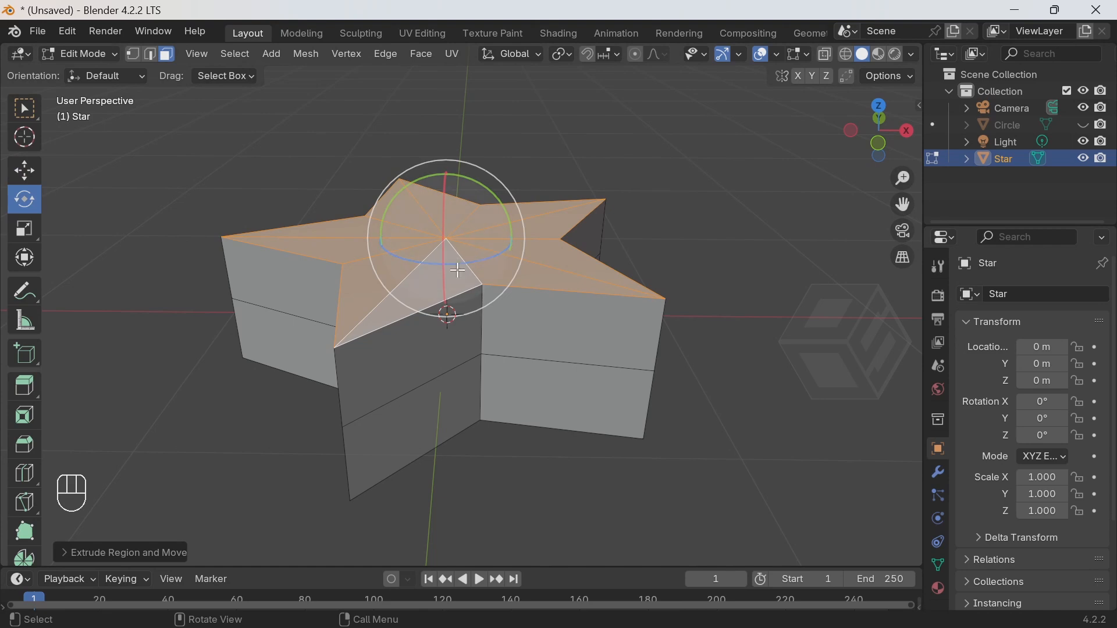
left_click_drag(459, 272, 495, 257)
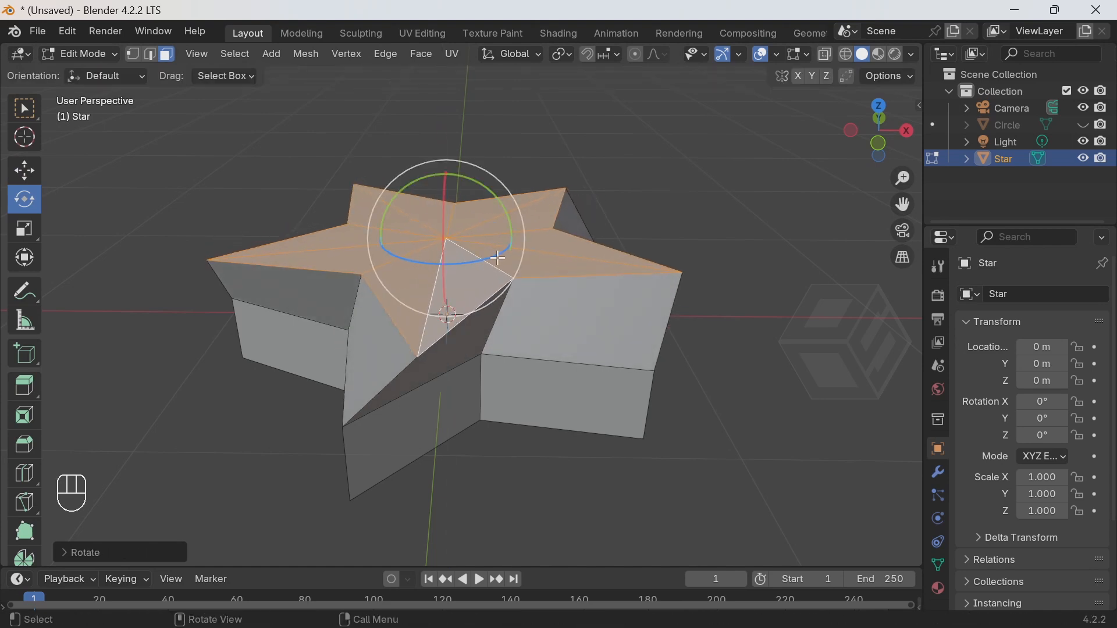
Scale down the star's selected top faces and extrude them upward along the Z axis
key("s")
left_click(586, 252)
key("e")
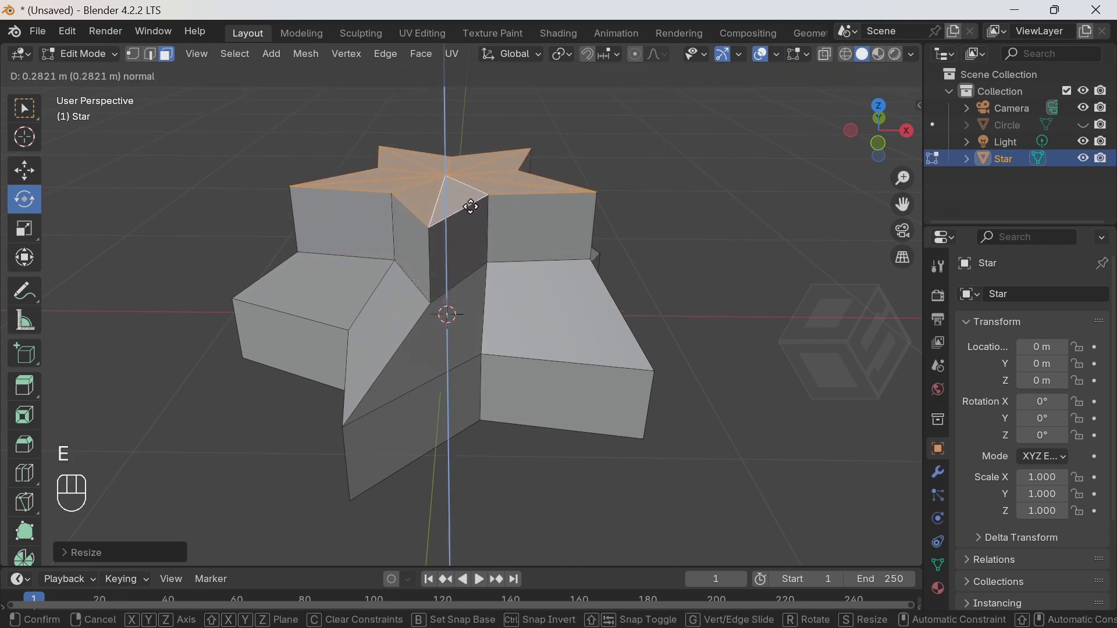
left_click(465, 224)
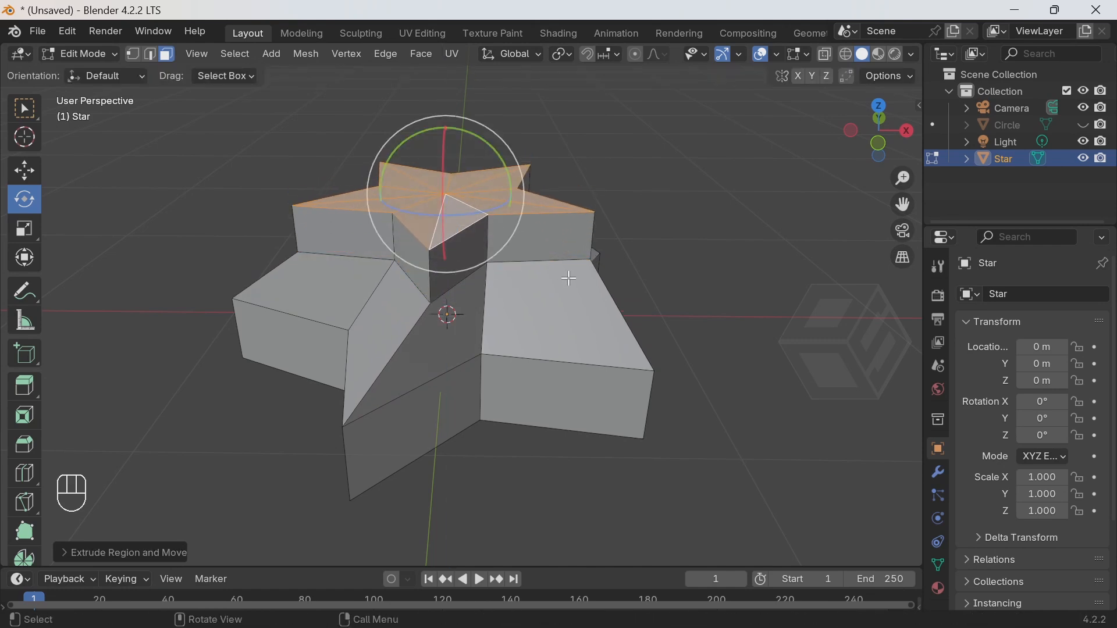
Scale the newly extruded top faces down to about 0.63 and rotate them counterclockwise around the Z axis
key("s")
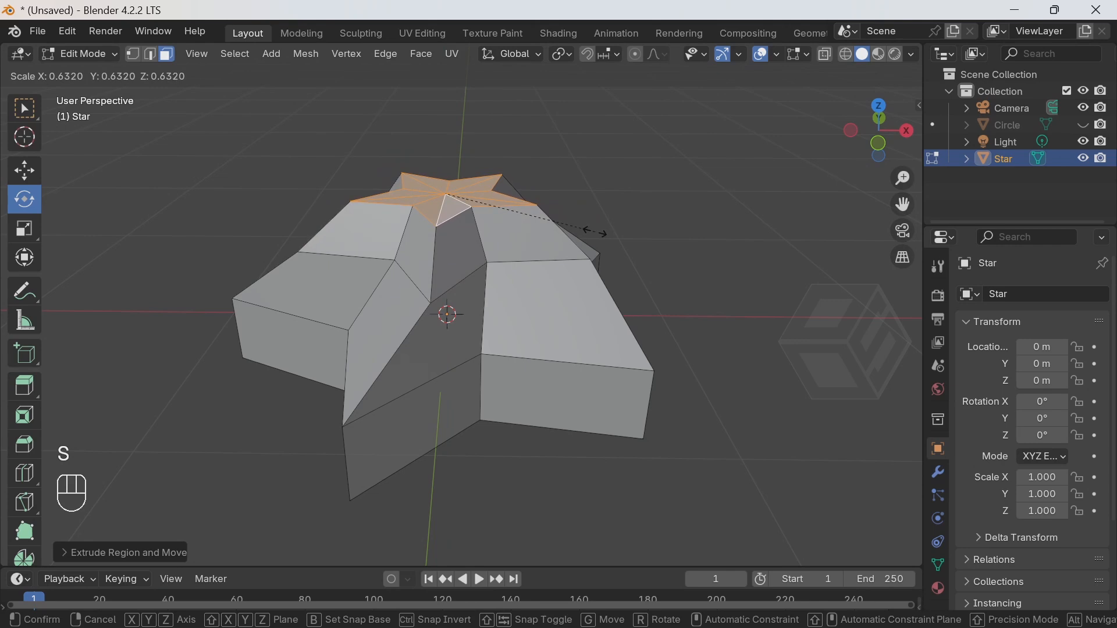
left_click(588, 231)
left_click_drag(460, 213, 489, 209)
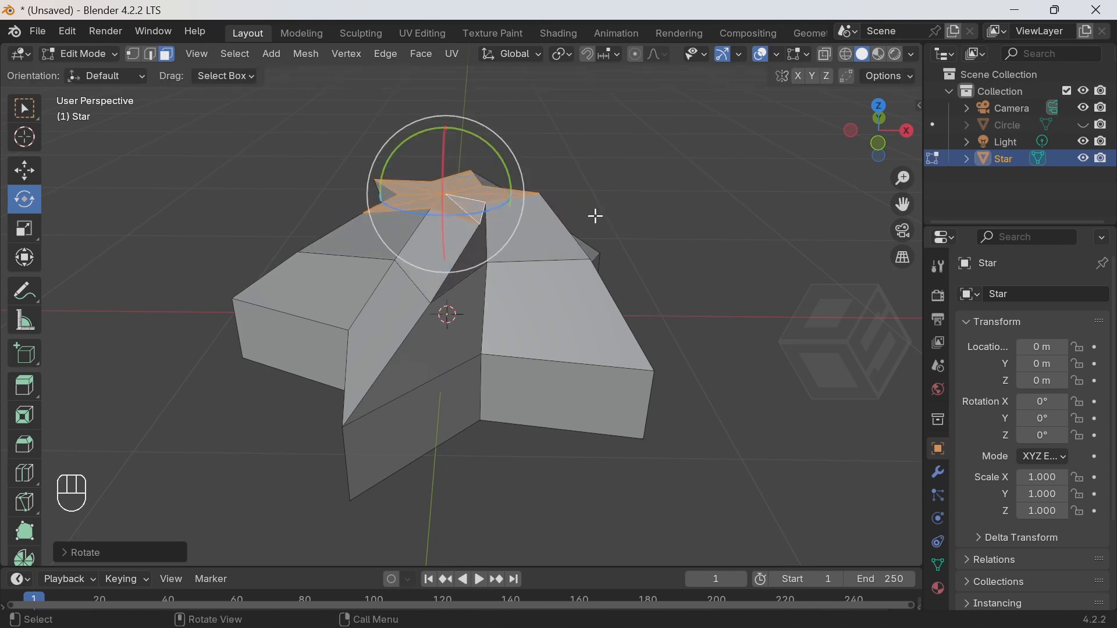
Extrude the star's top faces upward by about 0.1 m and scale them down almost to a point
key("e")
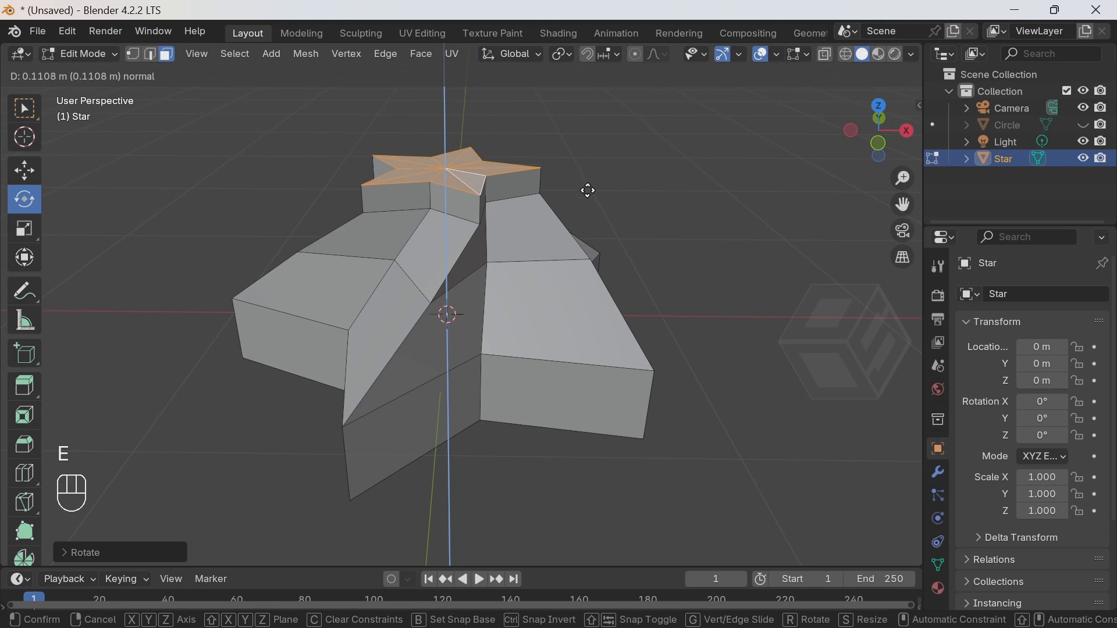
left_click(589, 186)
key("s")
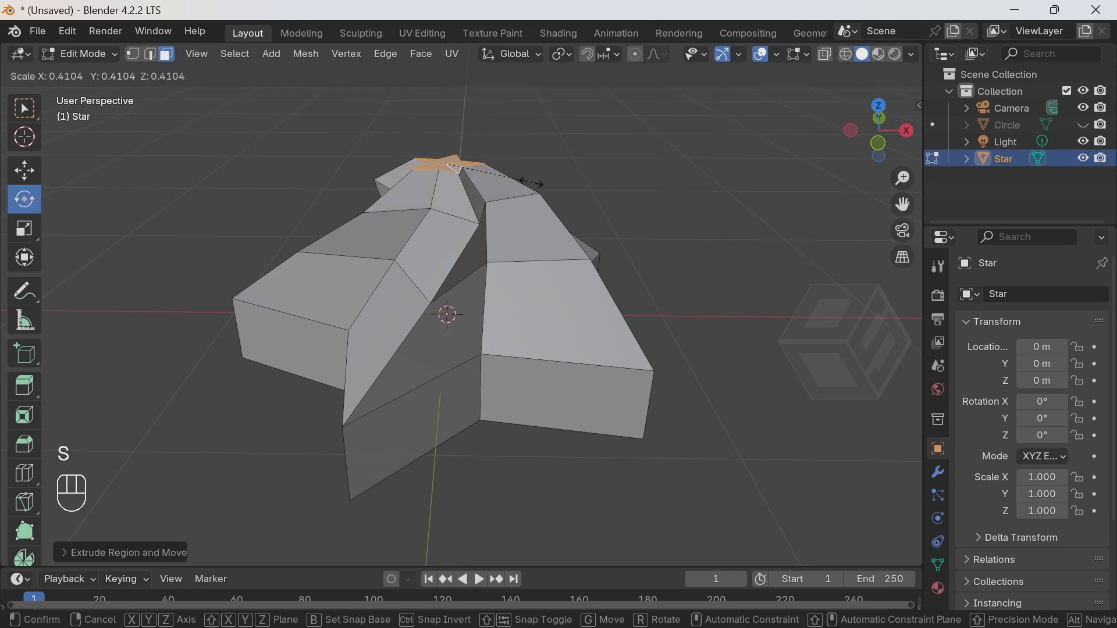
left_click(479, 176)
Raise the star's tip faces along the Z axis to sharpen the peak, and rotate them slightly
left_click(24, 170)
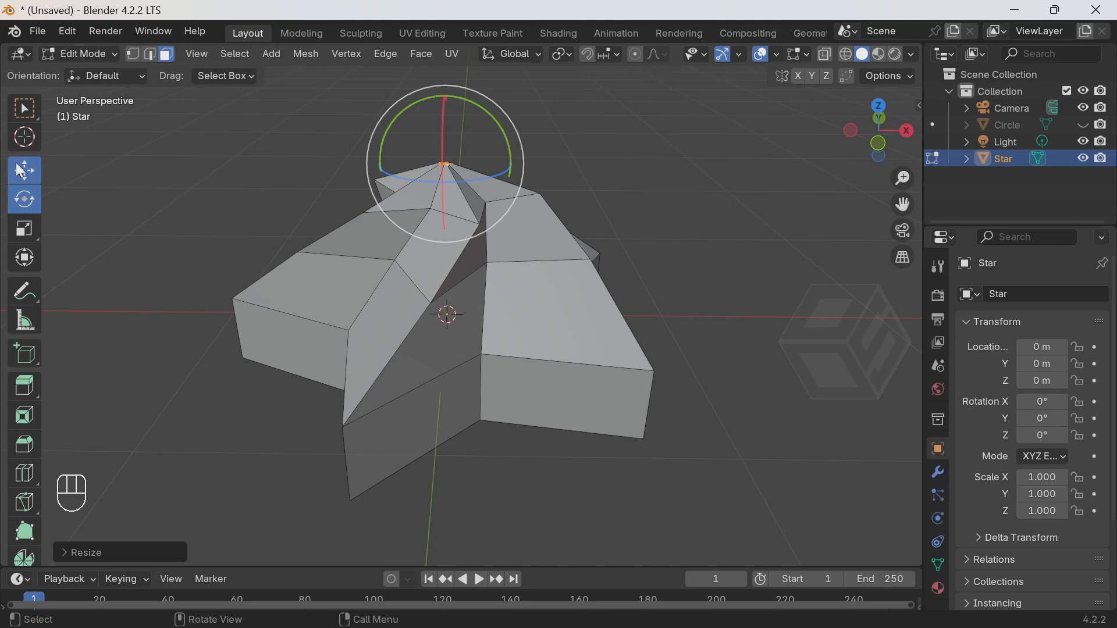
left_click_drag(443, 116, 437, 86)
middle_click_drag(537, 207, 499, 161)
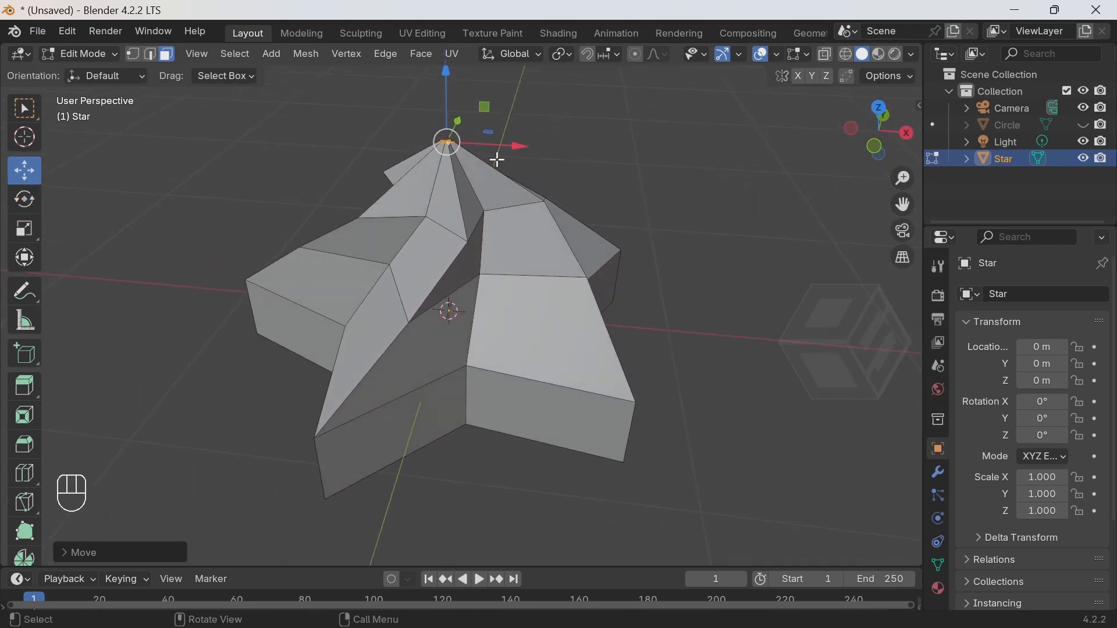
left_click(26, 201)
left_click_drag(494, 99, 496, 115)
Return to Object Mode, check the twisted star's shape from above and from the side, and deselect it
scroll(549, 209, "down", 3)
left_click(102, 58)
left_click(96, 70)
middle_click_drag(541, 222, 615, 242)
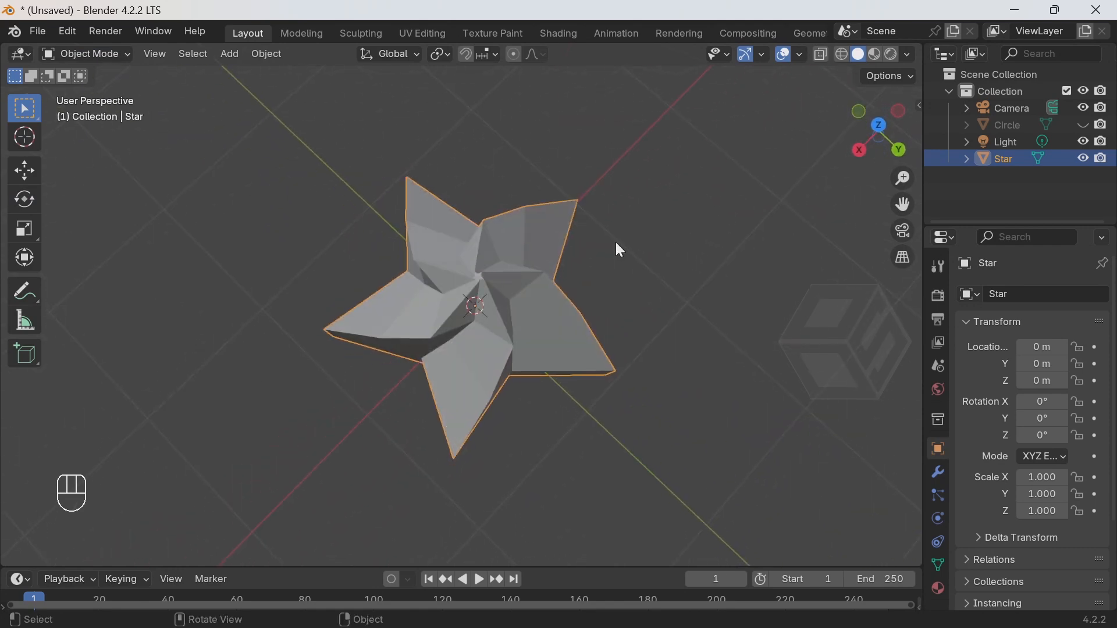
left_click(880, 125)
middle_click_drag(452, 256, 494, 236)
left_click(578, 230)
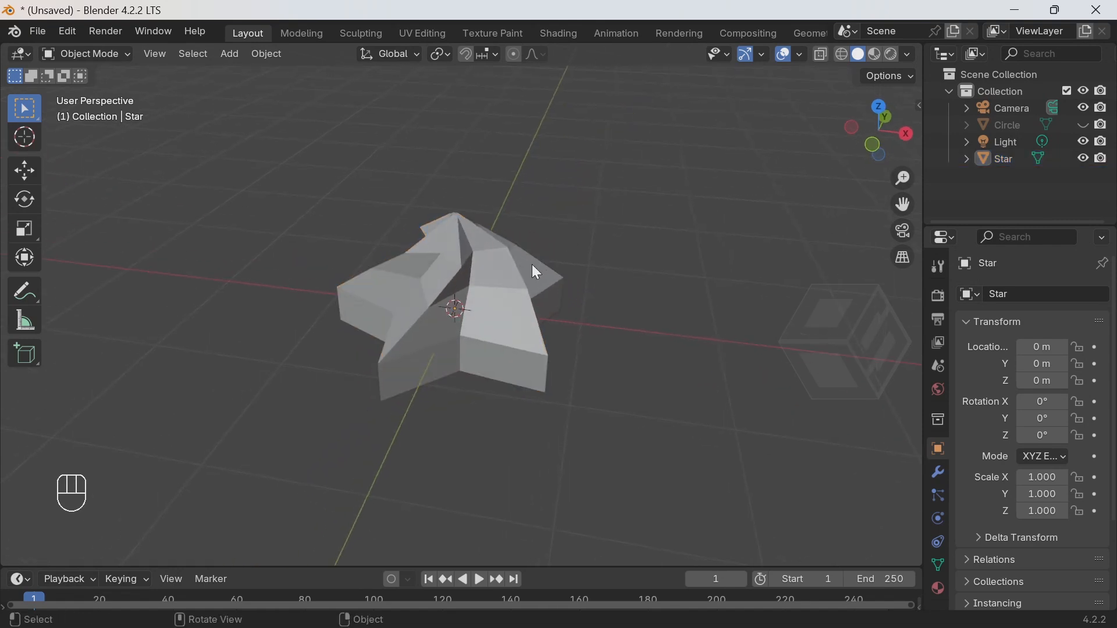
mouse_move(502, 297)
middle_mouse_down()
mouse_move(501, 439)
mouse_move(487, 387)
mouse_move(502, 281)
mouse_move(508, 294)
middle_mouse_up()
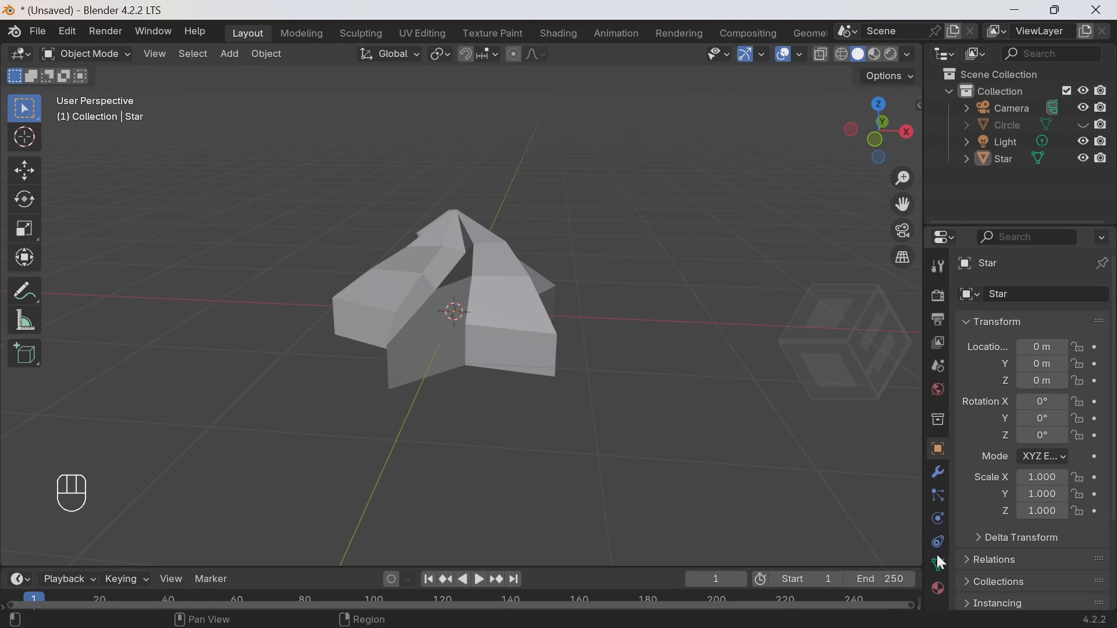
Add a Subdivision Surface modifier to the star
left_click(938, 590)
left_click_drag(920, 362, 814, 362)
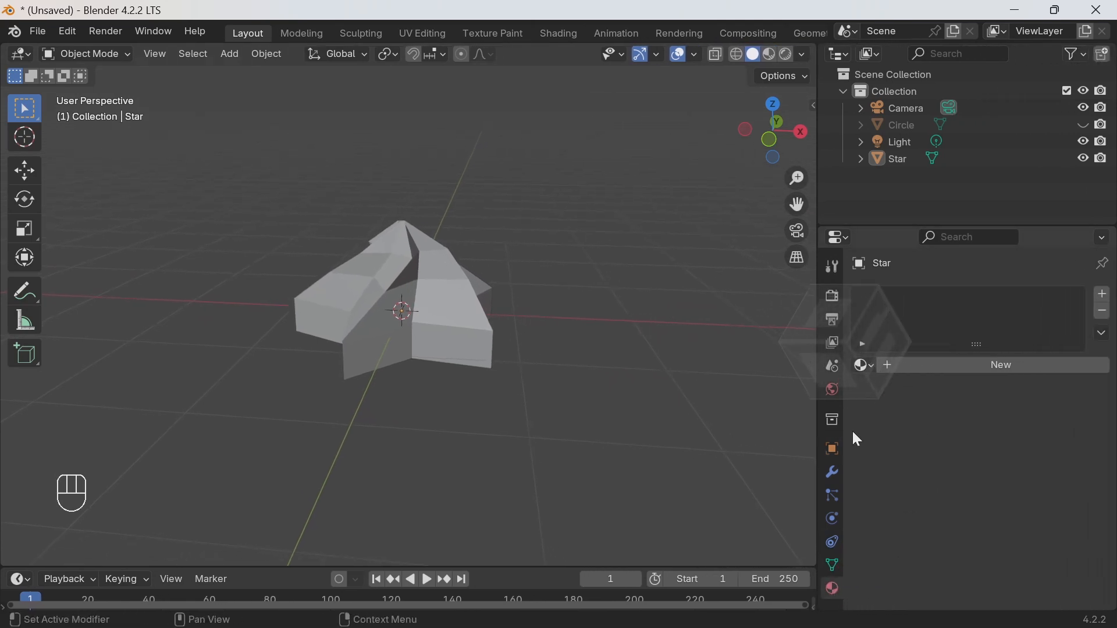
left_click(833, 471)
left_click(983, 297)
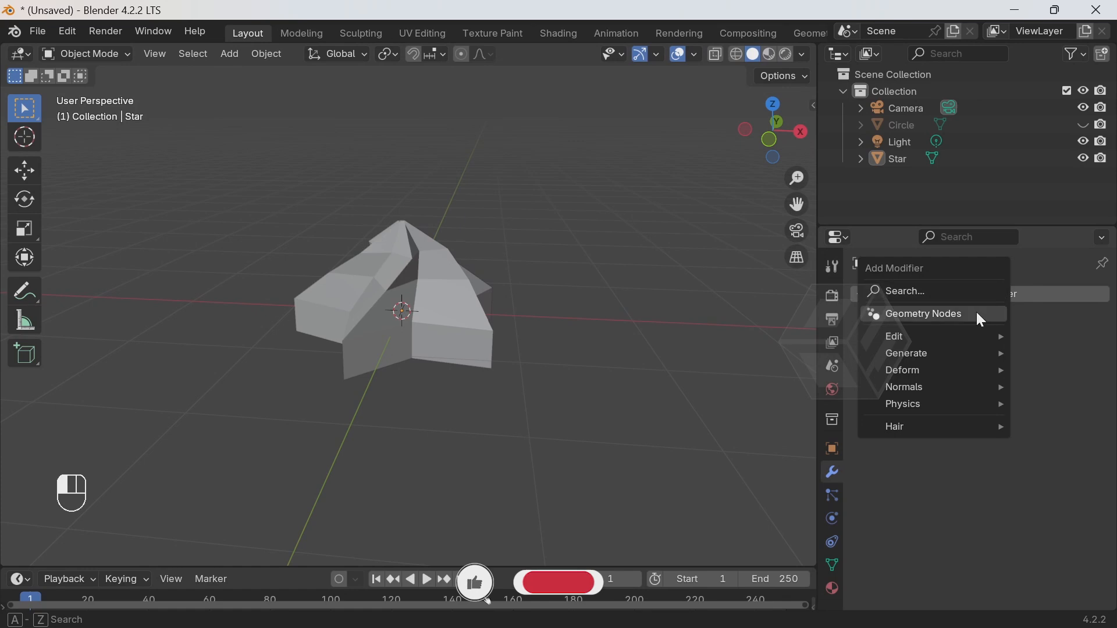
mouse_move(969, 352)
left_click(779, 287)
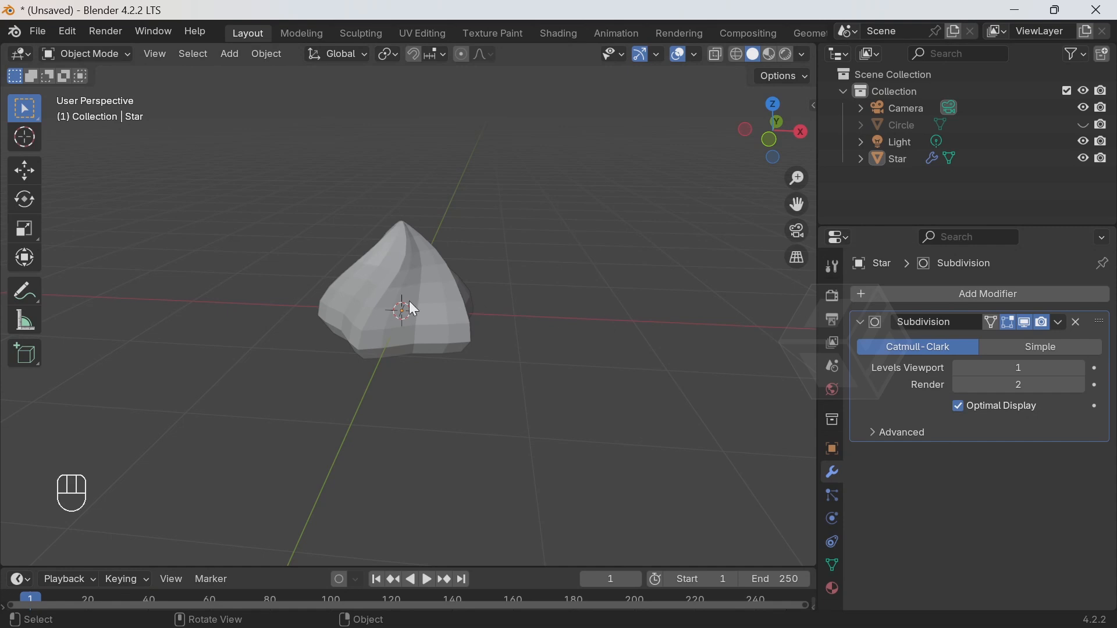
Apply Shade Smooth to the star and set its Subdivision viewport level to 2
scroll(407, 297, "up", 3)
right_click(407, 273)
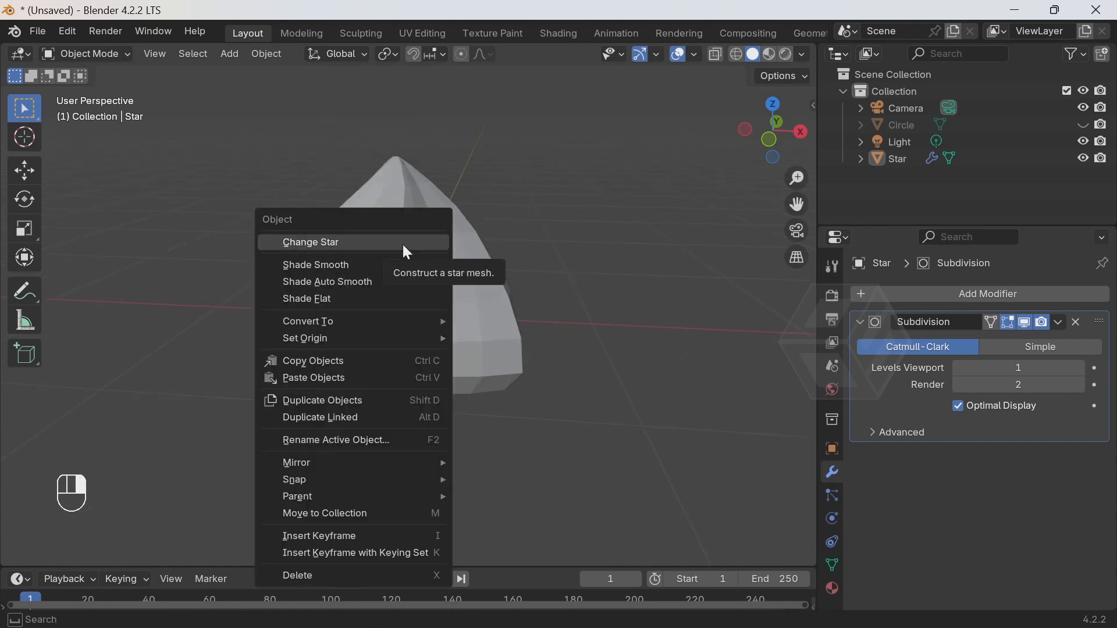
left_click(406, 265)
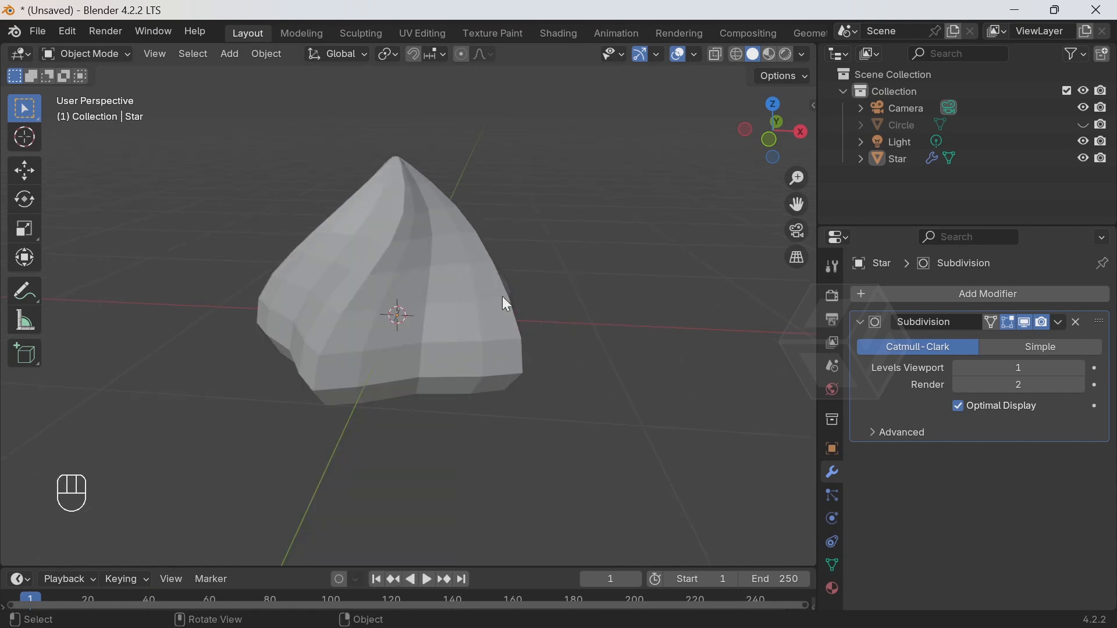
left_click(458, 295)
right_click(458, 295)
left_click(424, 297)
middle_click_drag(428, 305, 589, 361)
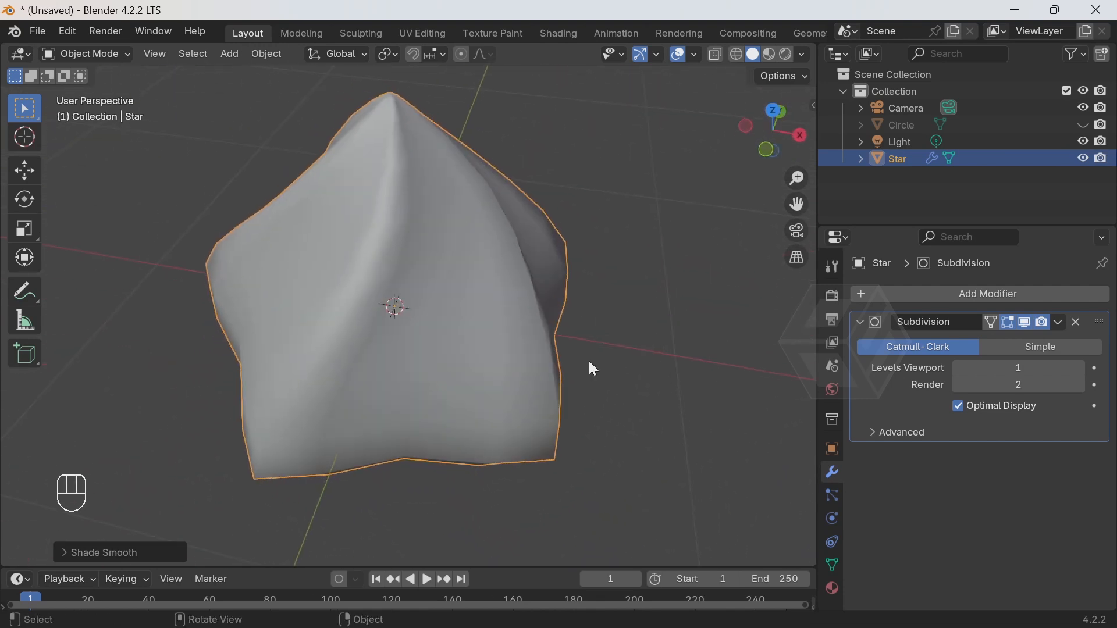
left_click(1081, 369)
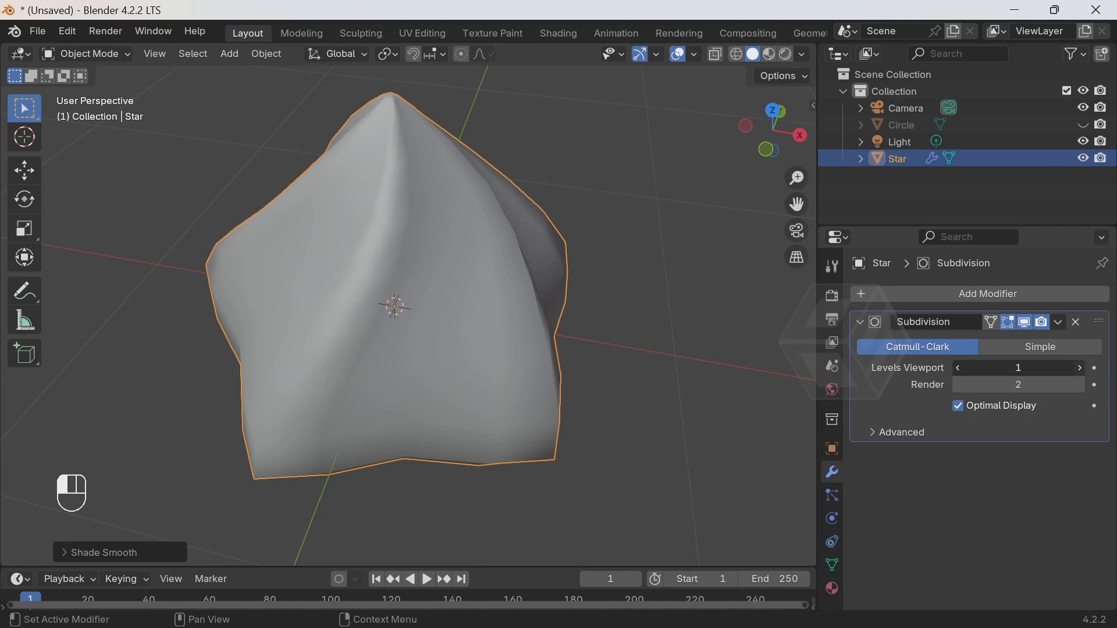
middle_click_drag(727, 326, 609, 312)
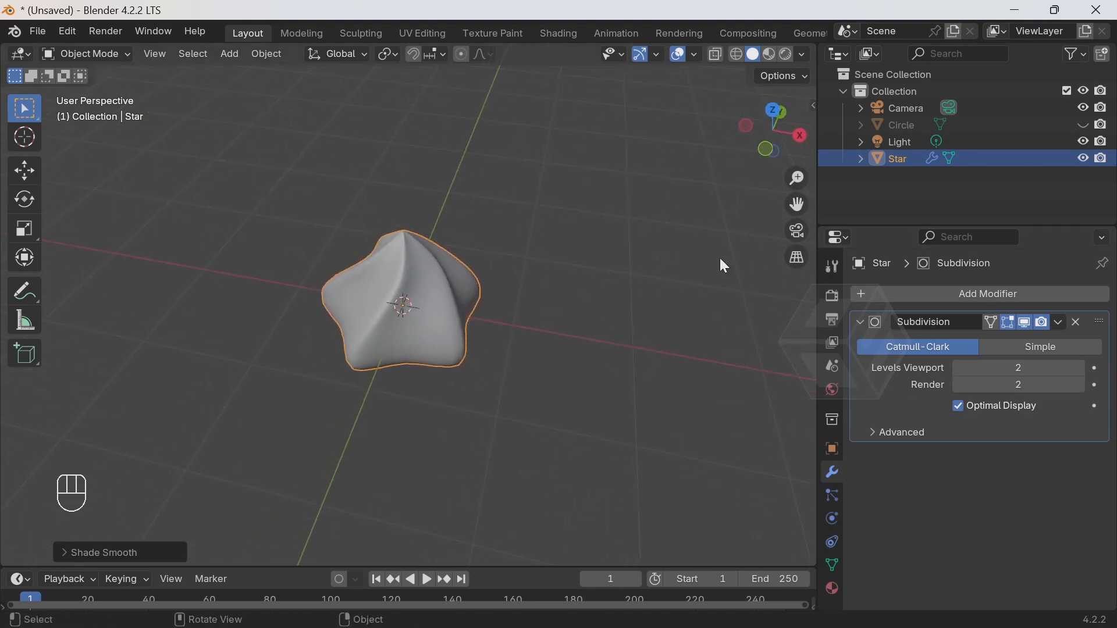
Unhide the Circle cylinder and move the star up along the Z axis onto its top surface
left_click(1083, 125)
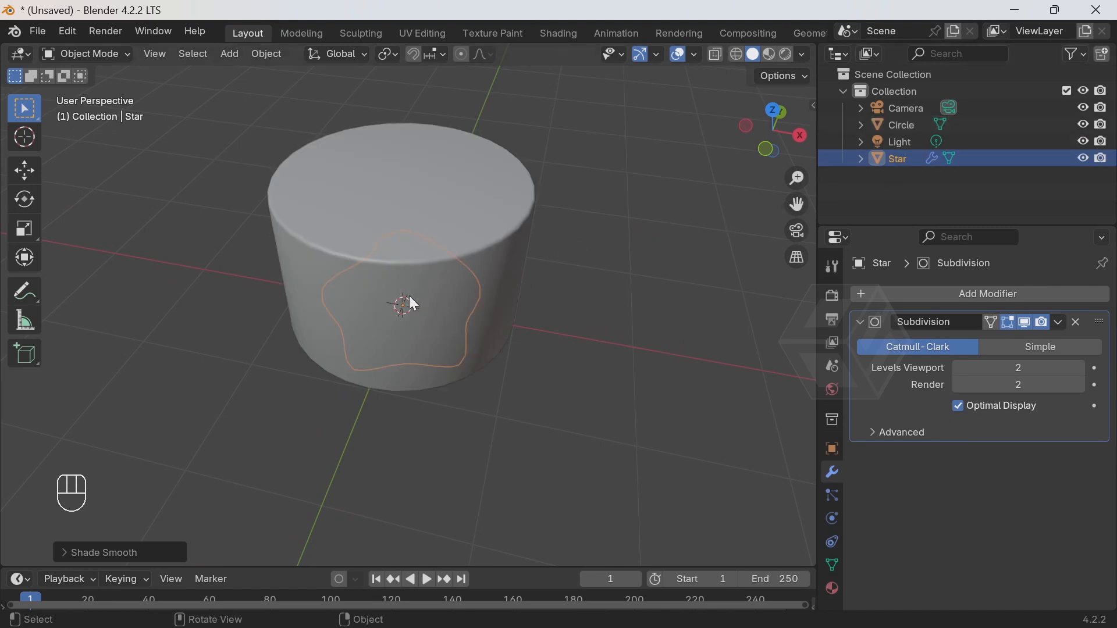
left_click(28, 172)
left_click_drag(401, 256, 400, 122)
Scale the star down to a small decoration sitting at the centre of the cylinder's top
key("s")
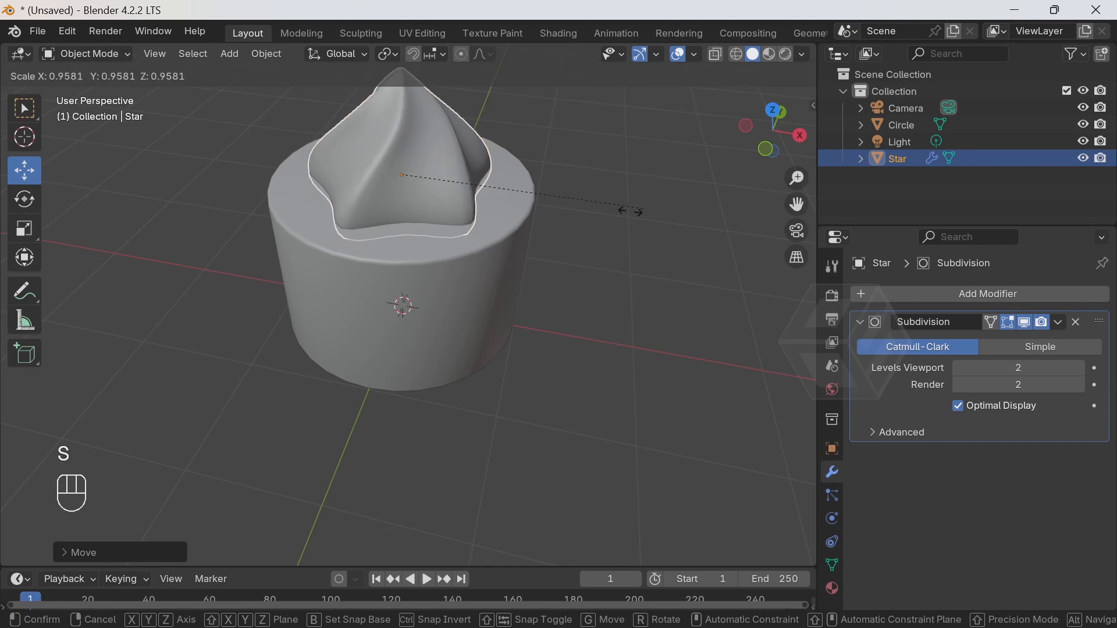
left_click(457, 212)
scroll(492, 241, "up", 3)
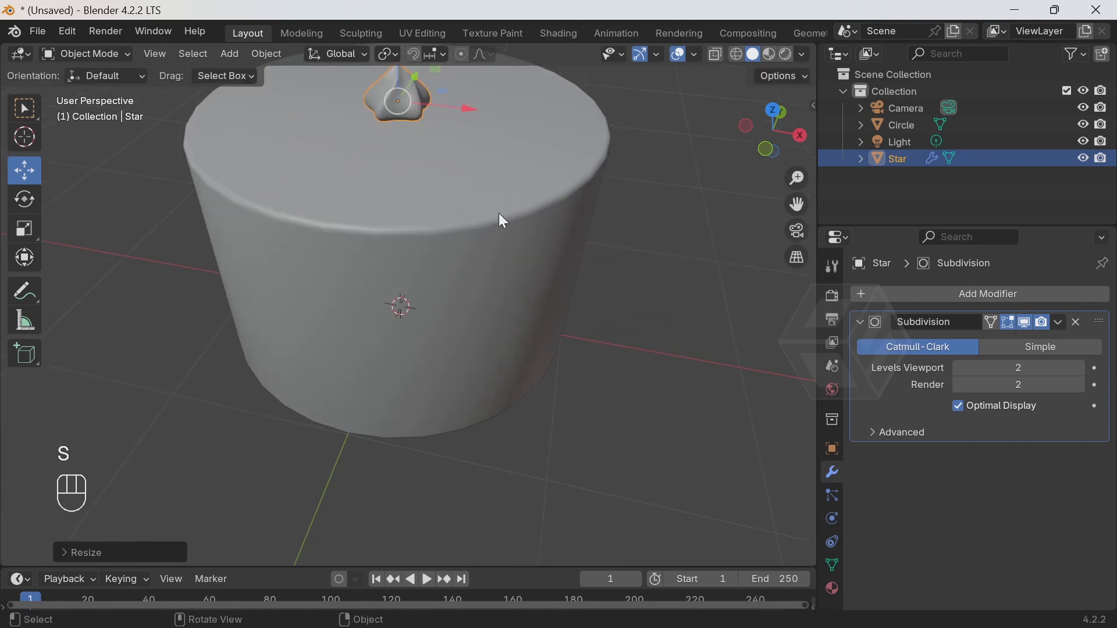
middle_click_drag(503, 221, 562, 351, "shift")
scroll(504, 278, "down", 4)
middle_click_drag(498, 300, 322, 289)
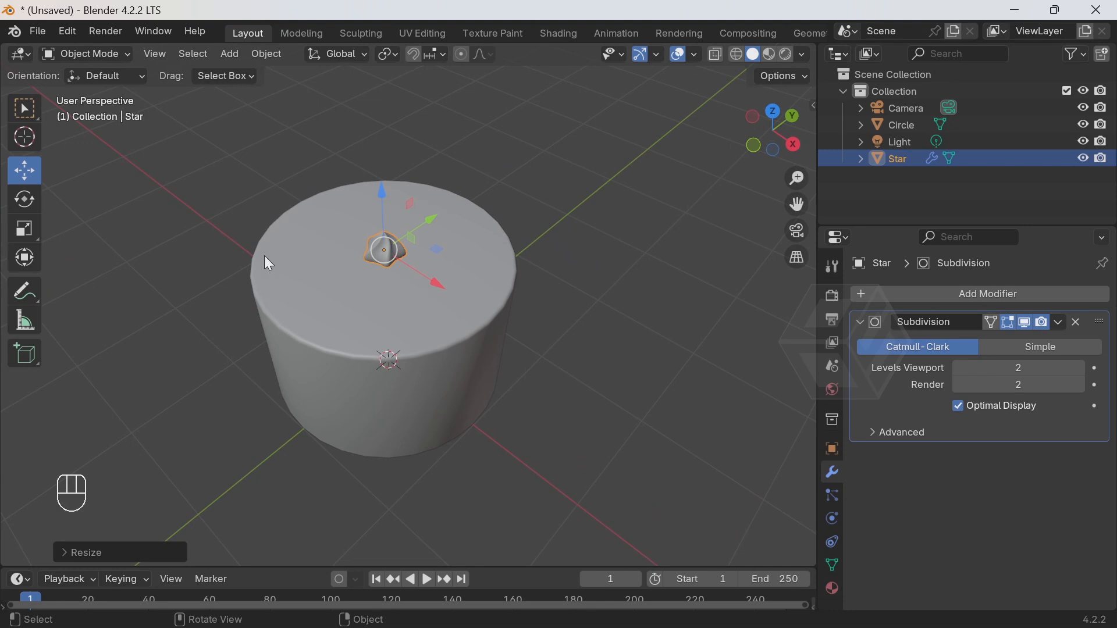
In top view, move the star along the negative X axis to just inside the cylinder's rim
left_click(774, 116)
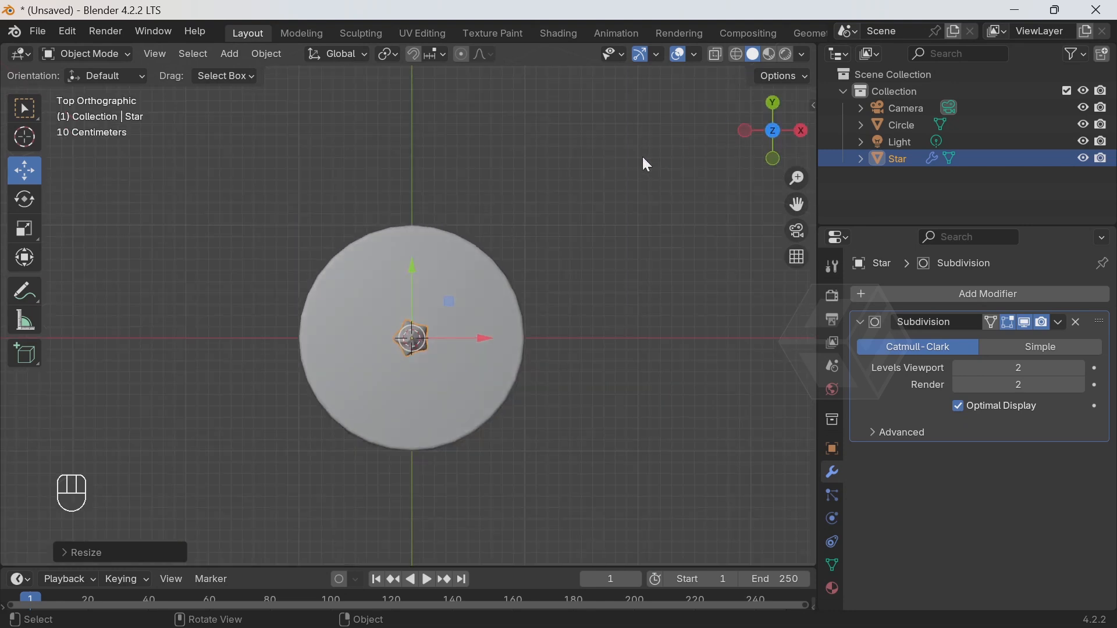
scroll(421, 356, "up", 2)
left_click_drag(479, 354, 347, 342)
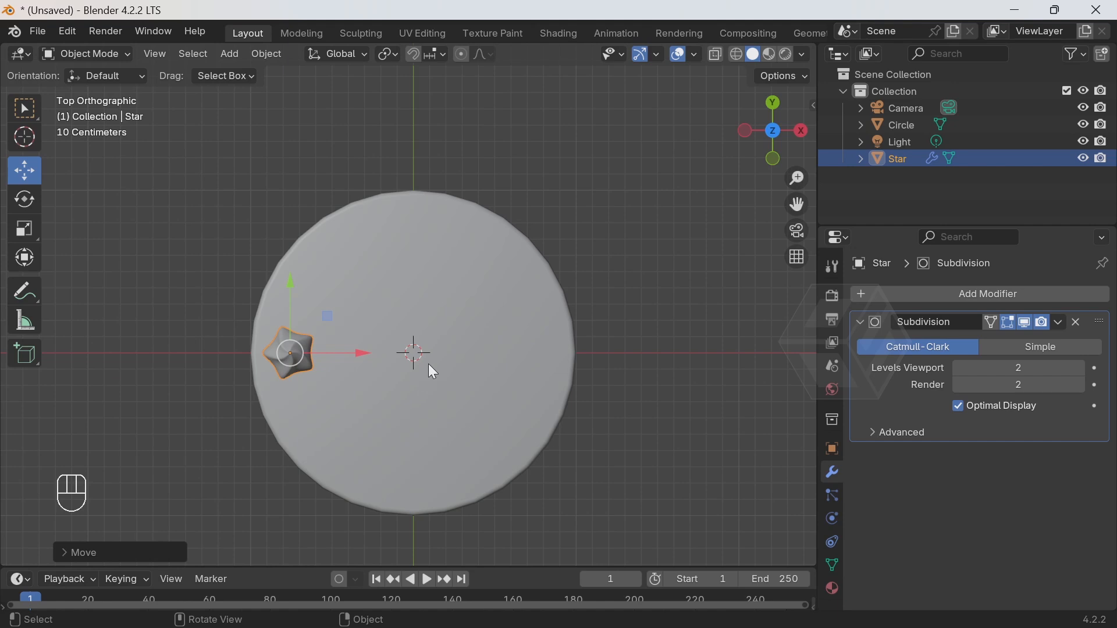
scroll(414, 351, "up", 1)
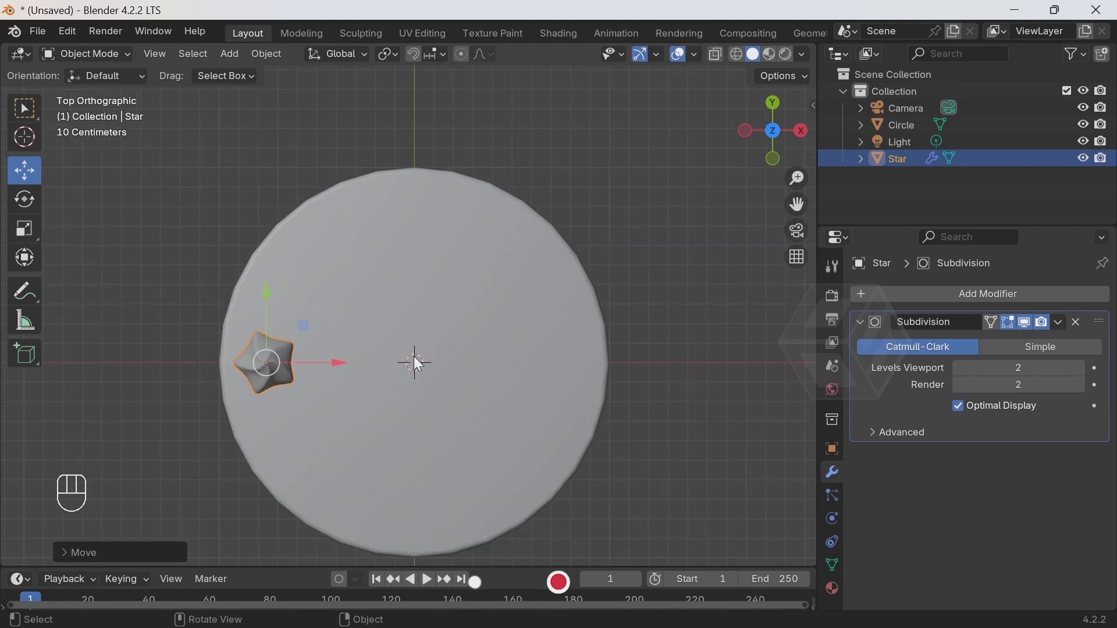
middle_click_drag(455, 375, 471, 312, "shift")
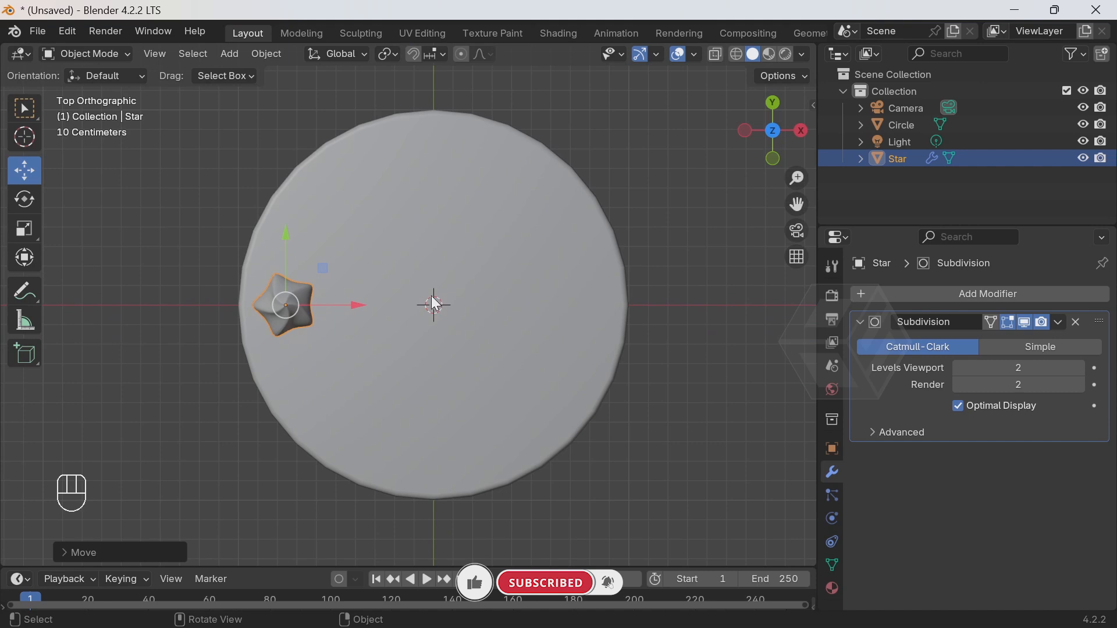
In Edit Mode, select the entire star mesh and Spin it about 210° around the cylinder's centre on the Z axis
left_click(86, 54)
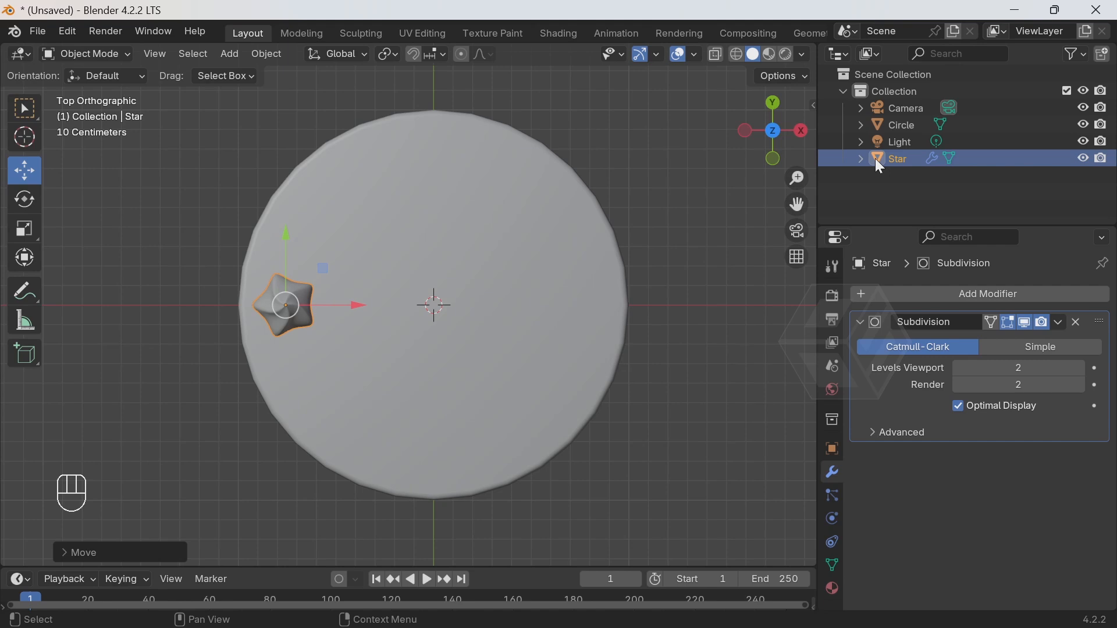
left_click(94, 54)
left_click(103, 93)
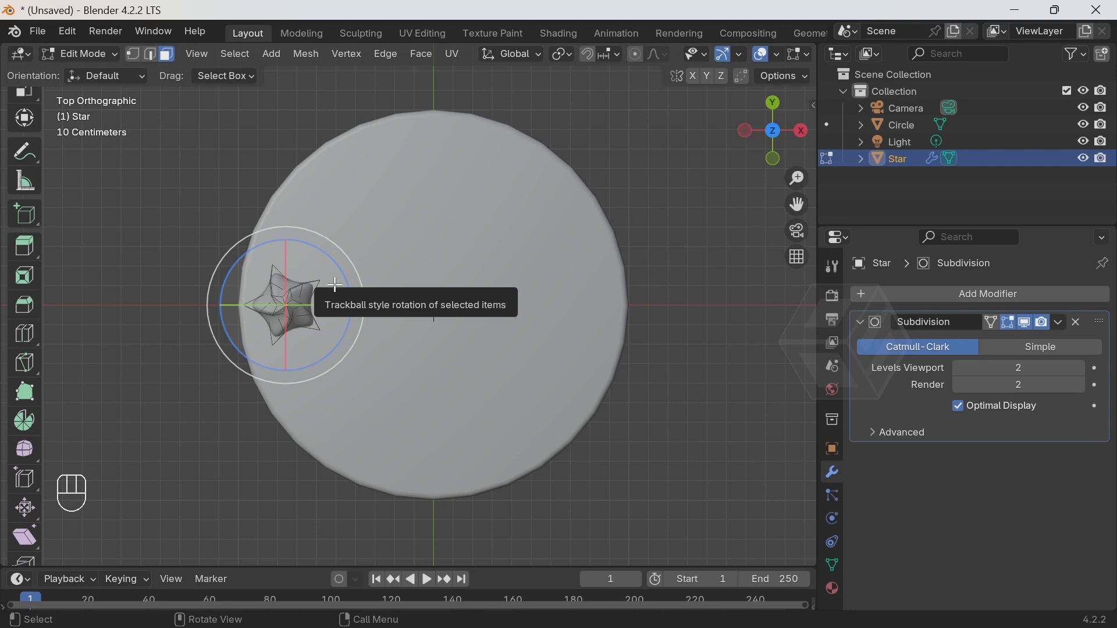
key("a")
left_click(27, 423)
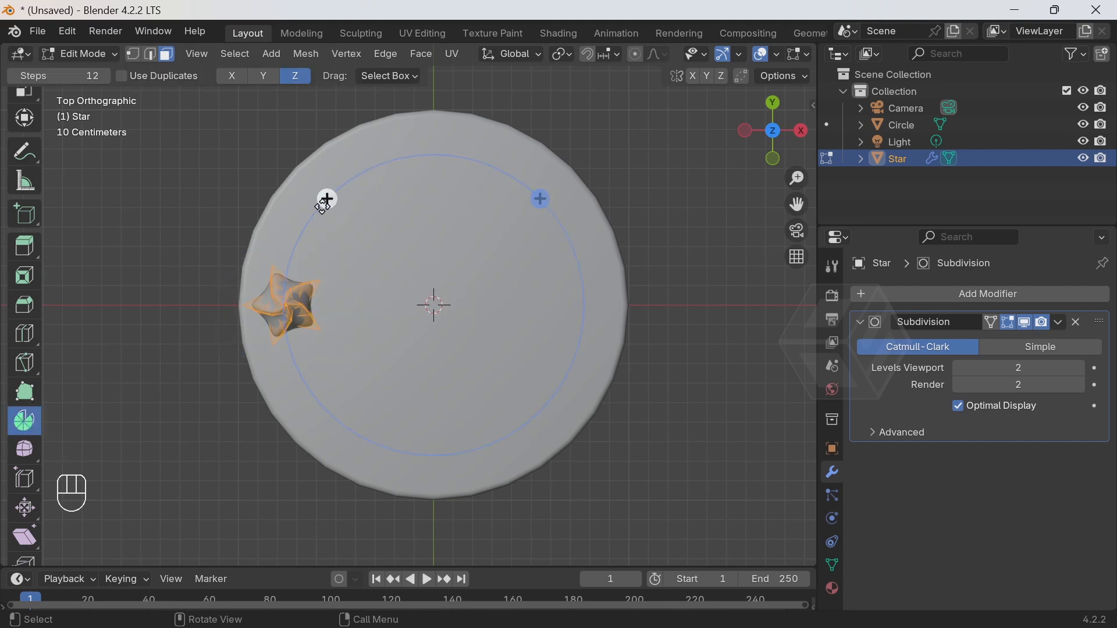
left_click_drag(541, 199, 252, 370)
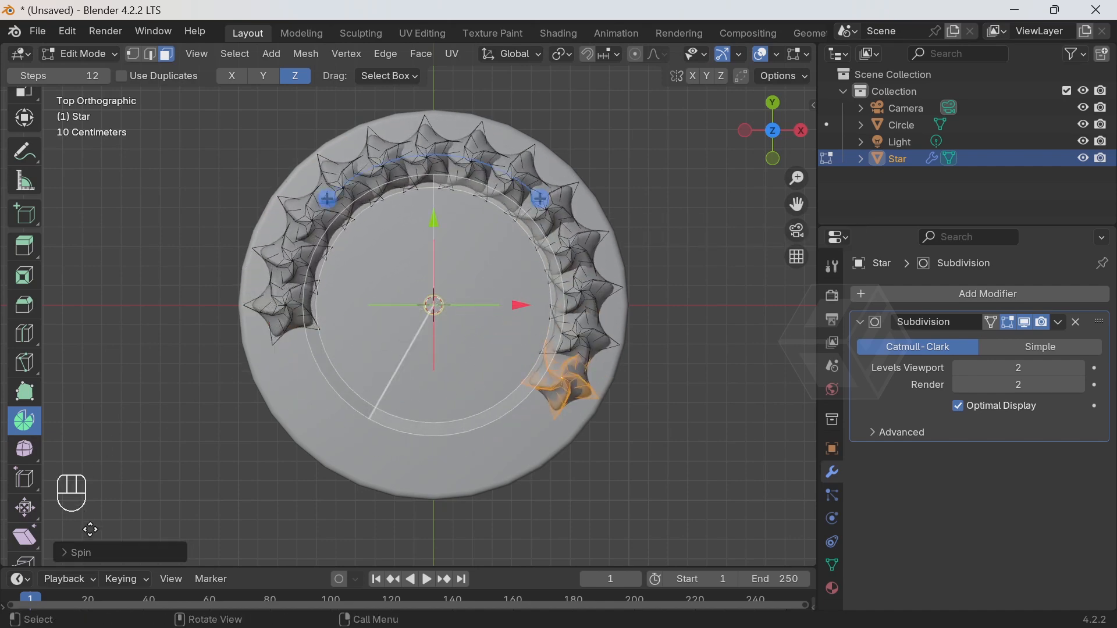
Set the Spin angle to 360° to carry the stars all the way around the cylinder's rim
left_click(87, 550)
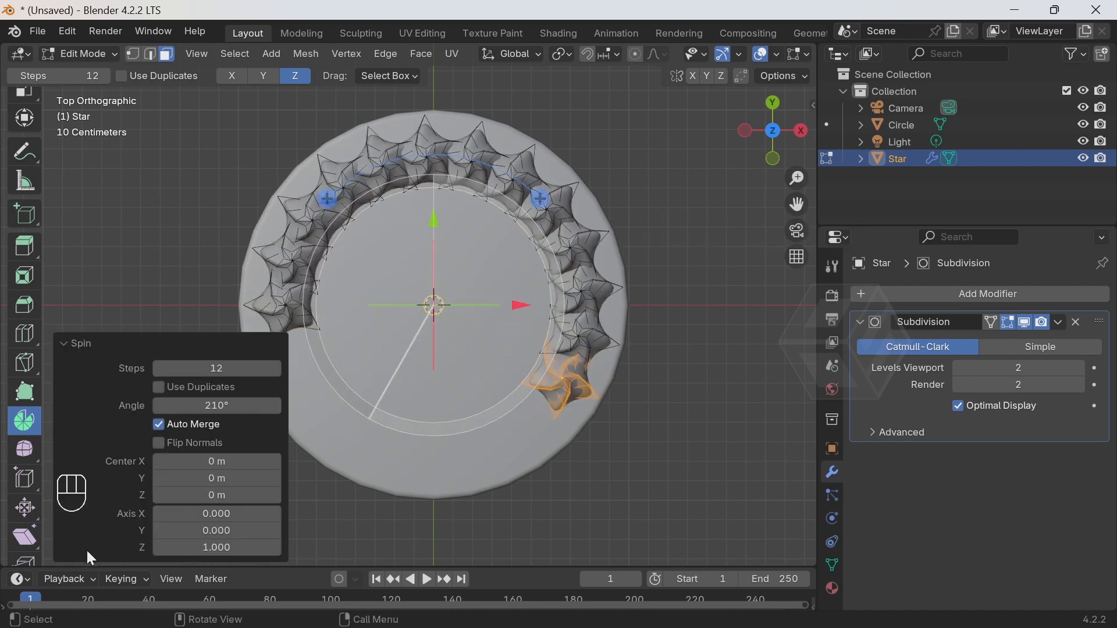
left_click(216, 406)
type("360")
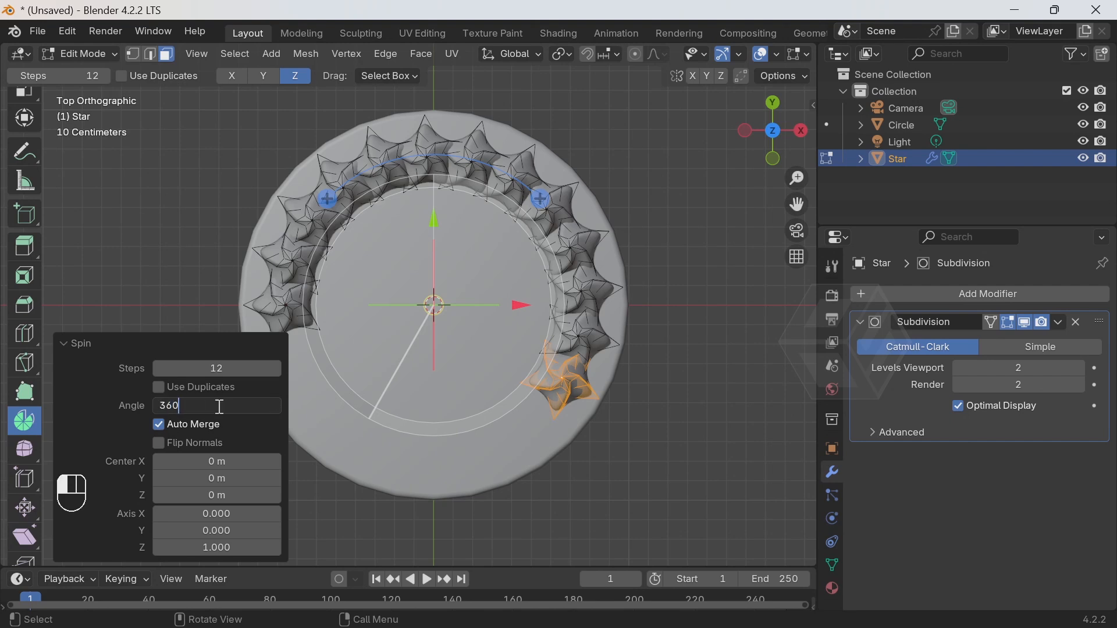
key("Return")
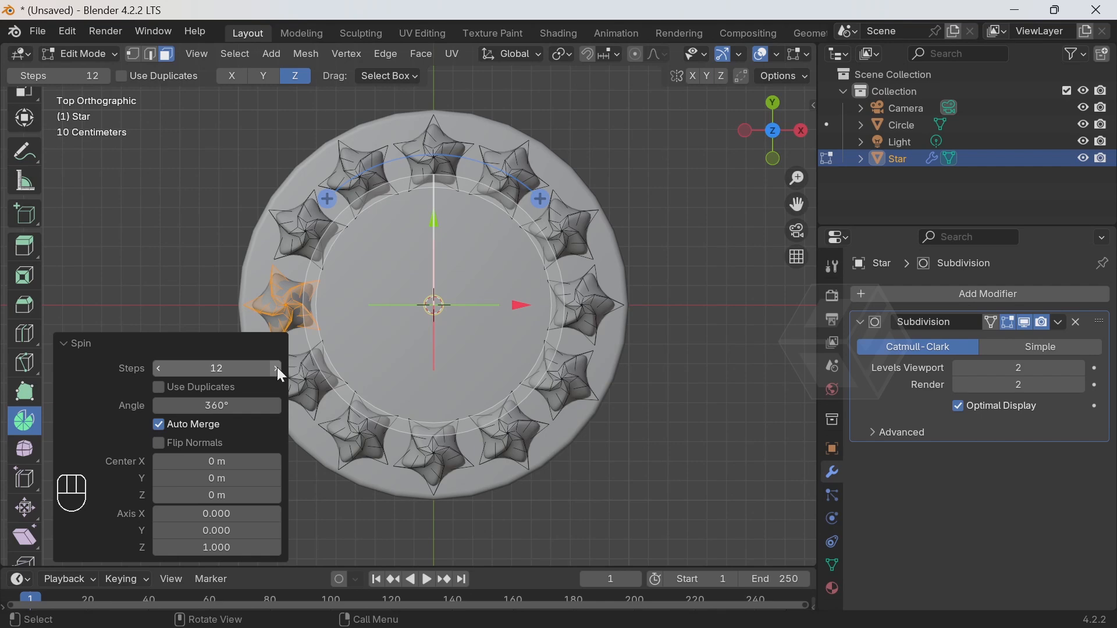
Increase the number of Spin steps to 24 to close the gaps between the stars
left_click(272, 367)
left_click(272, 367)
left_click(271, 367)
left_click(271, 367)
left_click(271, 367)
left_click(271, 367)
left_click(271, 367)
left_click(272, 367)
left_click(272, 367)
left_click(272, 367)
left_click(272, 367)
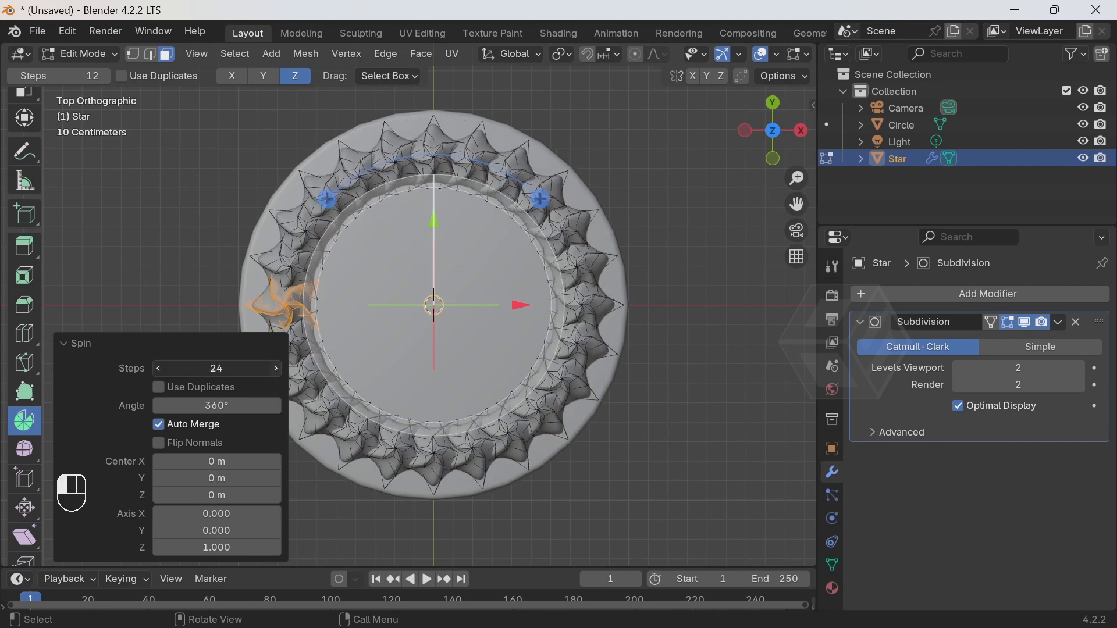
Finish increasing the number of Spin steps and select the entire ring of swirls
left_click(272, 368)
middle_click_drag(430, 373, 544, 237)
key("a")
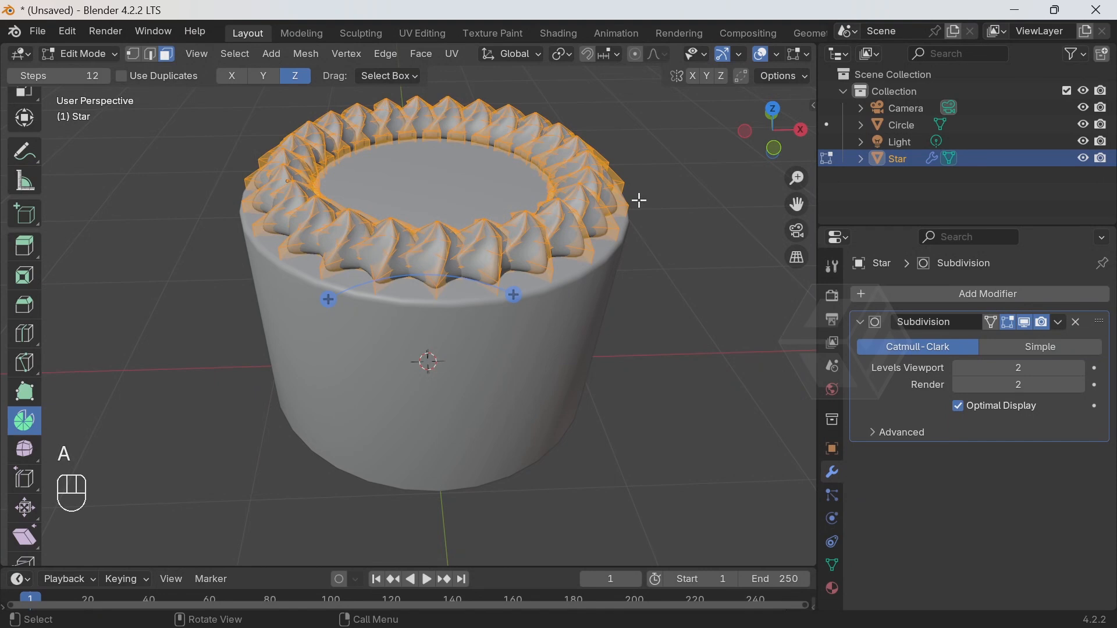
left_click(568, 55)
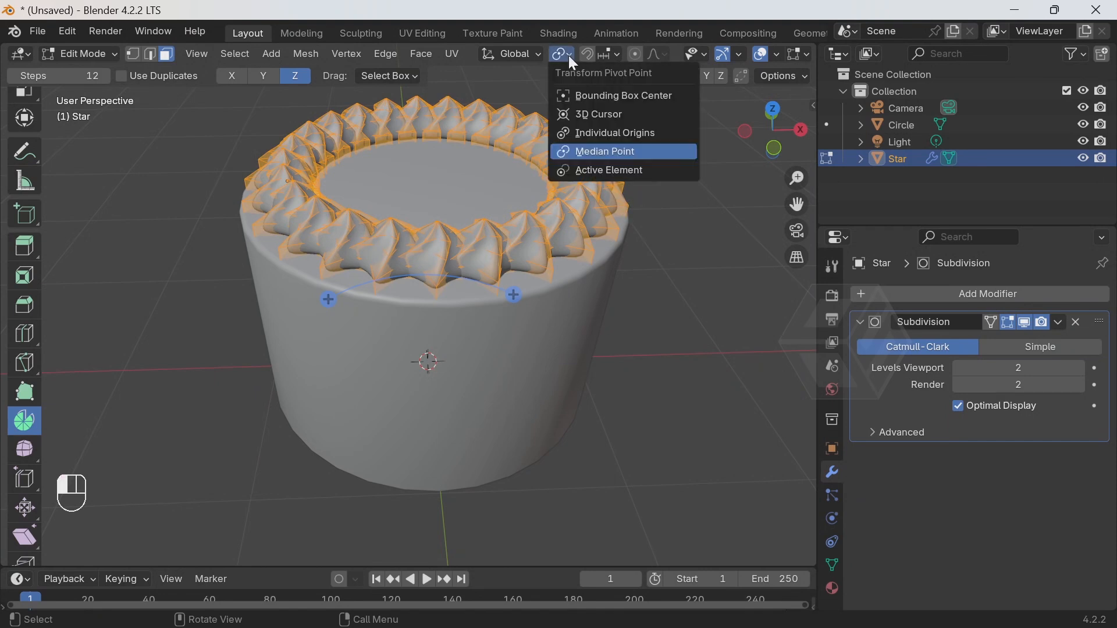
left_click(588, 153)
key("s")
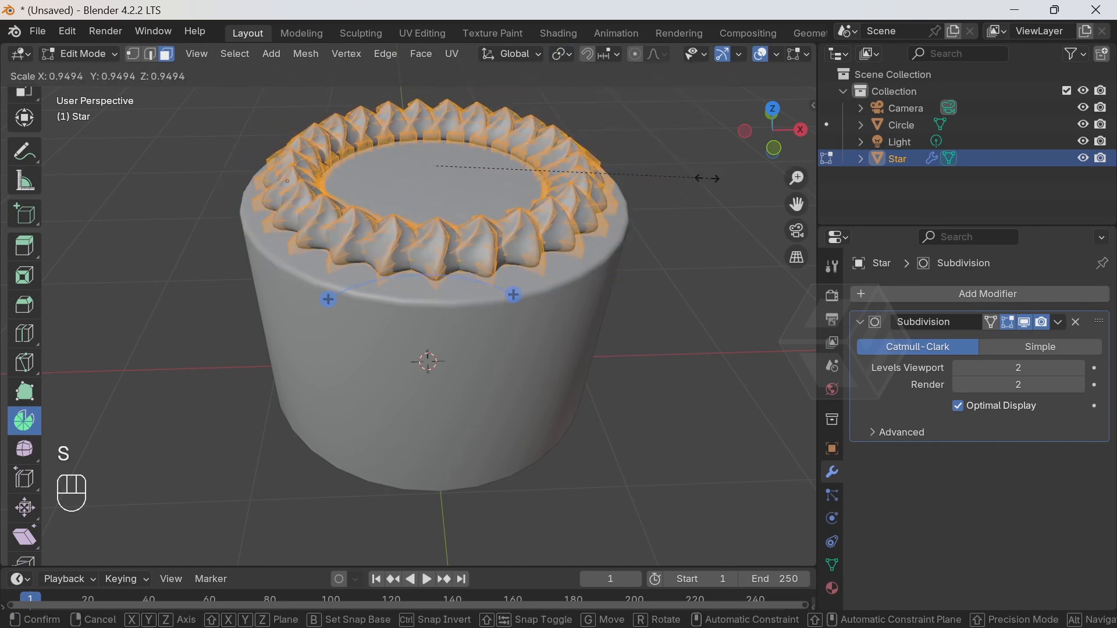
right_click(673, 179)
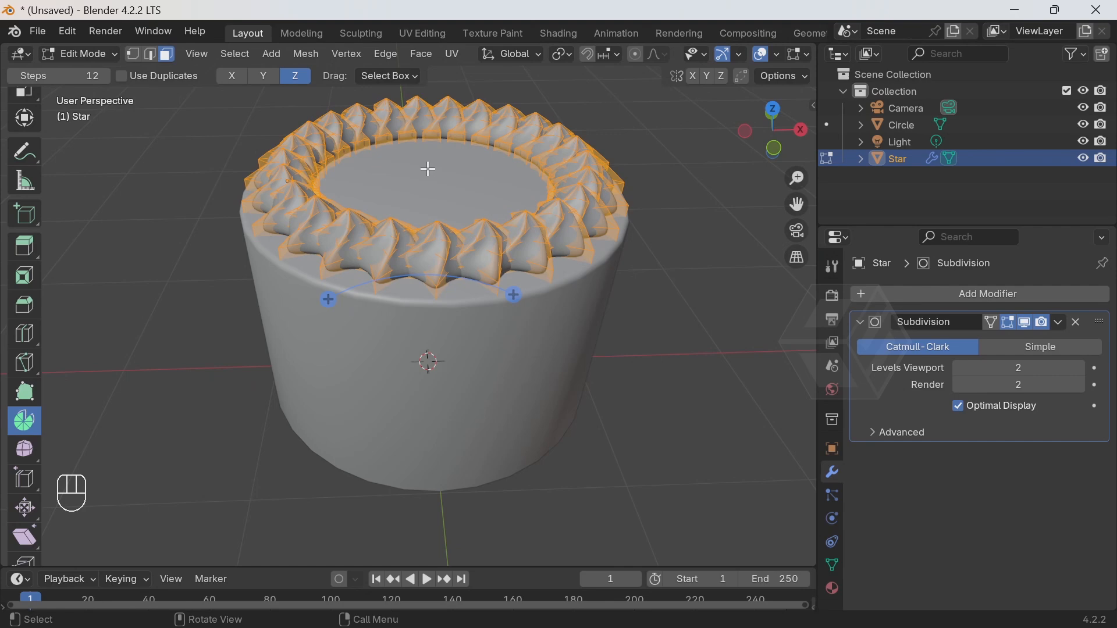
Set the transform pivot point to Individual Origins and scale every swirl in the ring to about 0.721
left_click(563, 54)
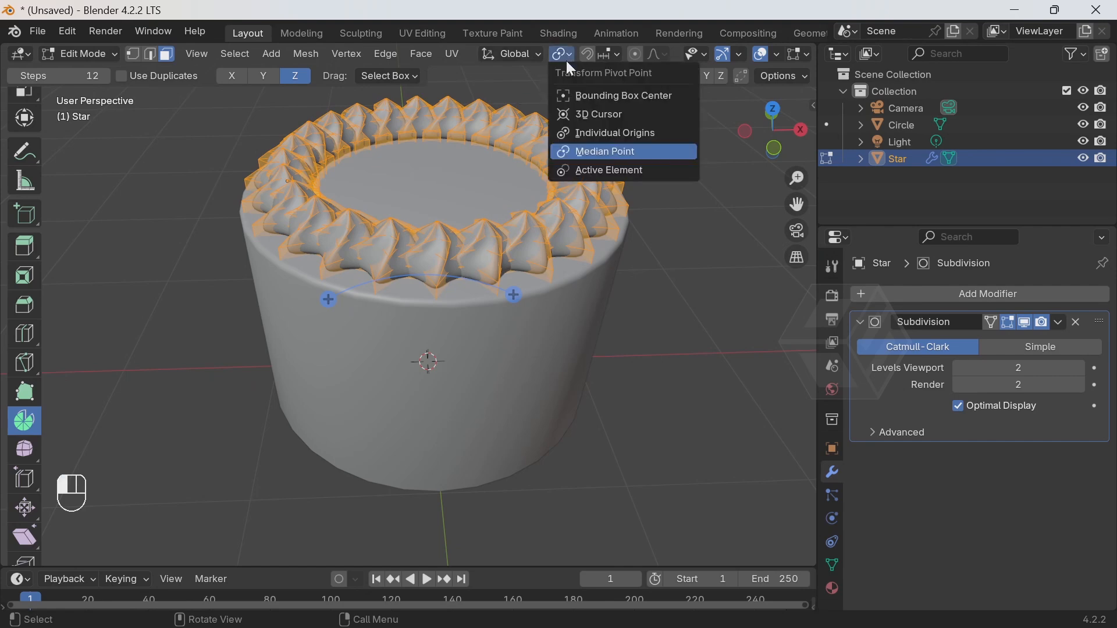
left_click(601, 135)
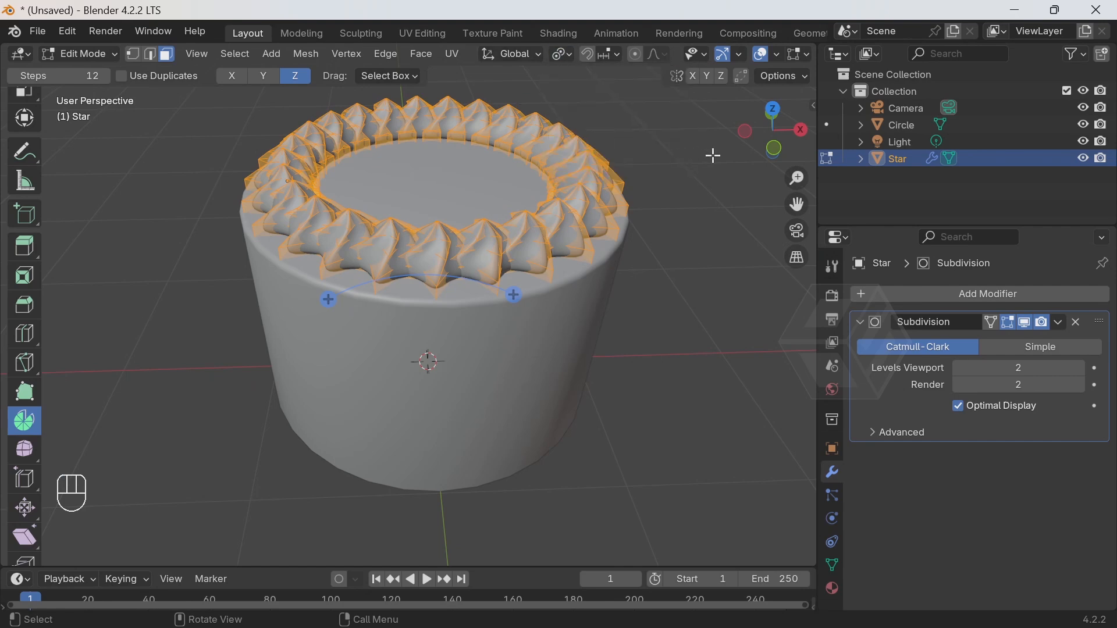
key("s")
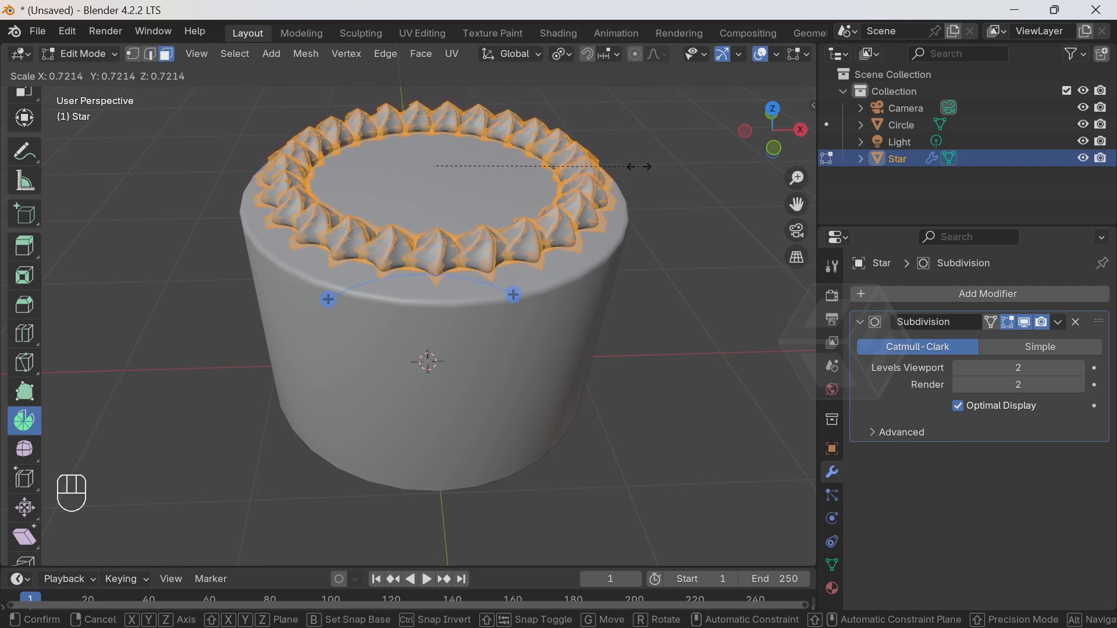
left_click(640, 167)
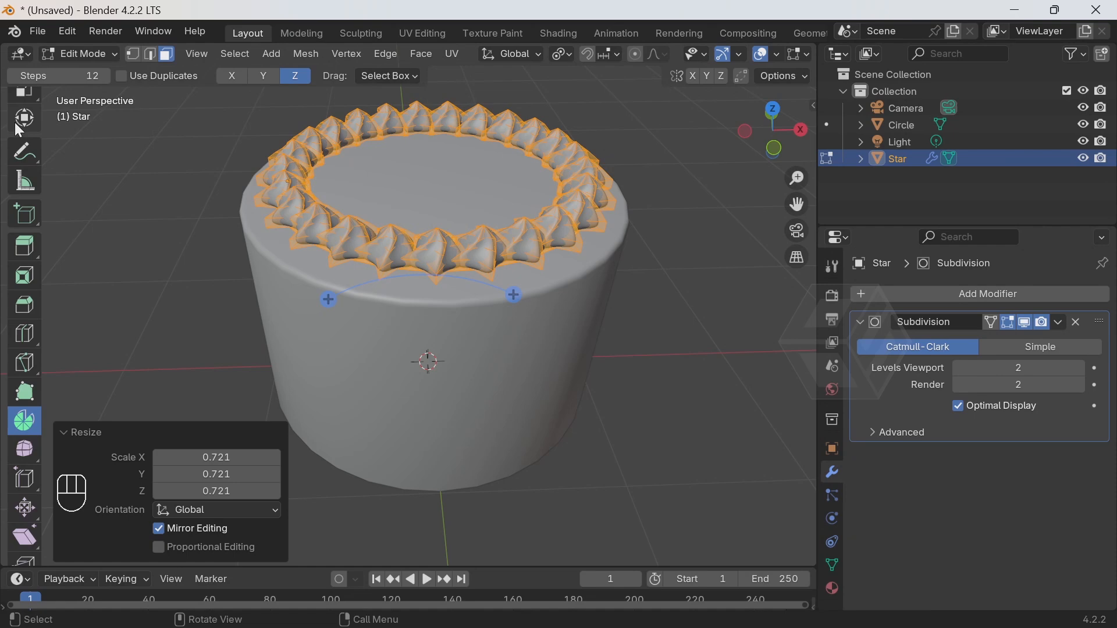
In Object Mode, lower the swirl ring about 0.044 m along Z onto the cylinder's top
left_click(75, 55)
left_click(88, 72)
scroll(567, 259, "down", 3)
middle_click_drag(574, 266, 480, 256)
scroll(454, 219, "up", 3)
middle_click_drag(377, 220, 452, 185)
left_click_drag(321, 129, 312, 119)
scroll(597, 226, "down", 3)
middle_click_drag(597, 226, 518, 273)
scroll(519, 274, "up", 4)
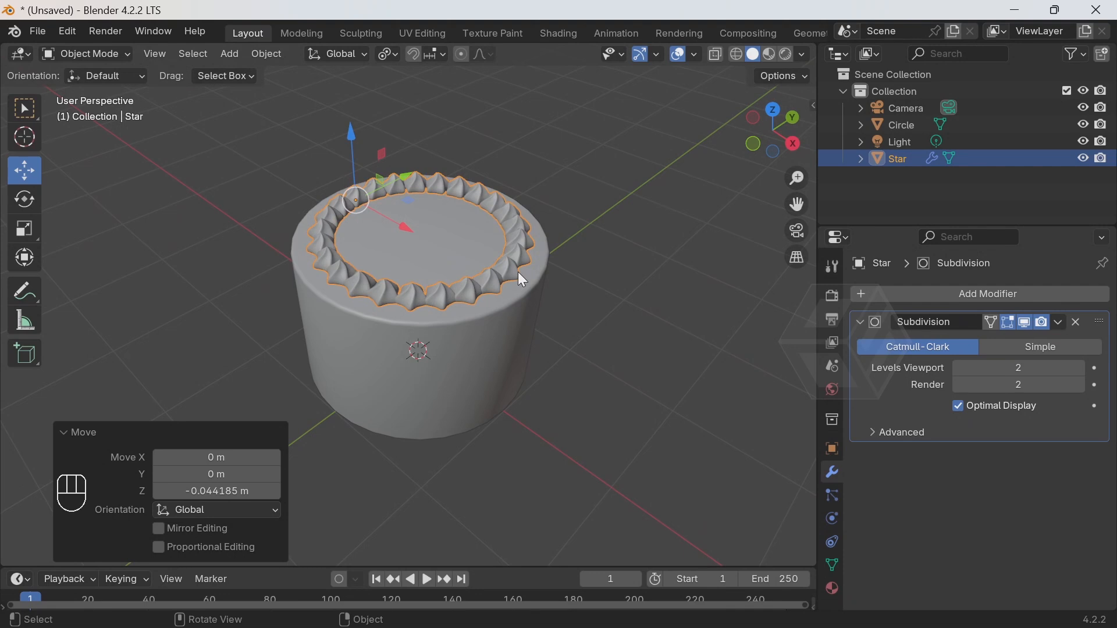
middle_click_drag(429, 228, 493, 255)
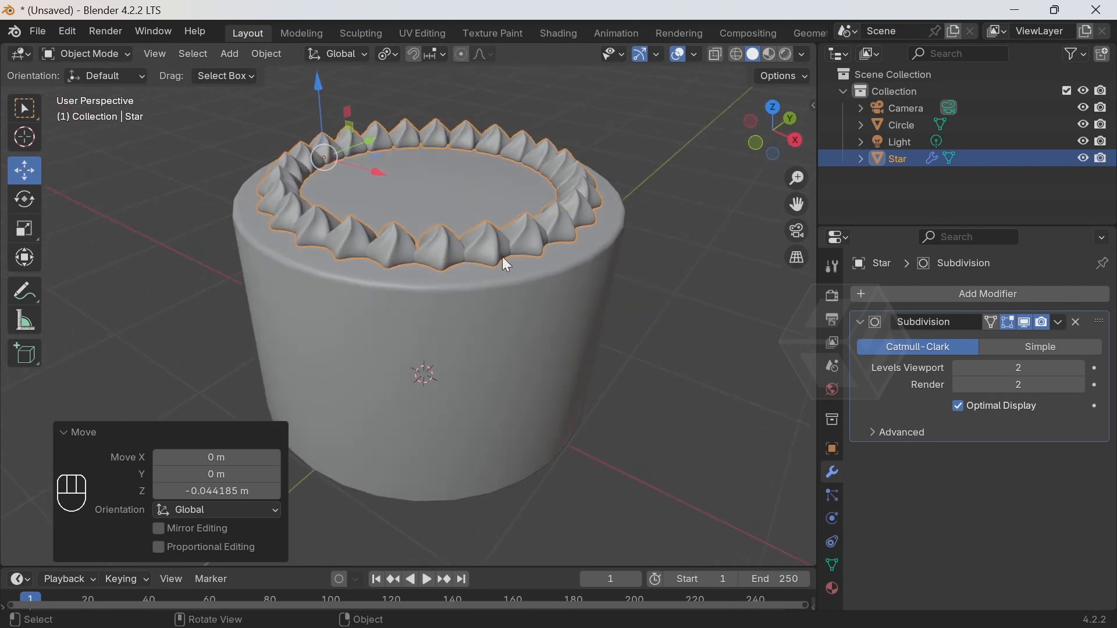
Deselect the swirl ring and hide the Circle and Star objects in the viewport
left_click(669, 335)
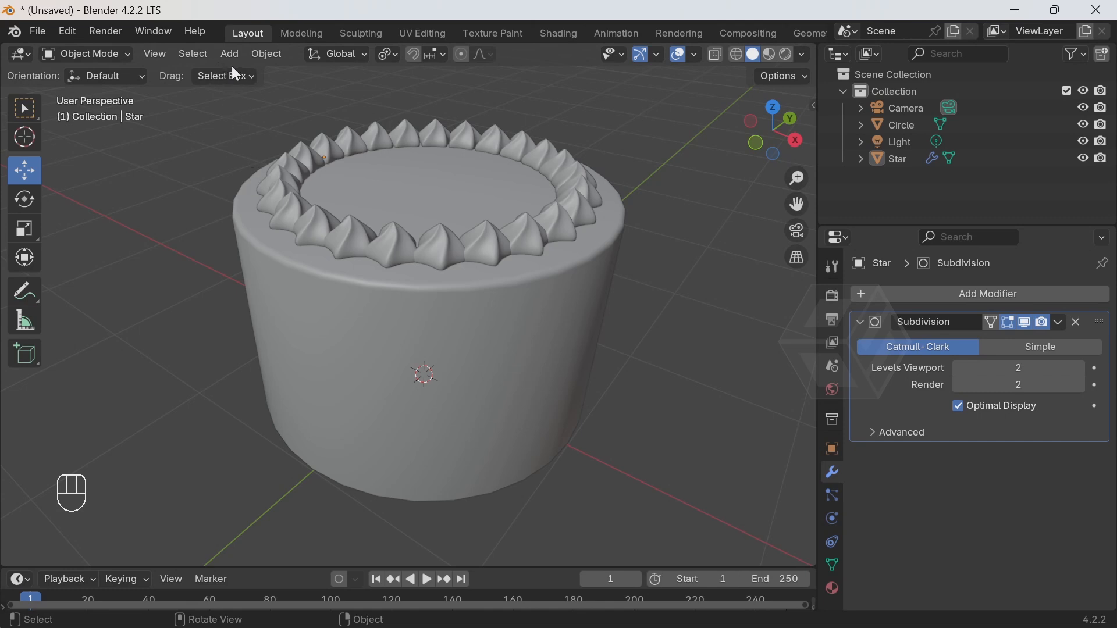
left_click(1084, 124)
left_click(1082, 141)
left_click(1084, 141)
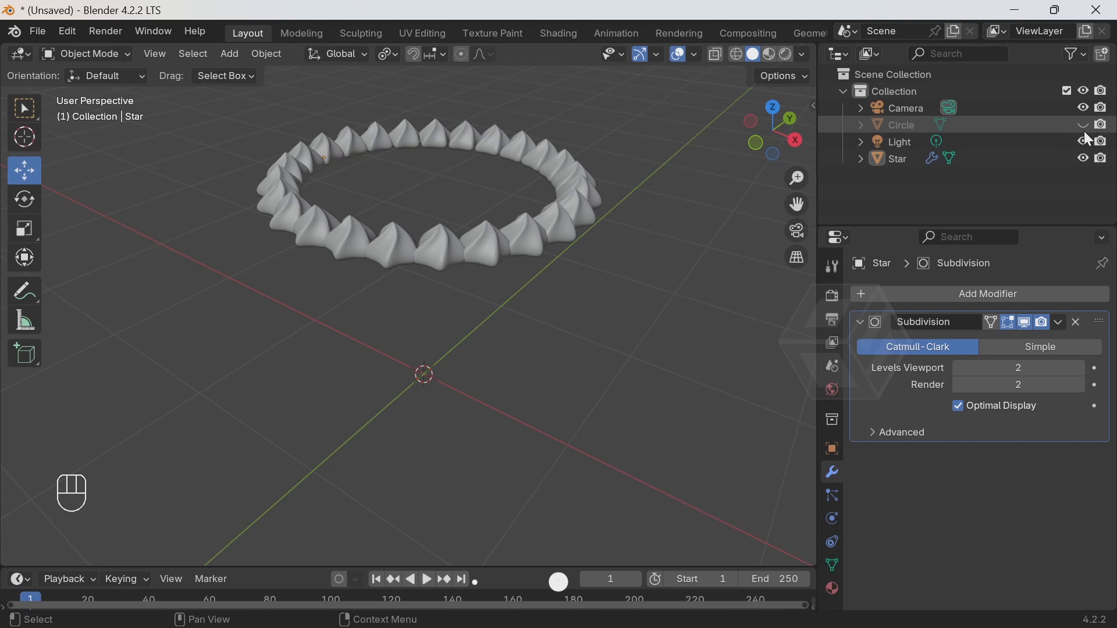
left_click(1083, 158)
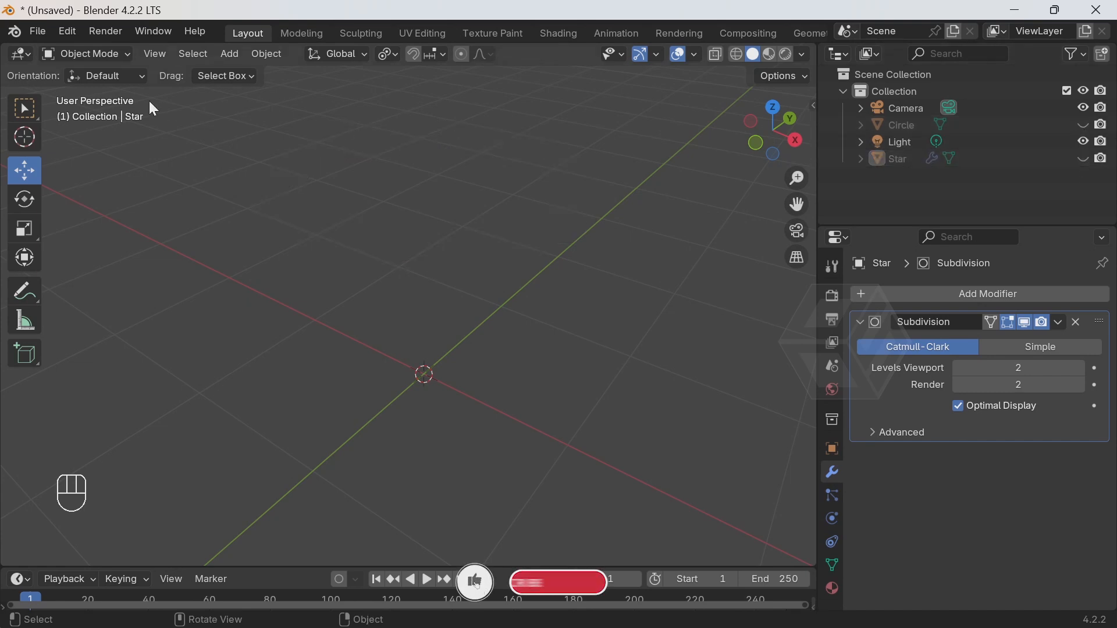
Add a Simple Star mesh and set its number of points to 12
left_click(225, 54)
mouse_move(231, 67)
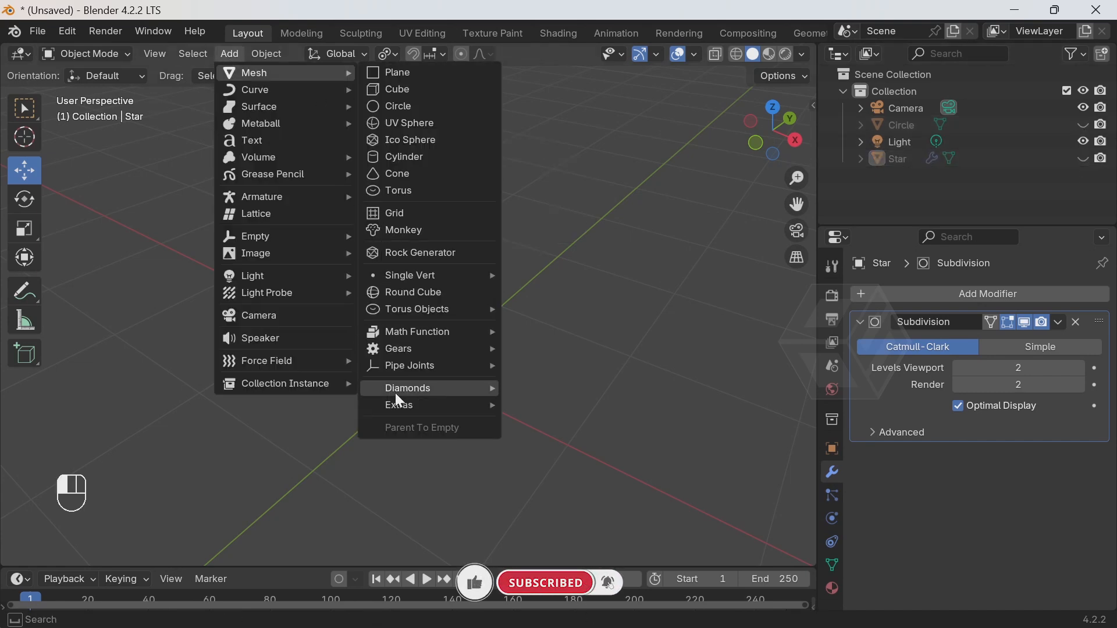
mouse_move(401, 413)
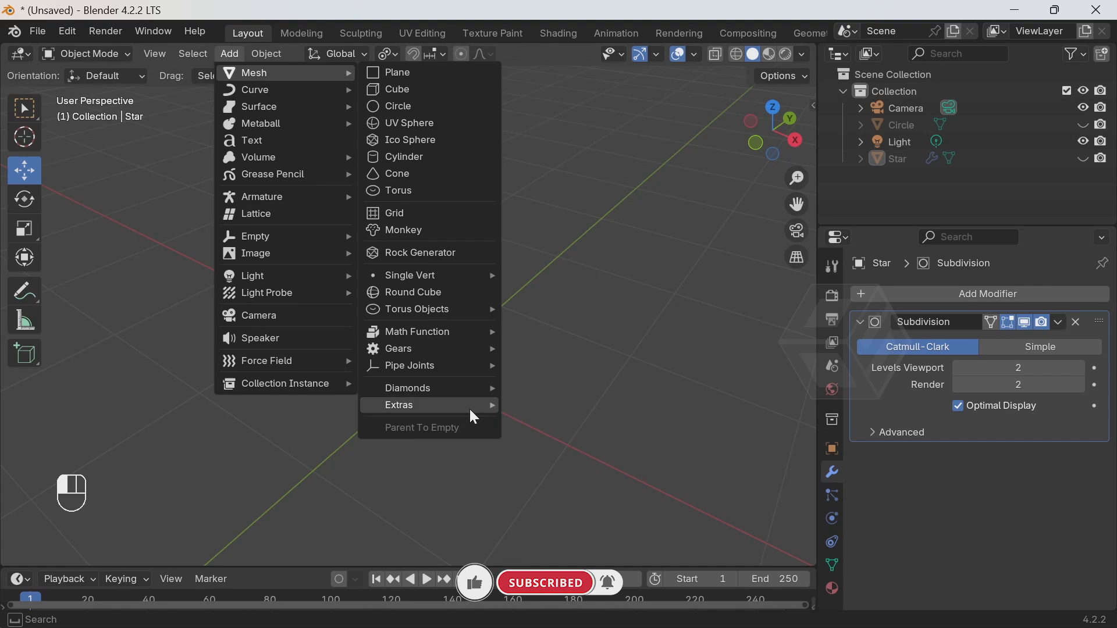
mouse_move(469, 411)
left_click(535, 445)
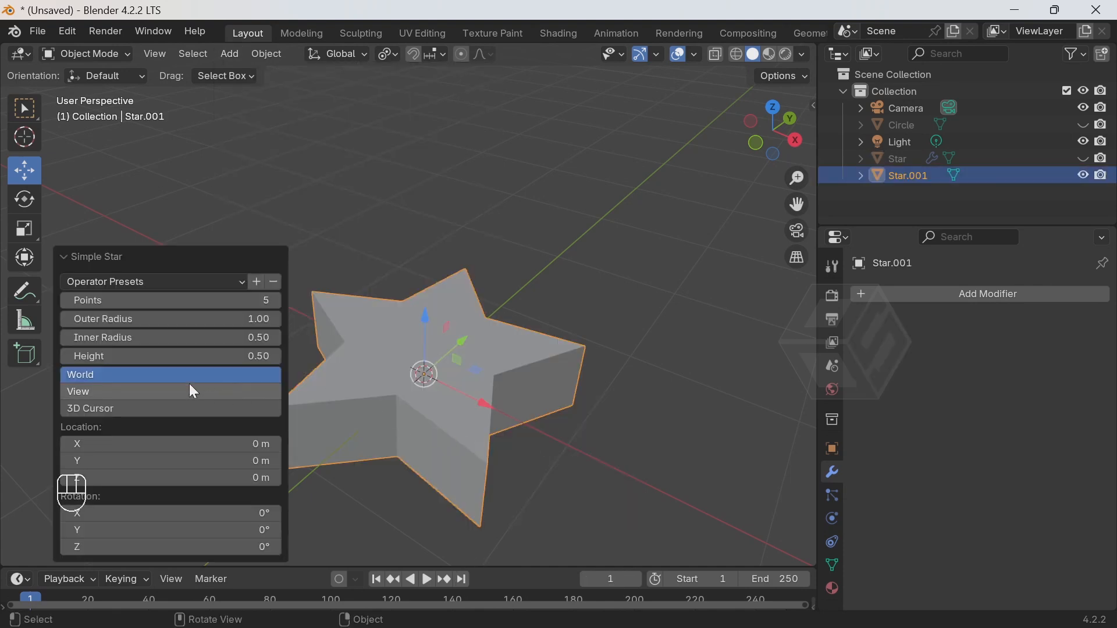
left_click(265, 299)
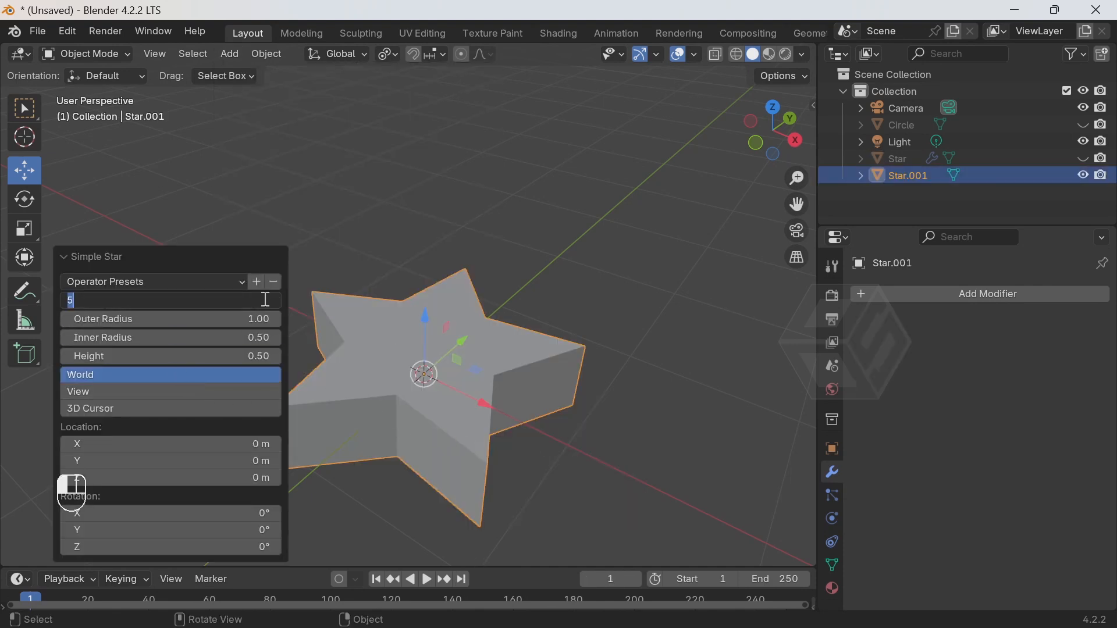
type("12")
key("Return")
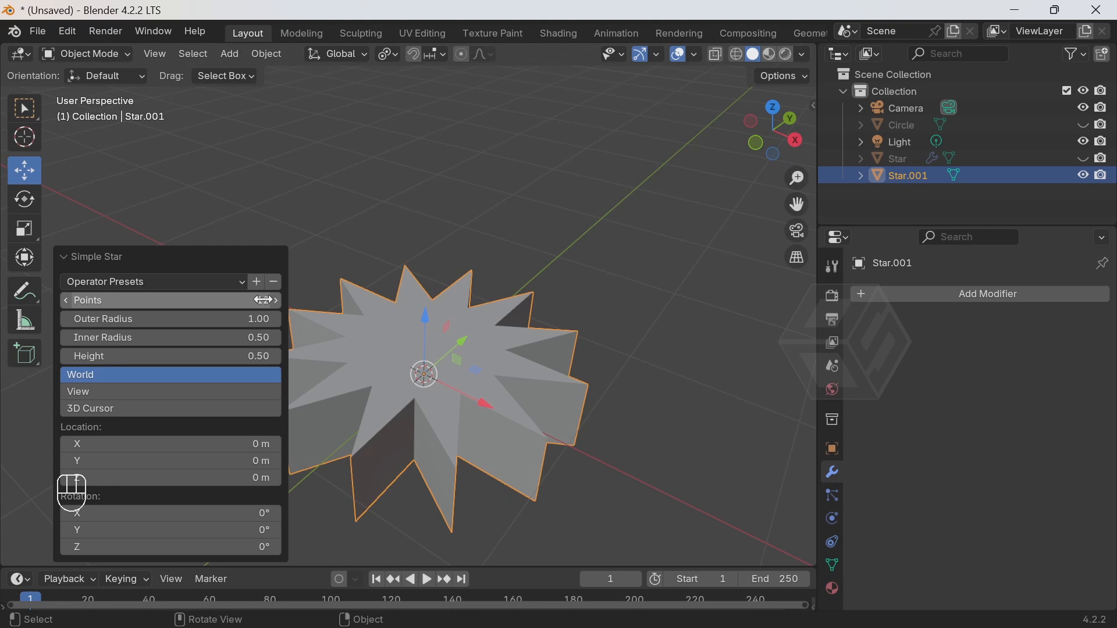
left_click(66, 257)
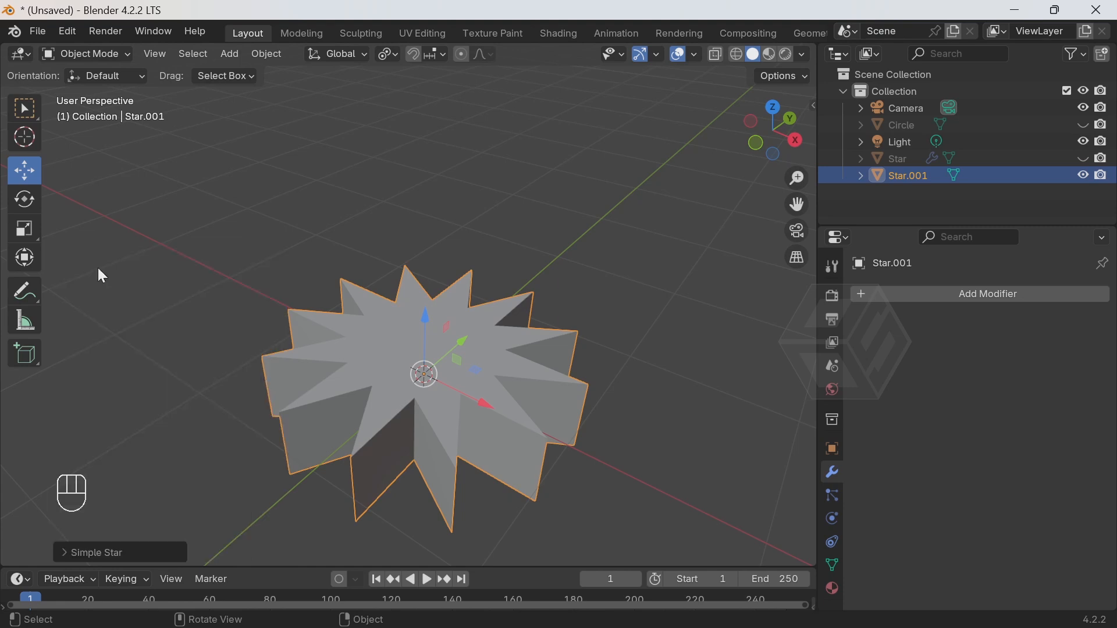
Rotate the 12-pointed star about the Y axis until its flat face points along the X axis
left_click(23, 201)
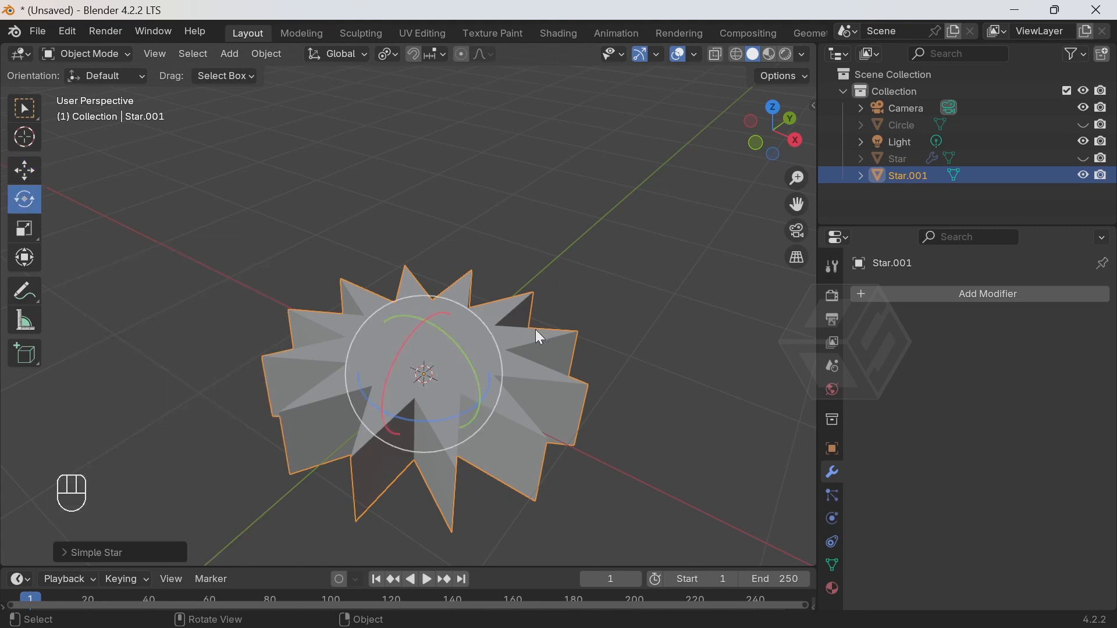
scroll(494, 328, "down", 3)
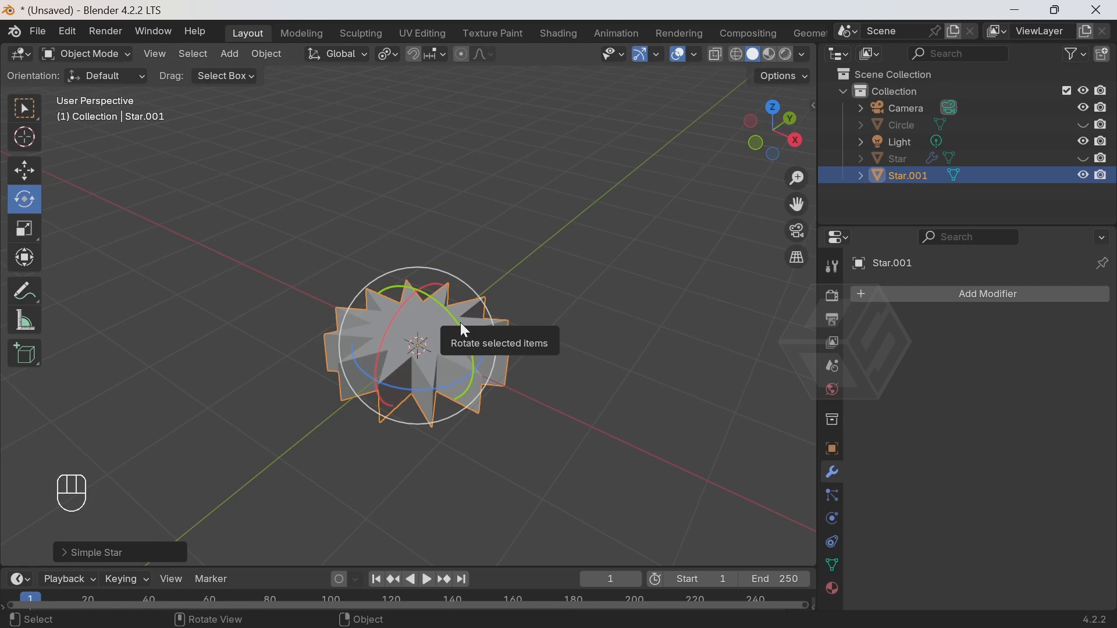
left_click_drag(453, 318, 488, 368)
middle_click_drag(464, 379, 484, 346)
In Edit Mode, scale the whole star mesh along the X axis to stretch it into a long prism
left_click(87, 54)
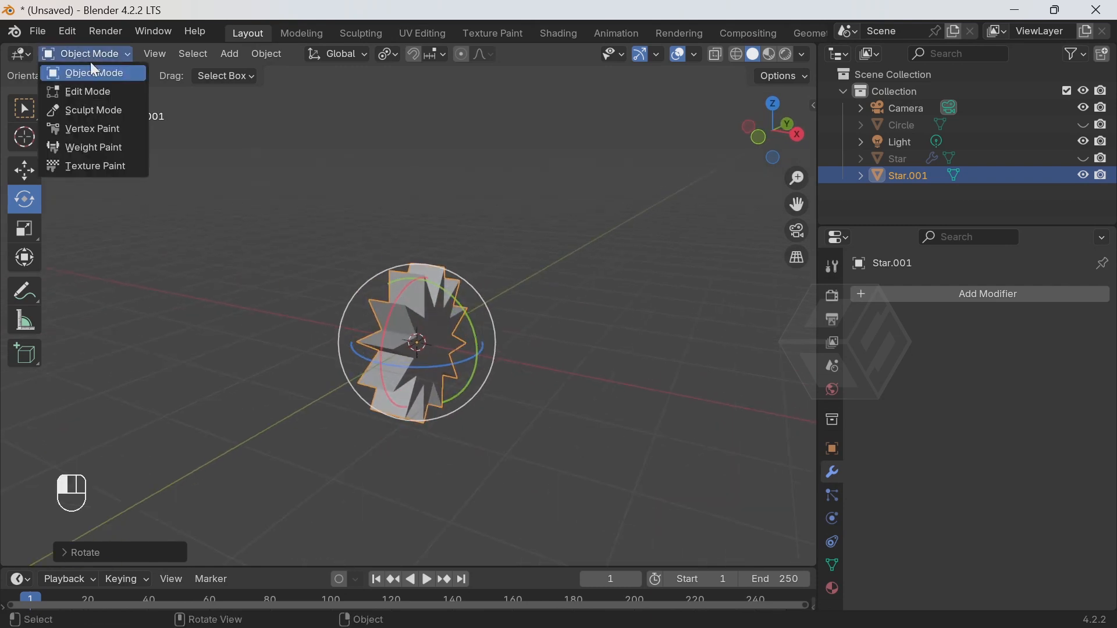
left_click(85, 89)
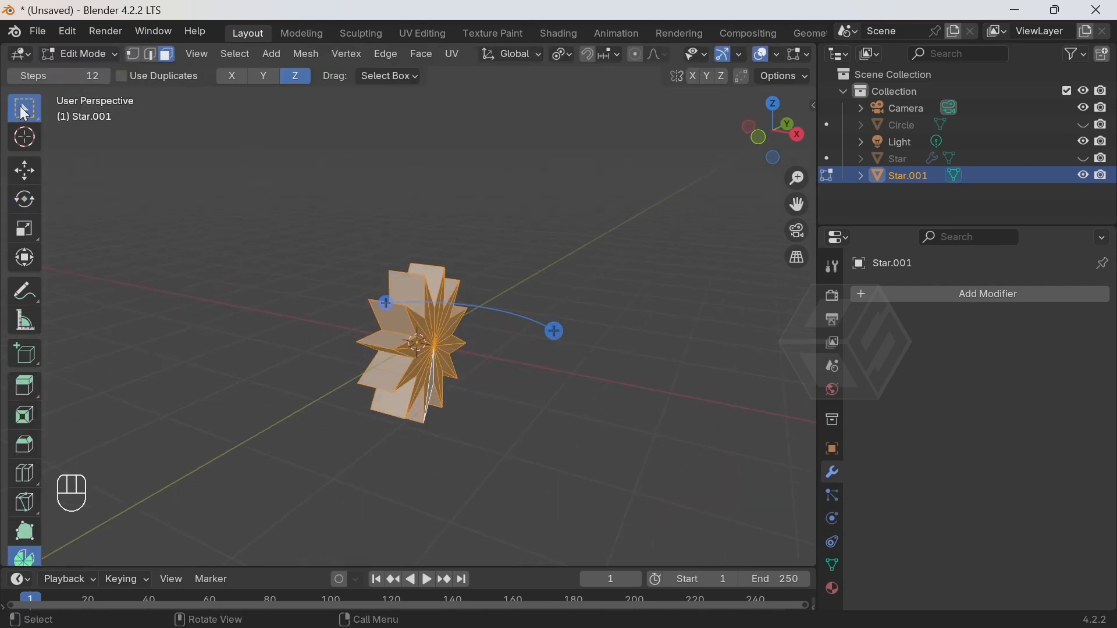
left_click(24, 107)
mouse_move(523, 381)
middle_mouse_down()
mouse_move(541, 372)
mouse_move(506, 369)
mouse_move(523, 361)
middle_mouse_up()
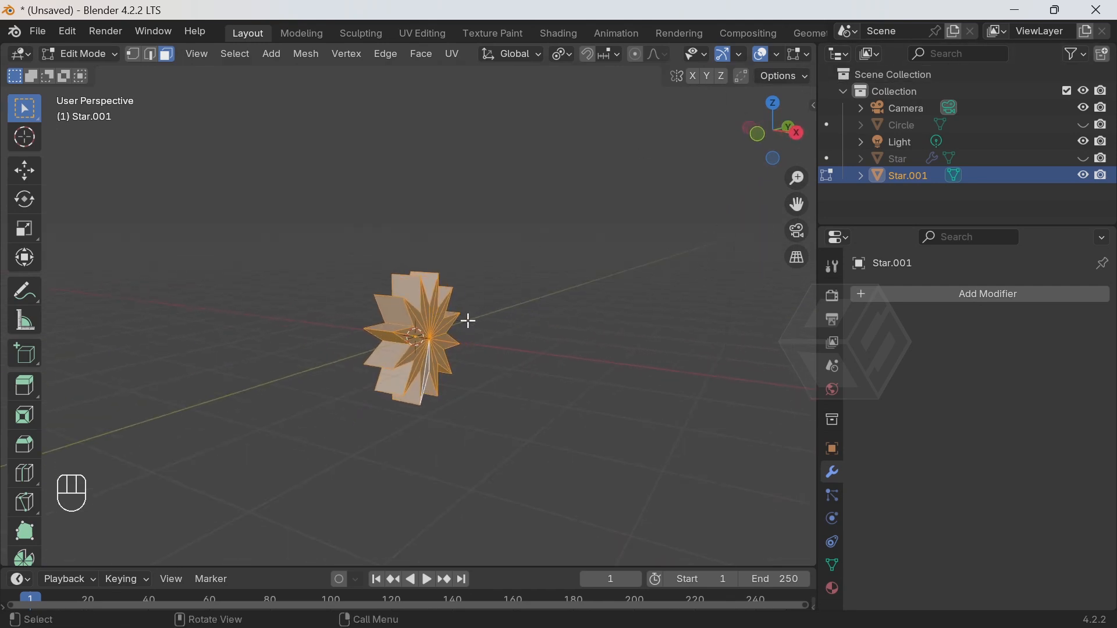
left_click(27, 228)
middle_click_drag(547, 378, 578, 384)
left_click_drag(484, 342, 806, 364)
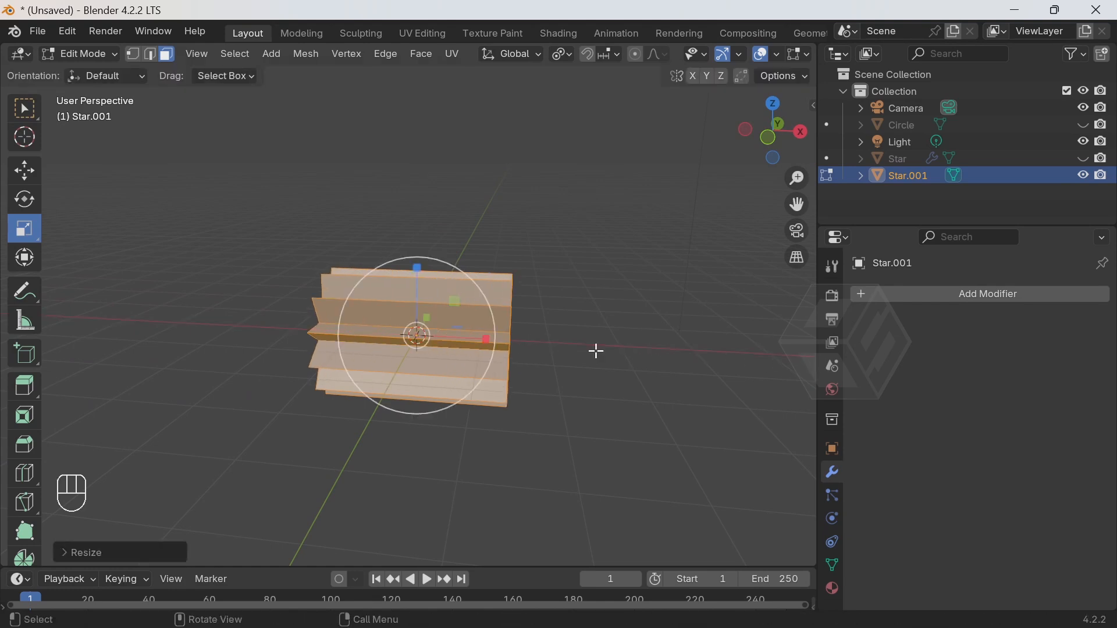
scroll(594, 349, "up", 2)
mouse_move(593, 349)
middle_mouse_down()
mouse_move(579, 361)
mouse_move(586, 368)
middle_mouse_up()
left_click_drag(491, 354, 503, 353)
middle_click_drag(505, 317, 444, 222)
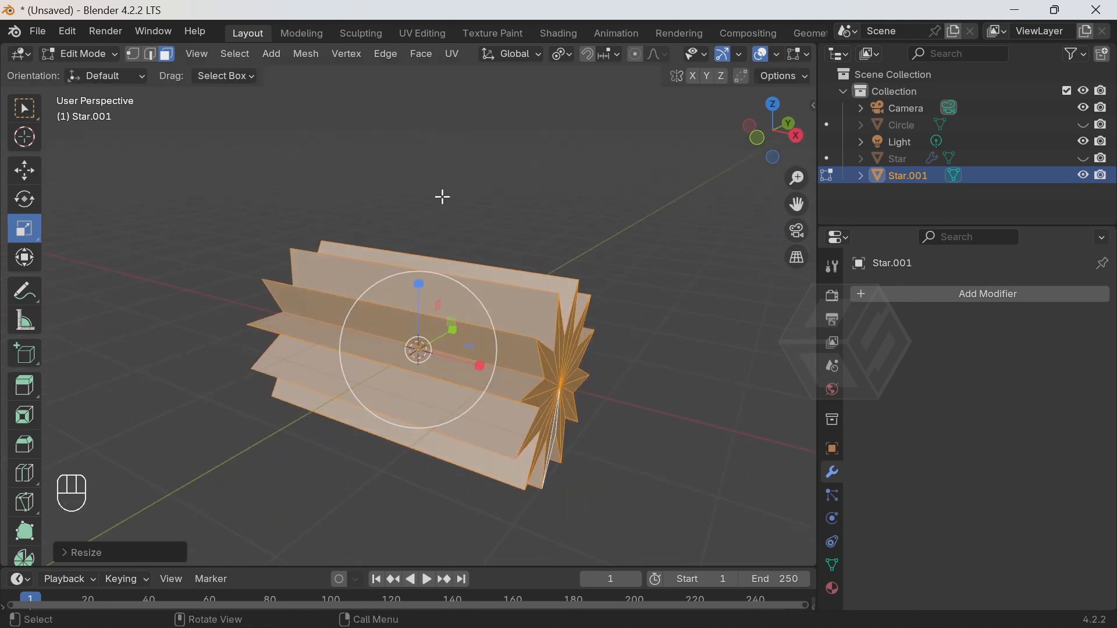
Try adding a loop cut across the star prism between its middle and its +X end, and undo it
left_click(189, 225)
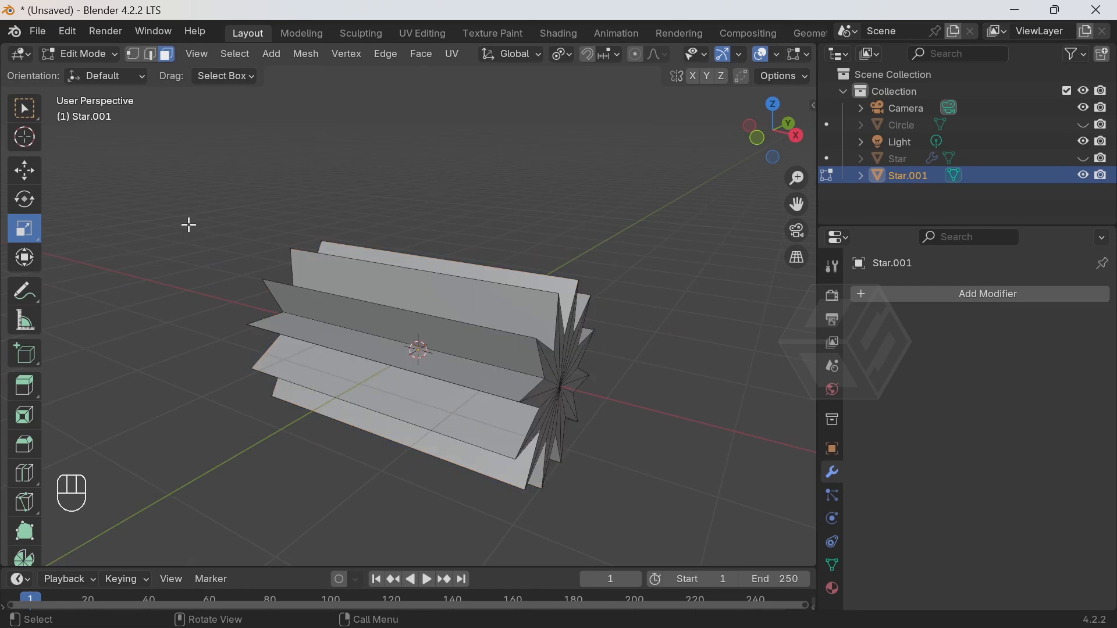
left_click(26, 473)
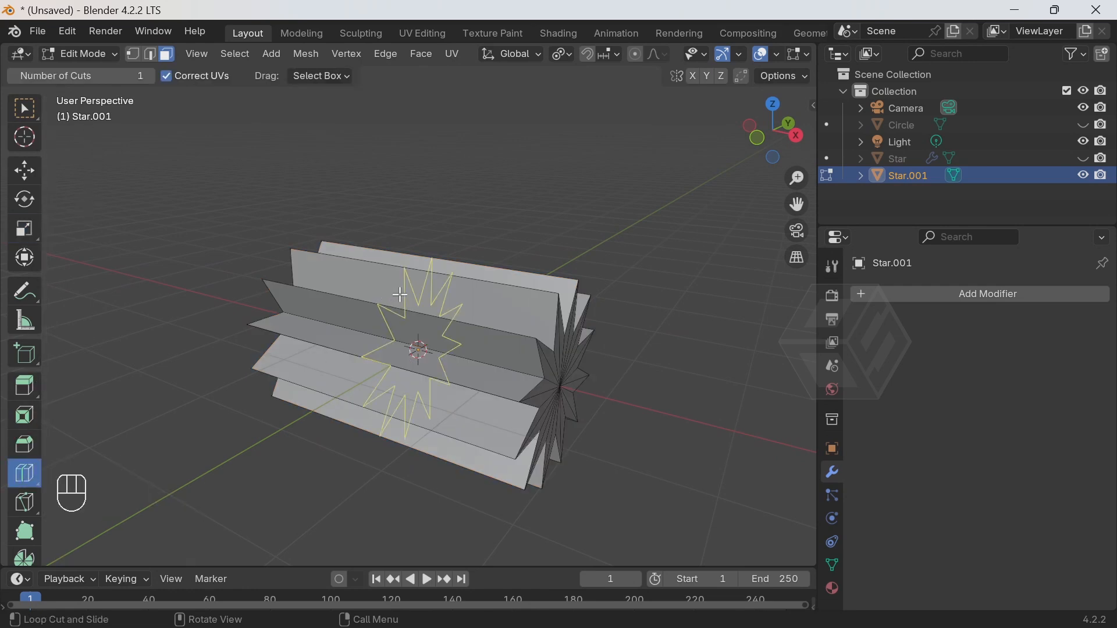
left_click_drag(401, 295, 489, 295)
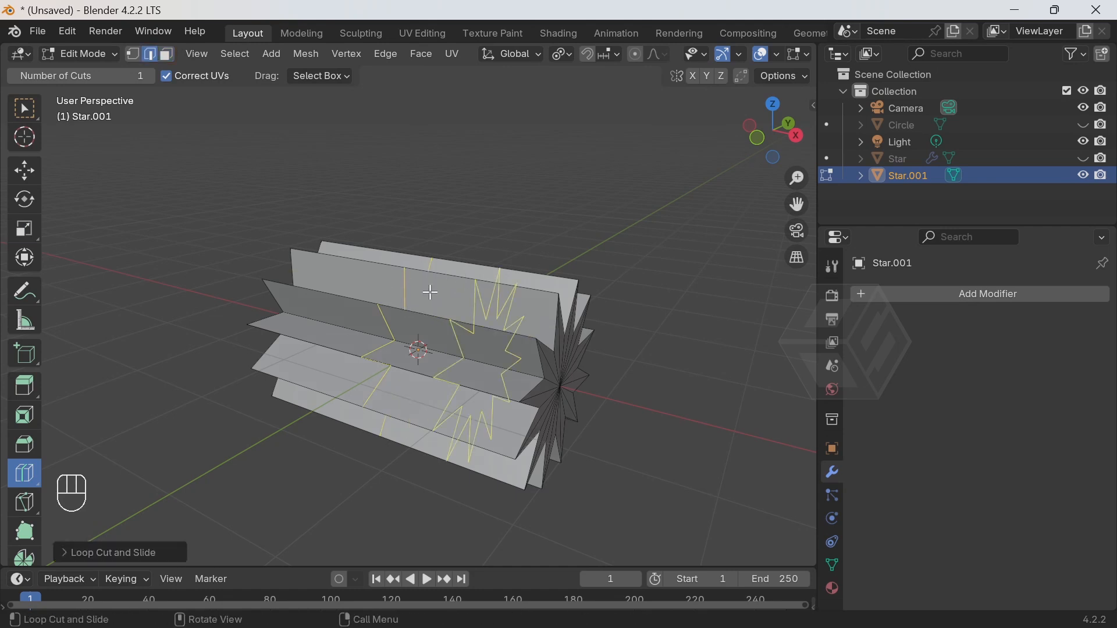
middle_click_drag(415, 302, 466, 299)
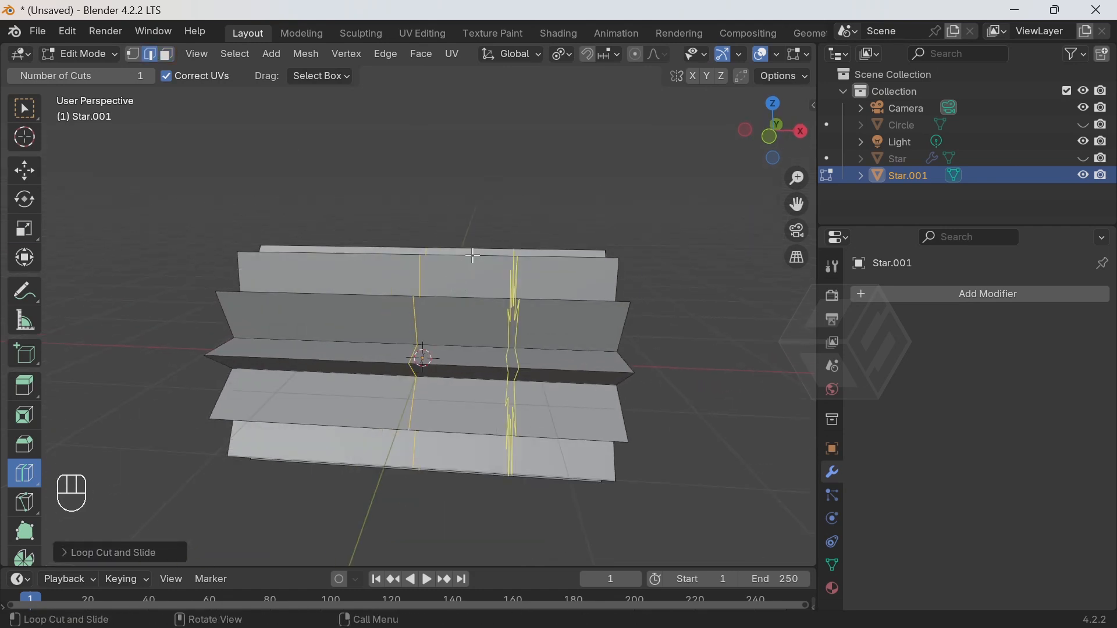
middle_click_drag(466, 256, 492, 246)
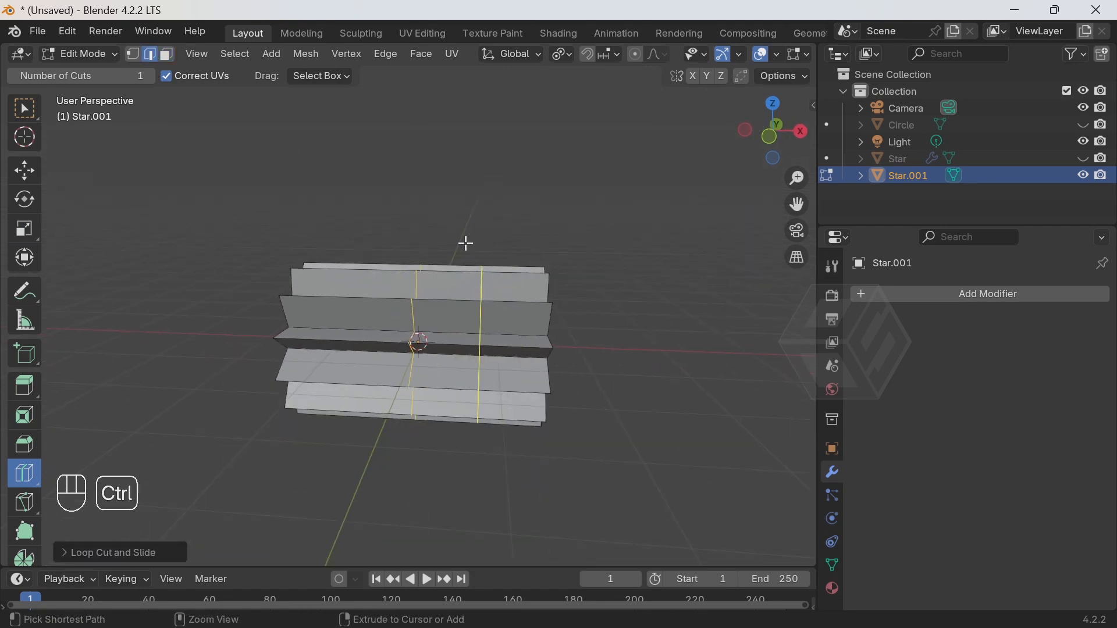
key("ctrl+z")
key("ctrl+z")
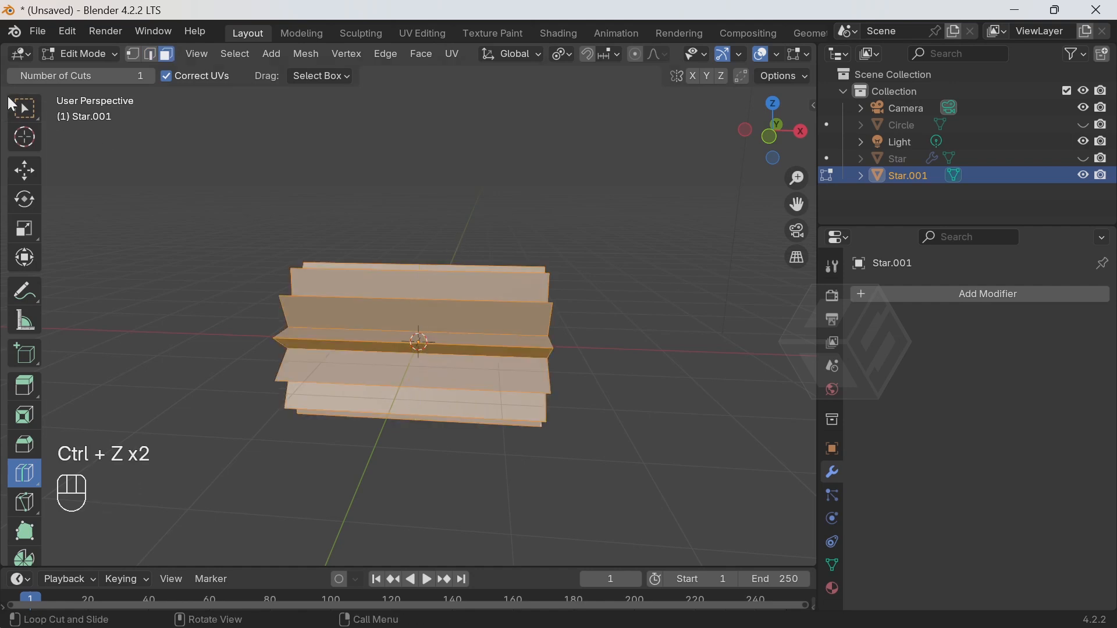
With X-ray on and vertex selection in the right orthographic view, select all vertices of the star prism's lowest points
left_click(24, 109)
middle_click_drag(504, 215, 421, 382)
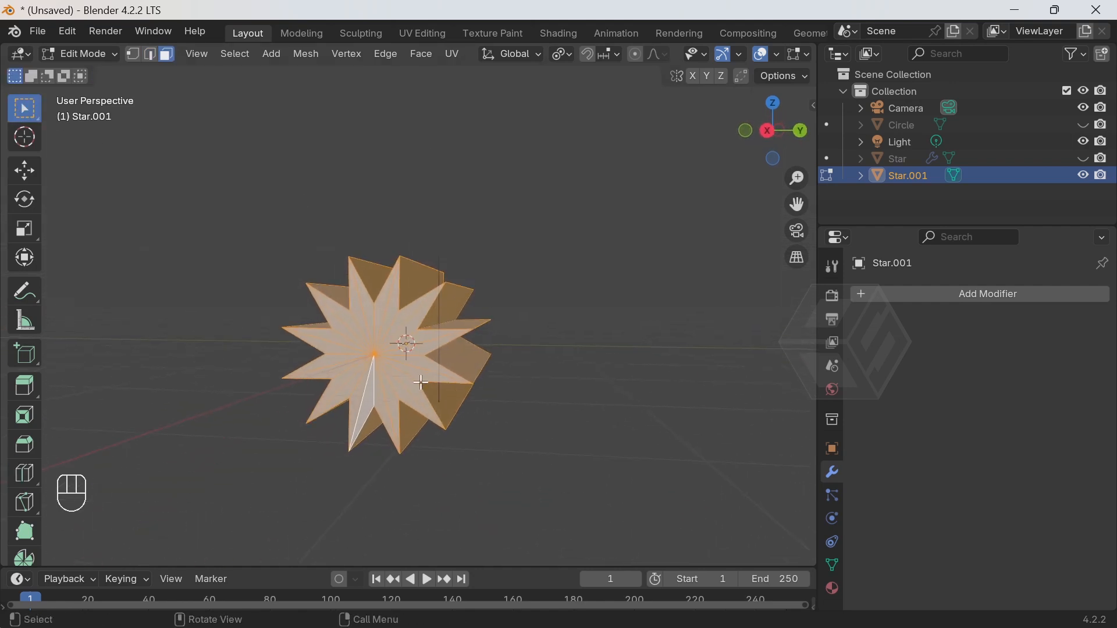
left_click(768, 129)
scroll(661, 238, "up", 4)
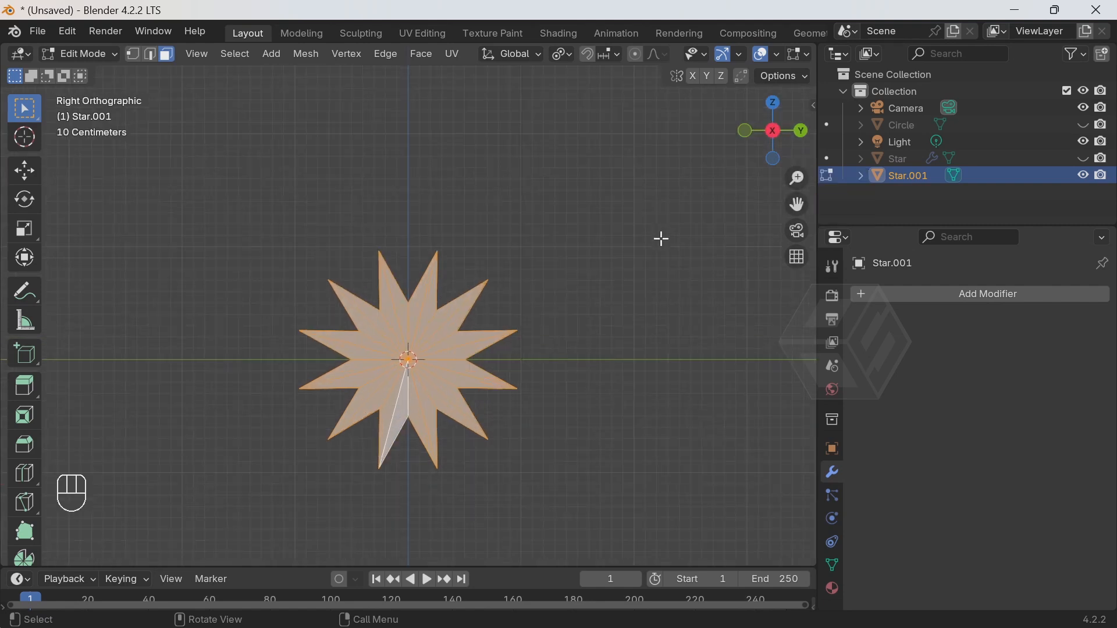
middle_click_drag(645, 291, 657, 220, "shift")
scroll(749, 57, "down", 1)
scroll(747, 57, "down", 2)
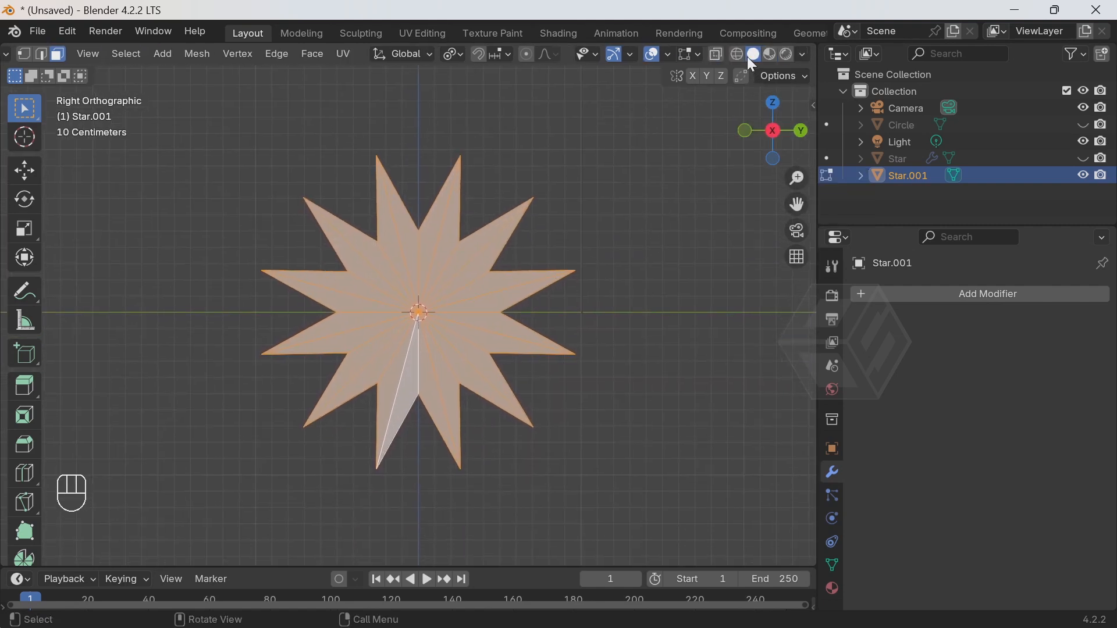
left_click(718, 53)
left_click(24, 54)
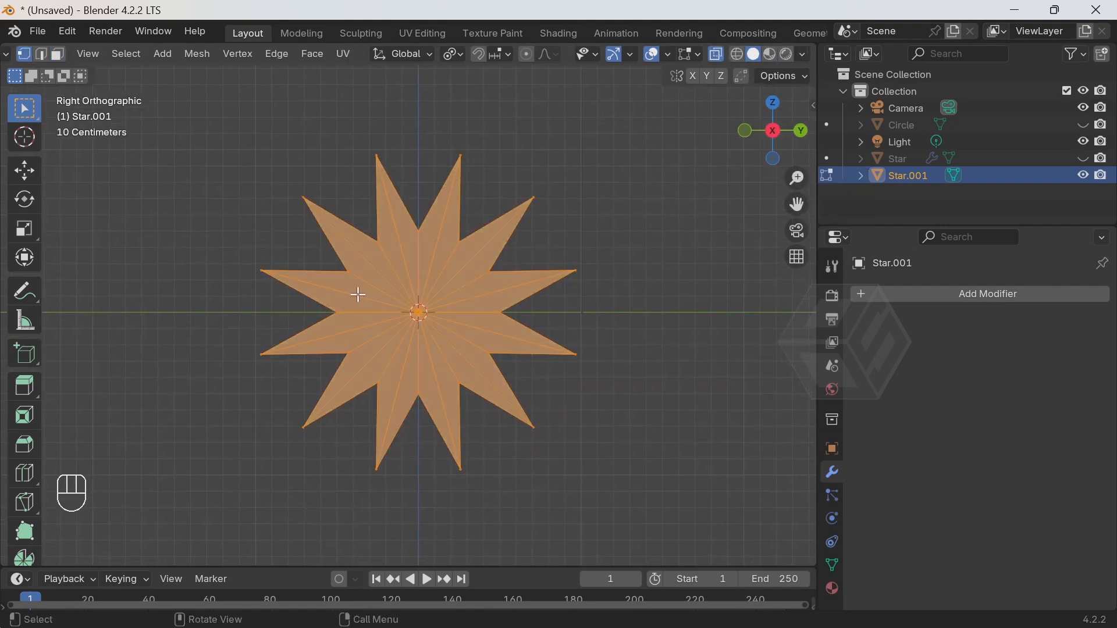
left_click_drag(622, 506, 192, 374)
Try flattening the selected lower vertices with LoopTools Flatten, and undo it
right_click(465, 398)
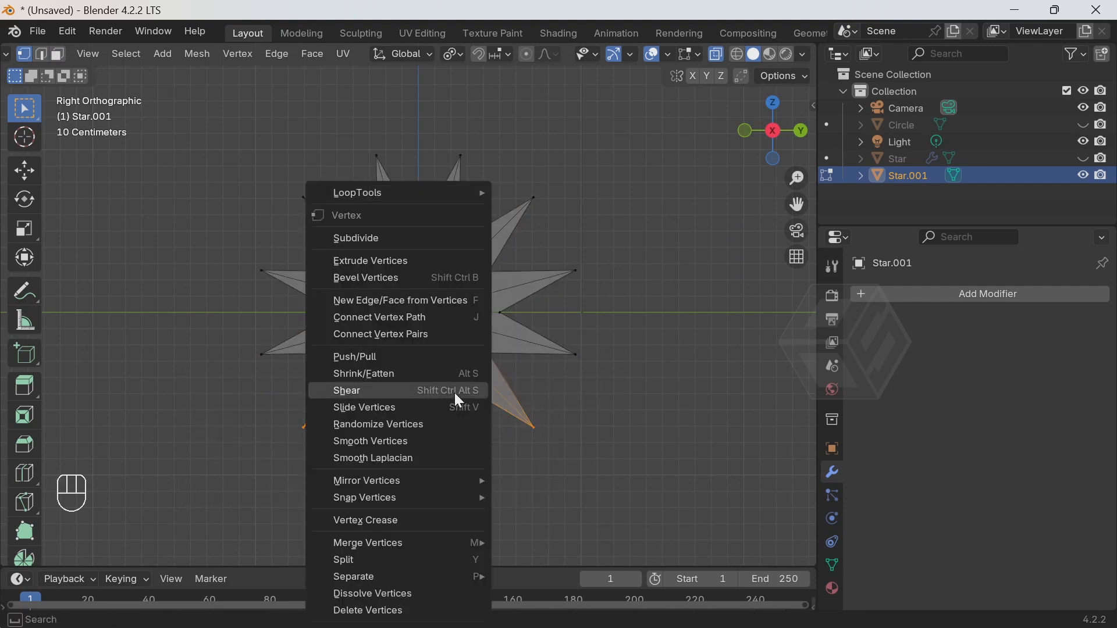
mouse_move(421, 189)
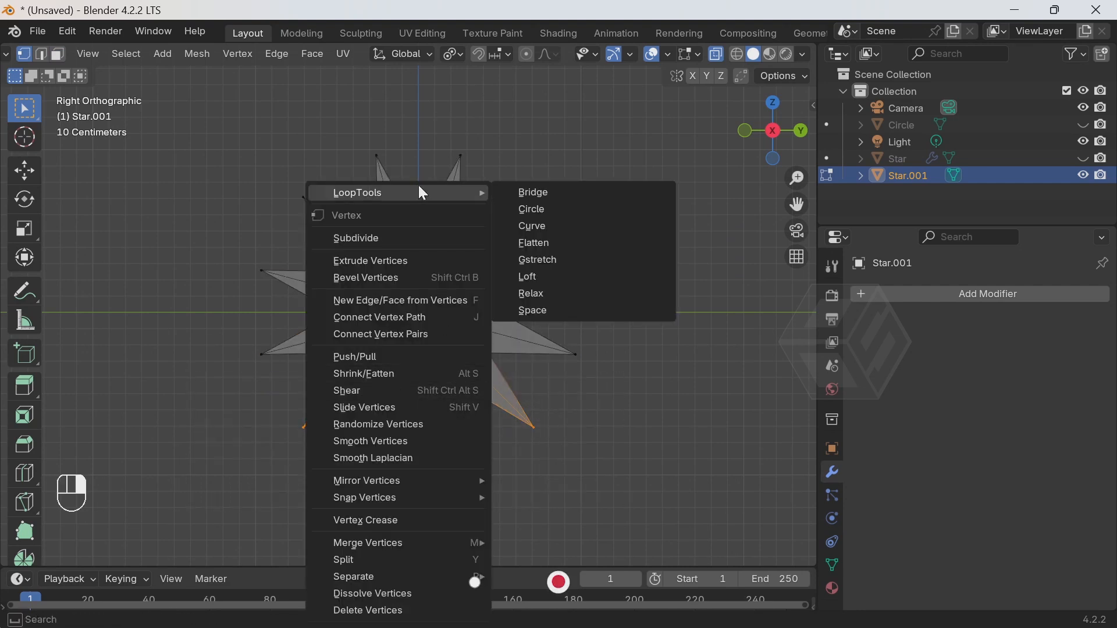
left_click(557, 242)
middle_click_drag(557, 255, 426, 328)
left_click(68, 31)
left_click(81, 48)
Flatten the underside of the star prism by scaling the selected lower vertices to 0 along the Z axis
scroll(490, 301, "down", 4)
middle_click_drag(579, 337, 529, 340)
left_click(24, 229)
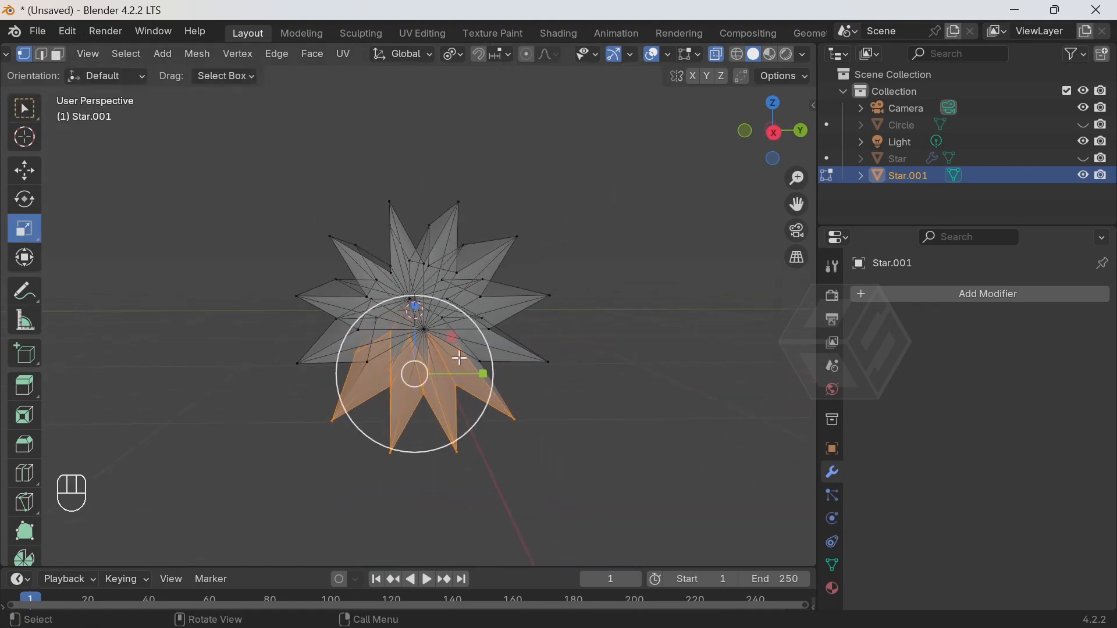
left_click(774, 134)
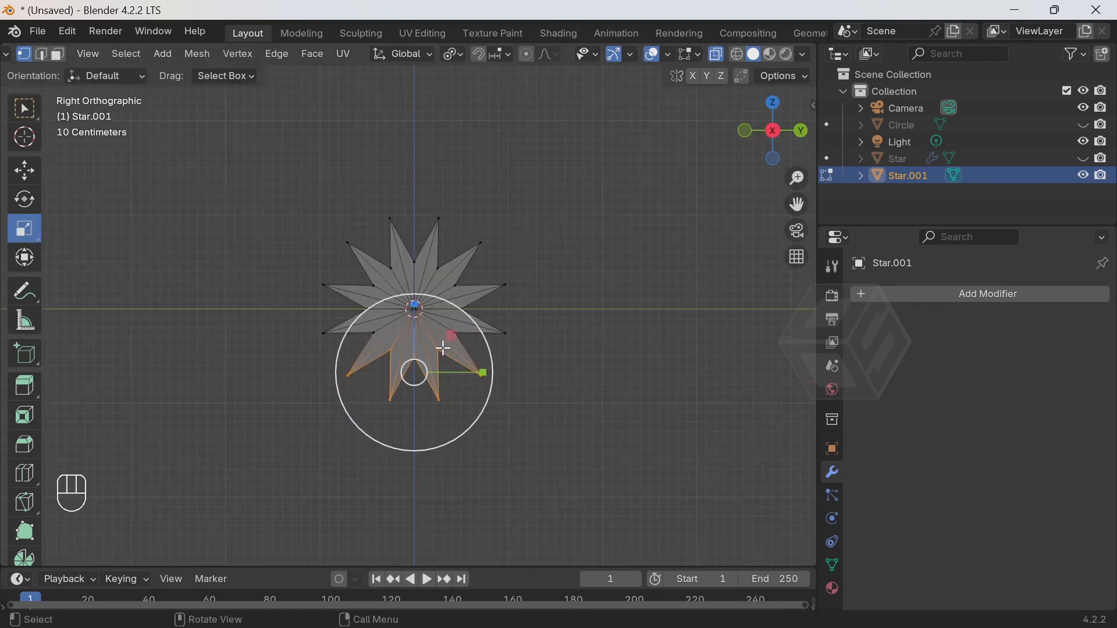
scroll(412, 337, "up", 2)
left_click_drag(417, 333, 419, 361)
type("0")
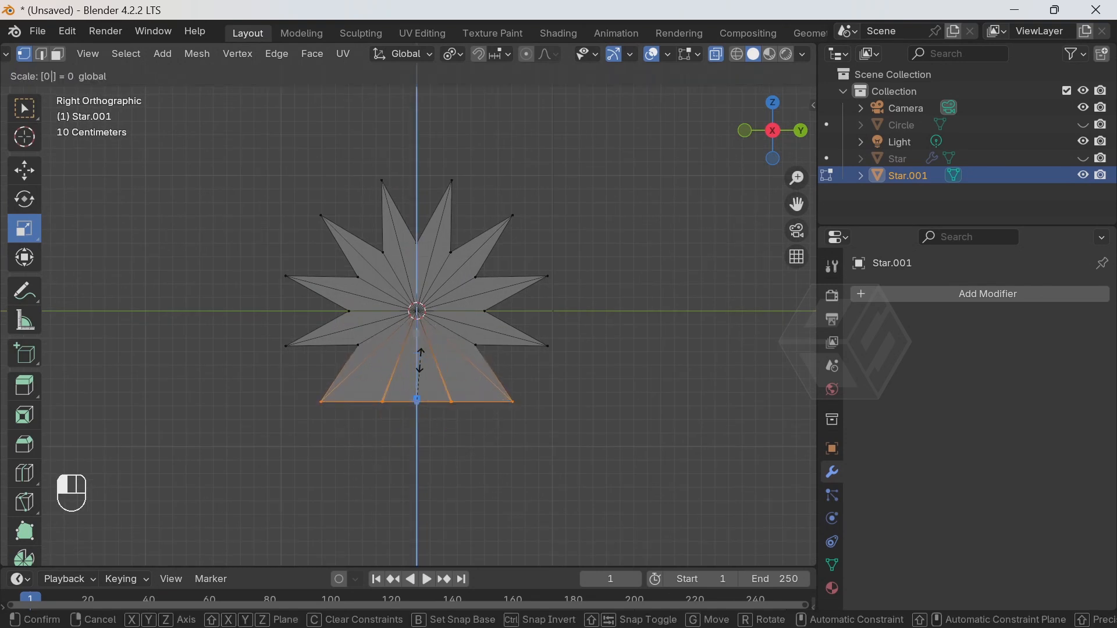
left_click(420, 362)
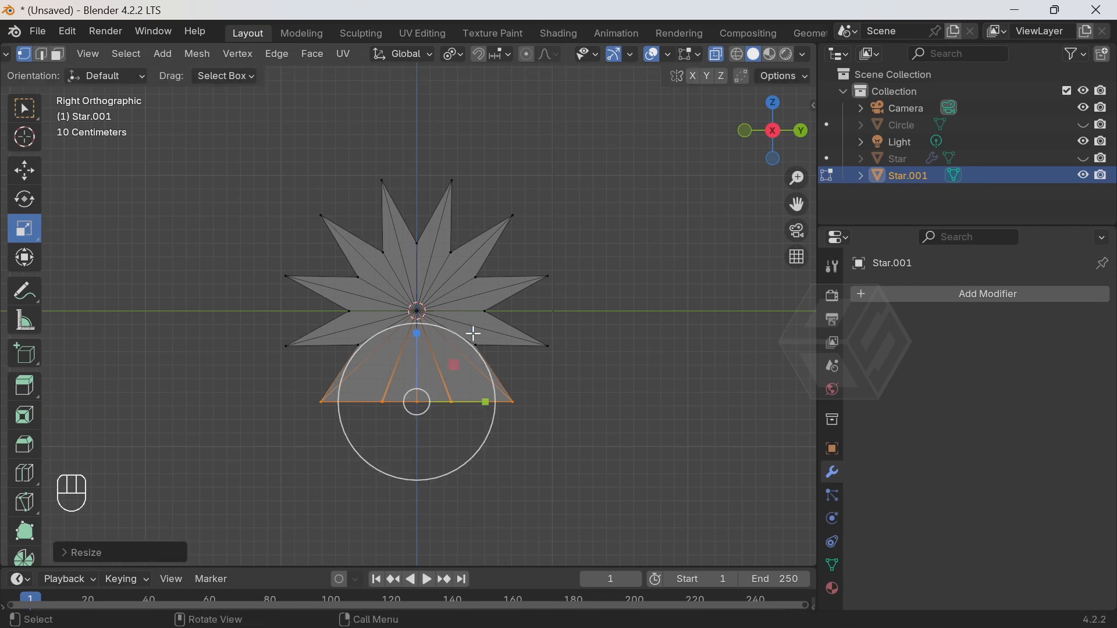
Turn off X-ray and add one loop cut around the middle of the star prism's length
scroll(64, 55, "up", 3)
middle_click_drag(365, 309, 512, 334)
scroll(745, 53, "down", 3)
left_click(718, 57)
middle_click_drag(605, 279, 477, 285)
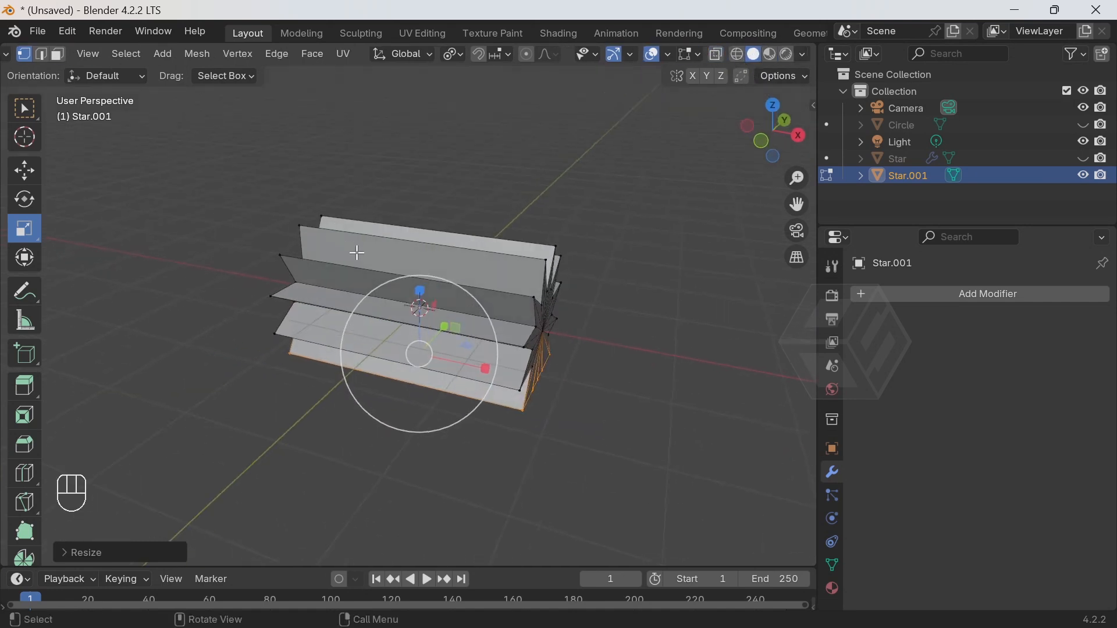
left_click(28, 469)
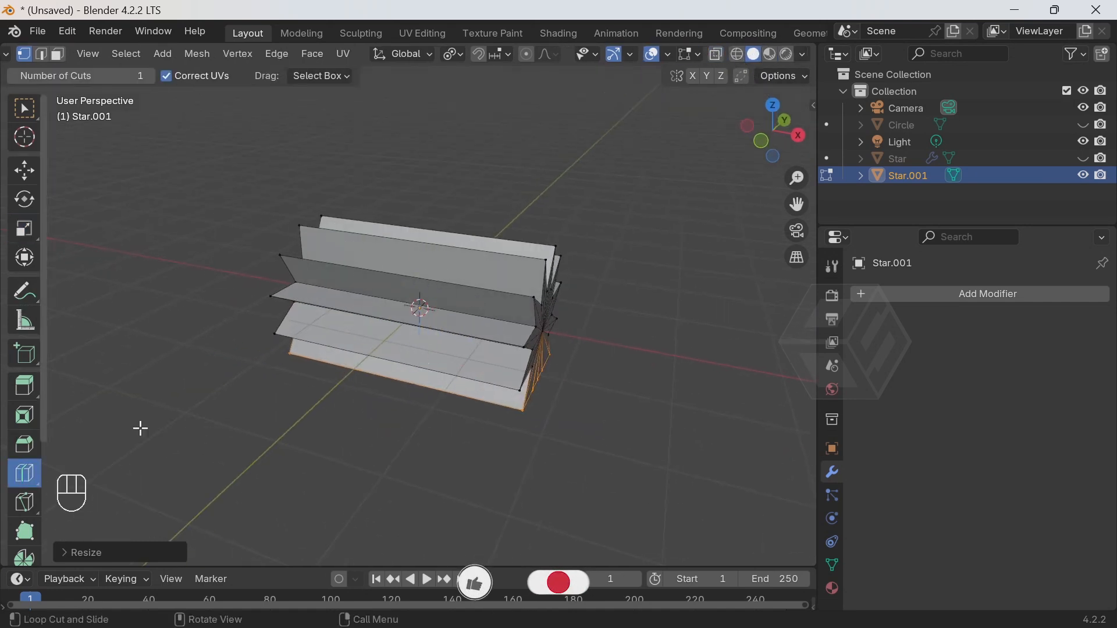
left_click(417, 264)
mouse_move(417, 263)
middle_mouse_down()
mouse_move(499, 292)
mouse_move(459, 289)
mouse_move(431, 260)
middle_mouse_up()
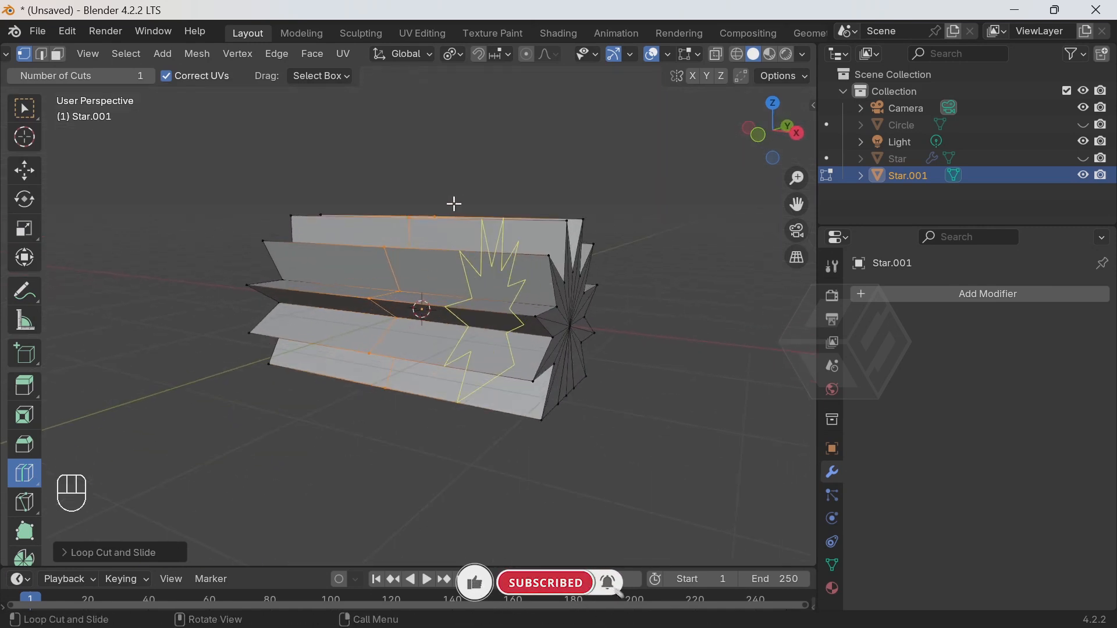
Scale the middle edge loop up to about 1.5 times and raise it slightly along the Z axis
key("s")
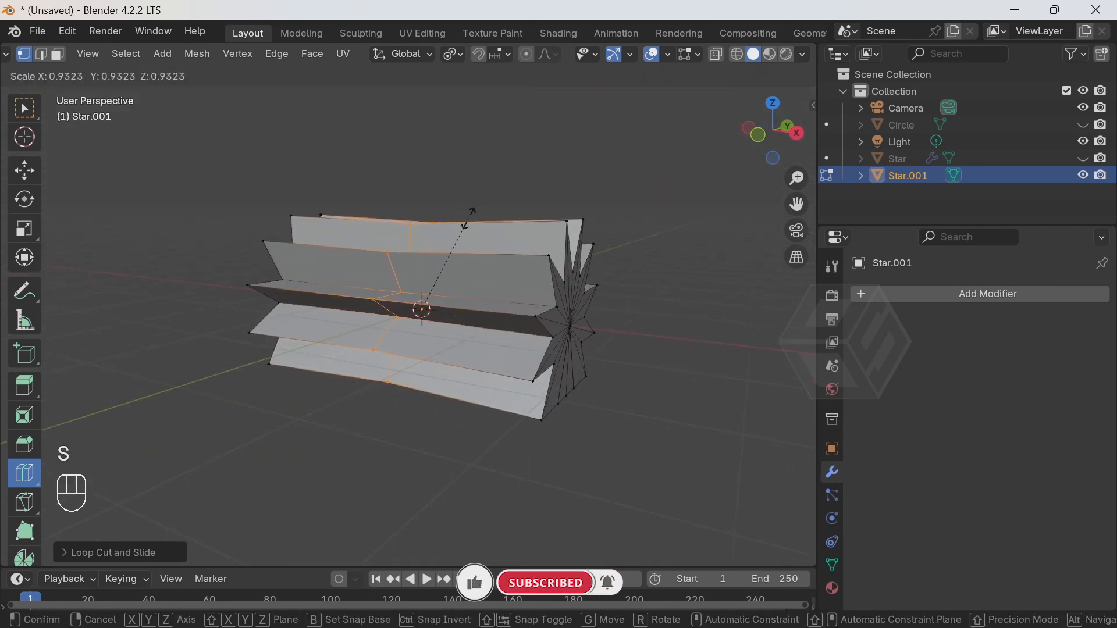
right_click(442, 256)
key("s")
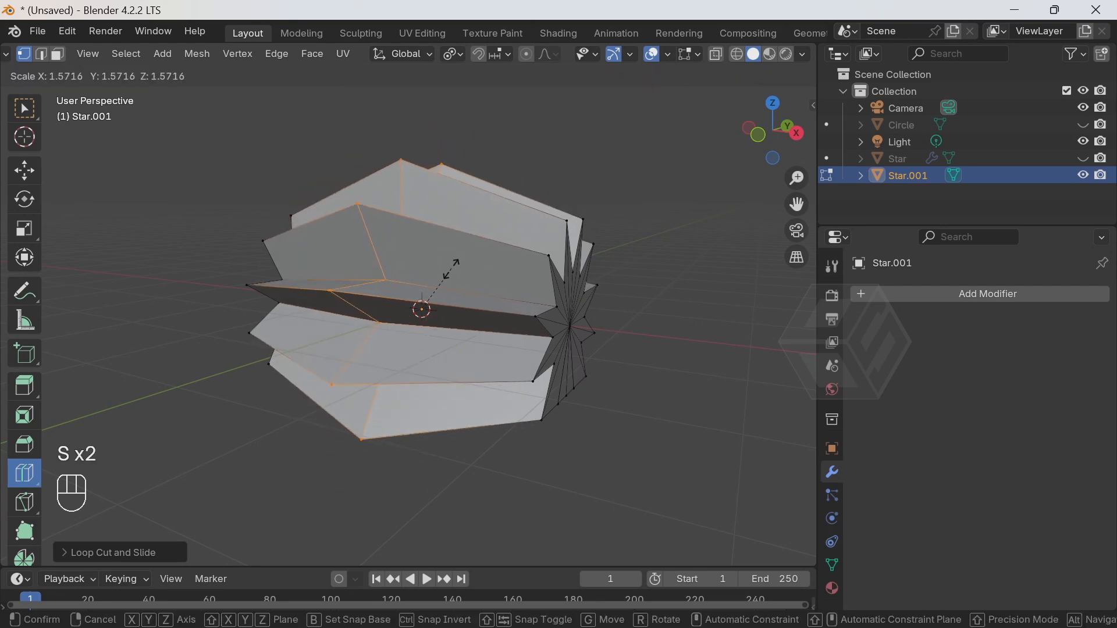
left_click(448, 260)
left_click(27, 173)
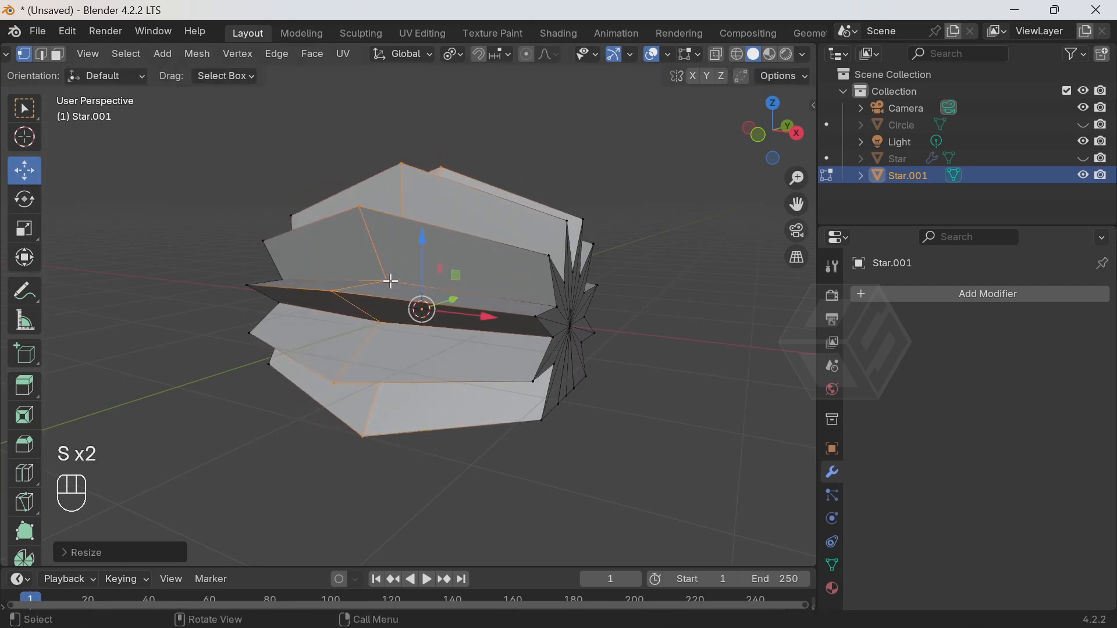
mouse_move(424, 256)
left_mouse_down()
mouse_move(419, 225)
mouse_move(437, 256)
left_mouse_up()
middle_click_drag(436, 256, 527, 284)
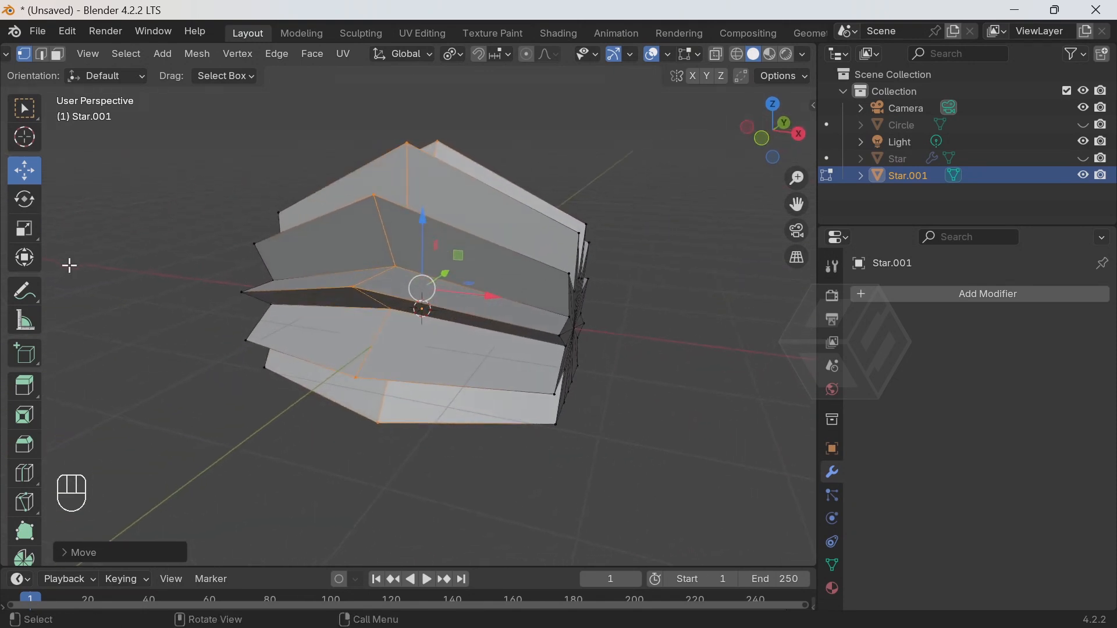
Add one loop cut on each side of the widened middle loop, halfway to each end
left_click(26, 477)
left_click(510, 253)
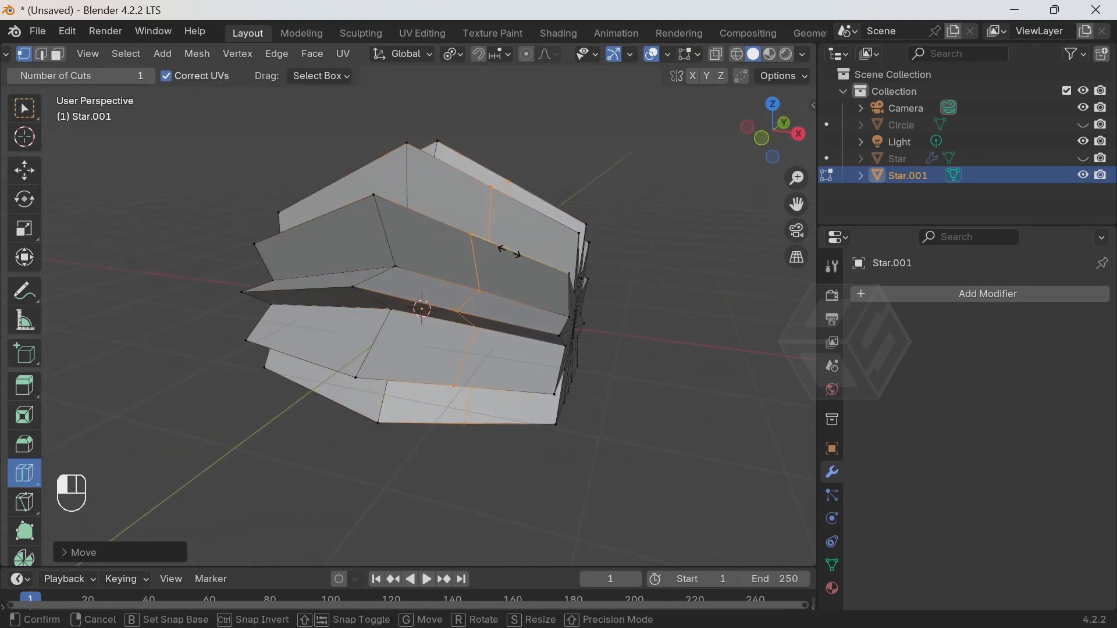
middle_click_drag(366, 263, 471, 292)
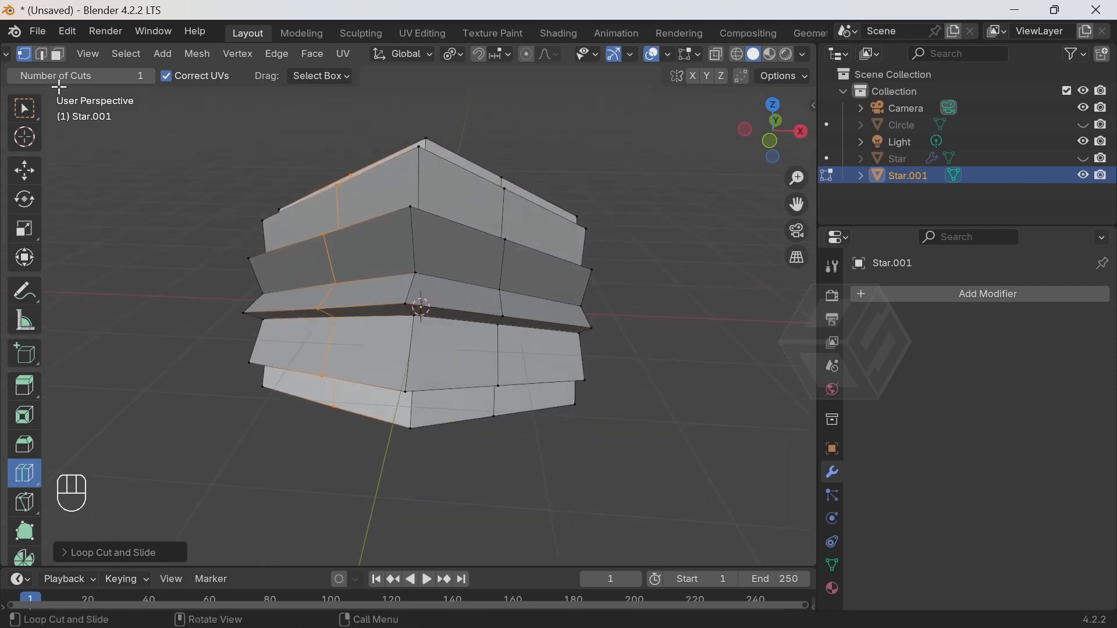
scroll(47, 58, "up", 3)
Return to Object Mode and enable the Wireframe overlay in the viewport
left_click(50, 57)
left_click(82, 73)
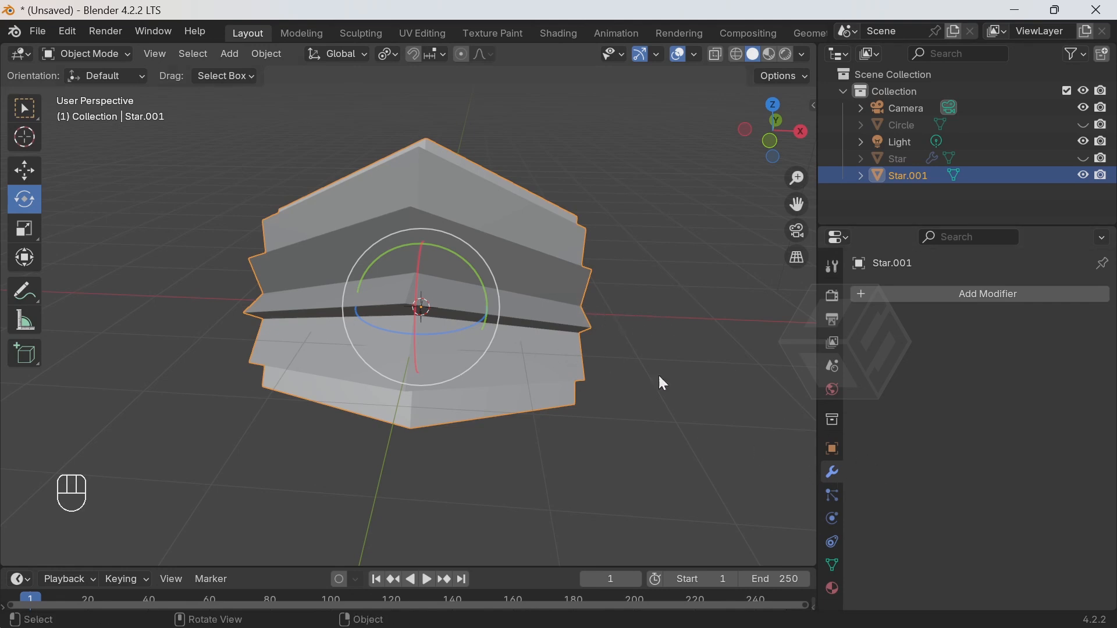
left_click(696, 56)
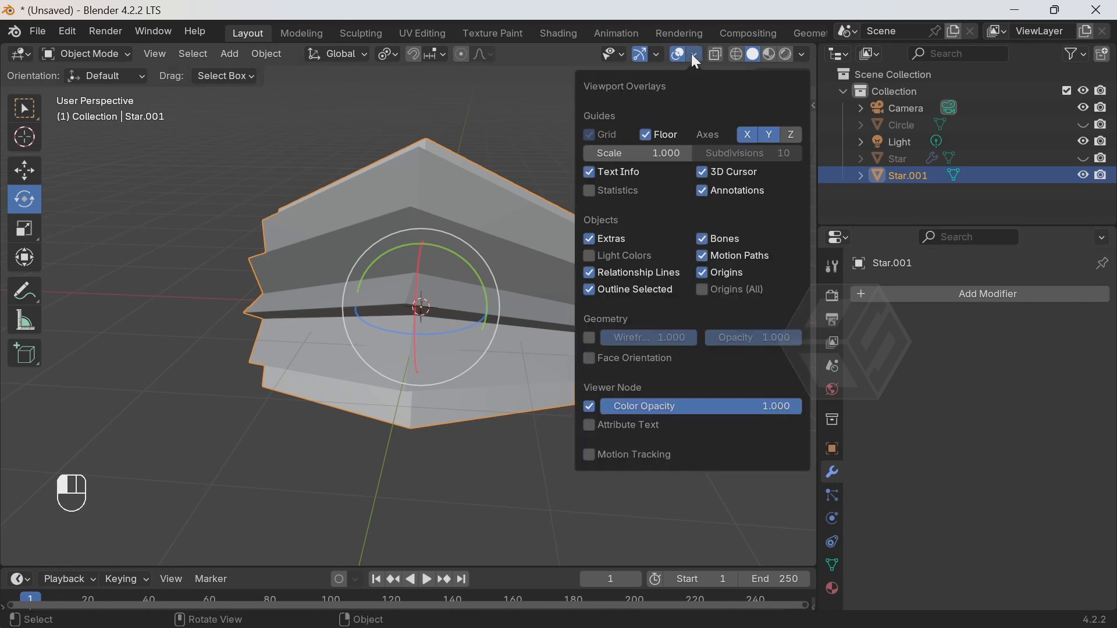
left_click(588, 339)
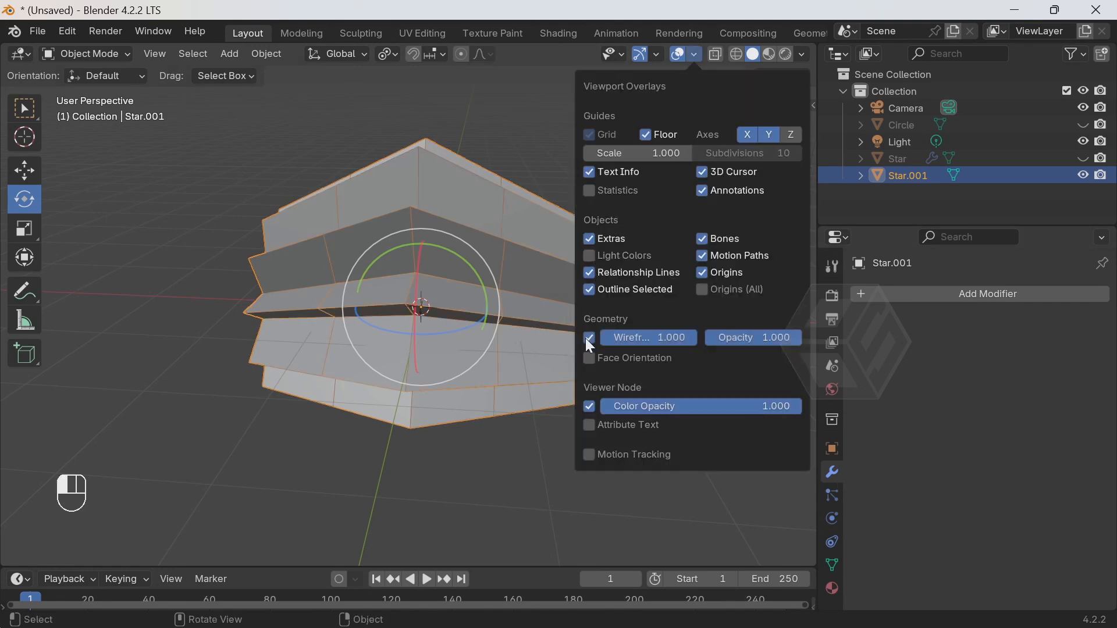
middle_click_drag(631, 267, 586, 406)
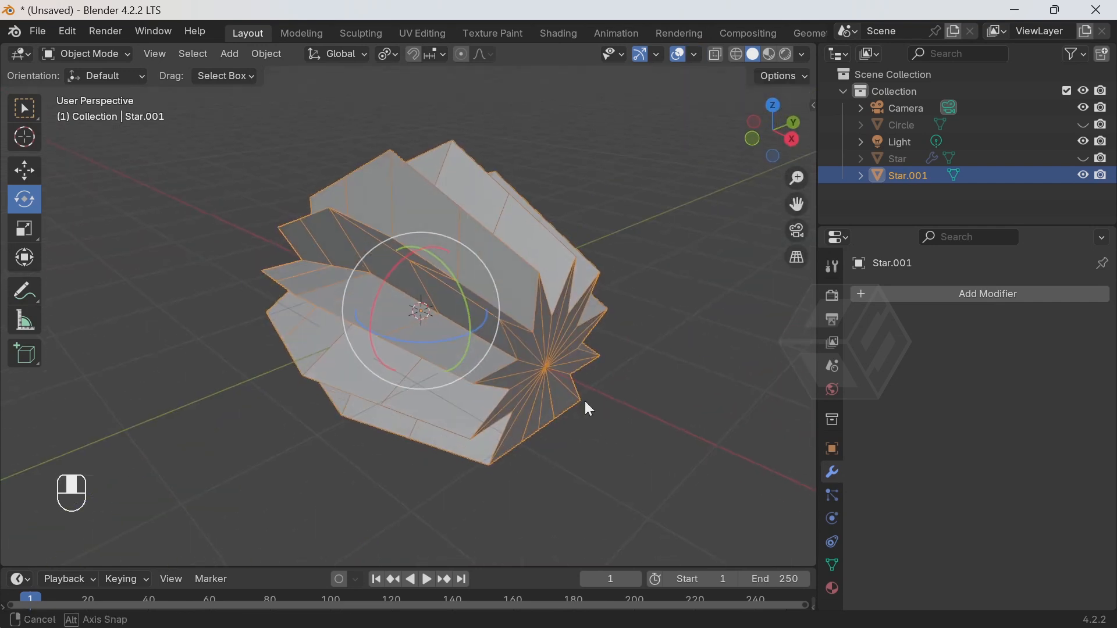
Add a Subdivision Surface modifier to the star mesh
left_click(977, 292)
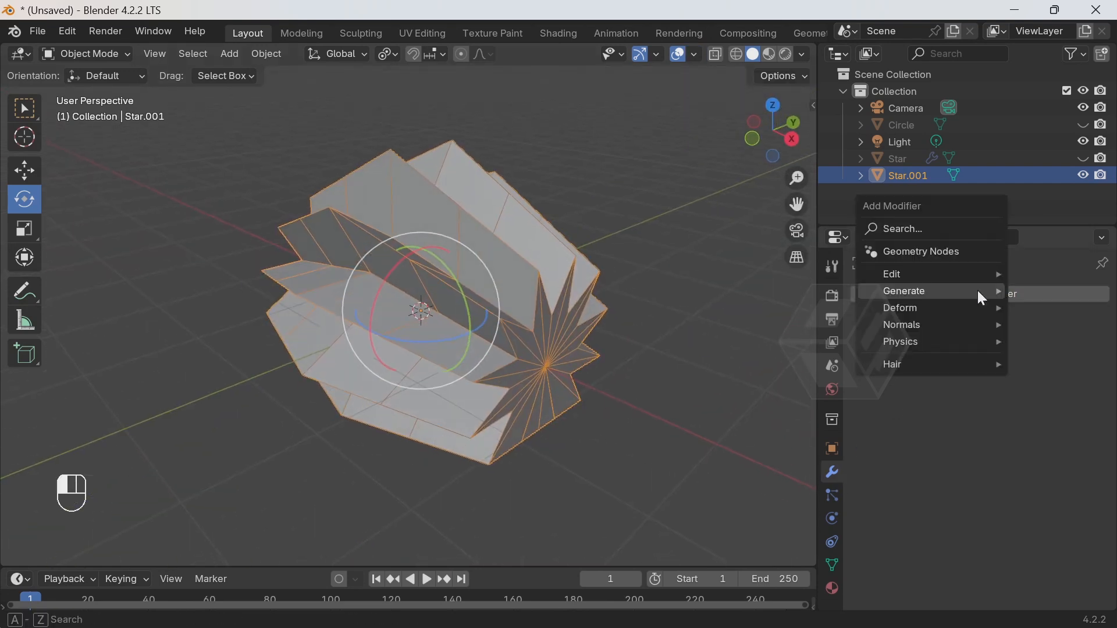
mouse_move(981, 294)
left_click(831, 510)
middle_click_drag(647, 441, 512, 350)
In Edit Mode, select the vertices of both star-shaped ends of the mesh with X-ray on
left_click(92, 58)
left_click(96, 86)
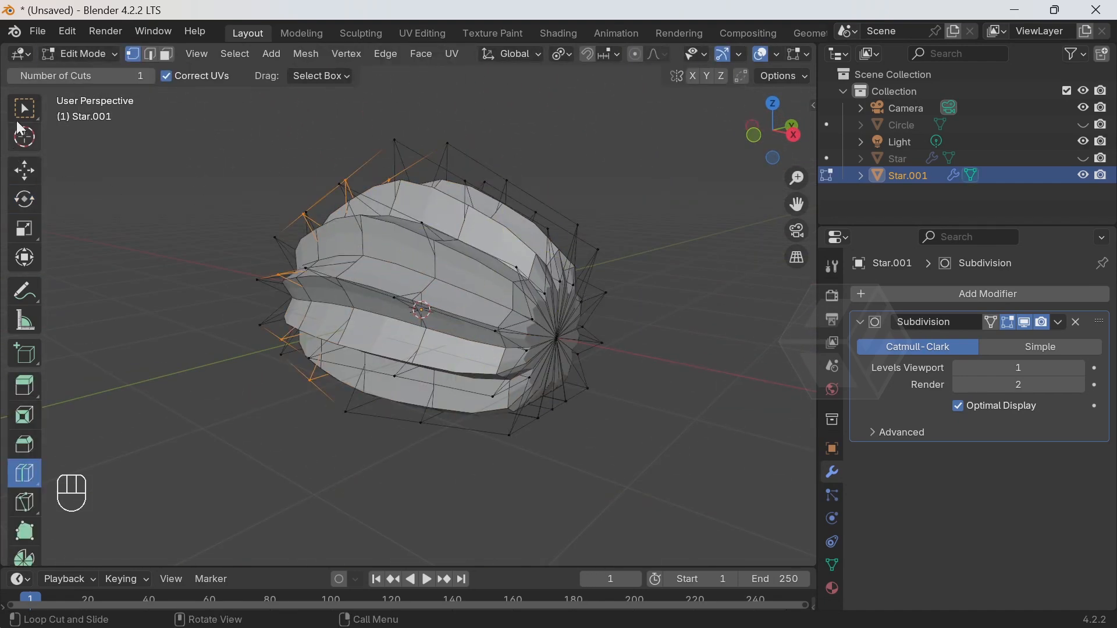
left_click(21, 119)
middle_click_drag(582, 310, 633, 310)
scroll(751, 58, "down", 5)
left_click(715, 54)
middle_click_drag(620, 236, 644, 180)
left_click_drag(643, 170, 544, 426)
middle_click_drag(544, 426, 595, 406)
left_click_drag(159, 180, 302, 425, "shift")
middle_click_drag(302, 425, 698, 249)
Scale both selected star-shaped ends down to taper the mesh, and scale them along the X axis
key("s")
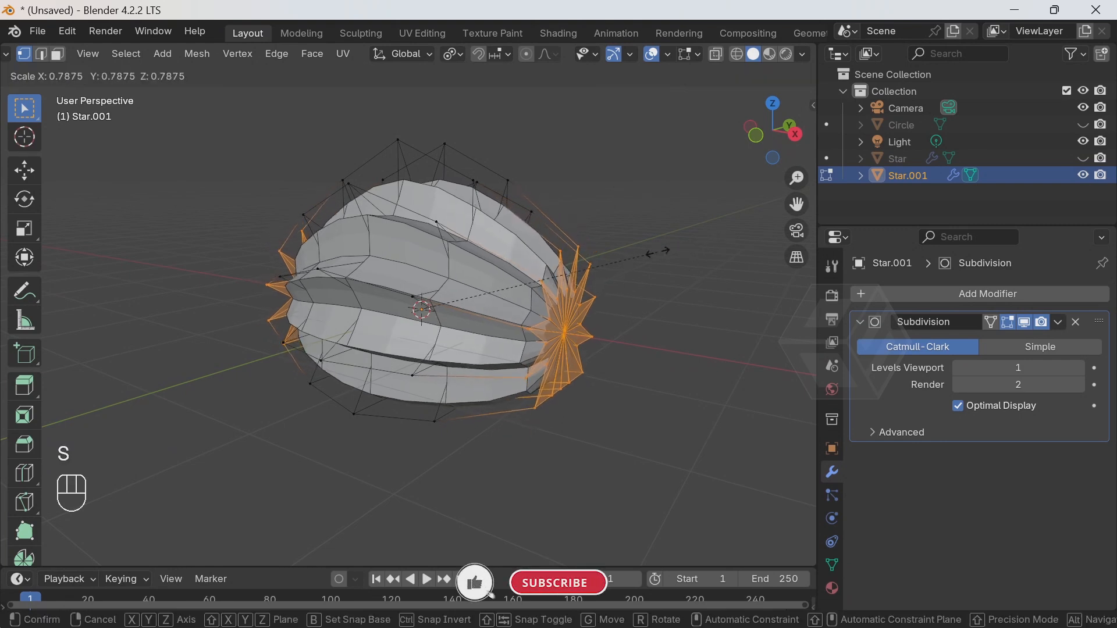
left_click(541, 262)
middle_click_drag(541, 262, 578, 336)
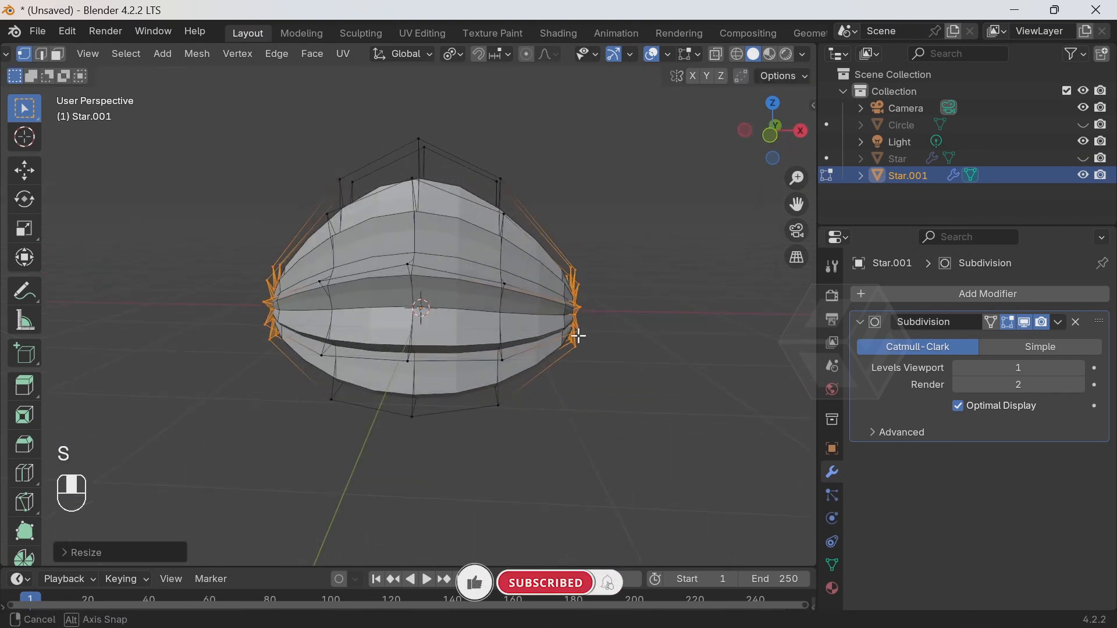
left_click(24, 229)
left_click_drag(491, 309, 541, 303)
middle_click_drag(537, 297, 504, 347)
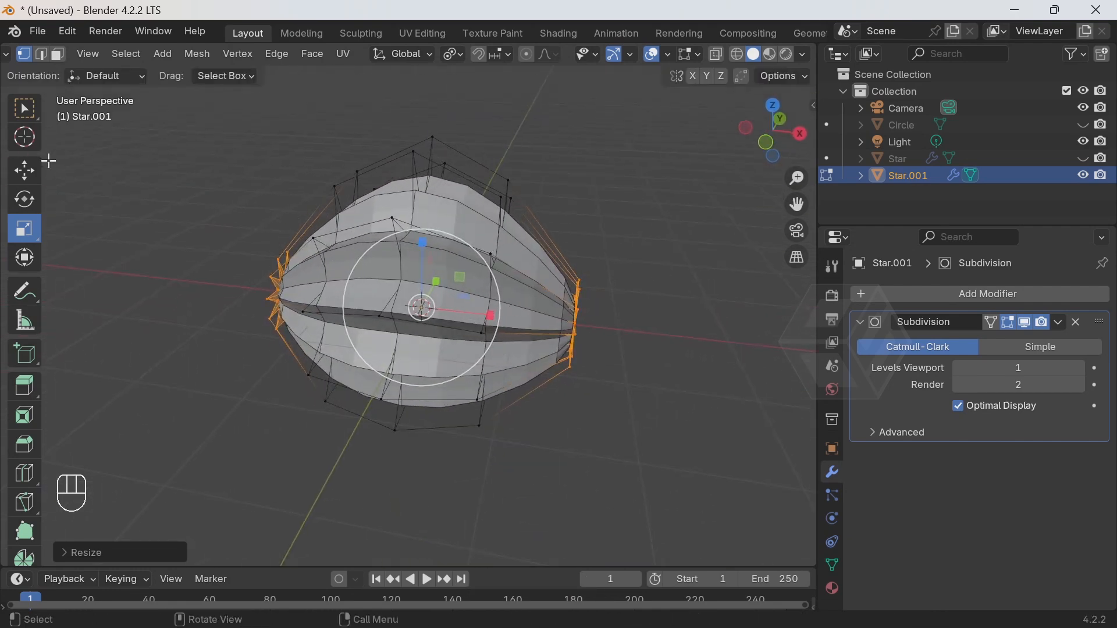
Clear the vertex selection and set the Subdivision modifier's viewport levels to 2
left_click(18, 177)
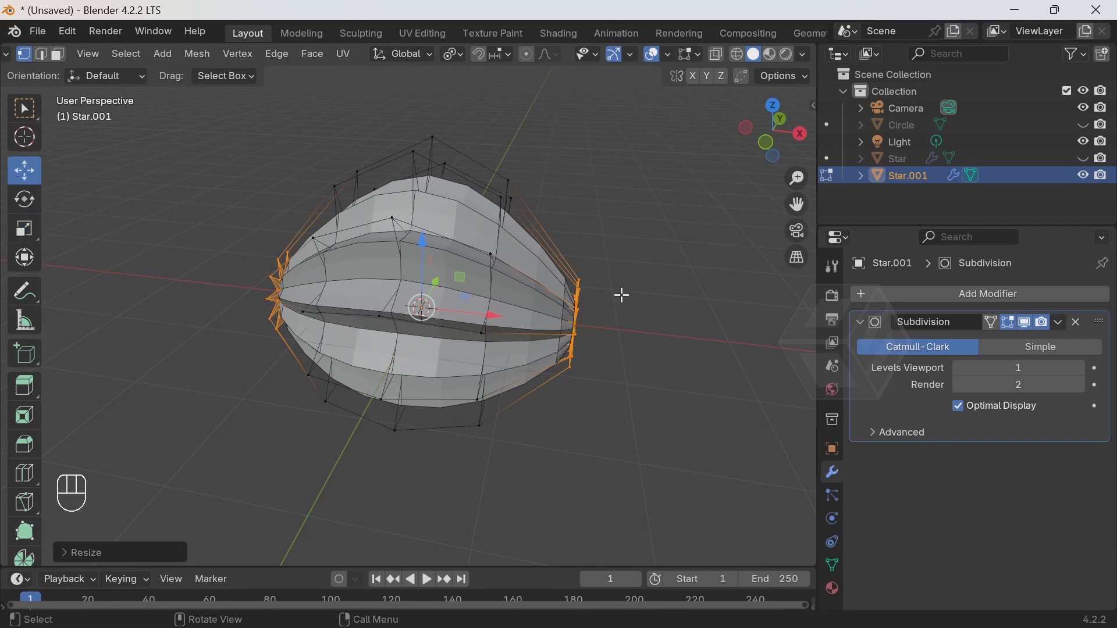
left_click(644, 269)
middle_click_drag(620, 289, 655, 227)
middle_click_drag(452, 233, 371, 288)
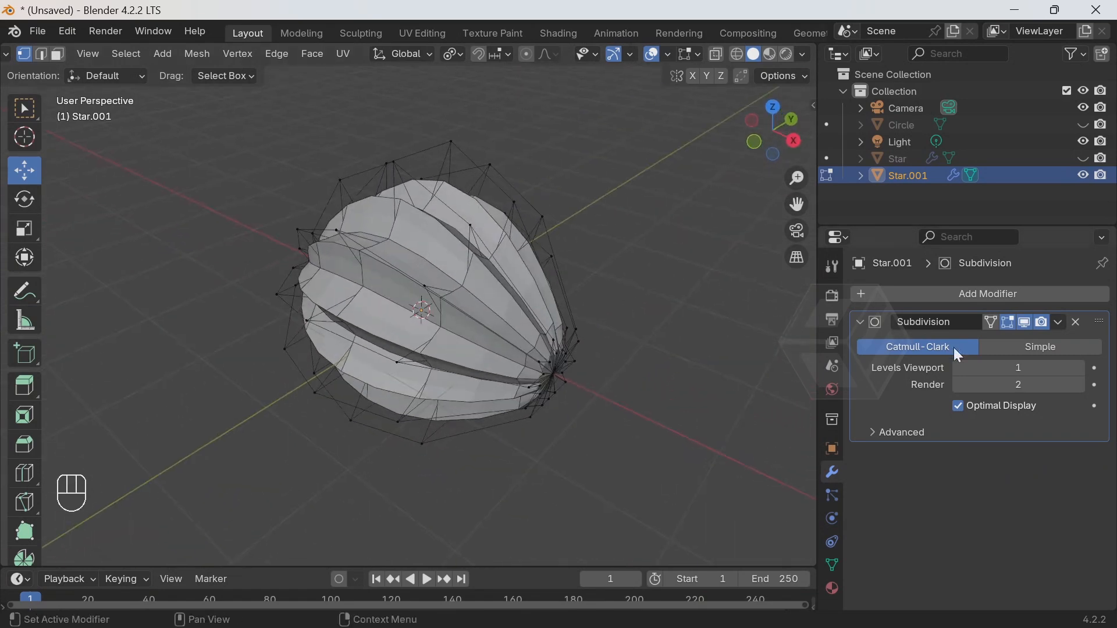
left_click(1081, 370)
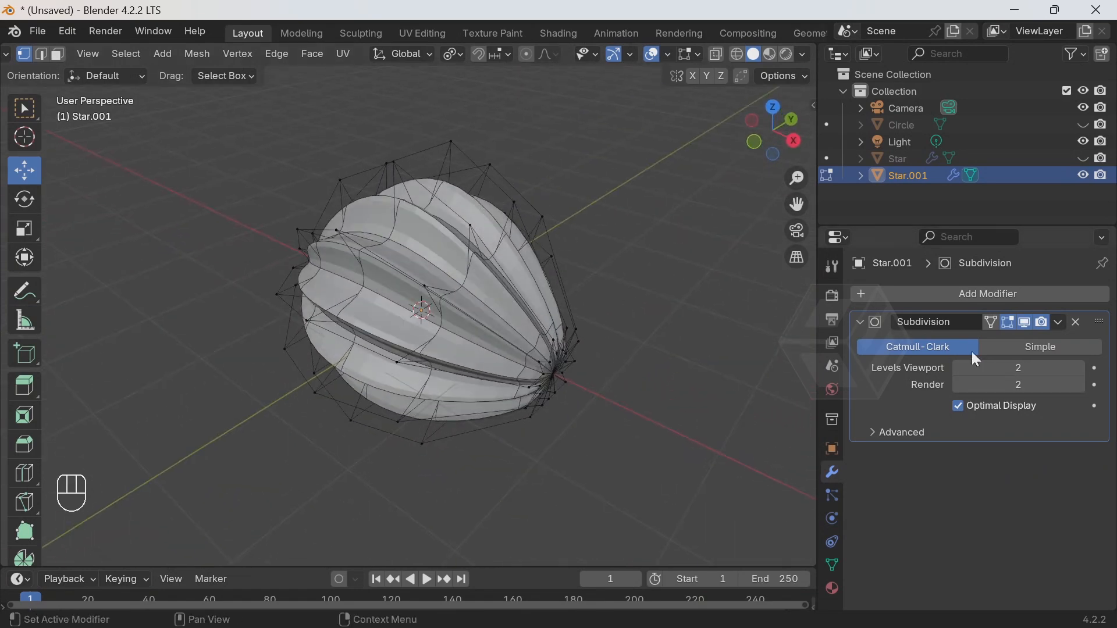
Switch to Object Mode and apply Shade Smooth to the ribbed star object
right_click(490, 301)
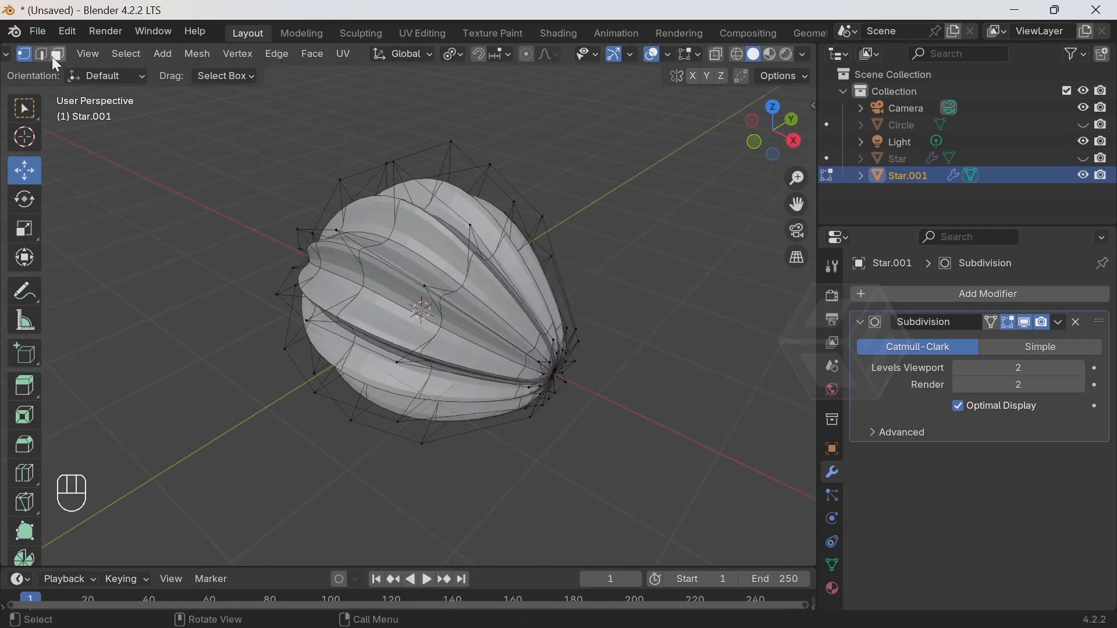
scroll(51, 55, "left", 2)
left_click(51, 53)
left_click(55, 71)
right_click(448, 315)
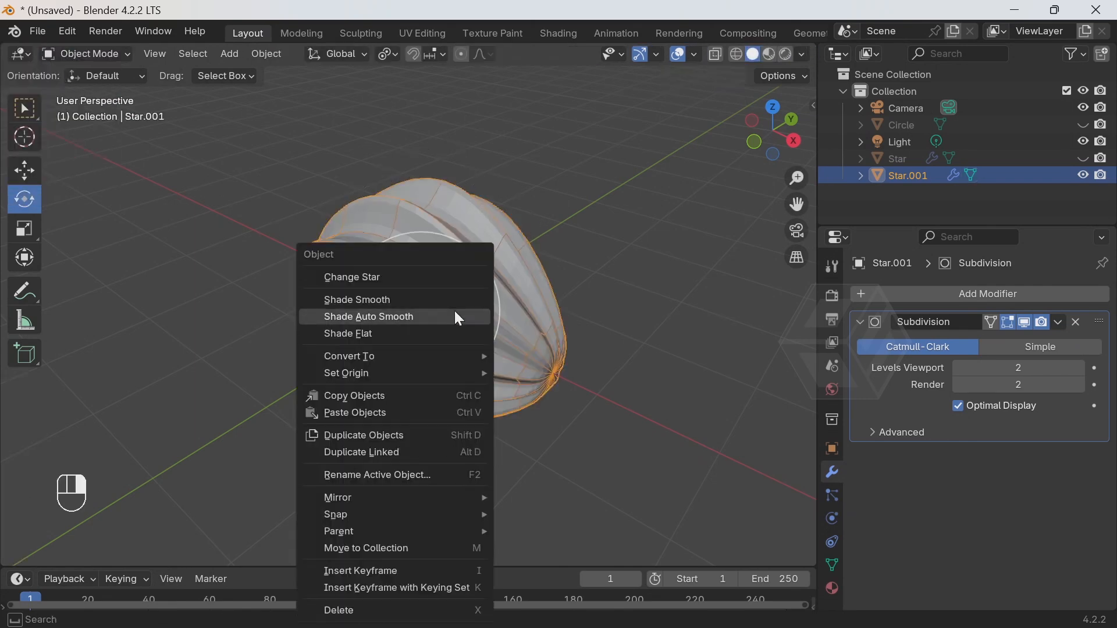
left_click(410, 300)
middle_click_drag(414, 312, 372, 343)
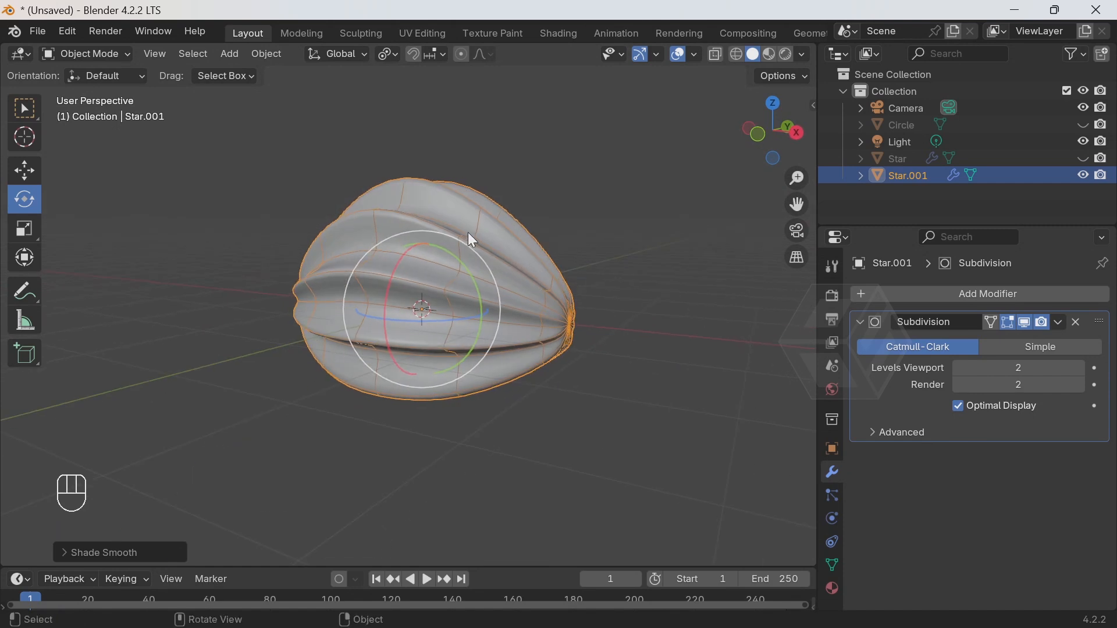
In Edit Mode, select the vertices at the shell's +X end and move them outward along X
middle_click_drag(468, 234, 520, 247)
left_click(79, 54)
left_click(87, 85)
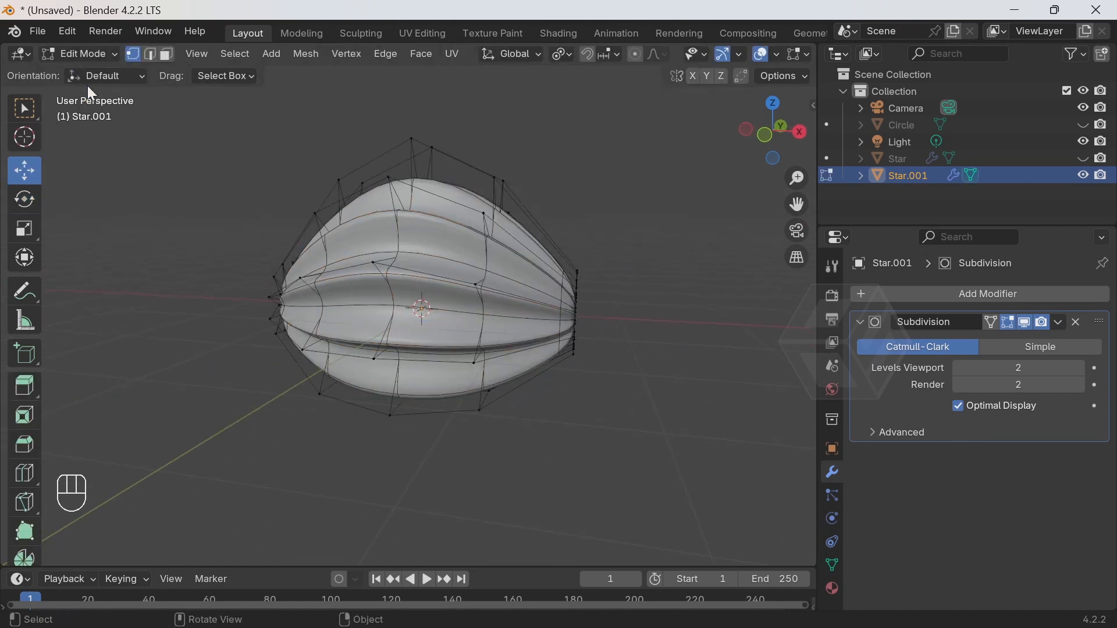
scroll(640, 237, "down", 3)
middle_click_drag(641, 237, 607, 239)
left_click_drag(607, 239, 516, 374)
middle_click_drag(516, 374, 560, 362)
left_click_drag(560, 362, 628, 390)
Select the vertices at the shell's -X end and move them outward along X to lengthen the mesh
middle_click_drag(629, 390, 663, 375)
left_click_drag(214, 234, 337, 375)
left_click_drag(378, 307, 316, 305)
middle_click_drag(316, 305, 355, 334)
scroll(751, 52, "down", 3)
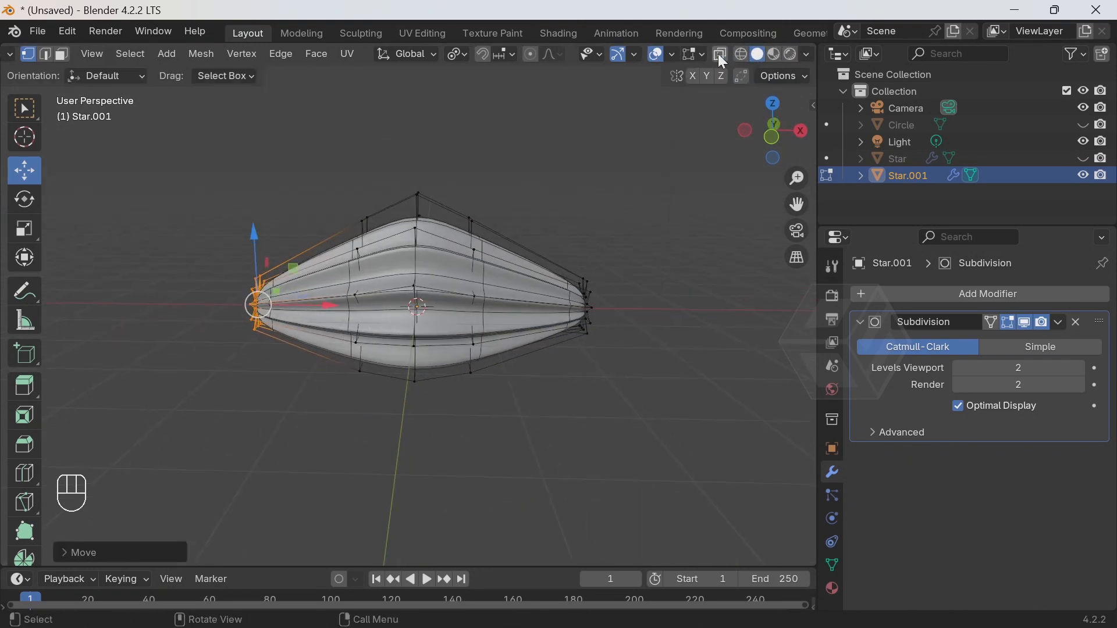
With X-ray on, spread the two intermediate vertex loops on either side of the middle outward along X
left_click(721, 54)
left_click_drag(309, 197, 391, 382)
scroll(399, 321, "up", 2)
left_click_drag(405, 298, 358, 298)
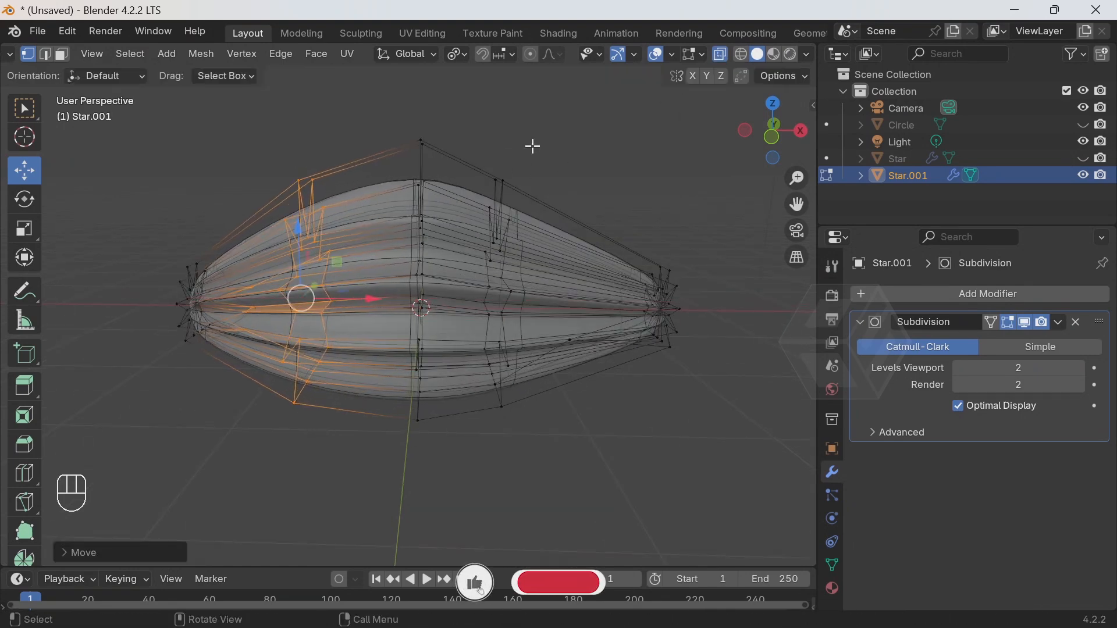
left_click_drag(565, 146, 457, 425)
left_click_drag(567, 302, 605, 302)
In front view, lower the vertices of each pointed end along Z to arch the shell
scroll(544, 294, "down", 1)
mouse_move(544, 294)
middle_mouse_down()
mouse_move(552, 306)
mouse_move(379, 279)
mouse_move(324, 292)
mouse_move(558, 291)
middle_mouse_up()
left_click_drag(641, 224, 504, 372)
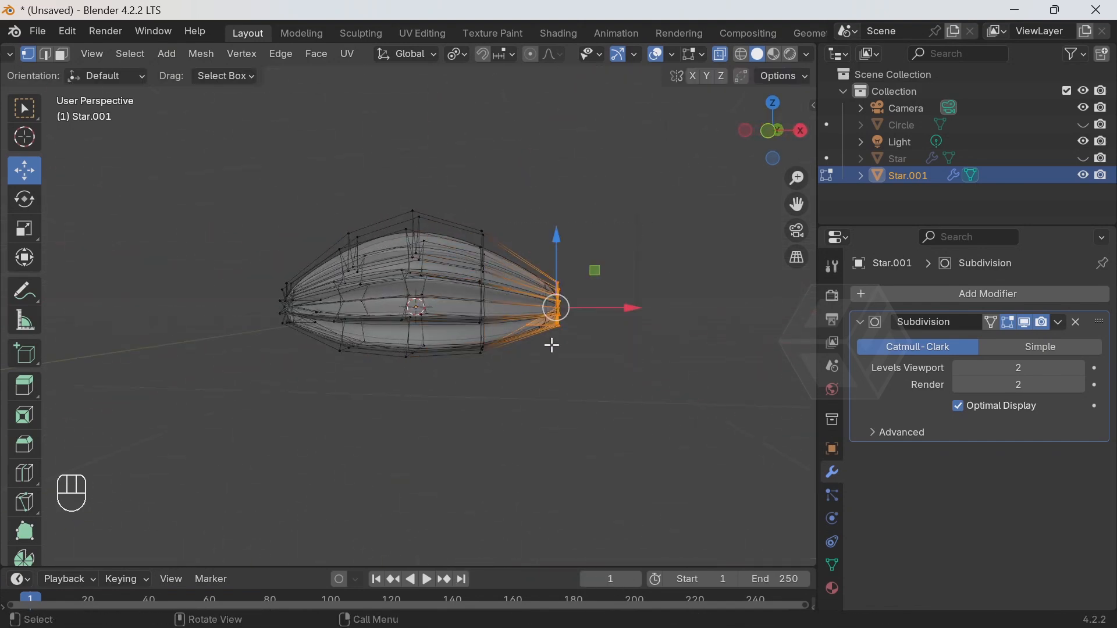
left_click(766, 133)
scroll(699, 186, "up", 2)
left_click_drag(617, 241, 623, 278)
left_click_drag(145, 235, 267, 371)
left_click_drag(232, 240, 234, 276)
Raise the bottom middle vertices slightly to flatten the shell's underside, and return to Object Mode
left_click_drag(477, 432, 386, 349)
left_click_drag(417, 310, 414, 305)
middle_click_drag(547, 225, 494, 244)
scroll(54, 51, "up", 3)
left_click(78, 55)
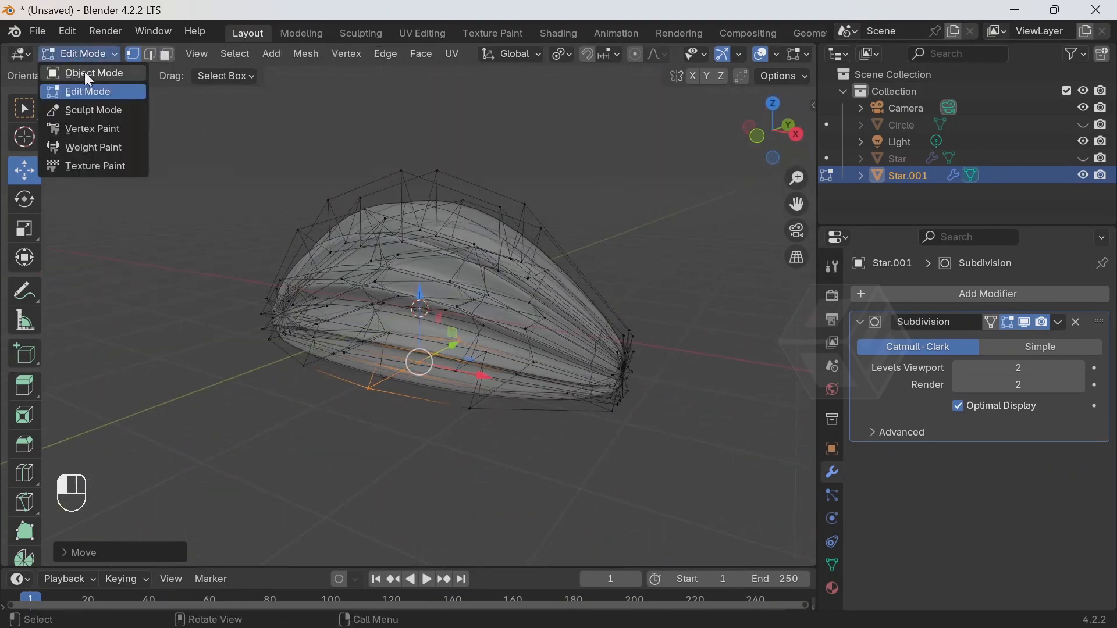
left_click(85, 73)
middle_click_drag(733, 67, 576, 232)
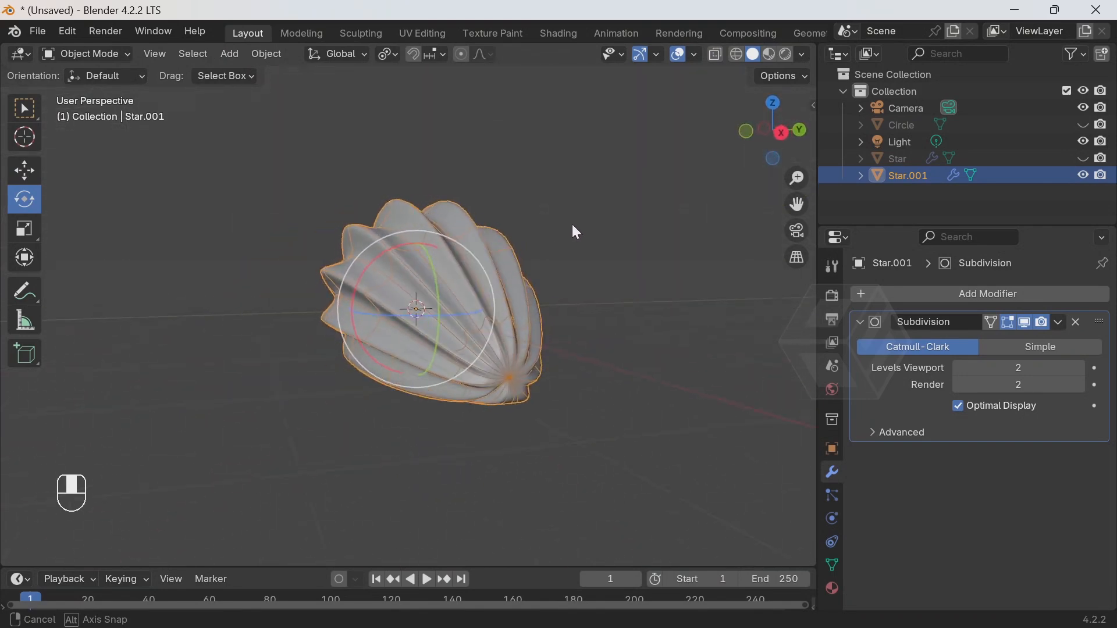
middle_click_drag(302, 206, 706, 378)
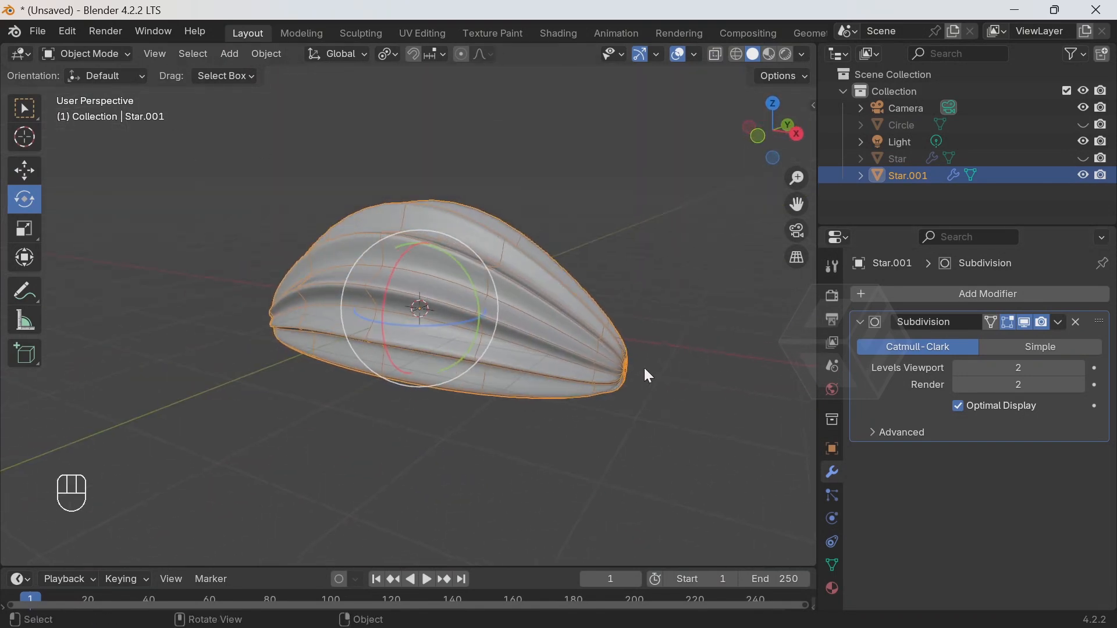
middle_click_drag(634, 357, 690, 337)
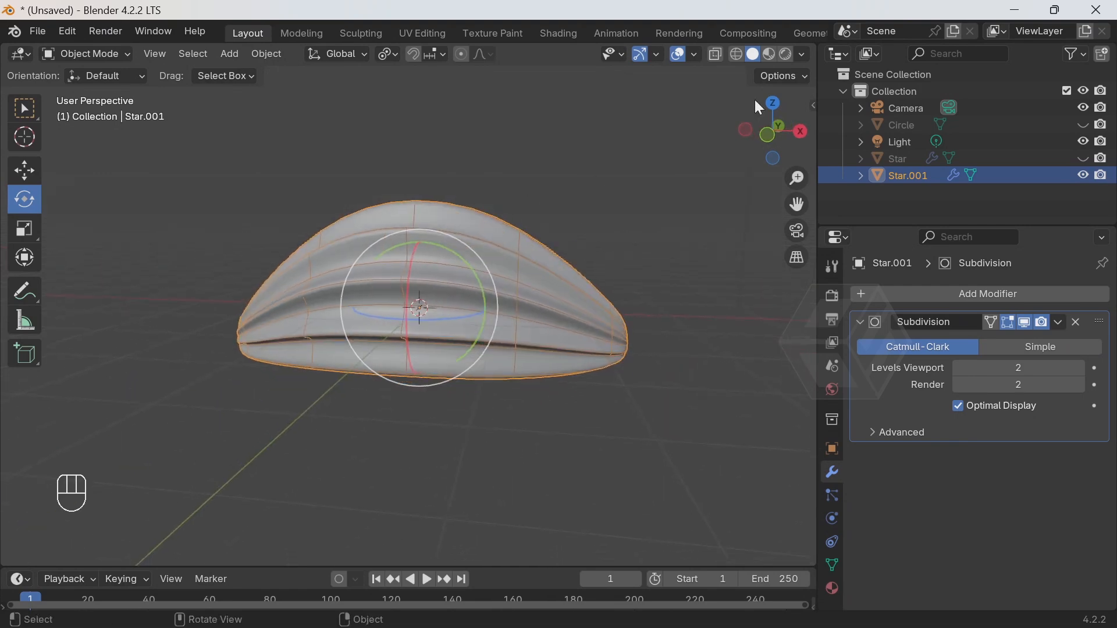
In front view and Edit Mode with X-ray on, rotate the +X end's vertices outward by about 45° around Y
left_click(767, 134)
left_click(116, 61)
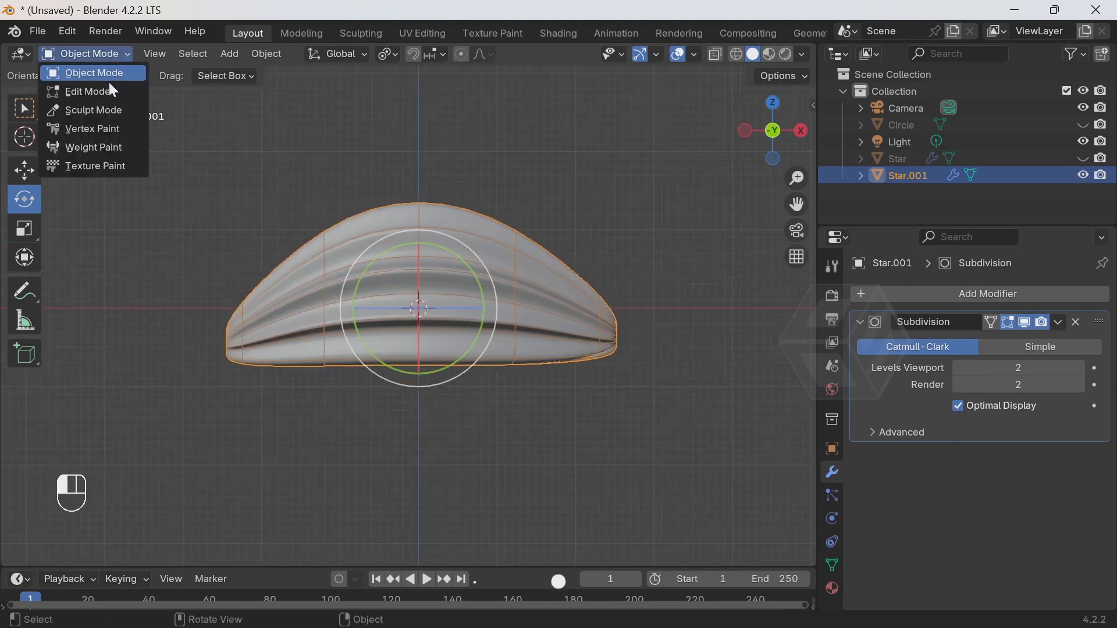
left_click(113, 91)
scroll(753, 61, "down", 5)
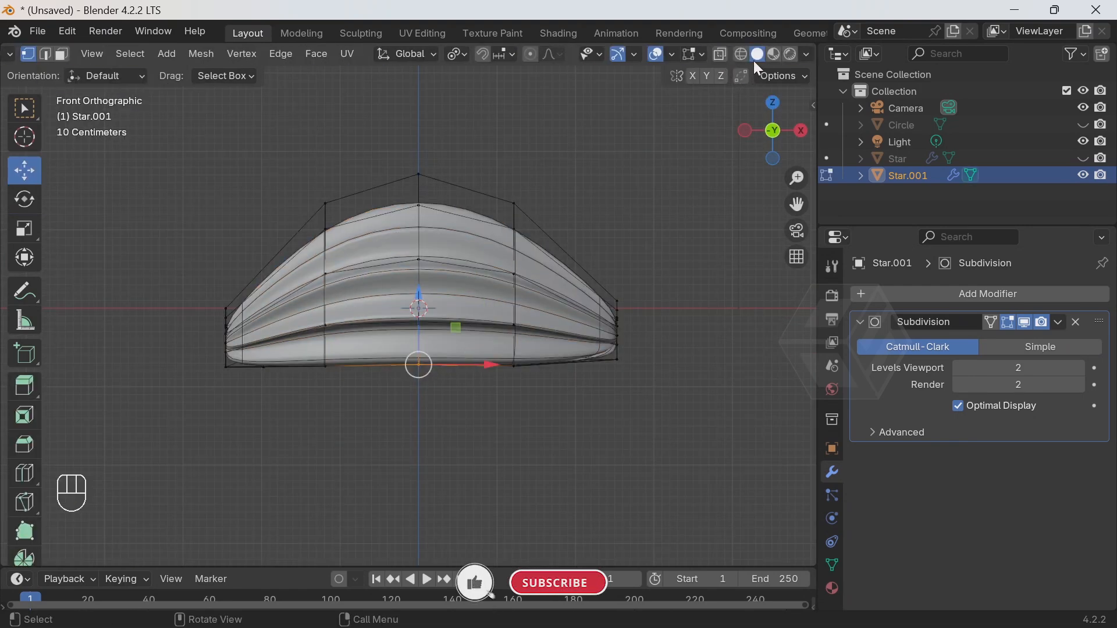
left_click(717, 54)
left_click_drag(696, 244, 588, 383)
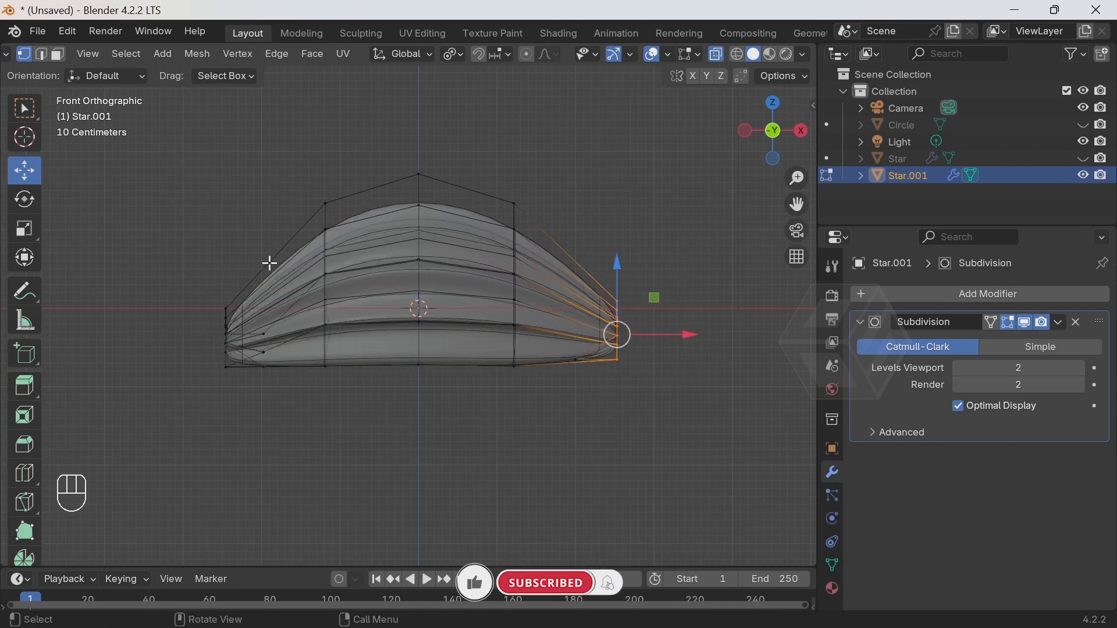
left_click(29, 204)
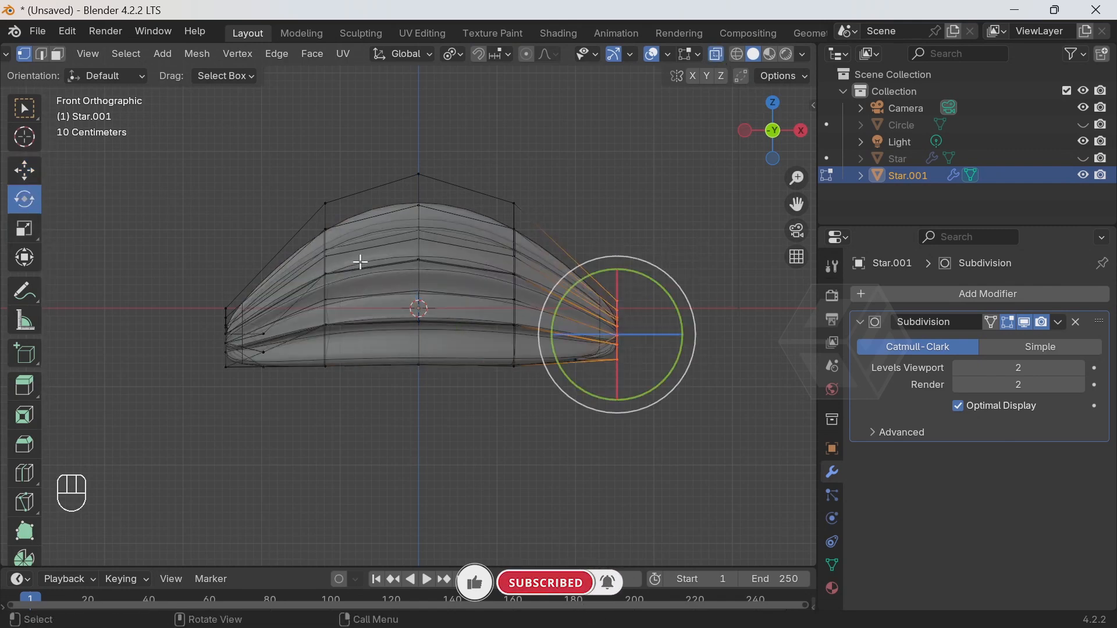
left_click_drag(676, 299, 715, 335)
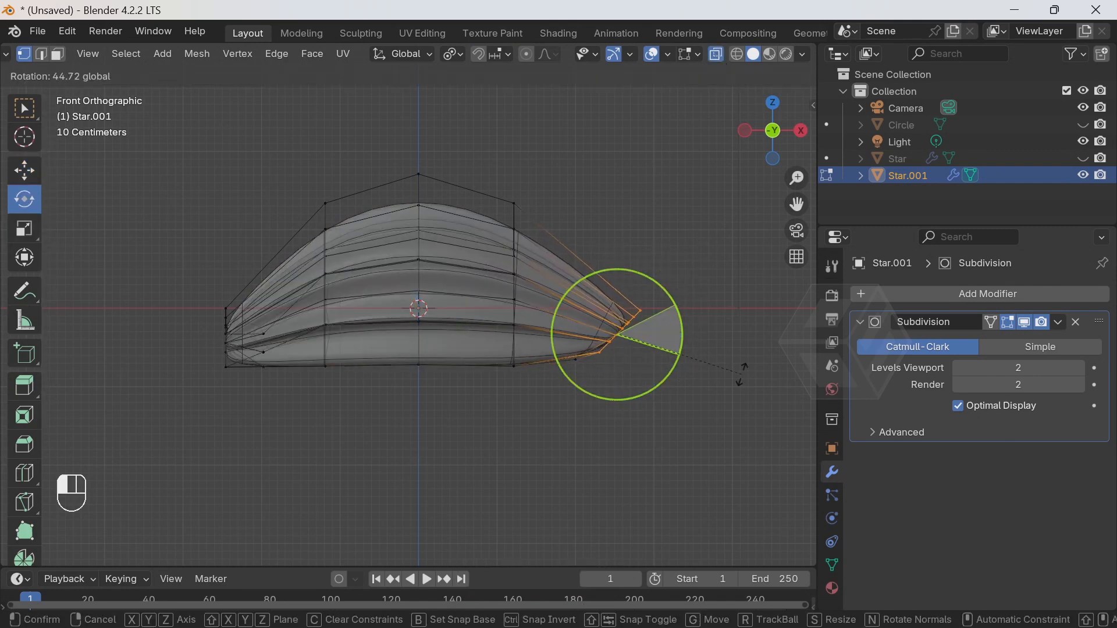
left_click_drag(742, 375, 742, 375)
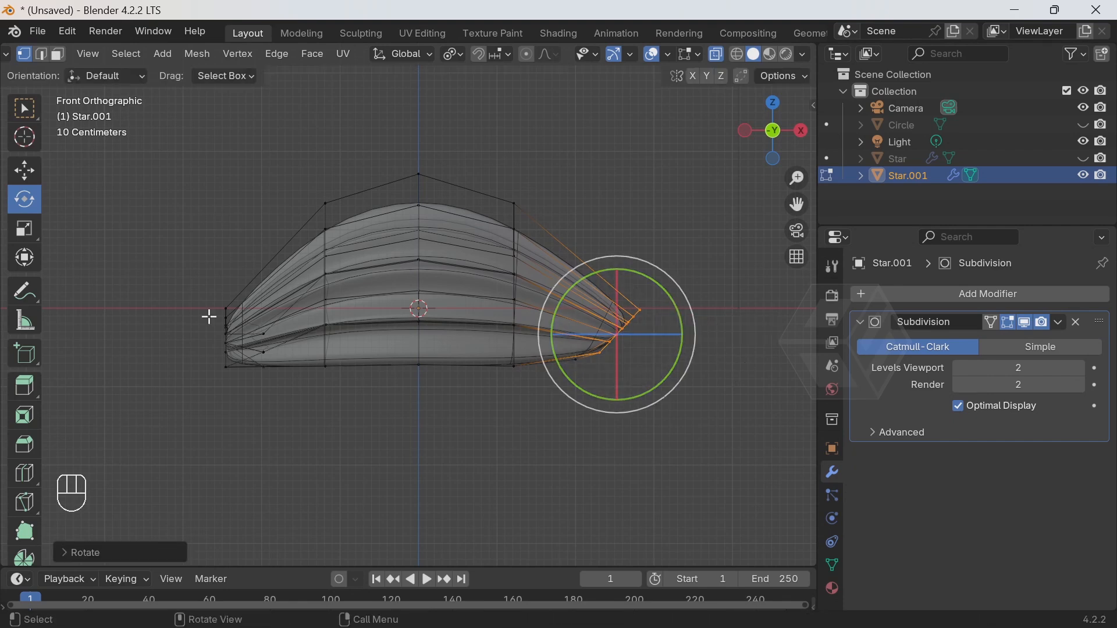
Scale the +X end's vertices down to about 0.32 and lower them along Z towards the base
left_click(32, 182)
left_click_drag(618, 266, 620, 273)
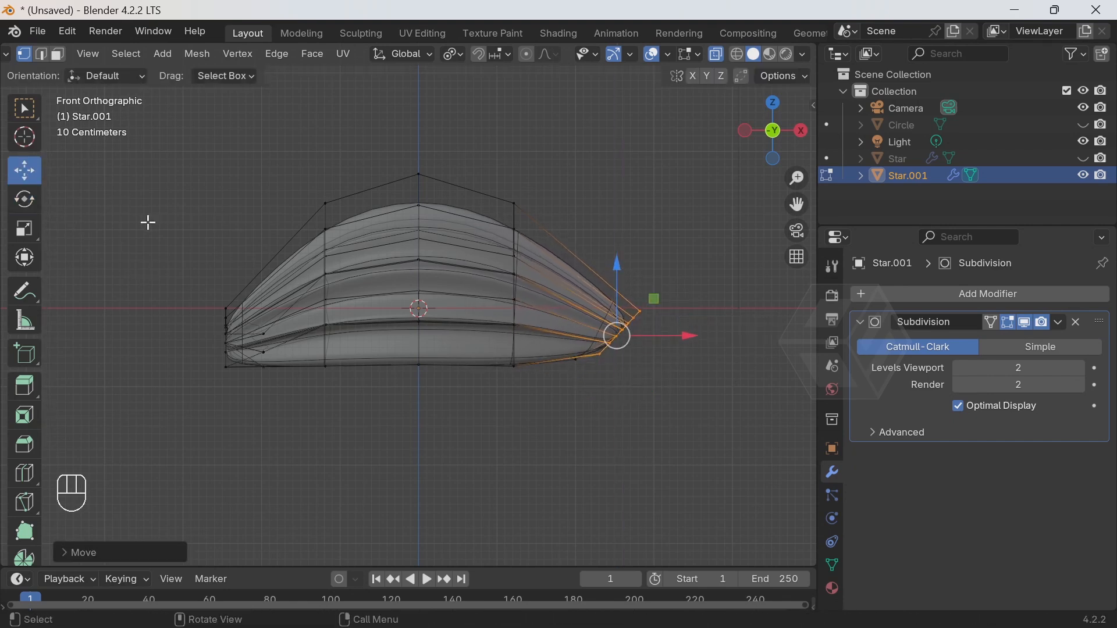
key("s")
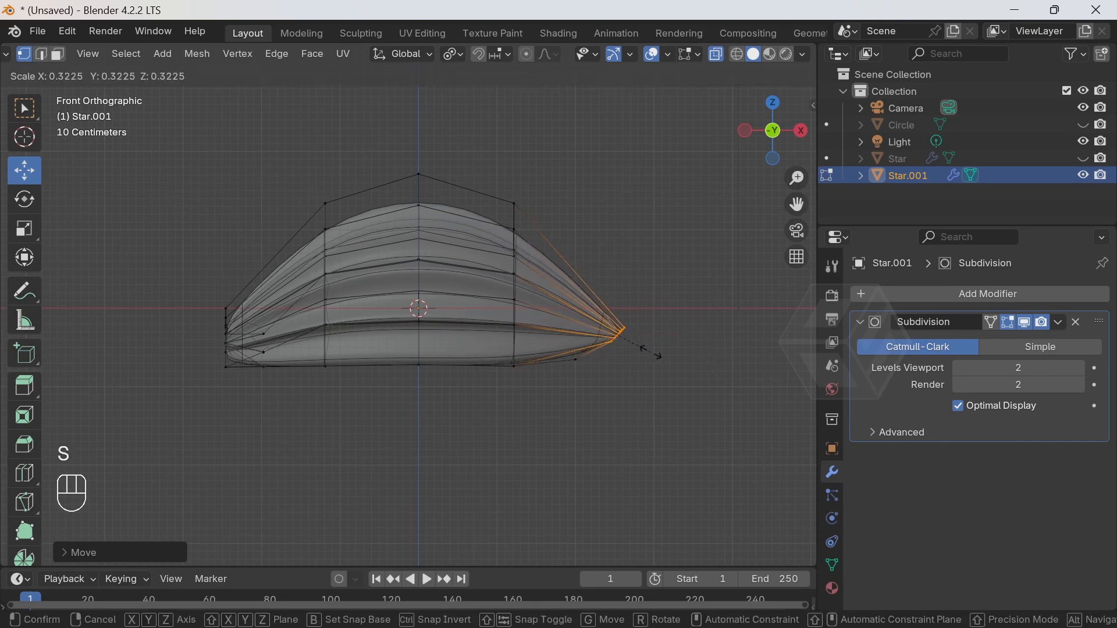
left_click(657, 353)
left_click_drag(618, 266, 619, 285)
Select the -X end's vertices and rotate them around Y so they tilt outward, mirroring the other end
left_click_drag(182, 264, 320, 421)
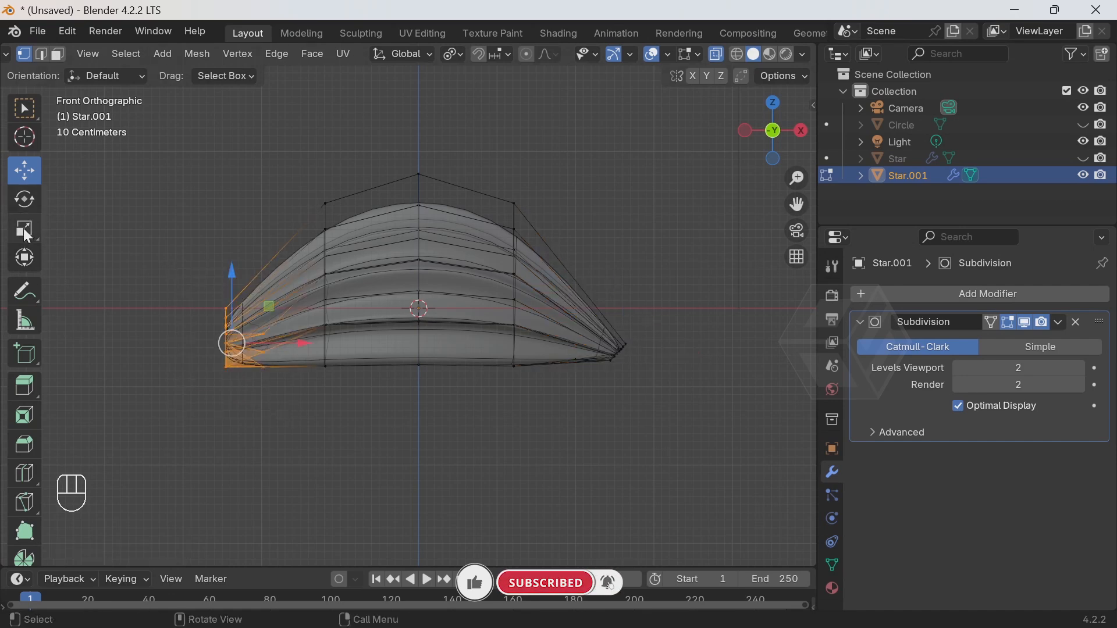
left_click(25, 201)
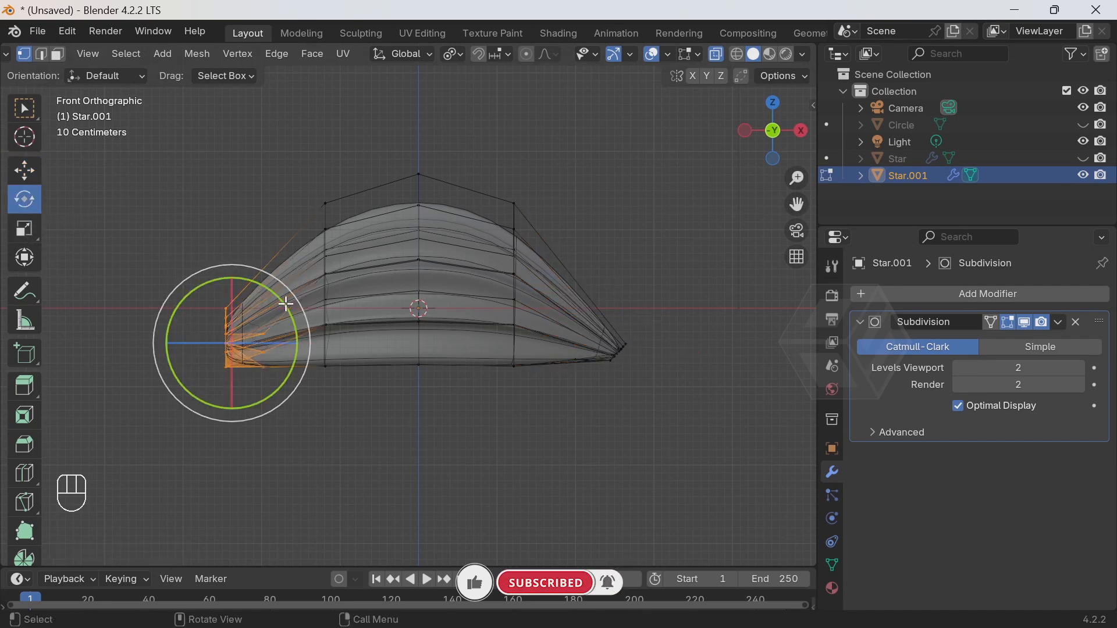
left_click_drag(286, 304, 236, 266)
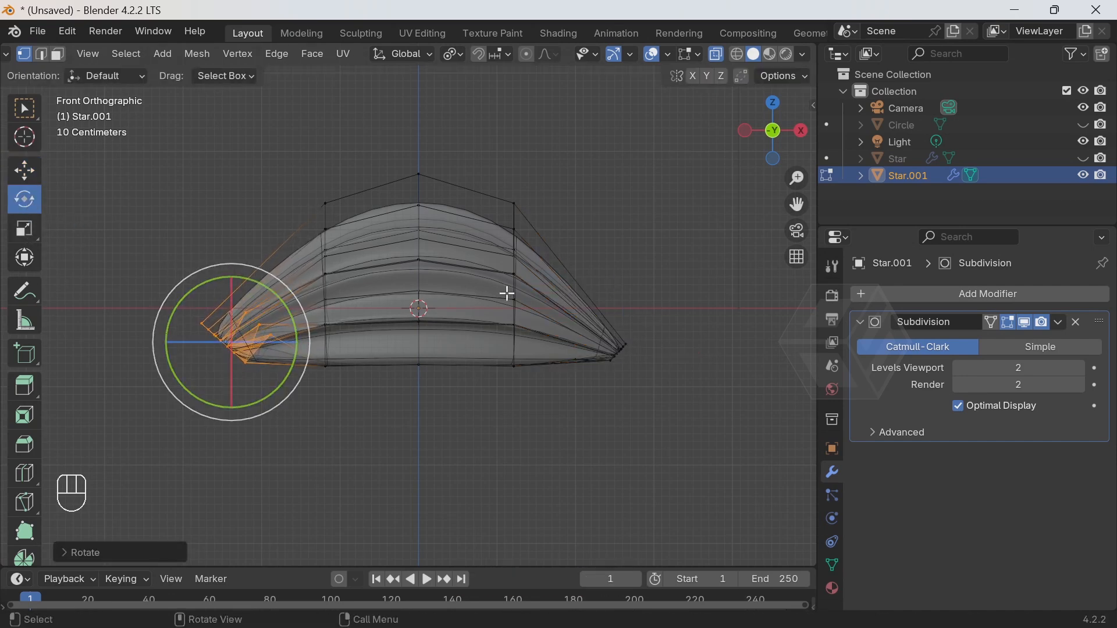
Scale the -X end's vertices down and adjust their height along Z
key("s")
left_click(211, 272)
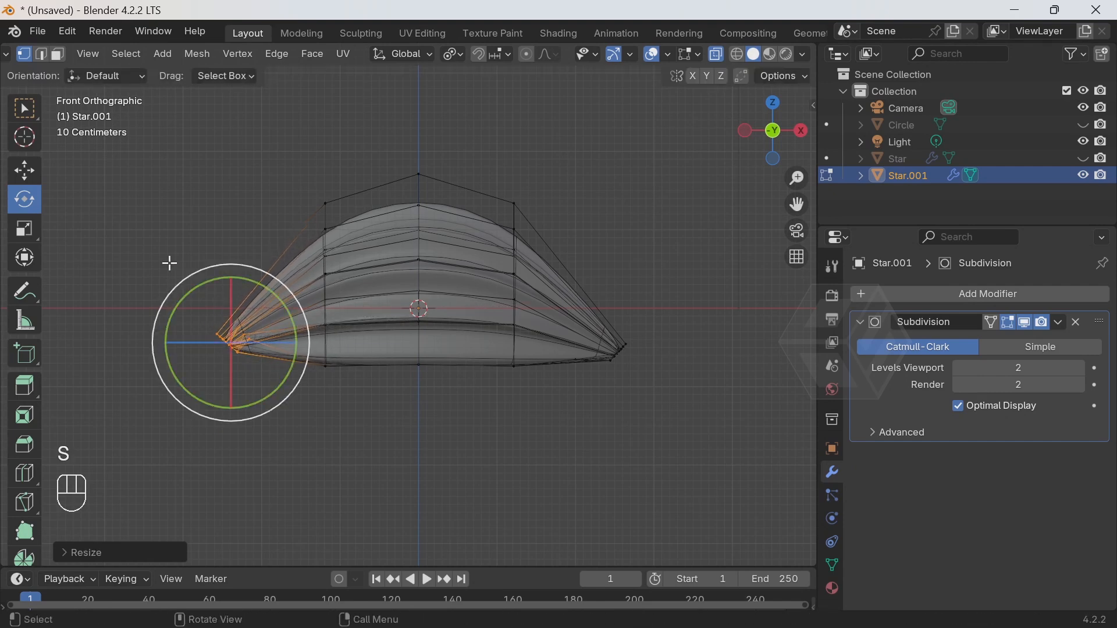
left_click(24, 169)
left_click_drag(232, 294, 232, 285)
Turn X-ray off and return the shell to Object Mode
middle_click_drag(499, 344, 669, 237)
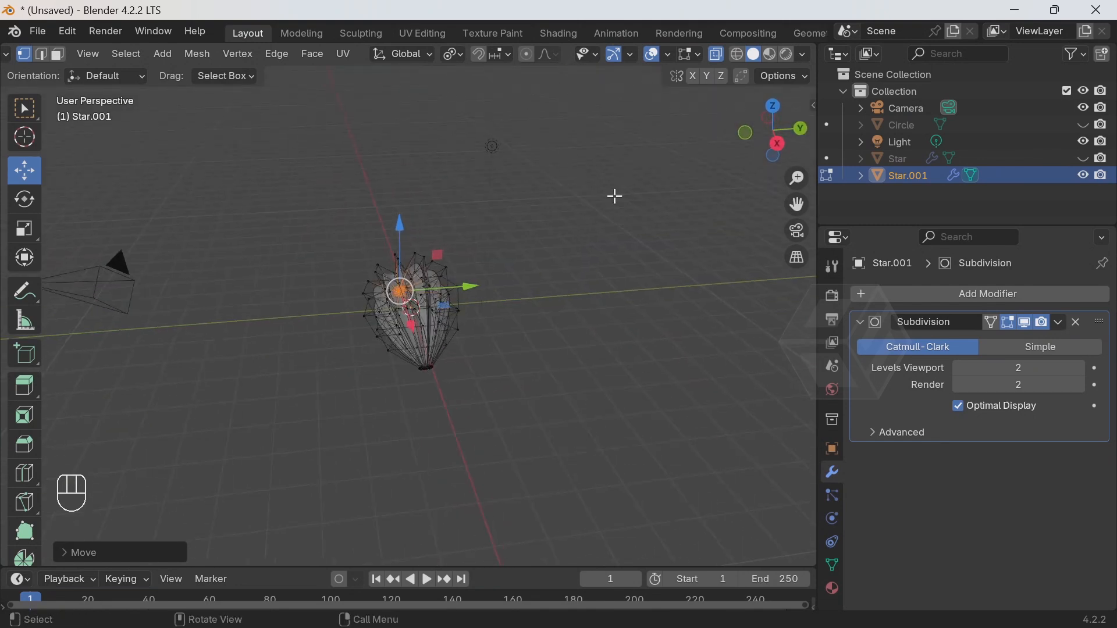
left_click(719, 58)
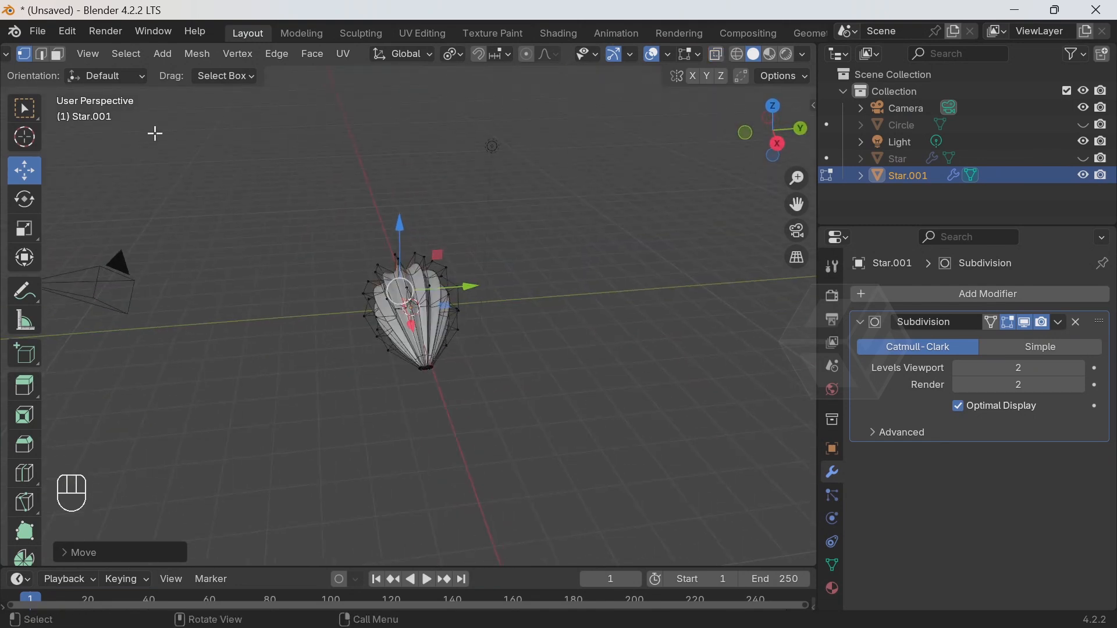
scroll(28, 51, "up", 3)
left_click(26, 54)
left_click(47, 70)
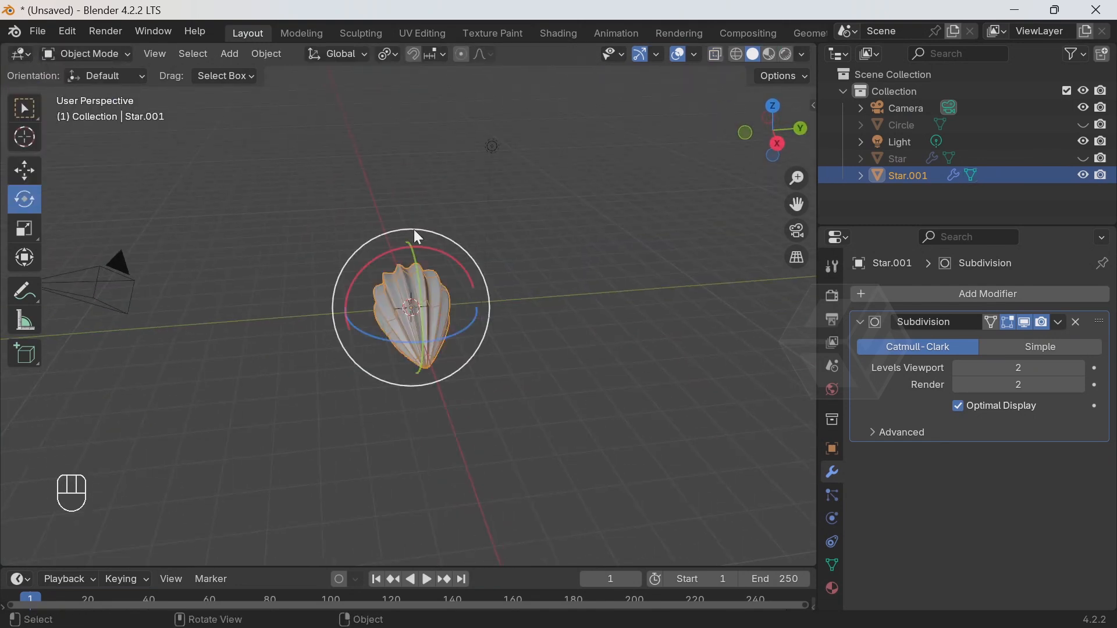
middle_click_drag(417, 301, 720, 239)
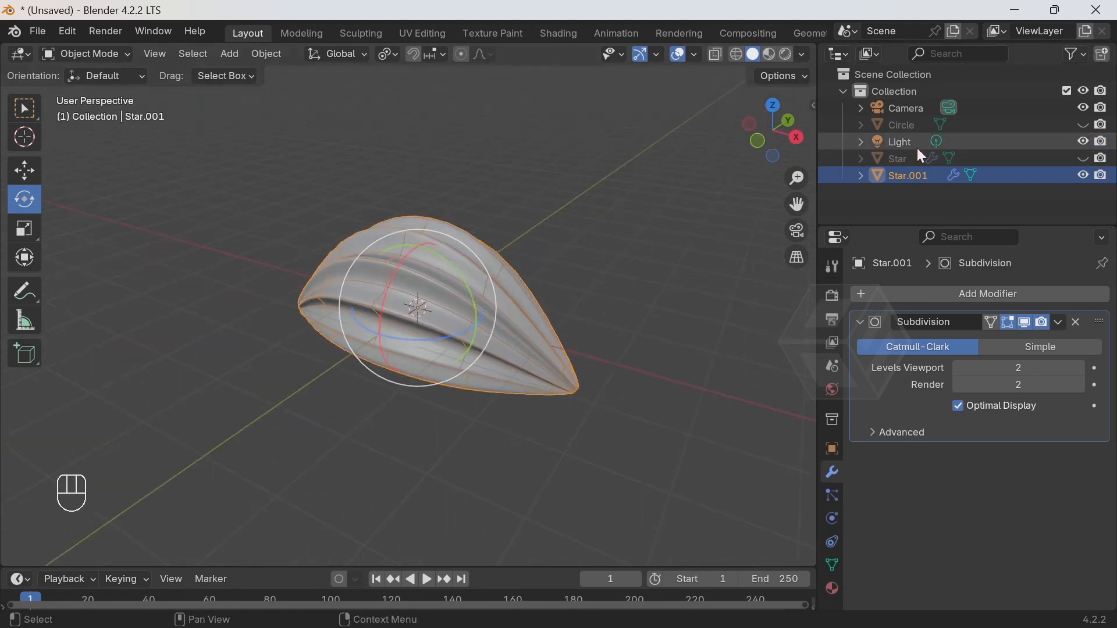
Unhide the Circle and Star objects, and scale the Star.001 shell down to about 0.2
left_click(1083, 124)
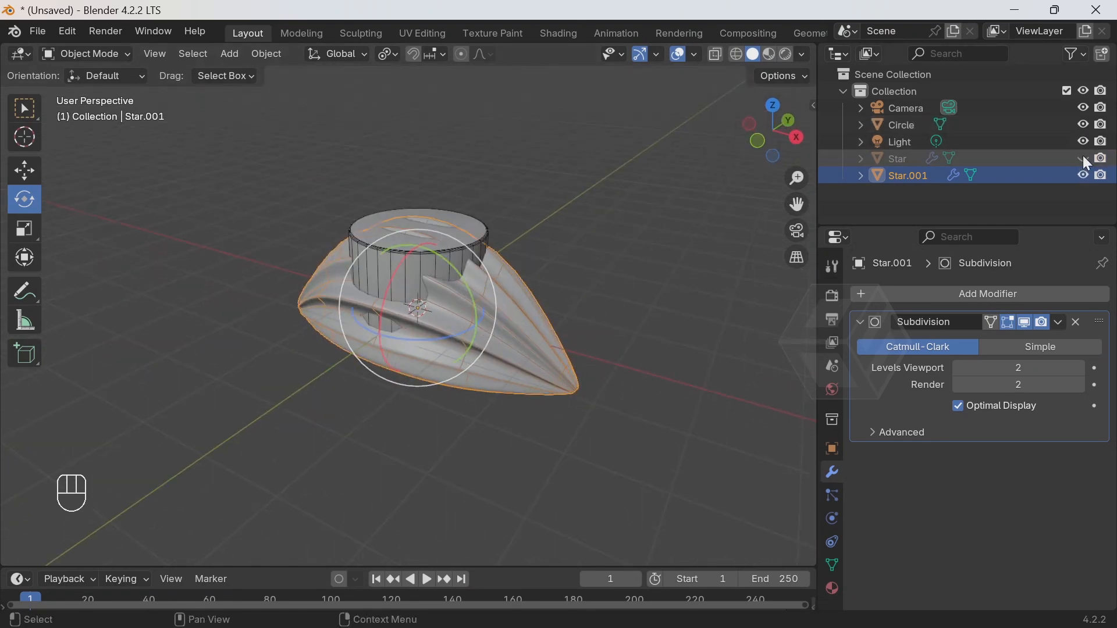
left_click(1083, 158)
scroll(467, 305, "up", 2)
left_click(268, 271)
left_click(628, 380)
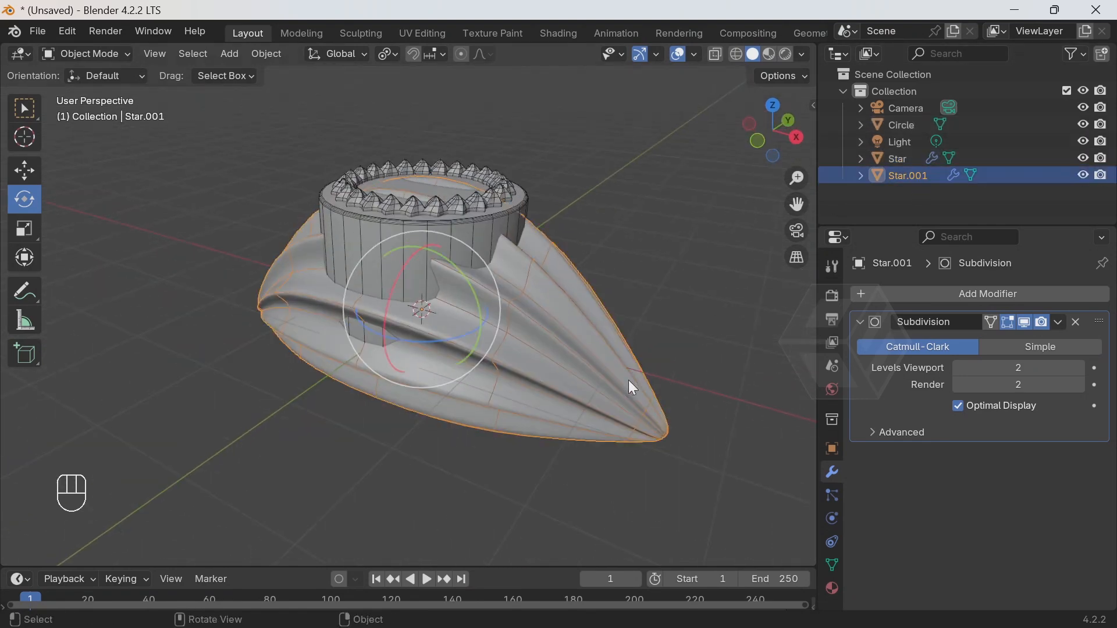
key("s")
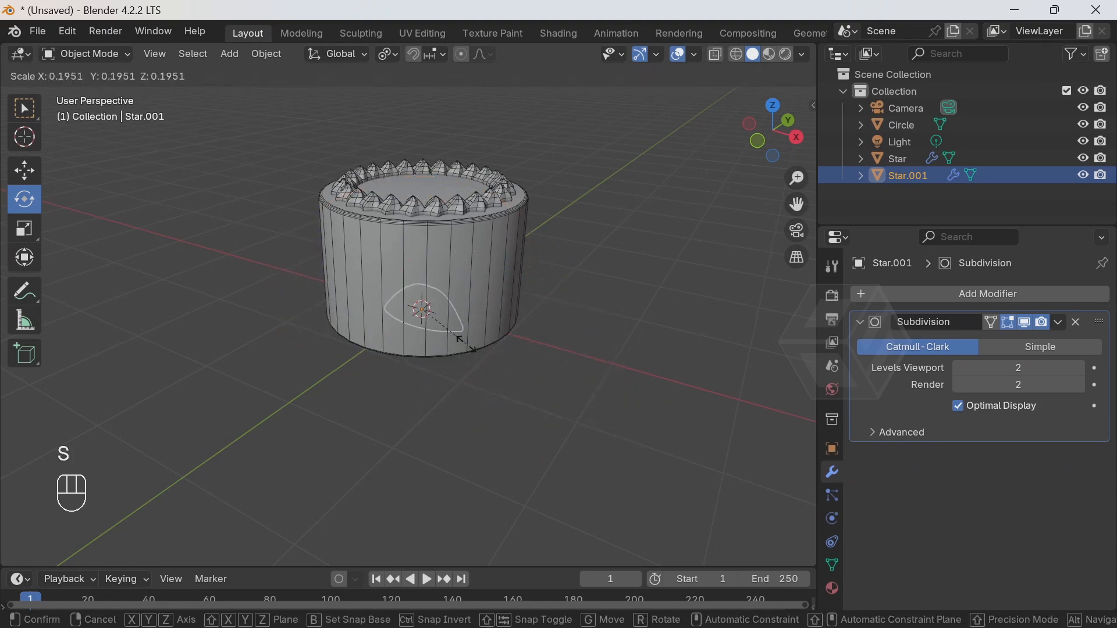
left_click(442, 332)
Move the shell up along Z to the cake's top surface and along negative Y to its outer rim
left_click(24, 169)
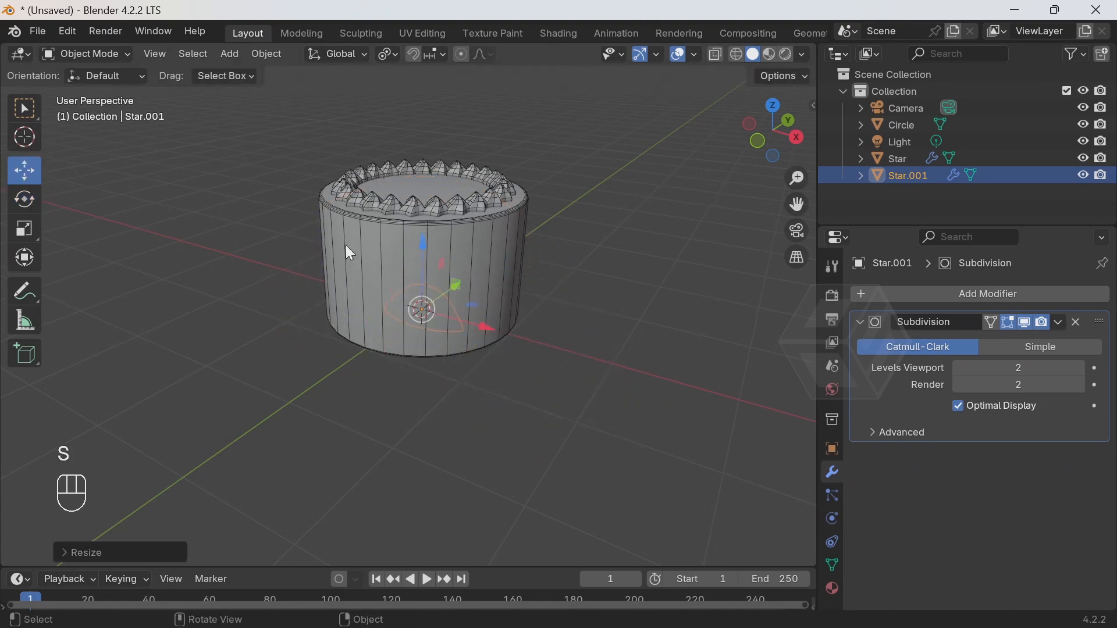
left_click_drag(421, 243, 427, 123)
scroll(465, 163, "up", 3)
middle_click_drag(481, 152, 504, 258, "shift")
key("g")
key("y")
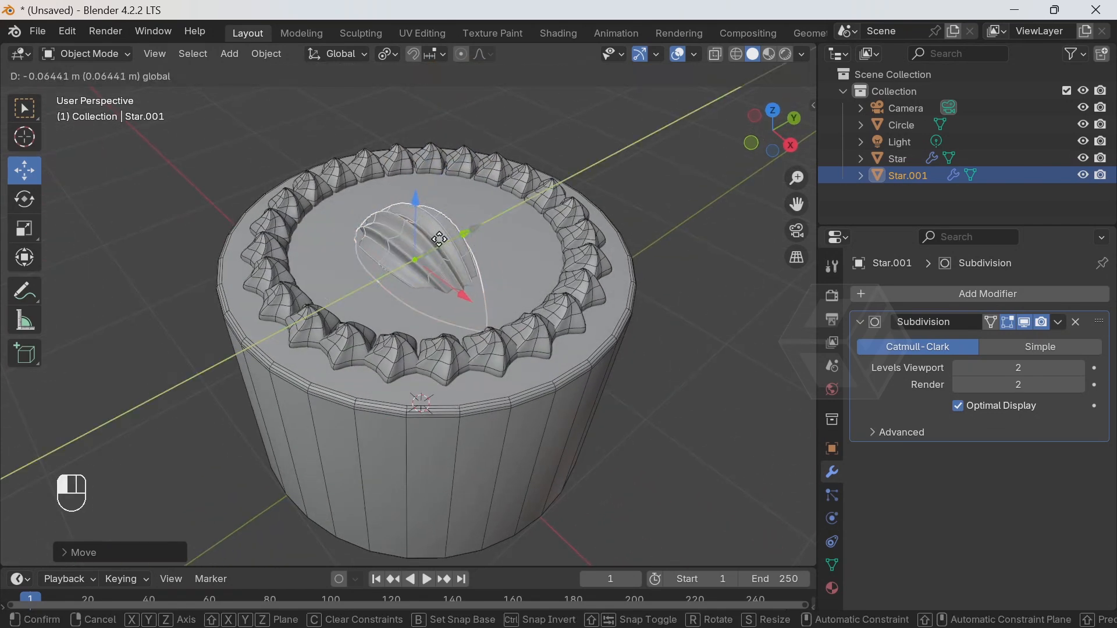
left_click(274, 285)
Scale the shell down to roughly a third of its size and turn off the Wireframe overlay
key("s")
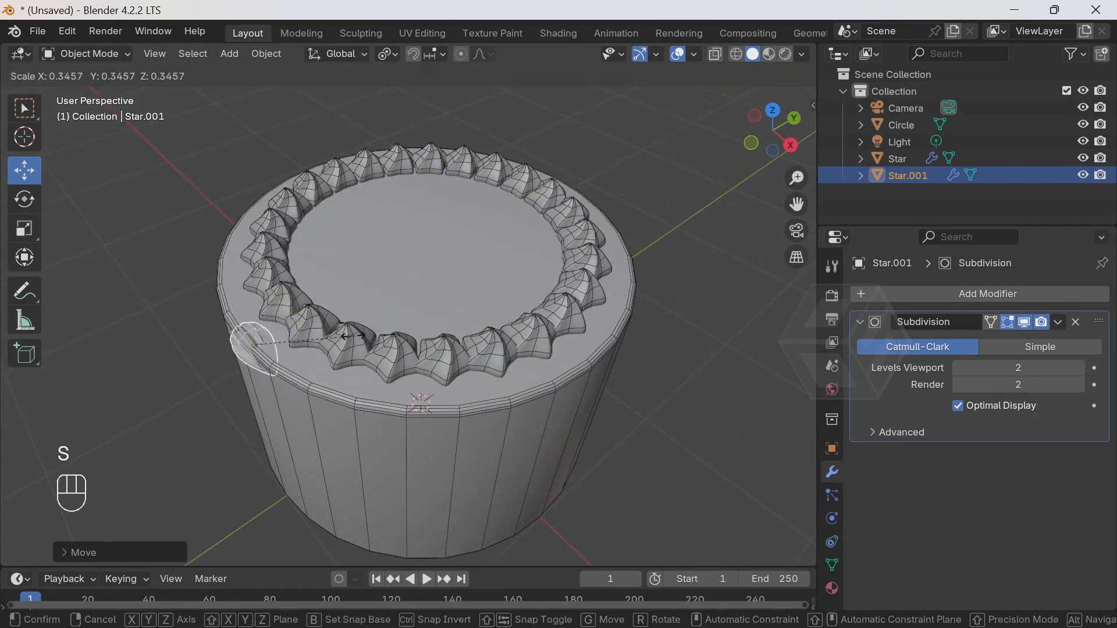
left_click(336, 345)
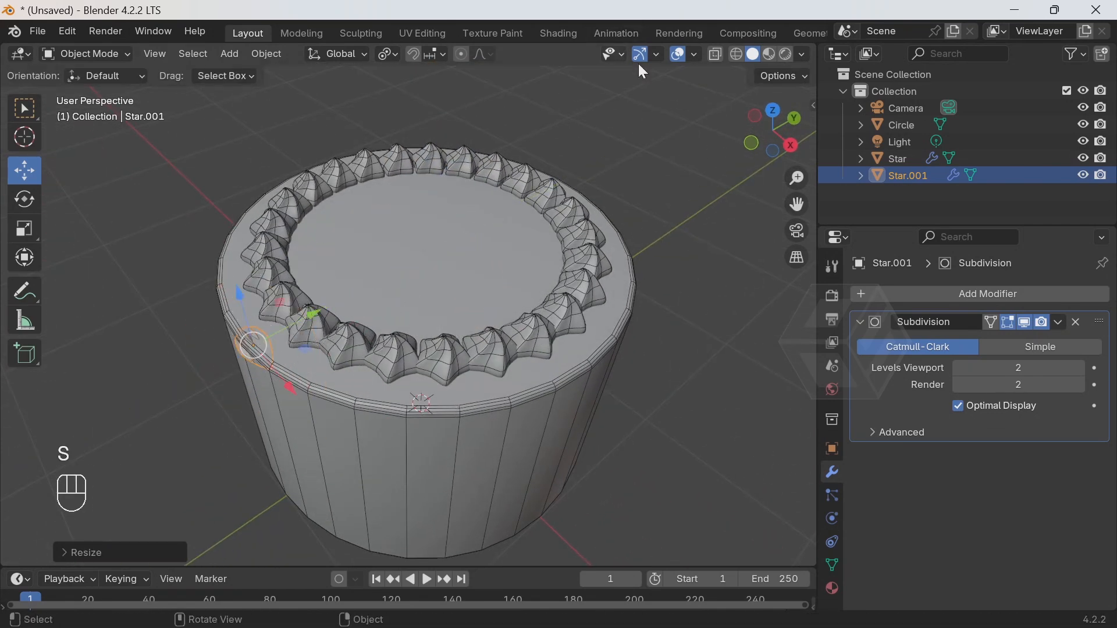
left_click(693, 53)
left_click(590, 337)
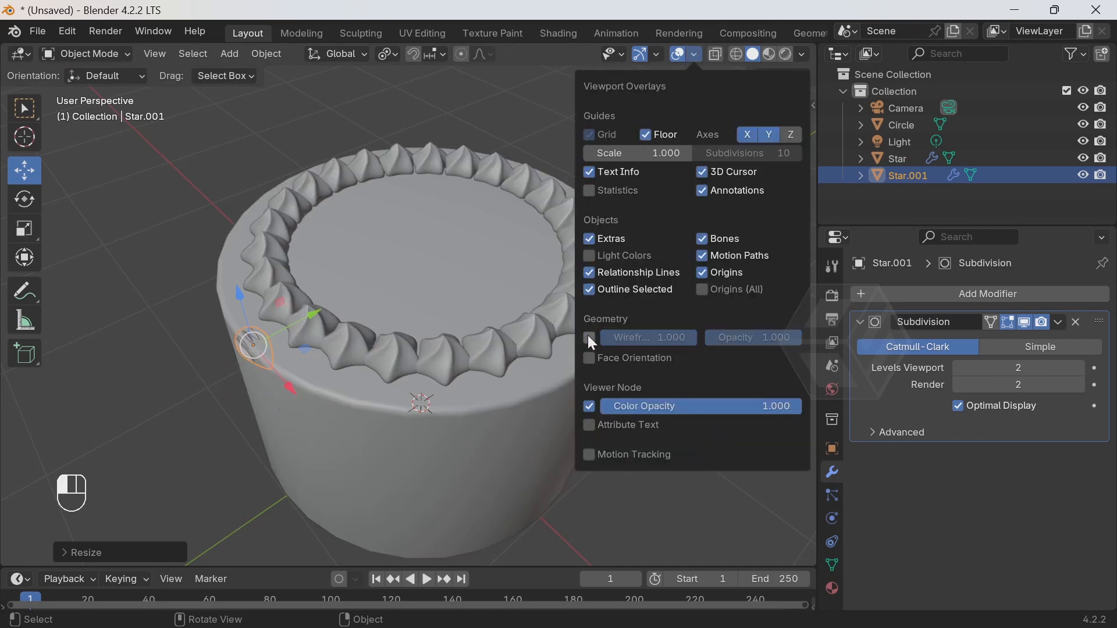
In top view, move the shell slightly outward along negative Y so it straddles the cake's rim
middle_click_drag(484, 239, 329, 200)
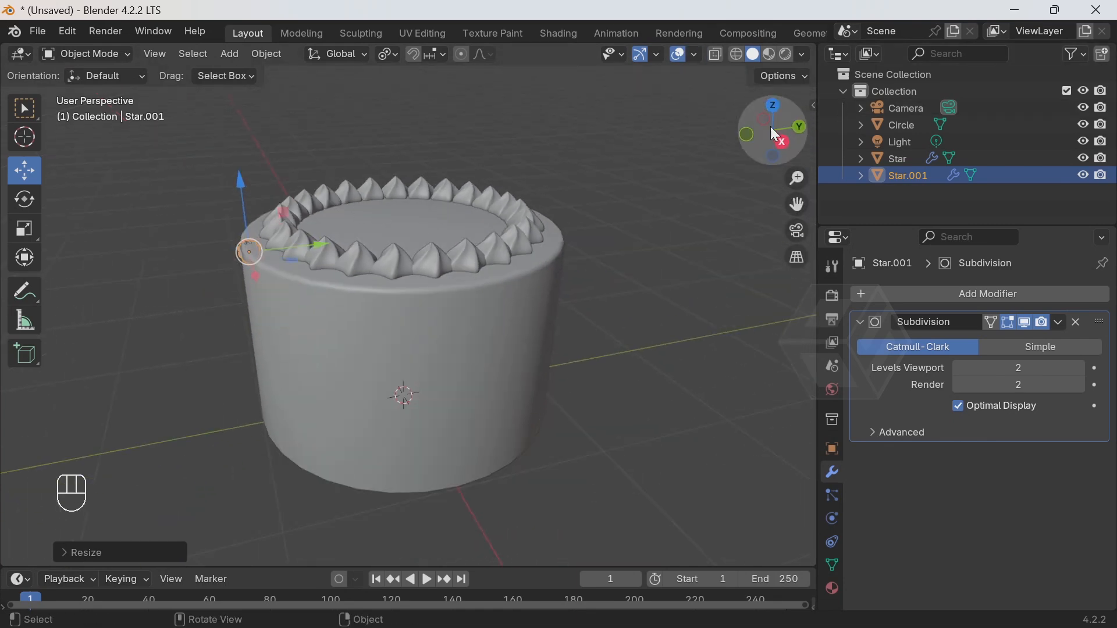
left_click(771, 106)
middle_click_drag(524, 397, 504, 249, "shift")
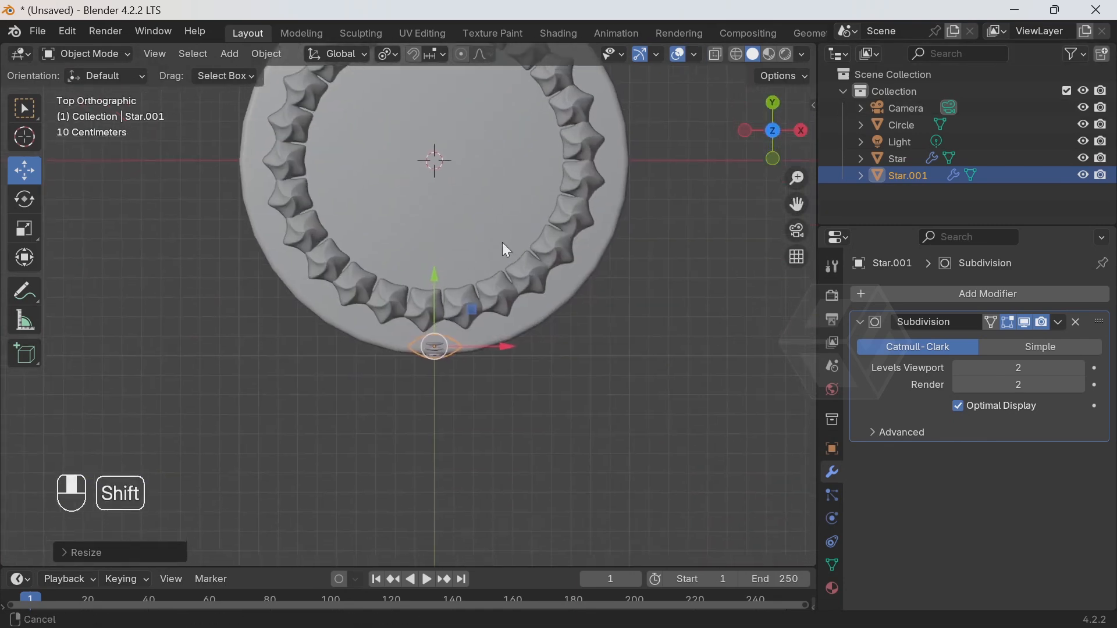
scroll(498, 264, "up", 4)
left_click_drag(500, 394, 500, 406)
scroll(560, 444, "down", 3)
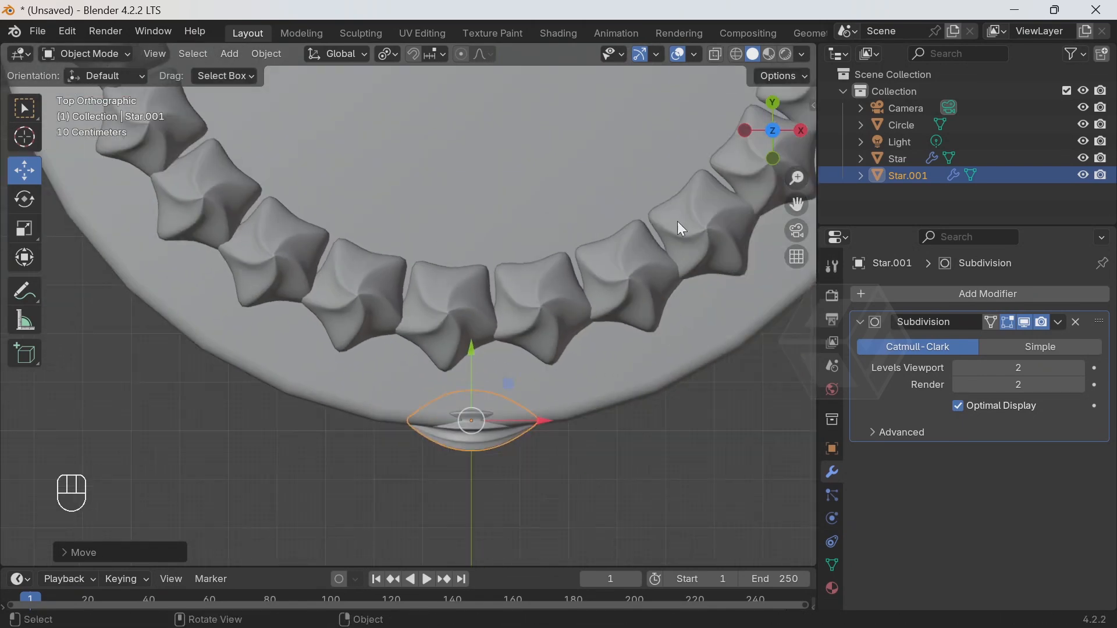
In front view, move the Star.001 shell up along Z so it sits level with the cake's top rim
middle_click_drag(619, 388, 495, 339)
left_click(772, 131)
scroll(490, 332, "up", 4)
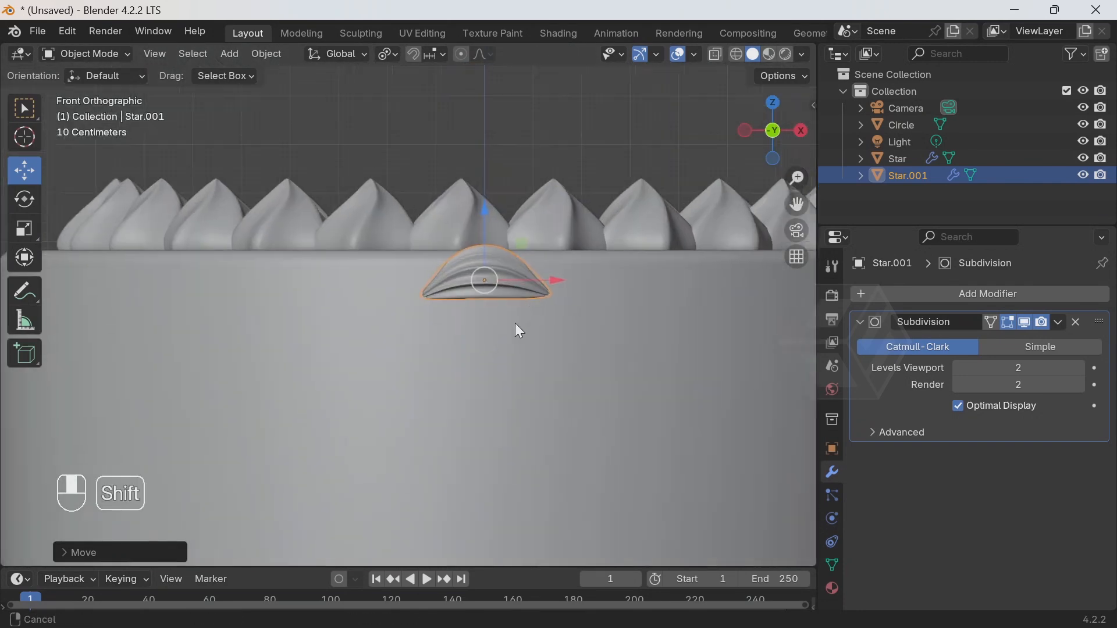
middle_click_drag(527, 304, 497, 360, "shift")
left_click_drag(452, 264, 458, 232)
middle_click_drag(458, 231, 406, 291)
scroll(394, 348, "up", 1)
scroll(406, 291, "up", 1)
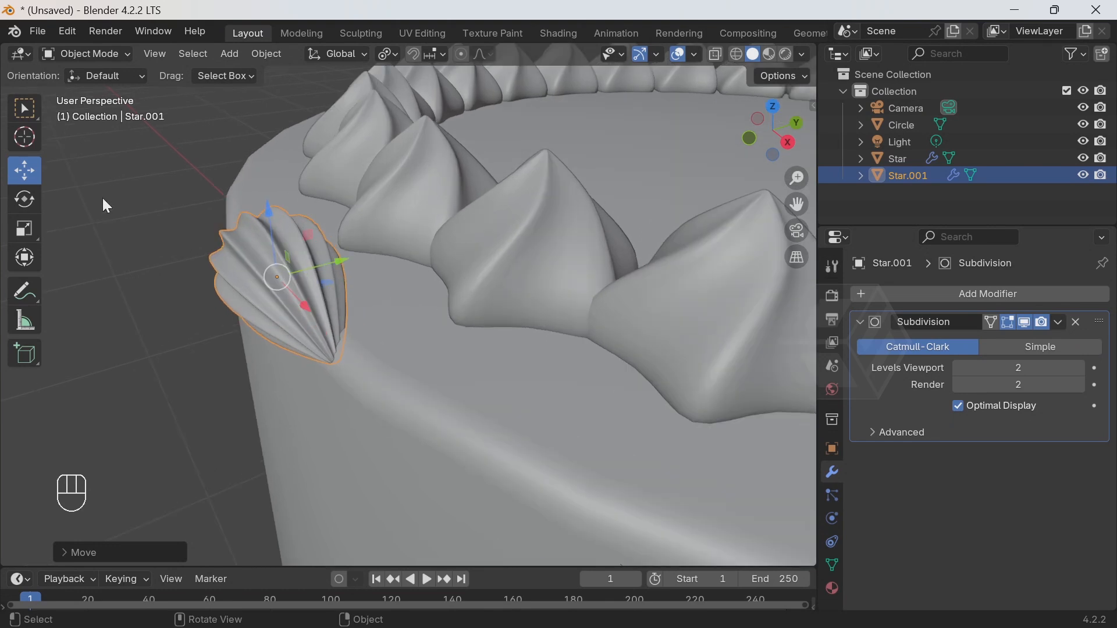
Rotate the shell in two small adjustments so it tilts to follow the rounded edge of the cake
left_click(25, 199)
left_click_drag(230, 233, 212, 274)
middle_click_drag(221, 269, 328, 235)
mouse_move(200, 172)
left_mouse_down()
mouse_move(214, 158)
mouse_move(208, 169)
mouse_move(221, 174)
left_mouse_up()
middle_click_drag(268, 212, 332, 336)
scroll(332, 336, "up", 1)
Move the tilted shell slightly outward along negative Y and fine-tune its position against the cake's rim
left_click(22, 165)
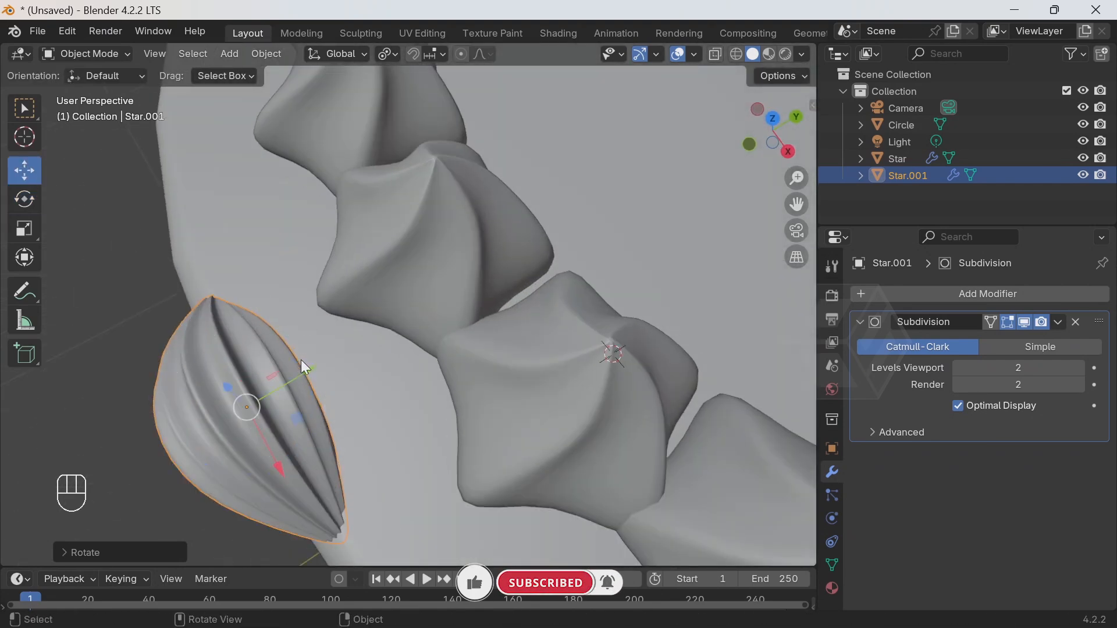
left_click_drag(317, 368, 294, 374)
middle_click_drag(295, 374, 532, 313)
left_click_drag(560, 230, 562, 235)
scroll(612, 271, "down", 3)
middle_click_drag(613, 271, 477, 301)
scroll(505, 277, "down", 2)
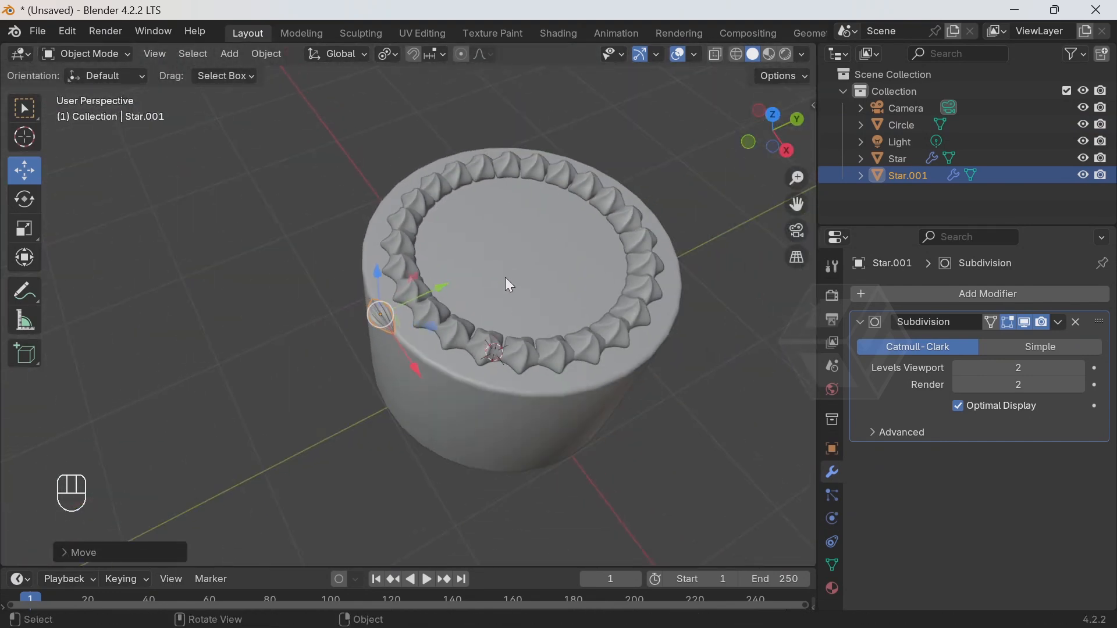
In top view, scale the shell up by roughly a quarter to suit the size of the cake's rim
left_click(778, 117)
middle_click_drag(541, 213, 531, 279, "shift")
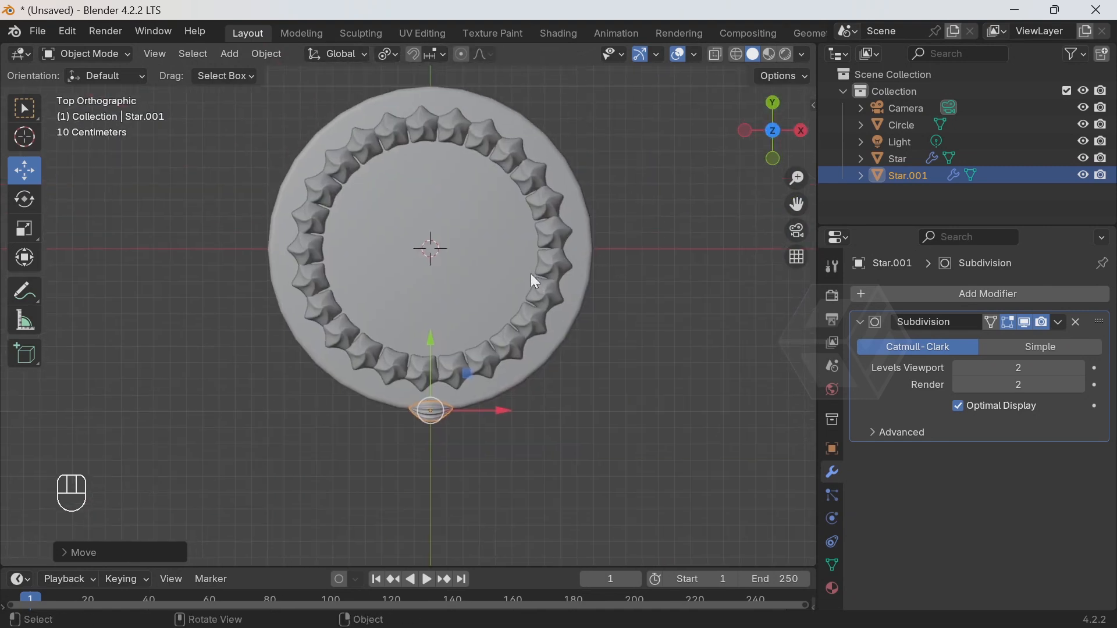
scroll(530, 273, "up", 2)
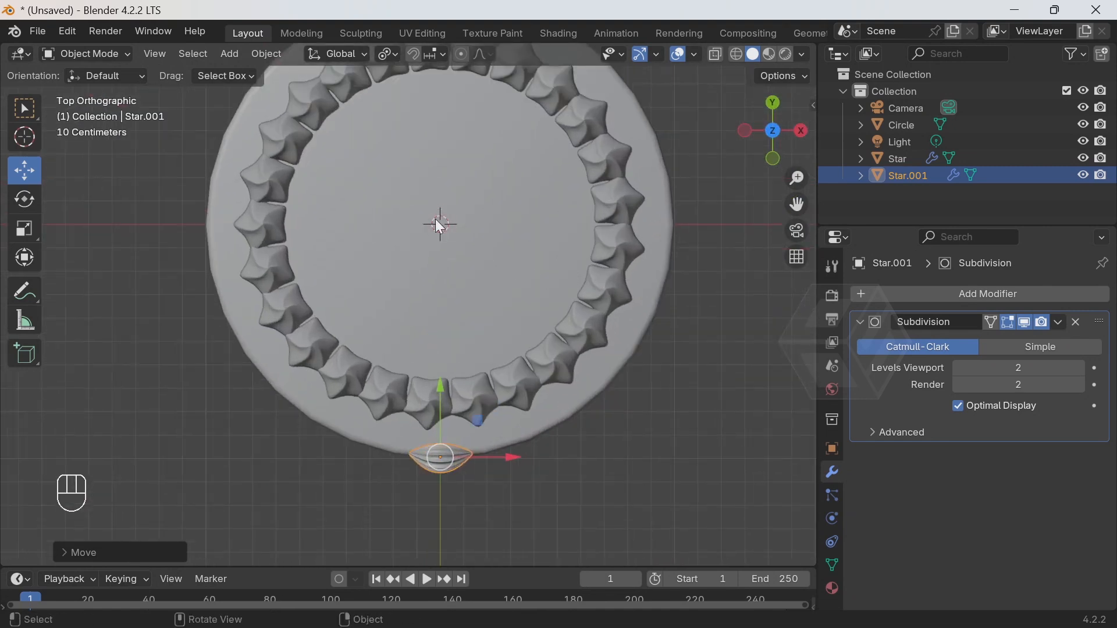
scroll(434, 224, "down", 3)
middle_click_drag(465, 227, 462, 284, "shift")
scroll(460, 285, "up", 3)
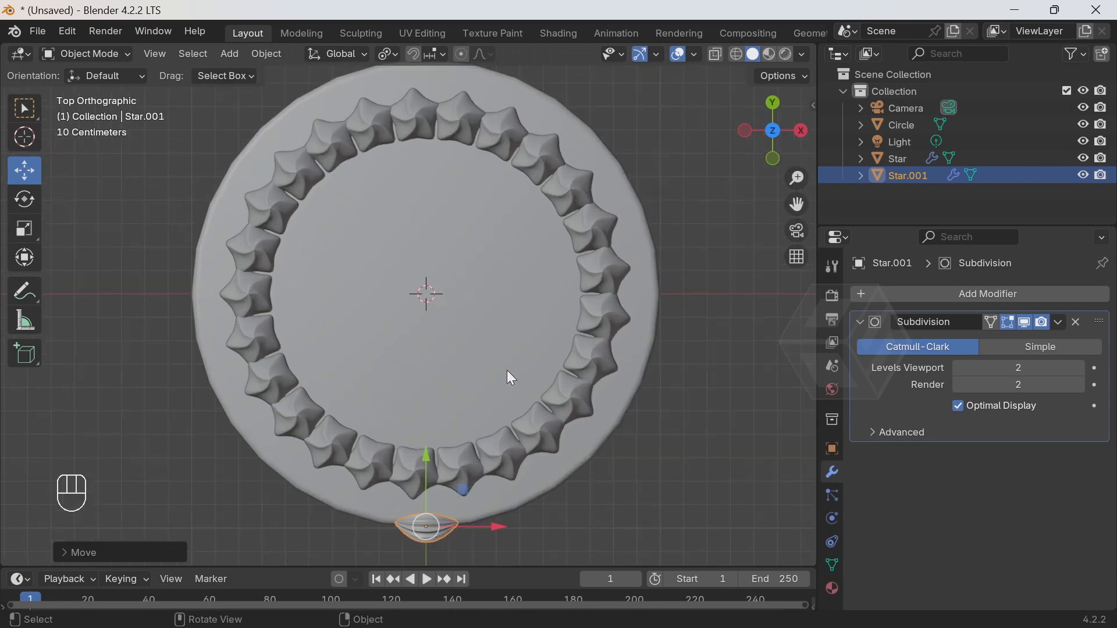
key("s")
left_click(598, 375)
middle_click_drag(594, 375, 534, 256)
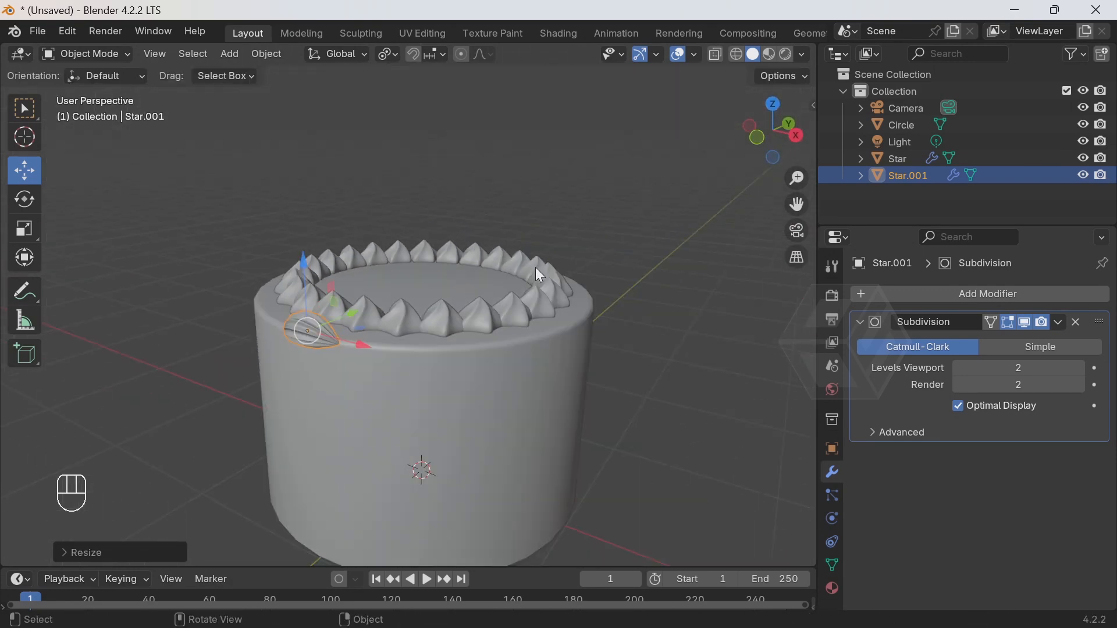
Scale the shell piece up by about 1.11 and select its whole mesh in Edit Mode, seen from the top
key("s")
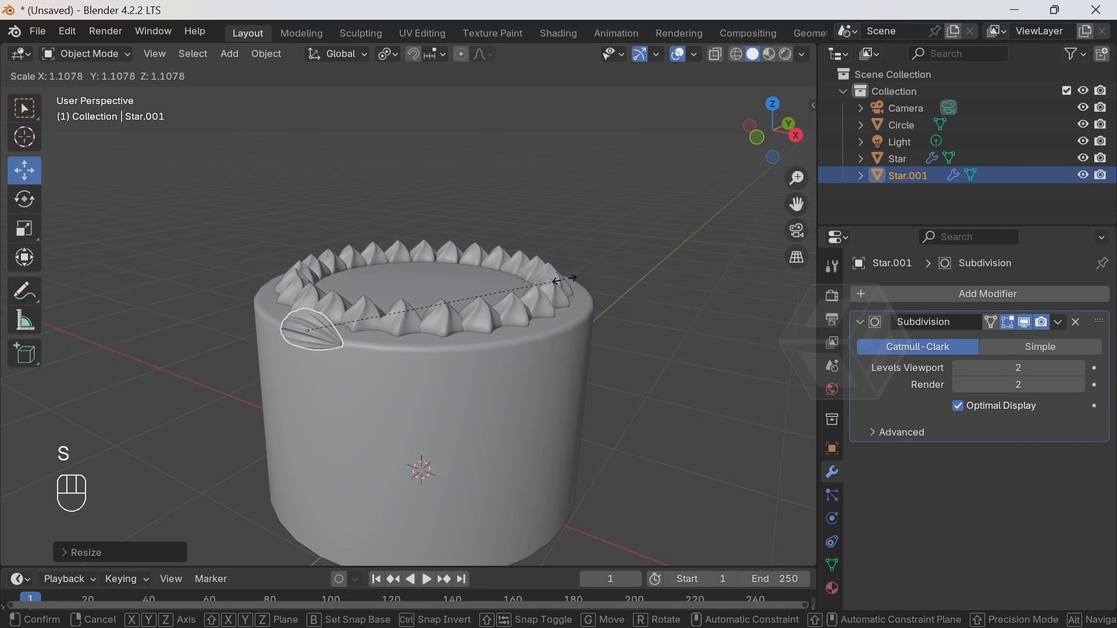
left_click(565, 280)
left_click(776, 105)
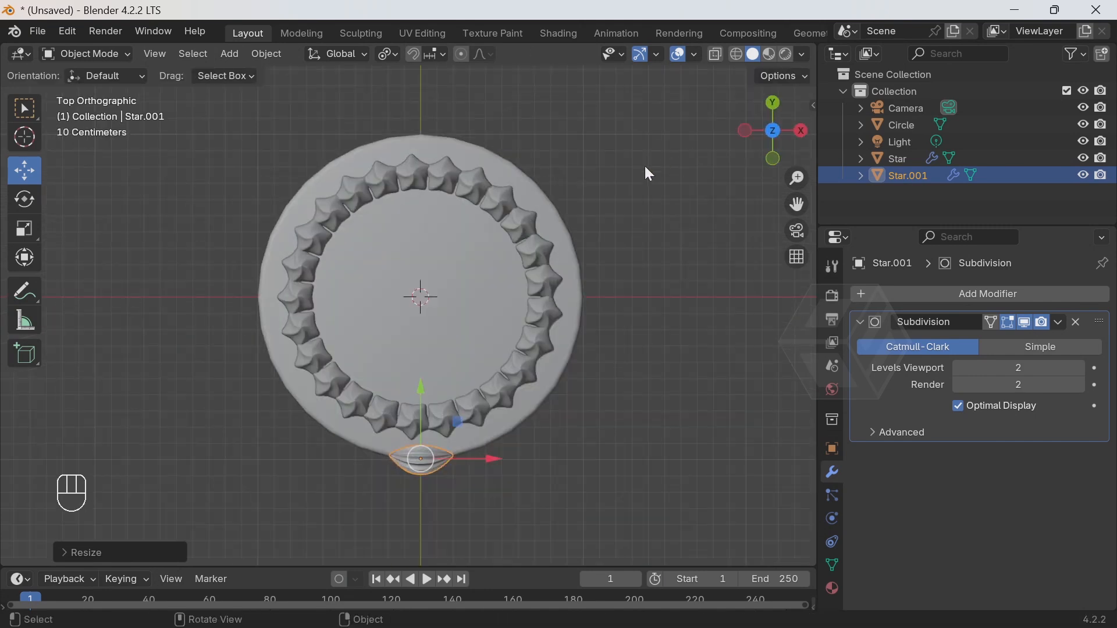
left_click(91, 56)
left_click(88, 90)
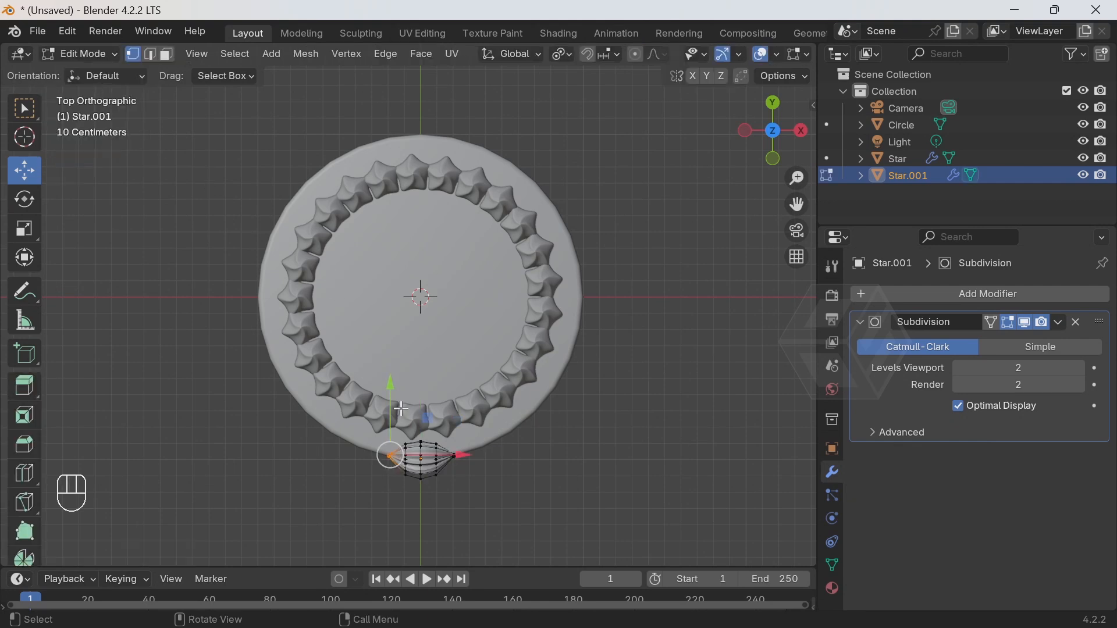
key("a")
Spin the selected shell mesh around the cake's center with 25 steps and a 360° angle
scroll(22, 483, "down", 3)
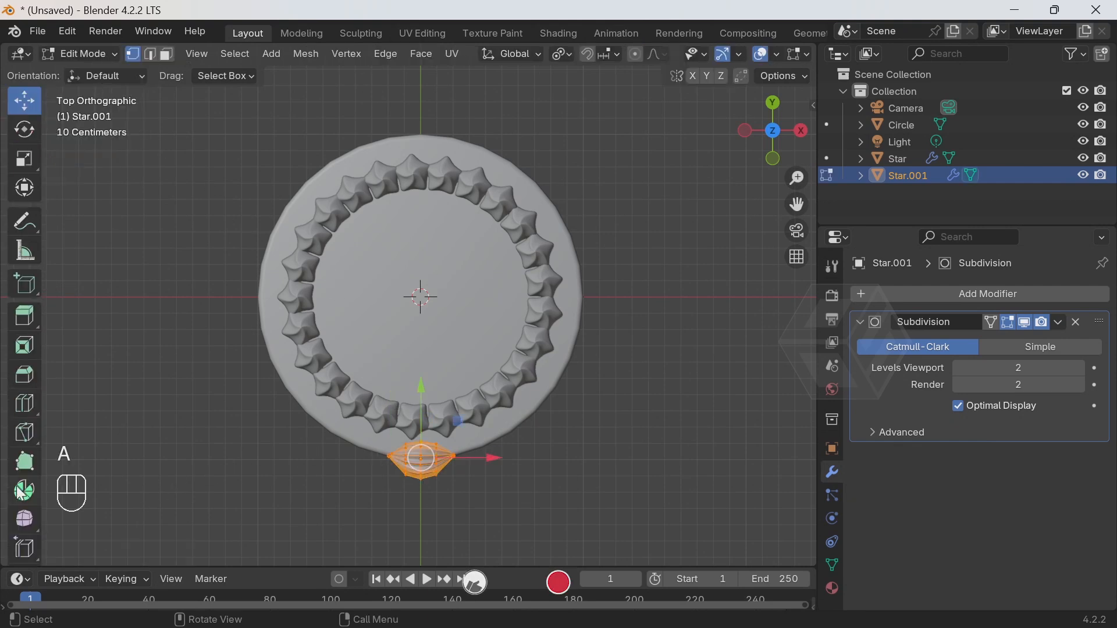
left_click(26, 491)
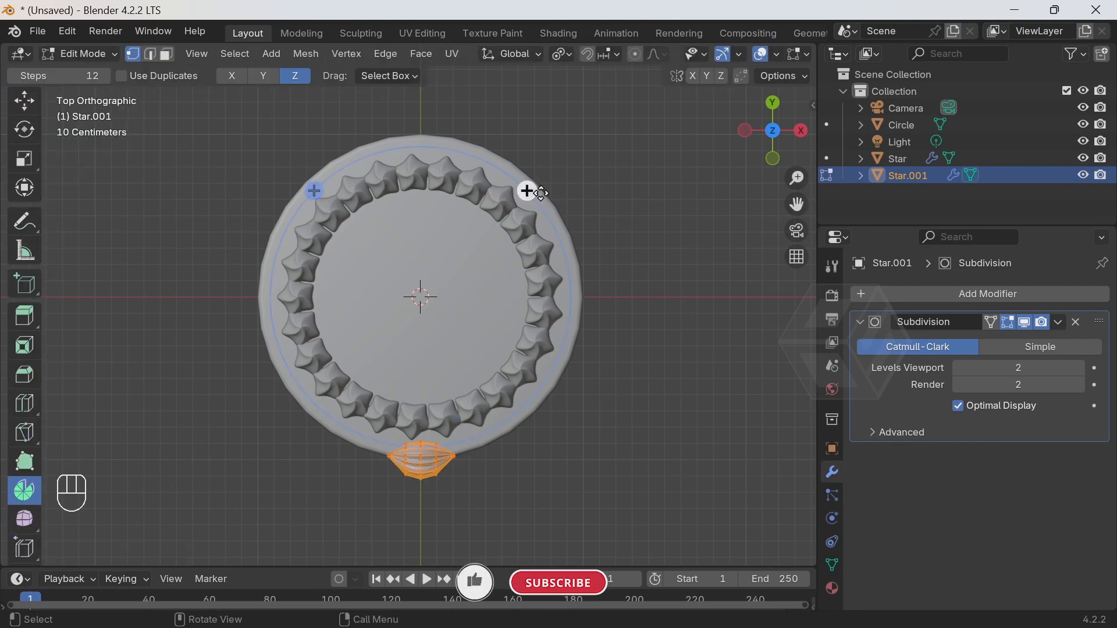
left_click_drag(528, 192, 597, 544)
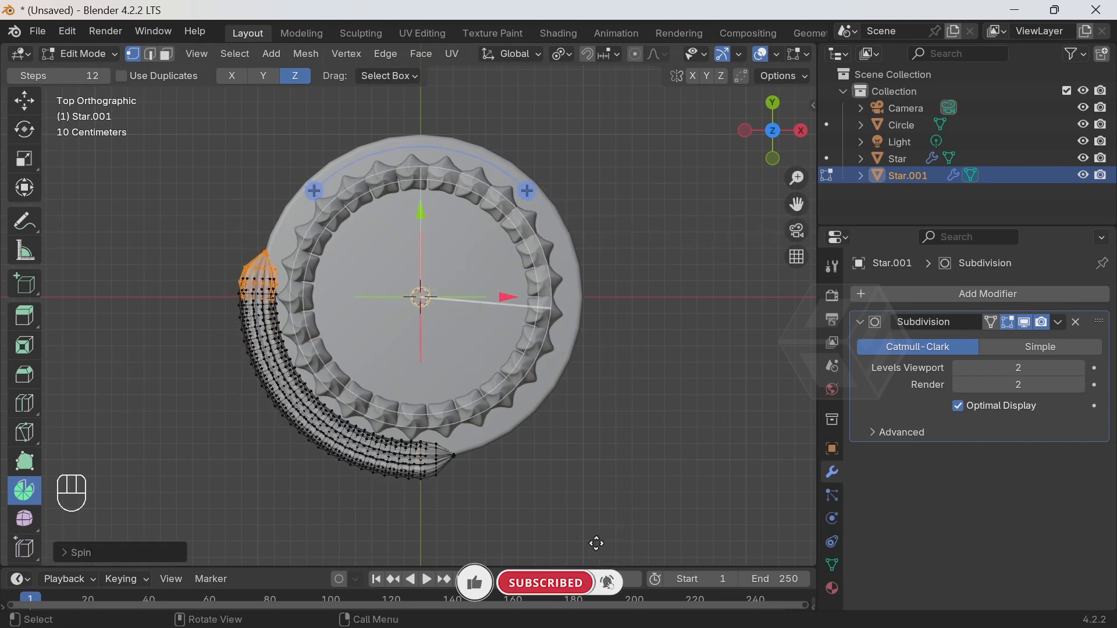
left_click(153, 561)
left_click(217, 406)
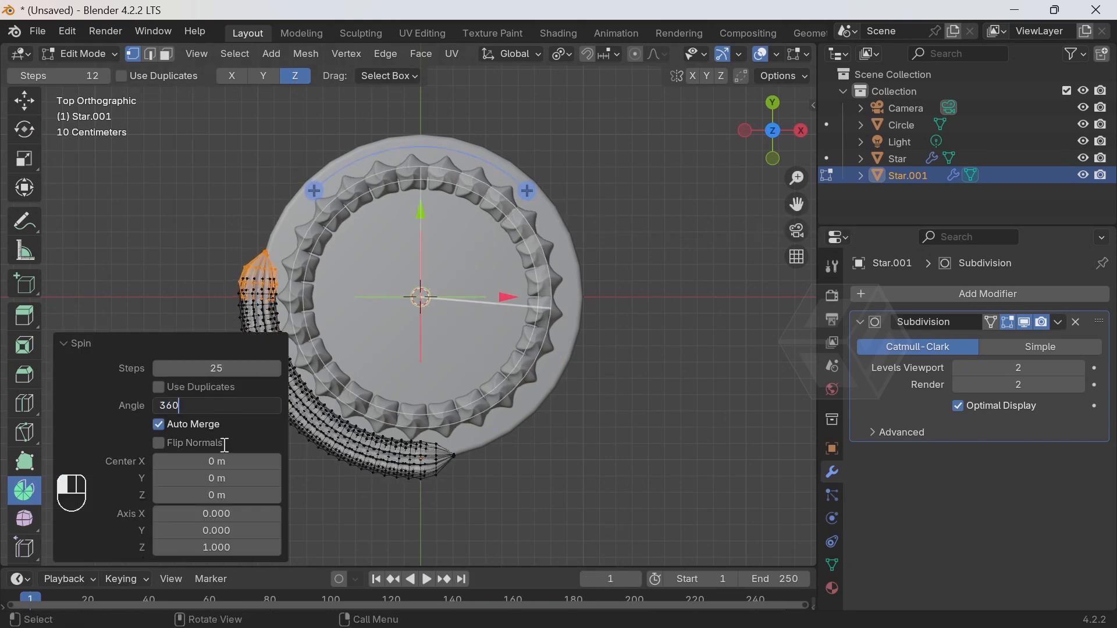
key("Return")
Set the spin's step count to 18 so neighboring shells meet end to end
middle_click_drag(444, 370, 451, 323)
left_click(159, 369)
left_click(160, 369)
left_click(159, 369)
left_click(159, 369)
left_click(160, 369)
left_click(159, 369)
left_click(159, 369)
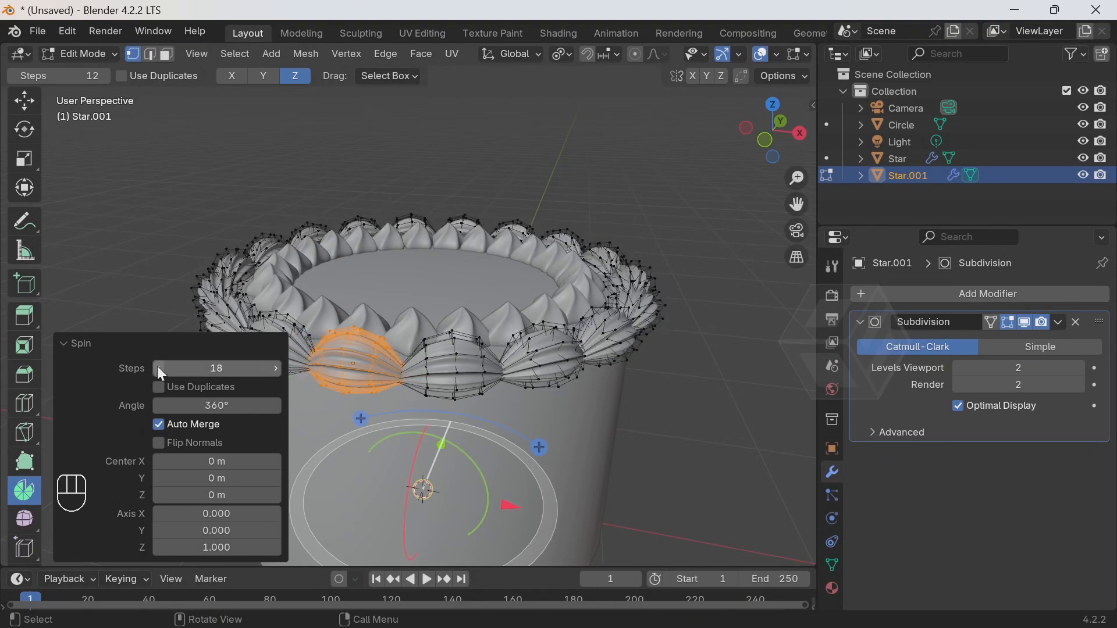
left_click(276, 368)
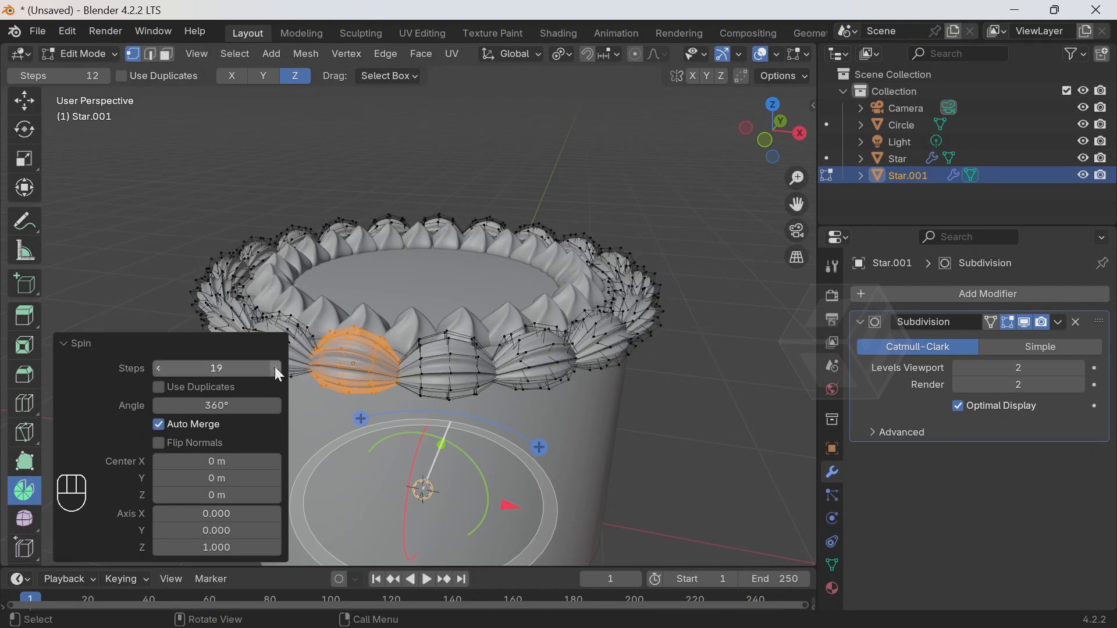
scroll(138, 174, "up", 1)
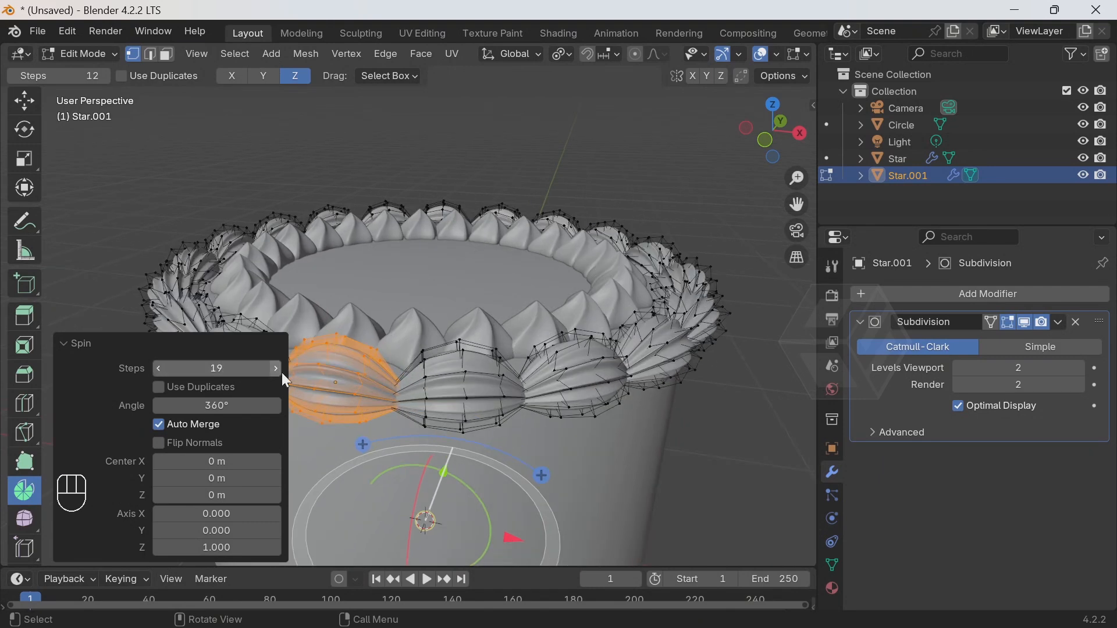
left_click(159, 369)
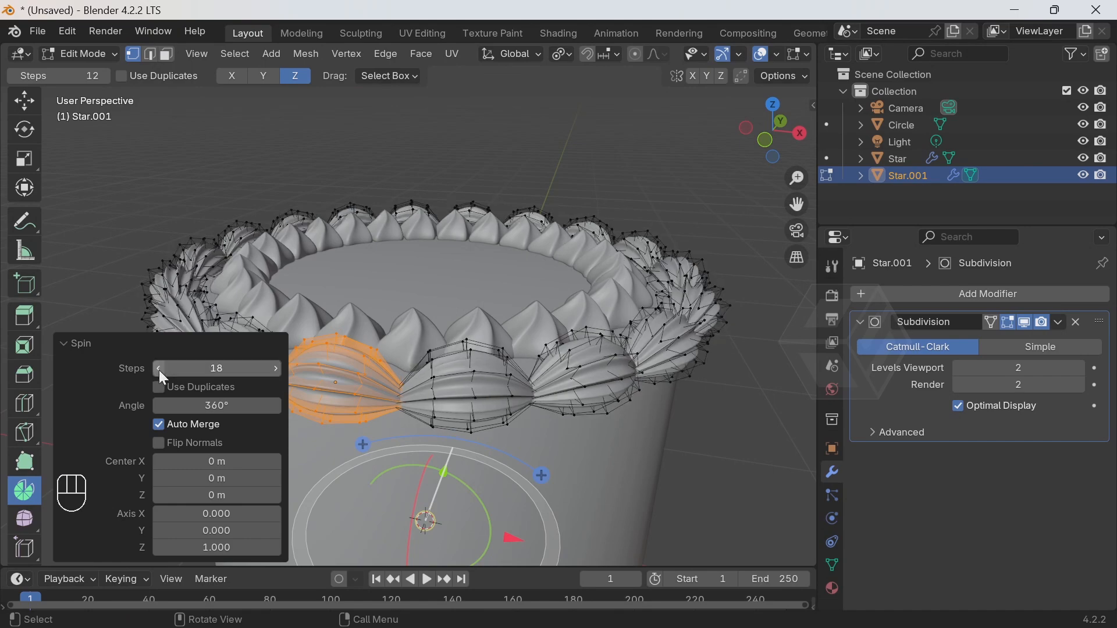
Try scaling all shells of the outer ring to about 0.8 around individual origins, returning to Object Mode
middle_click_drag(369, 300, 460, 272)
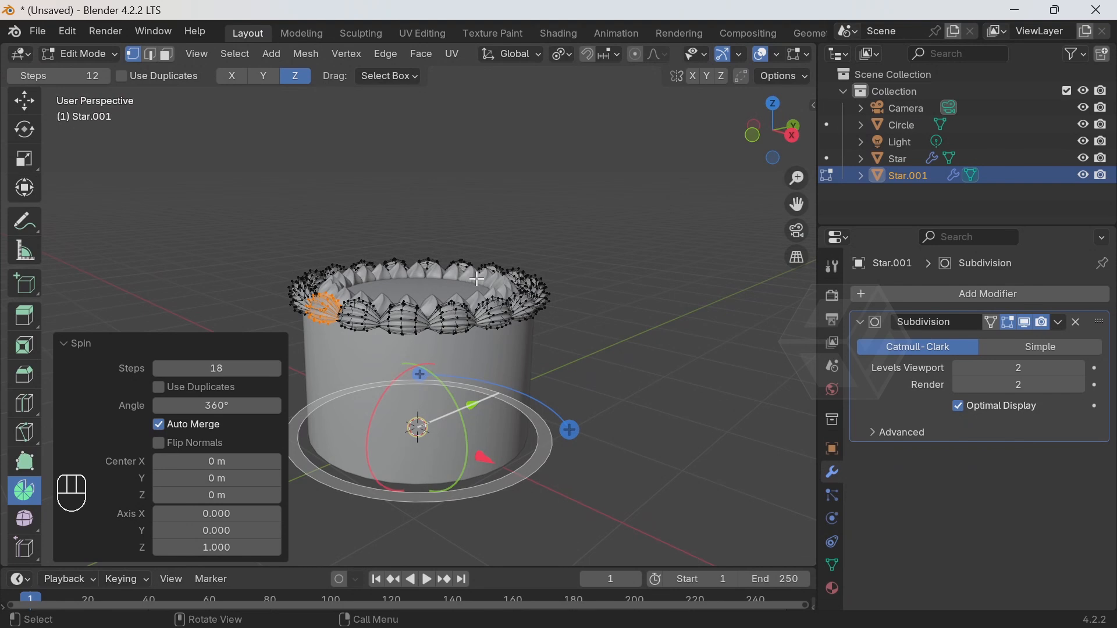
key("a")
middle_click_drag(562, 304, 563, 339)
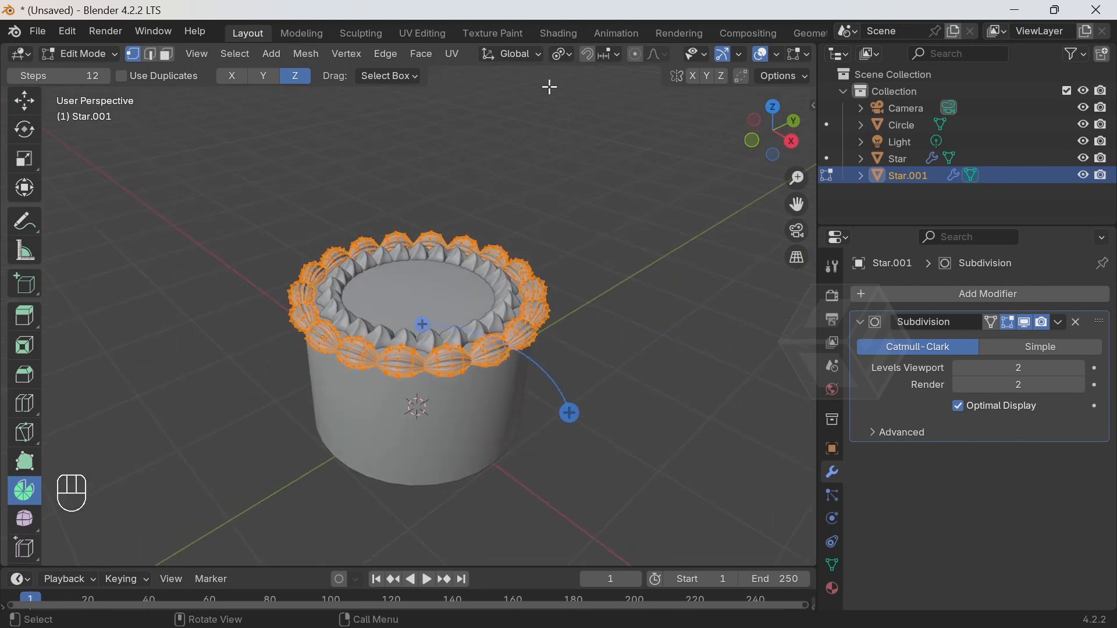
left_click(564, 53)
left_click(595, 131)
key("s")
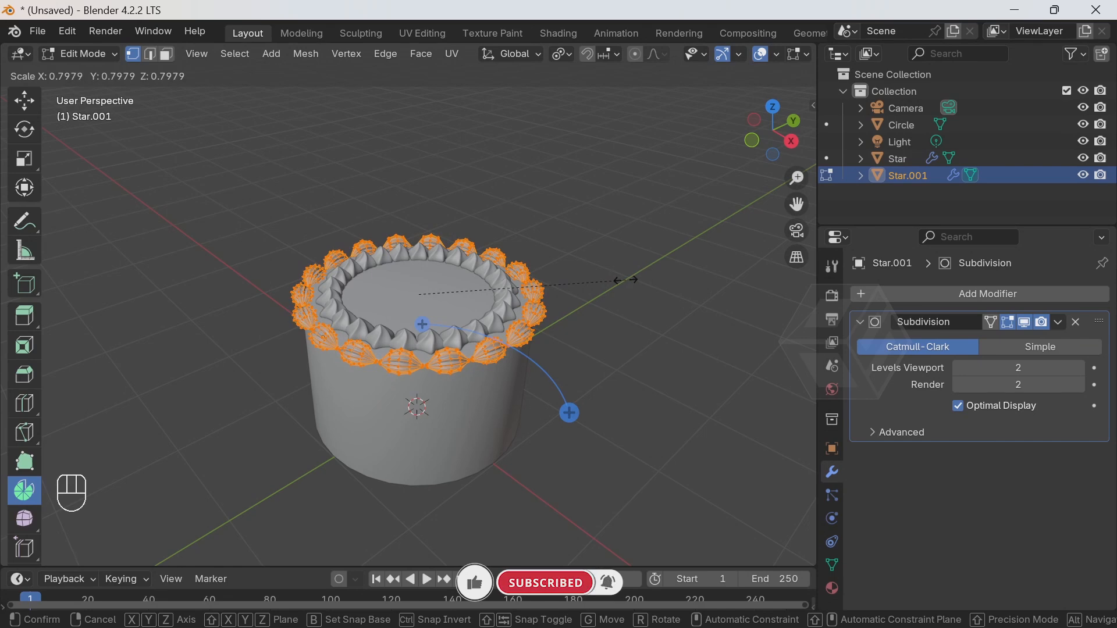
left_click(626, 280)
left_click(79, 53)
left_click(93, 71)
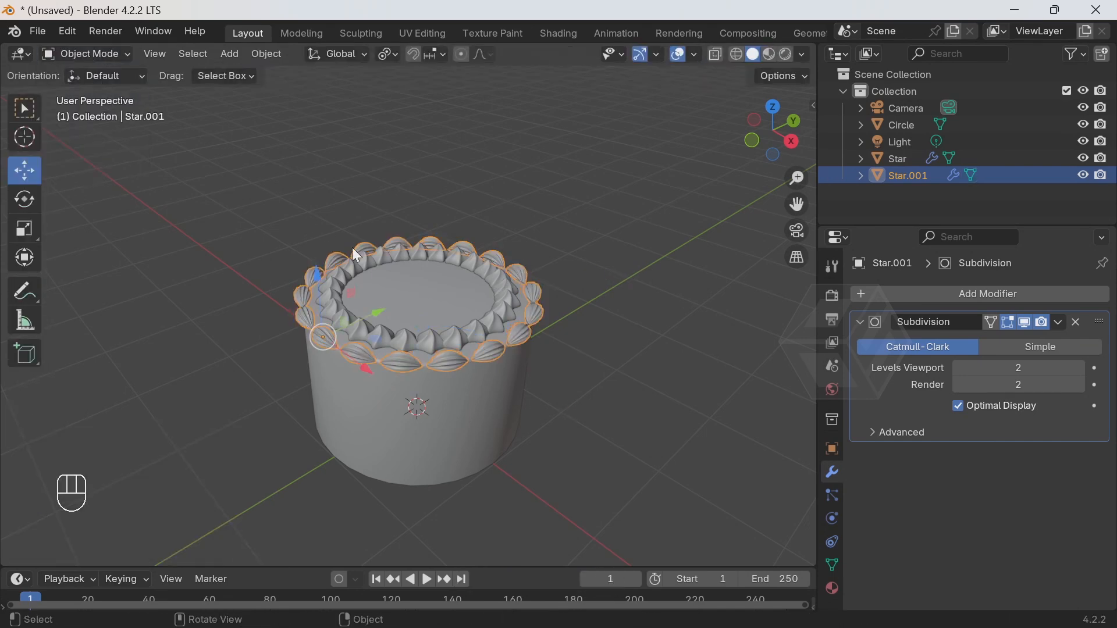
Inspect the reduced shells up close and undo back to the ring's state before the scaling
scroll(406, 287, "up", 5)
scroll(426, 268, "down", 2)
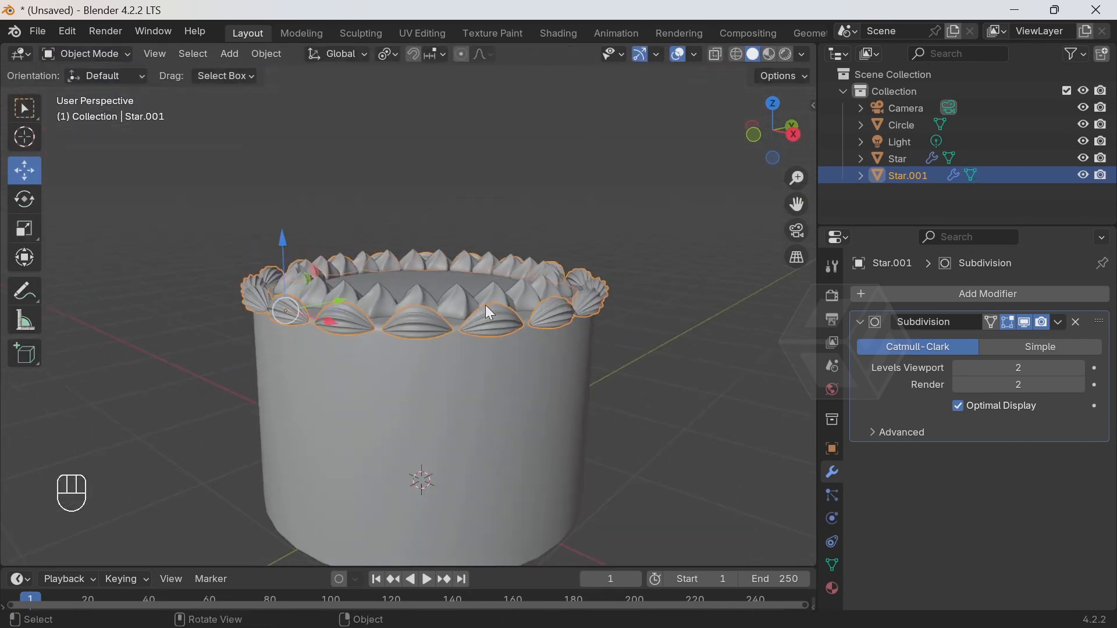
left_click(647, 298)
scroll(568, 310, "up", 2)
middle_click_drag(569, 312, 532, 407)
left_click(532, 414)
key("ctrl+z")
key("ctrl+z")
key("ctrl+z")
key("ctrl+z")
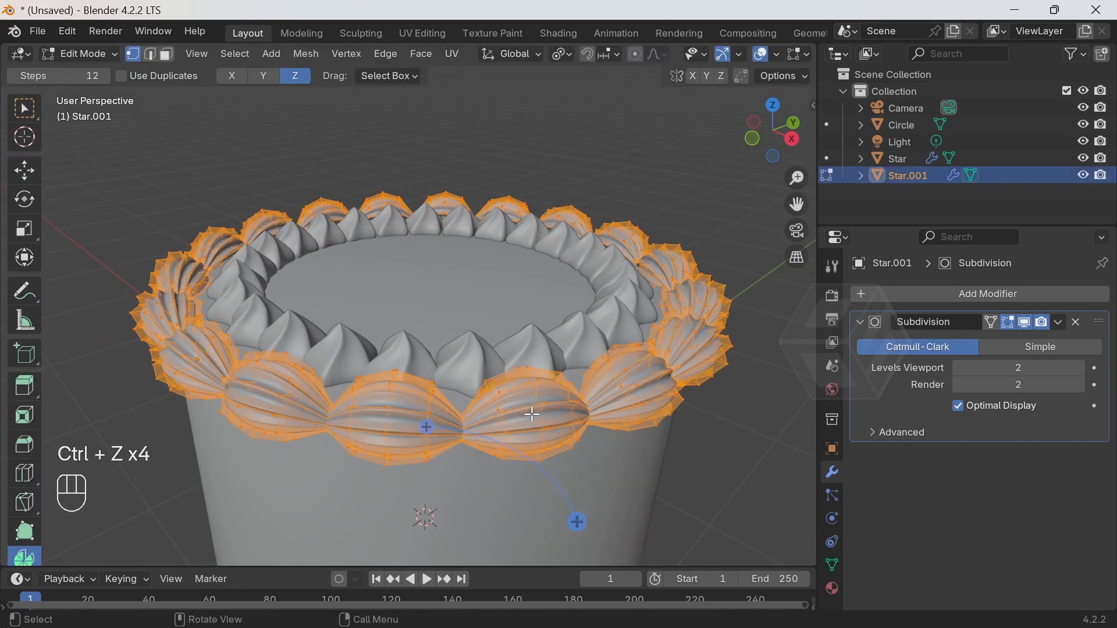
Return to Object Mode and scale the shell ring to 0.948 with the Median Point pivot
scroll(505, 405, "down", 5)
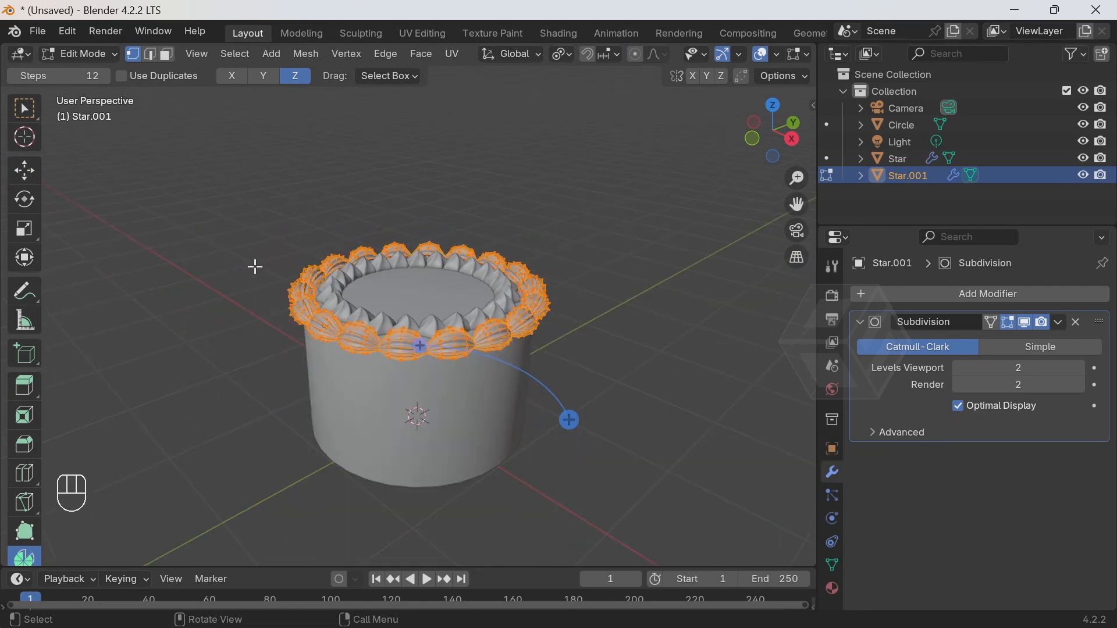
middle_click_drag(393, 320, 385, 280)
left_click(80, 52)
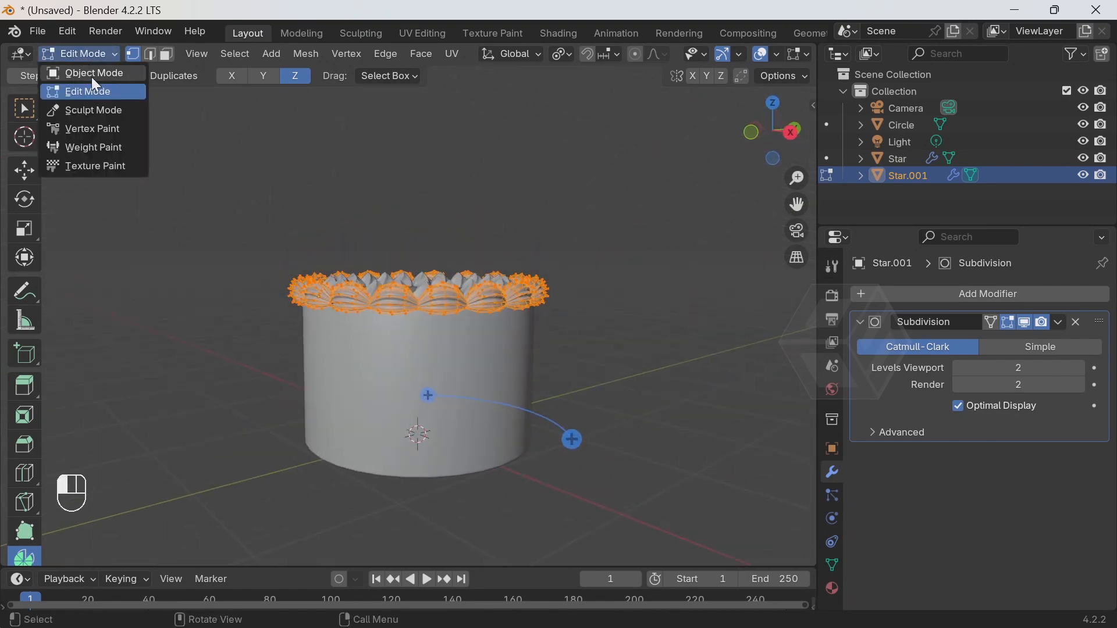
left_click(92, 76)
middle_click_drag(462, 187, 473, 229)
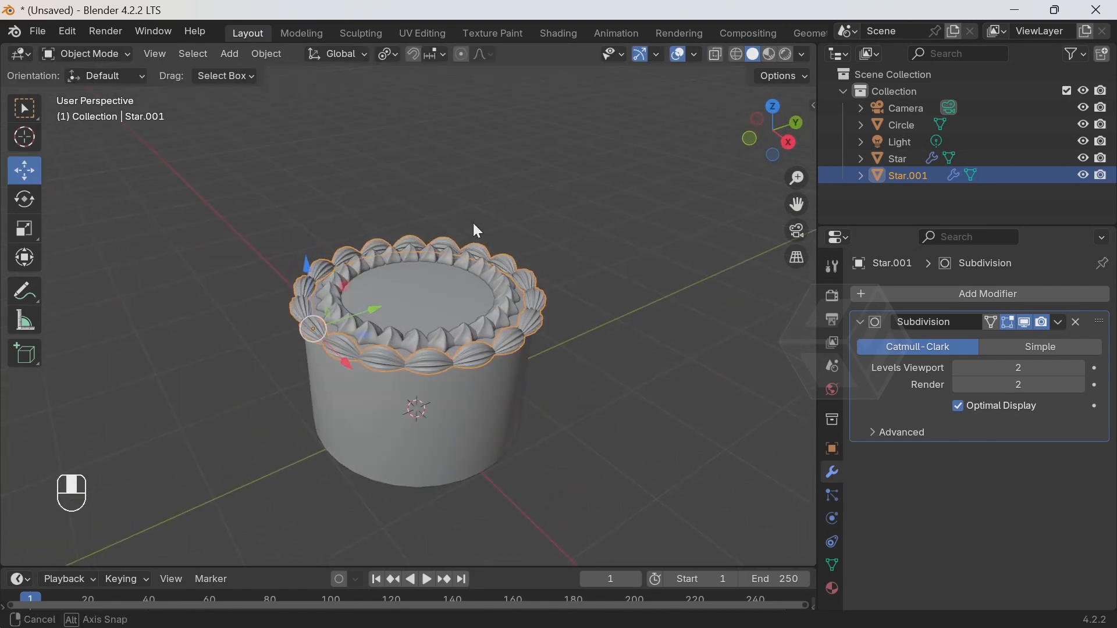
scroll(473, 229, "up", 5)
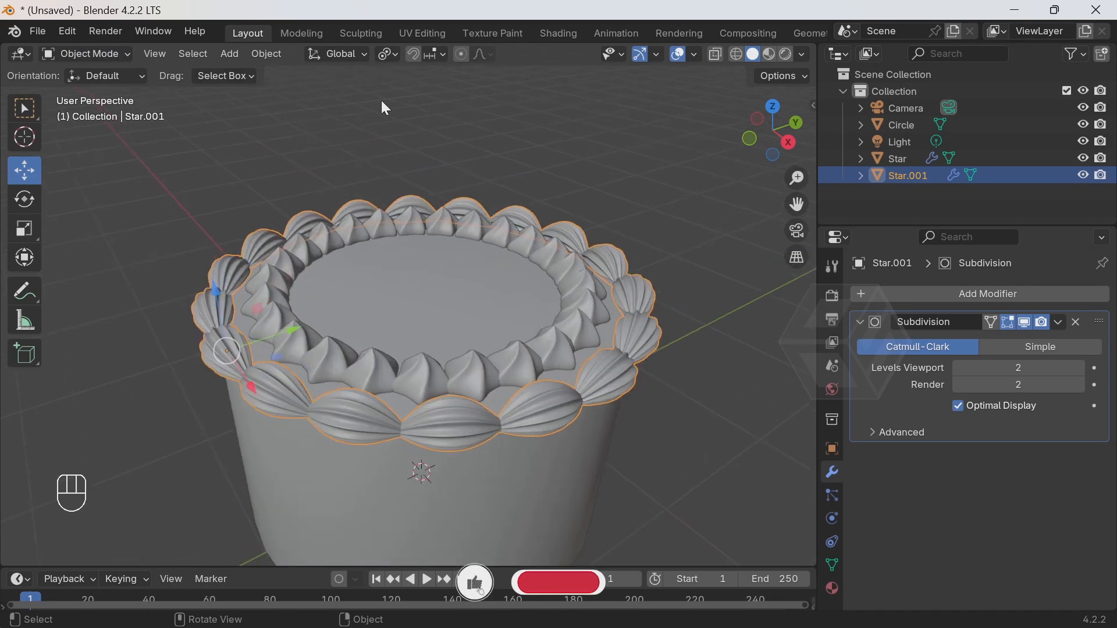
left_click(388, 54)
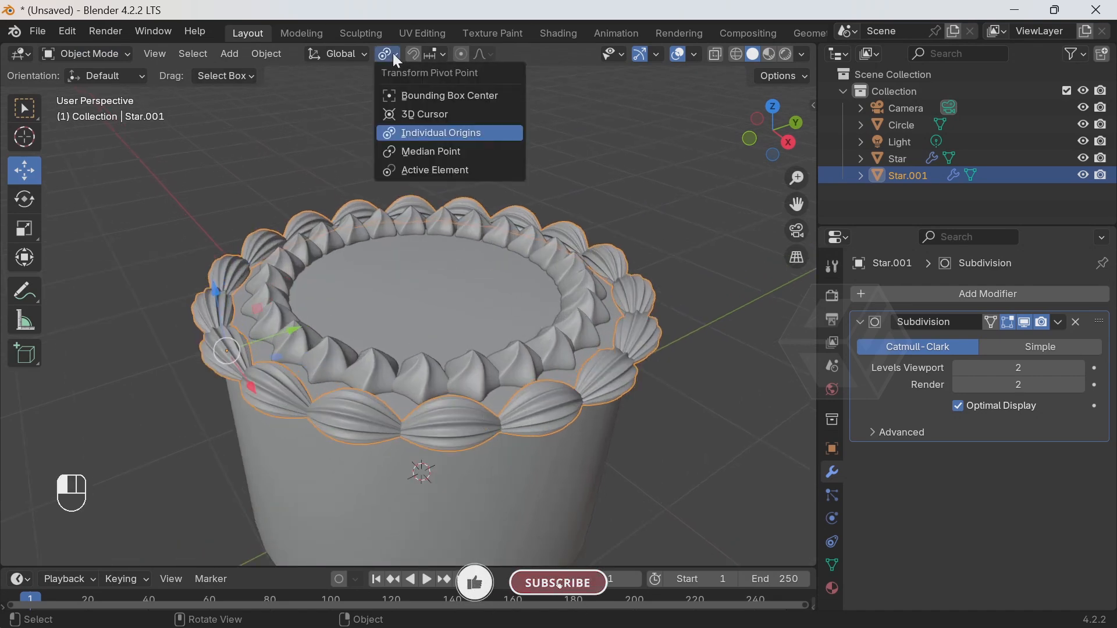
left_click(417, 153)
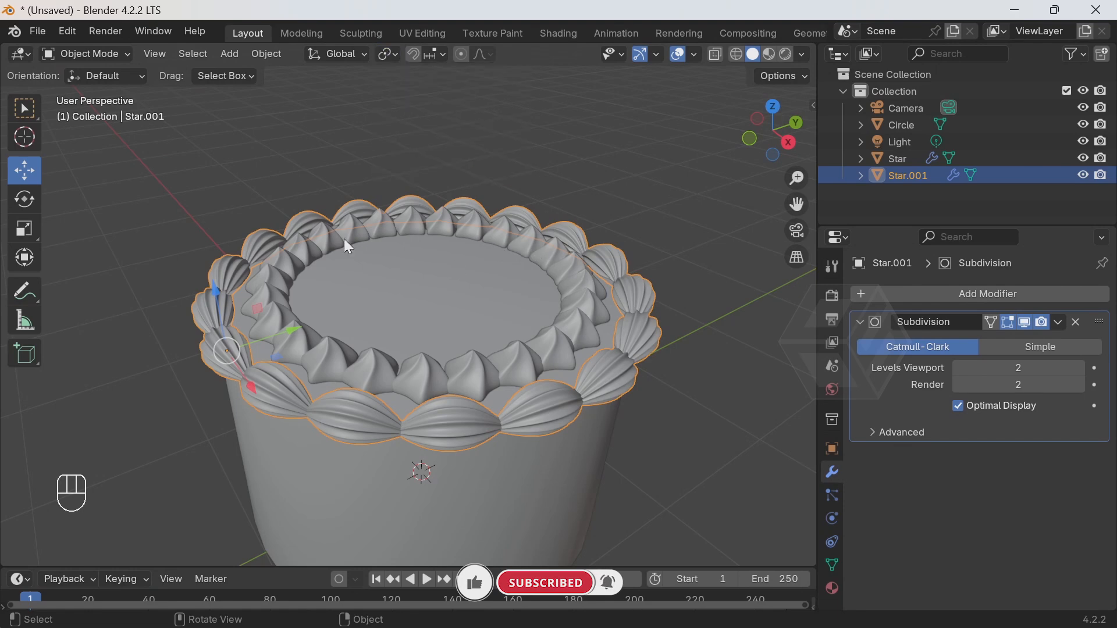
key("s")
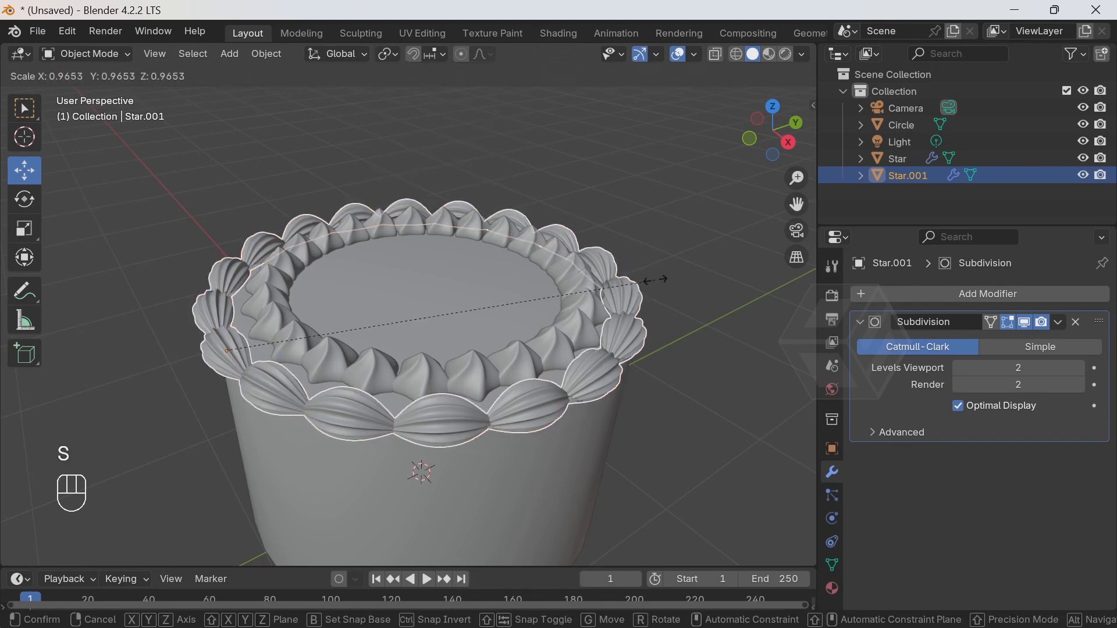
left_click(648, 281)
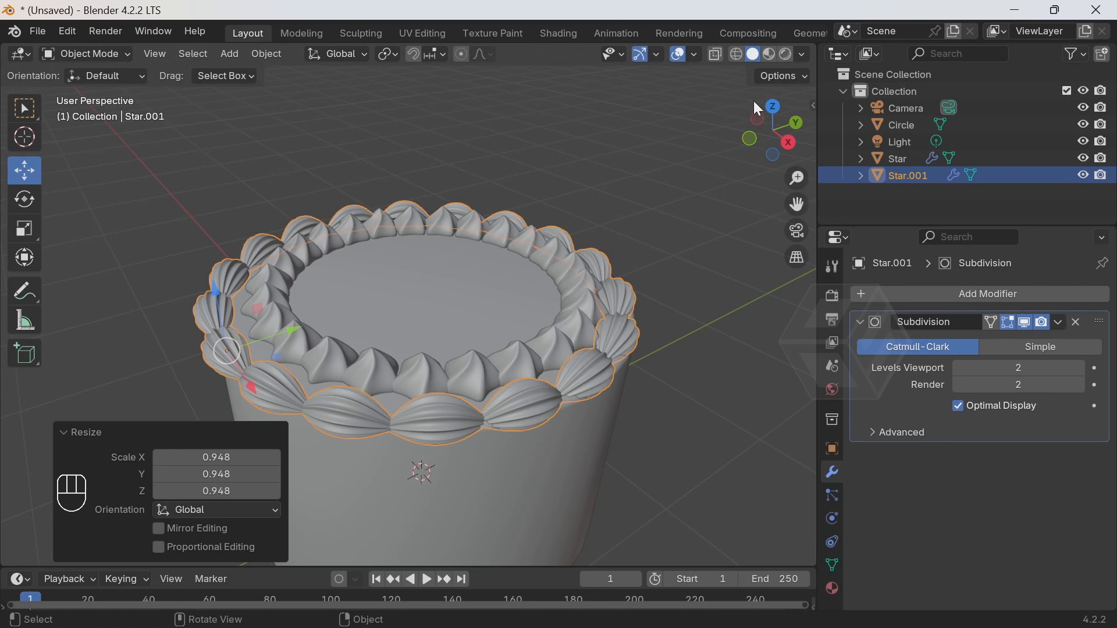
Try centering the shell ring on the cake from the top, shifting it about 0.015 m in Y, and again about 0.077 m in X and 0.033 m in Y
left_click(772, 107)
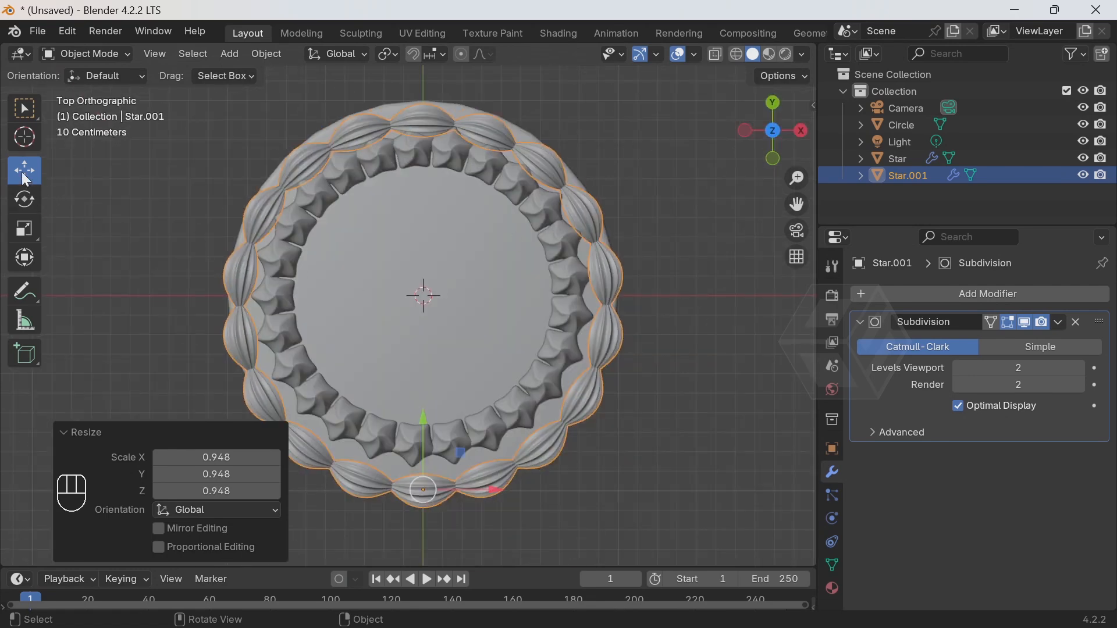
mouse_move(425, 424)
left_mouse_down()
mouse_move(426, 388)
mouse_move(433, 416)
left_mouse_up()
middle_click_drag(612, 445, 718, 384)
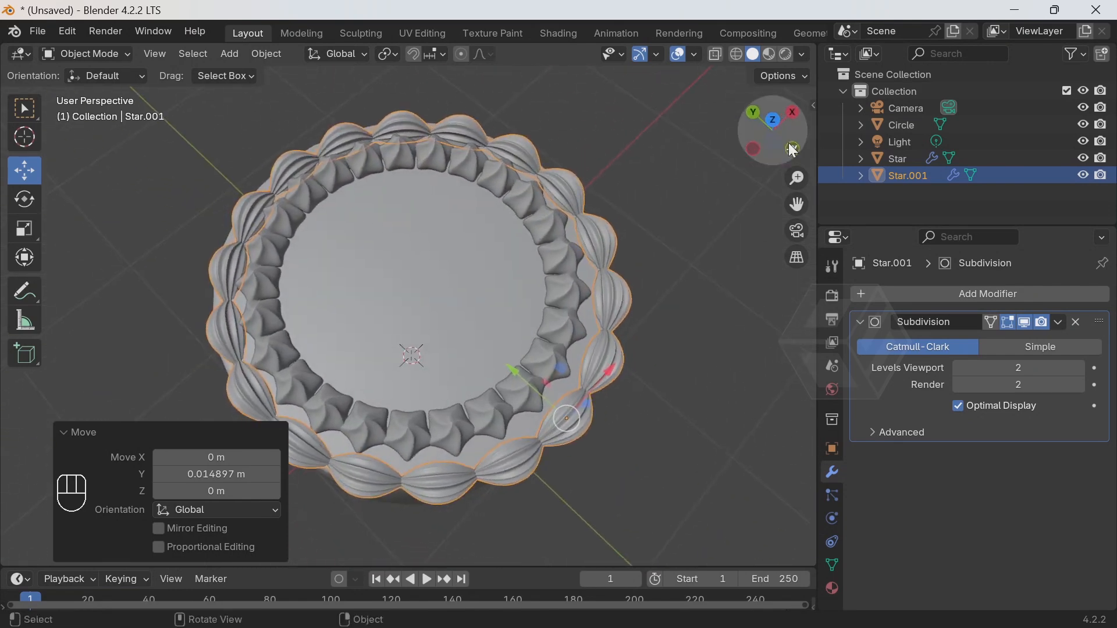
left_click(774, 120)
mouse_move(461, 450)
left_mouse_down()
mouse_move(482, 432)
mouse_move(471, 432)
left_mouse_up()
Set the shell ring's origin to its geometry
left_click(266, 56)
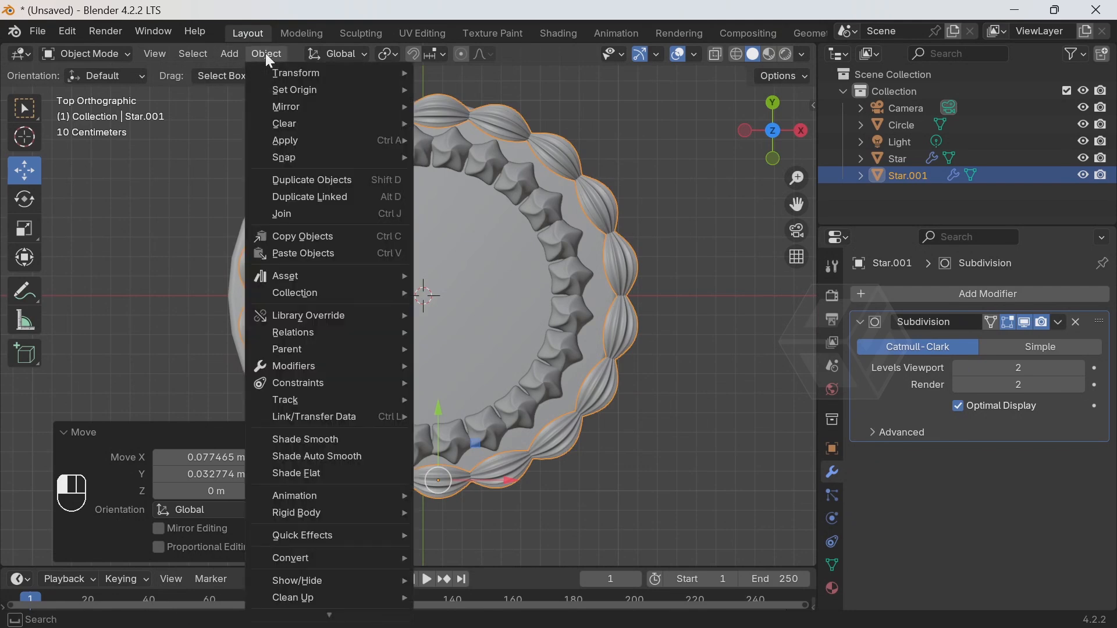
mouse_move(289, 93)
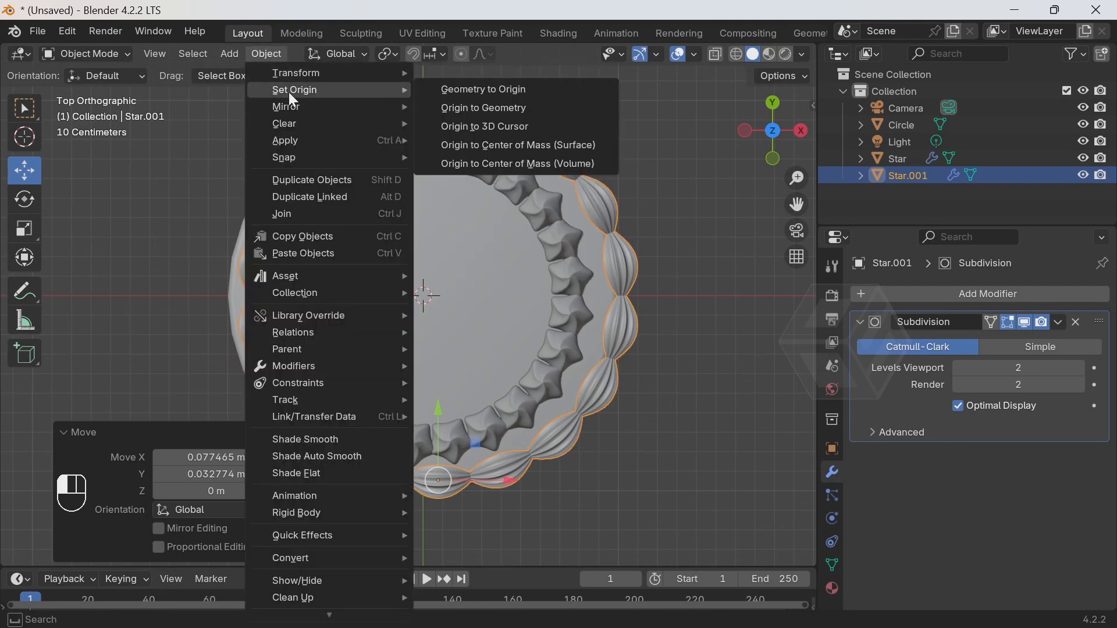
left_click(473, 111)
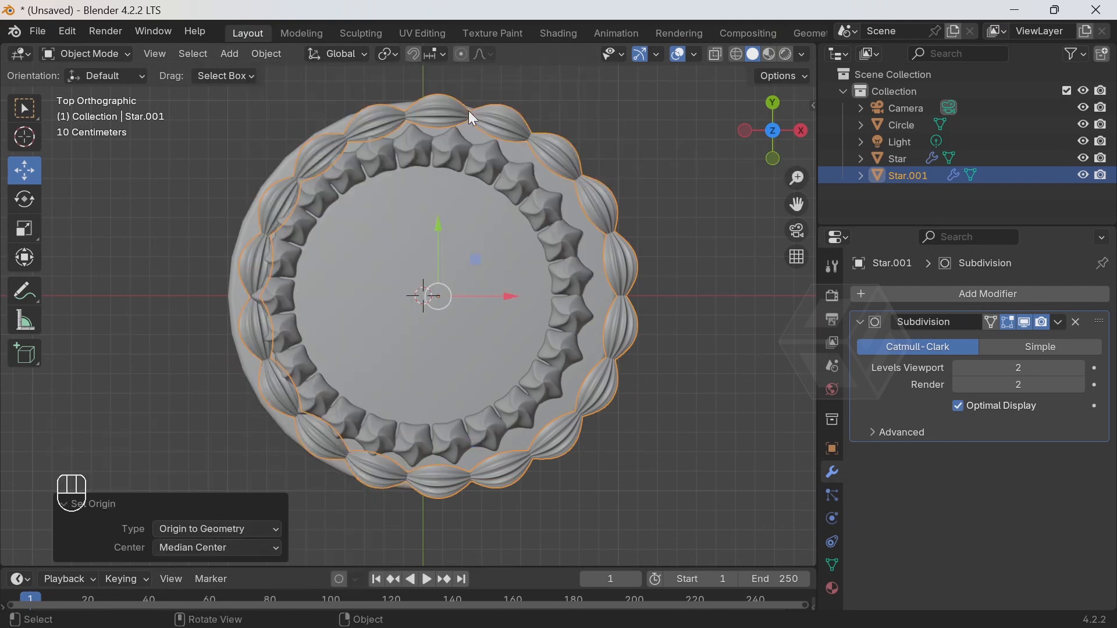
Move the shell ring off-center in the XY plane by about 0.29 m and 0.33 m in X, in two shifts
left_click_drag(474, 260, 527, 235)
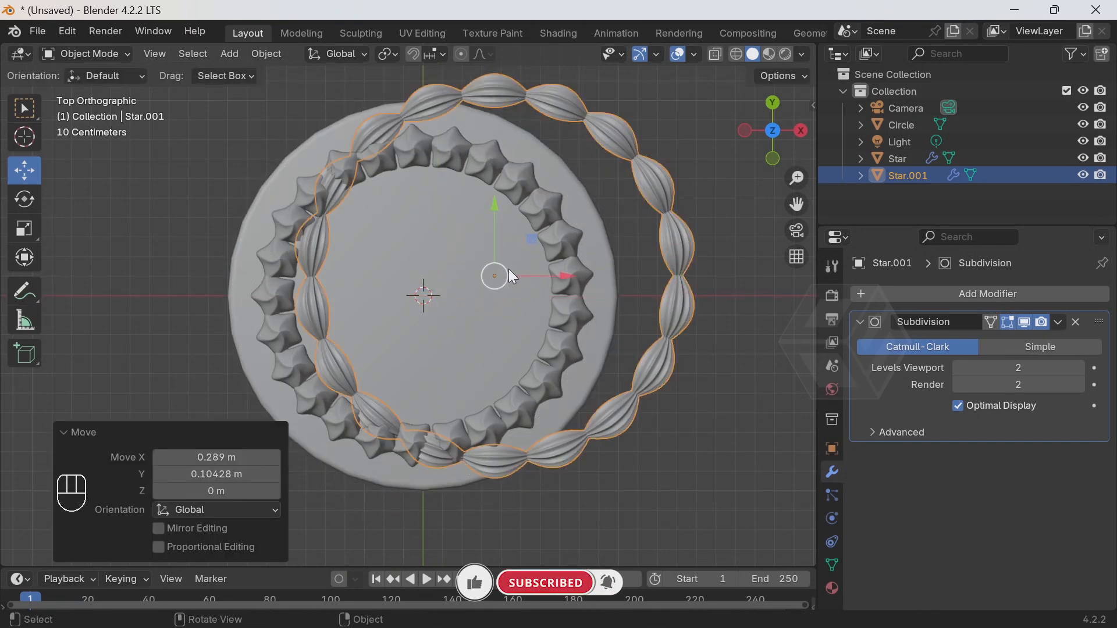
left_click(711, 181)
left_click(668, 213)
left_click_drag(533, 238, 599, 228)
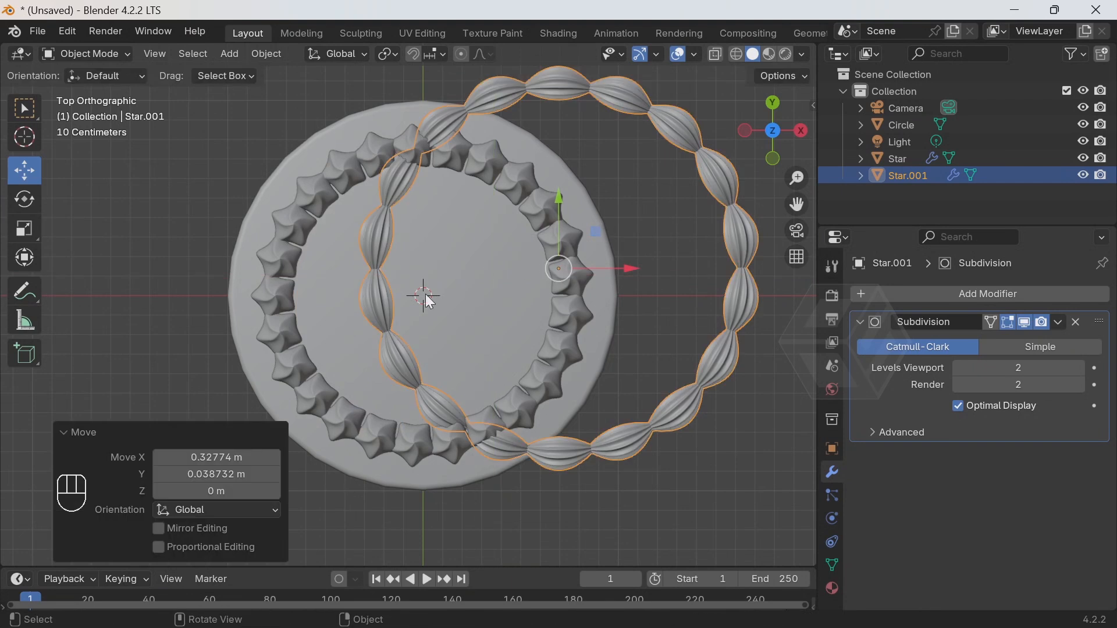
Snap the shell ring to the 3D cursor and raise it about 1.2545 m in Z to the cake's top edge
key("shift+s")
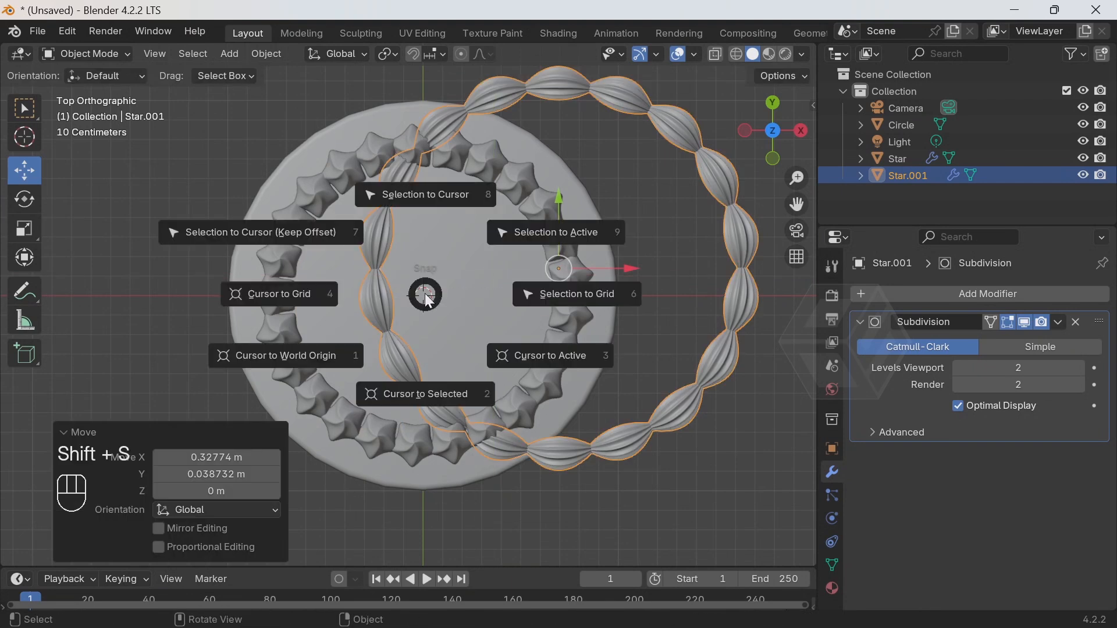
left_click(458, 201)
middle_click_drag(518, 213, 367, 92)
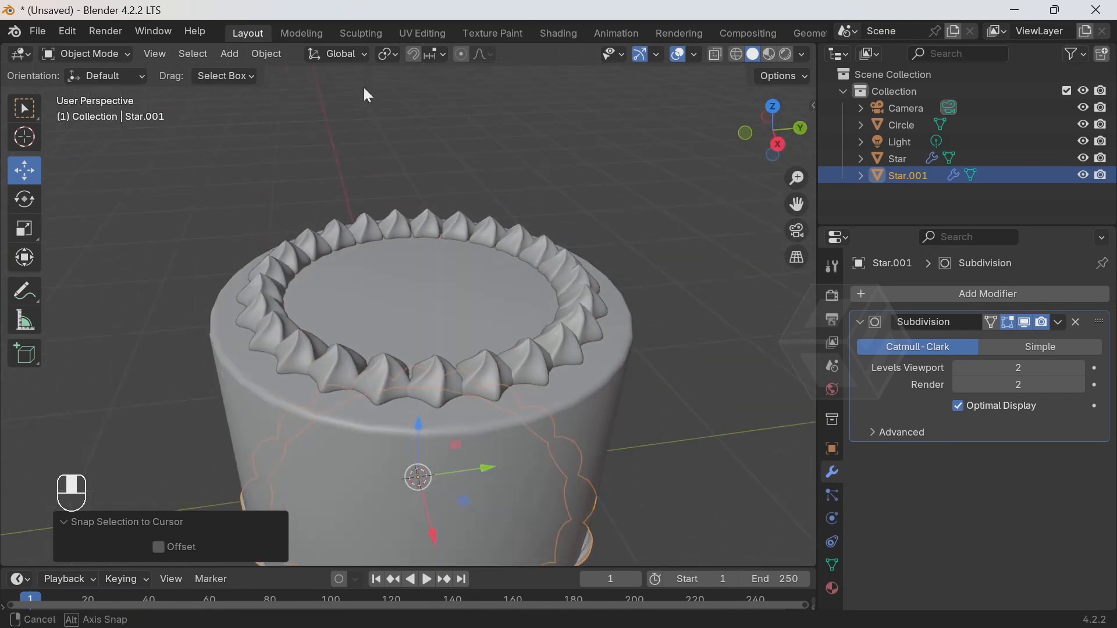
scroll(399, 299, "down", 3)
key("g")
key("z")
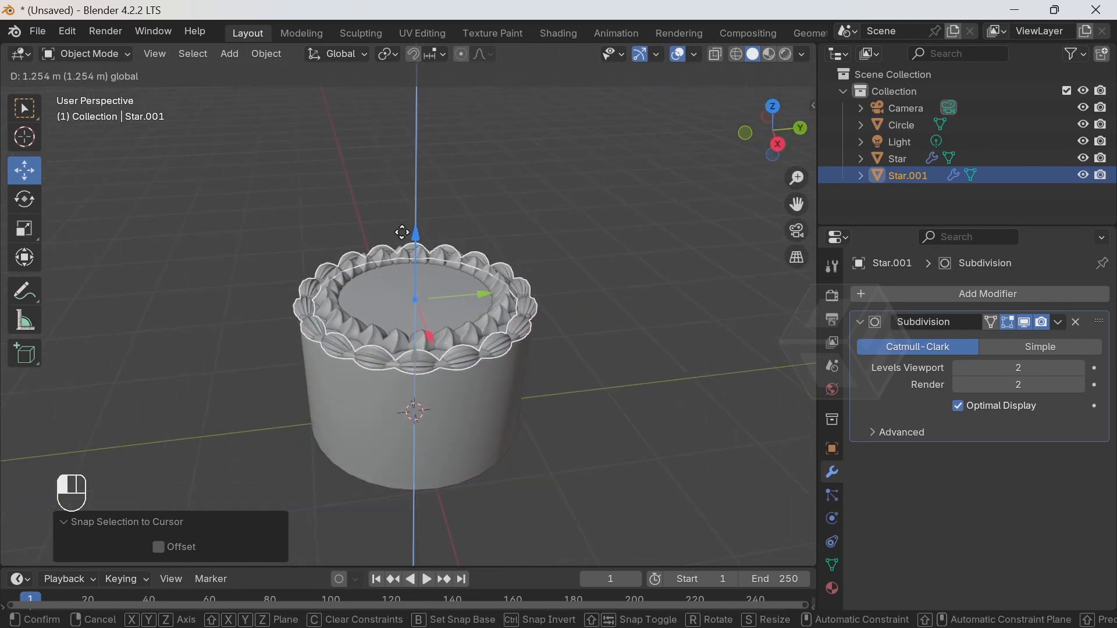
left_click(414, 256)
Raise the shell ring another 0.0435 m or so in Z so it sits higher on the cake's edge
scroll(423, 305, "up", 3)
middle_click_drag(508, 407, 456, 305)
scroll(459, 395, "up", 2)
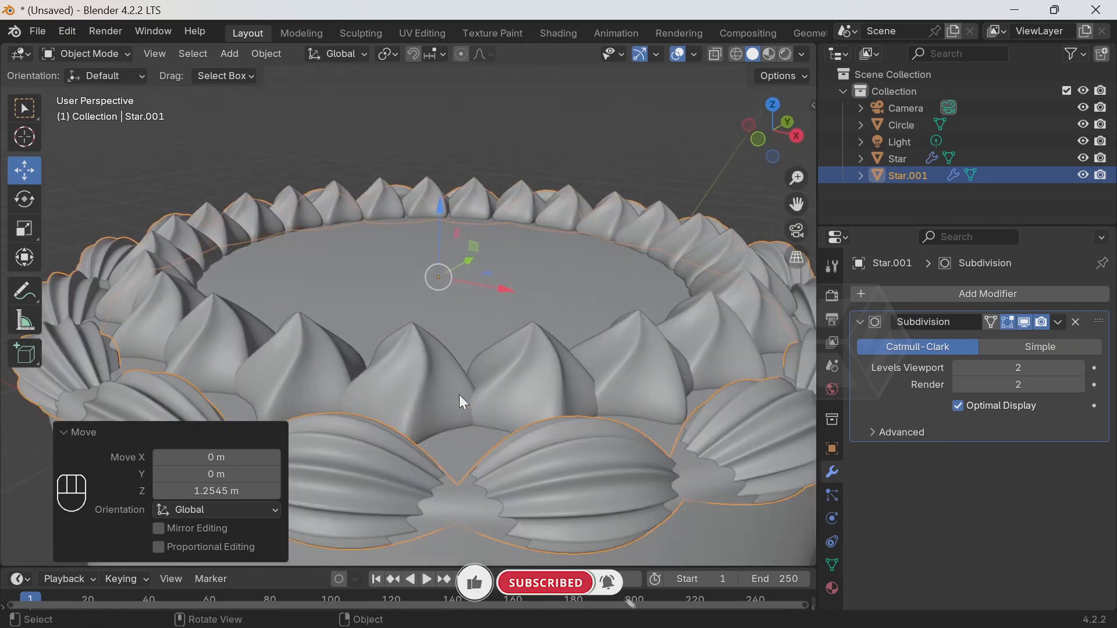
scroll(448, 500, "down", 4)
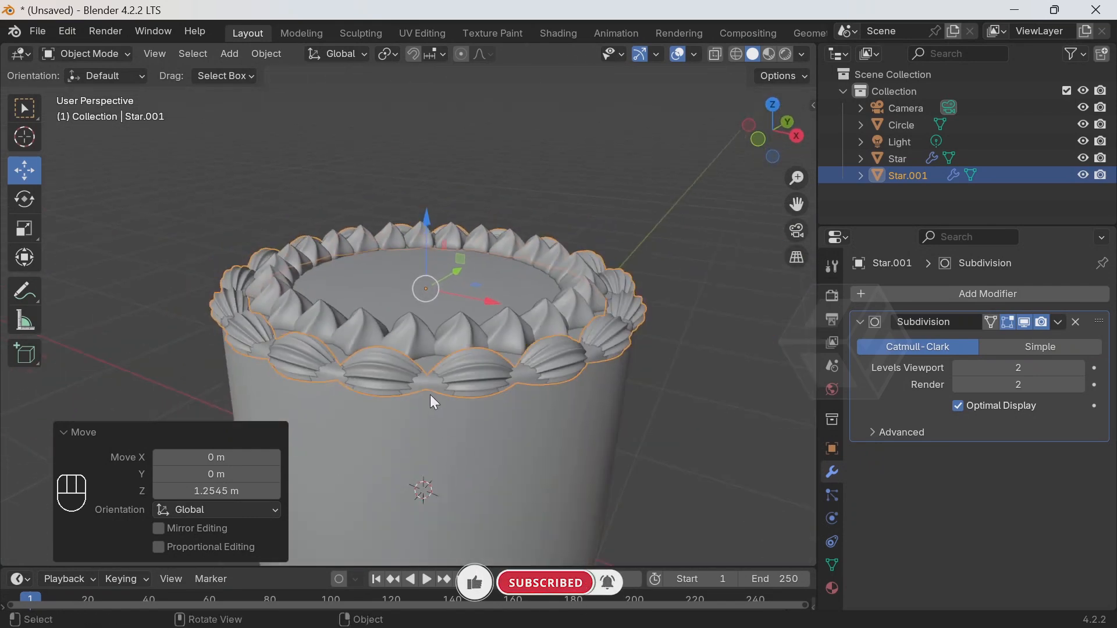
scroll(434, 401, "up", 1)
left_click_drag(433, 218, 422, 200)
Scale the top shell ring uniformly to about 1.013
middle_click_drag(426, 208, 459, 311)
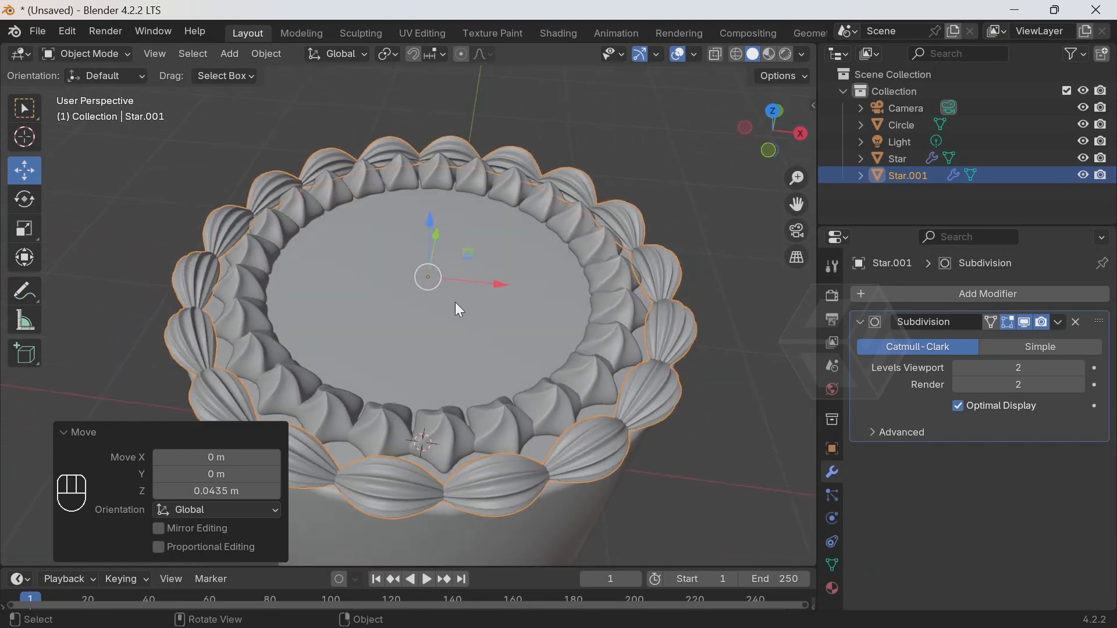
key("s")
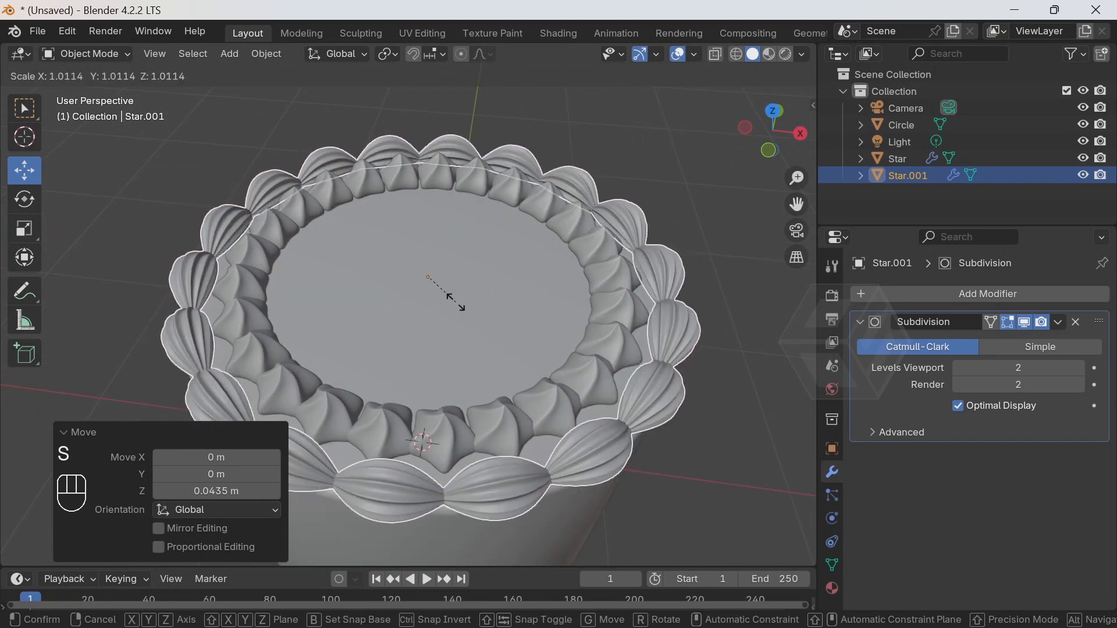
left_click(462, 309)
mouse_move(462, 309)
middle_mouse_down()
mouse_move(485, 279)
mouse_move(495, 304)
mouse_move(458, 289)
mouse_move(485, 309)
mouse_move(457, 323)
middle_mouse_up()
scroll(455, 290, "down", 3)
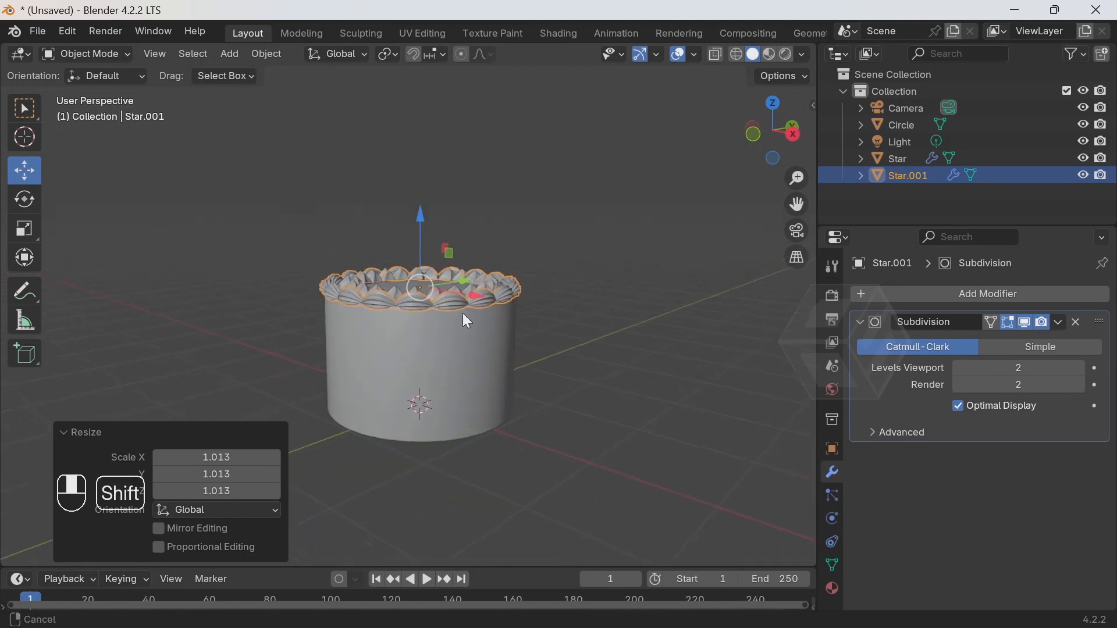
Duplicate the top shell ring and lower the copy about 1.39 m in Z to the cake's base
scroll(514, 242, "up", 4)
middle_click_drag(501, 264, 536, 293)
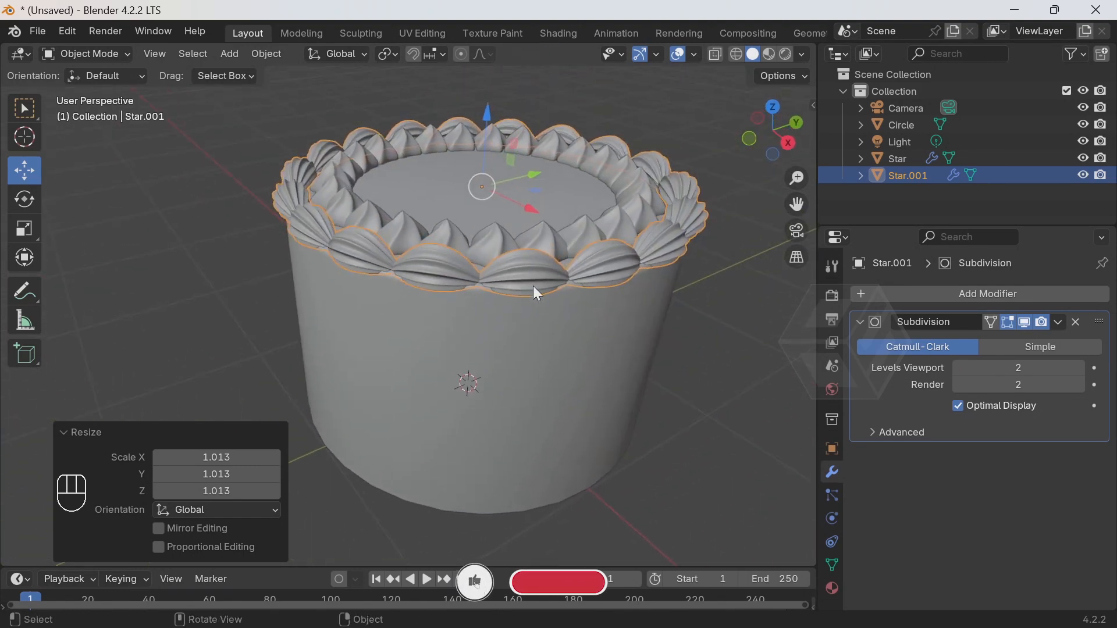
key("shift+d")
left_click(532, 289)
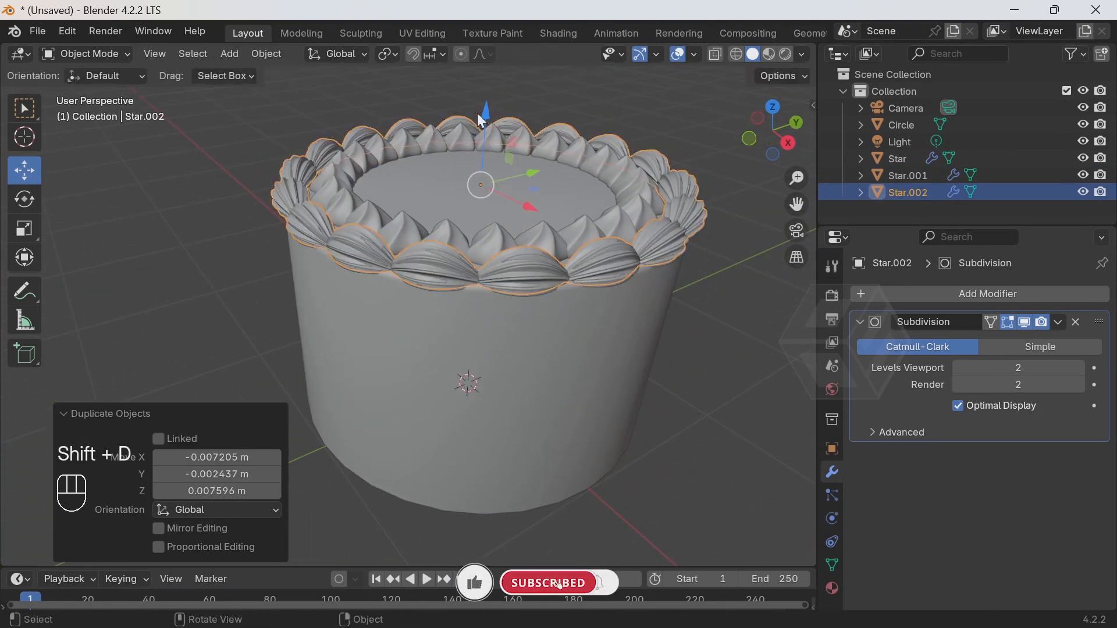
key("g")
key("z")
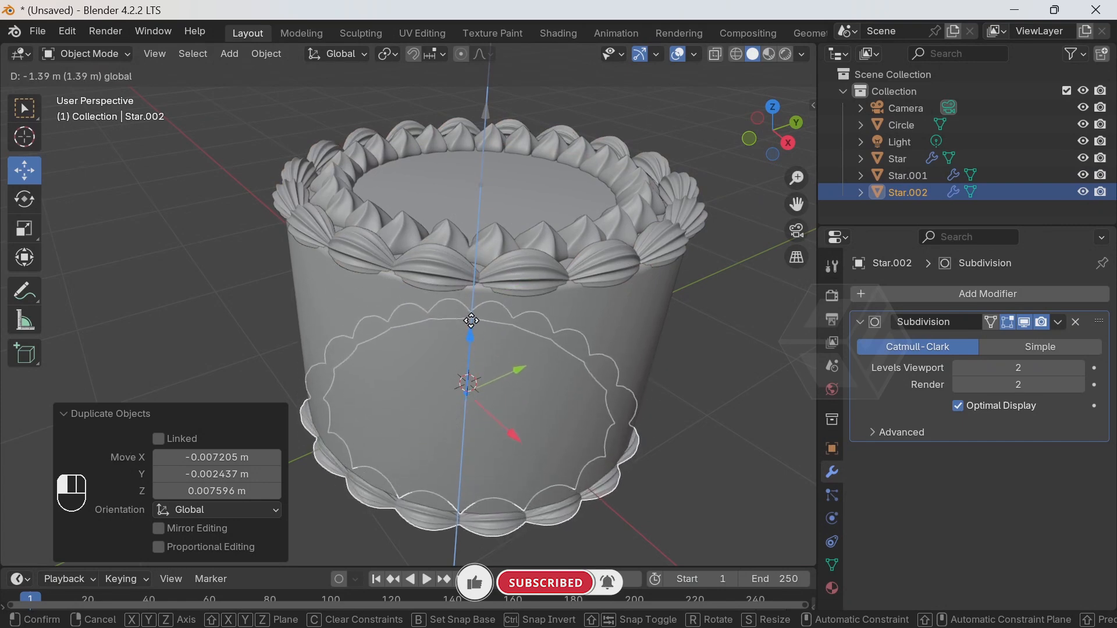
left_click(471, 320)
In front view, raise the base shell ring about 0.118 m in Z to align it with the cake's bottom edge
middle_click_drag(480, 361, 560, 285)
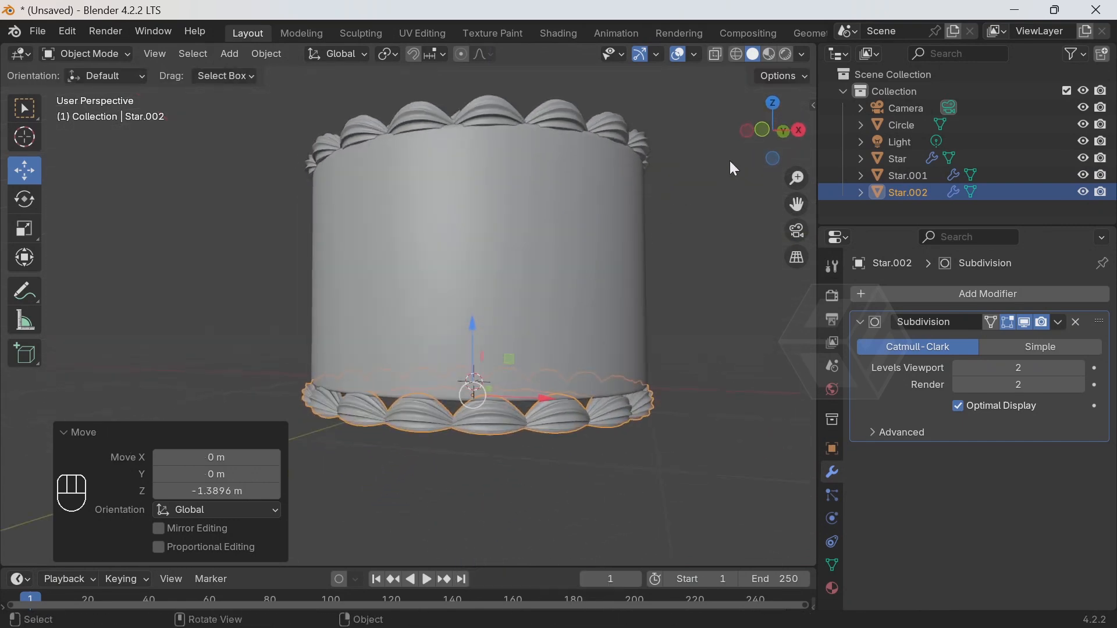
left_click(765, 131)
key("g")
key("z")
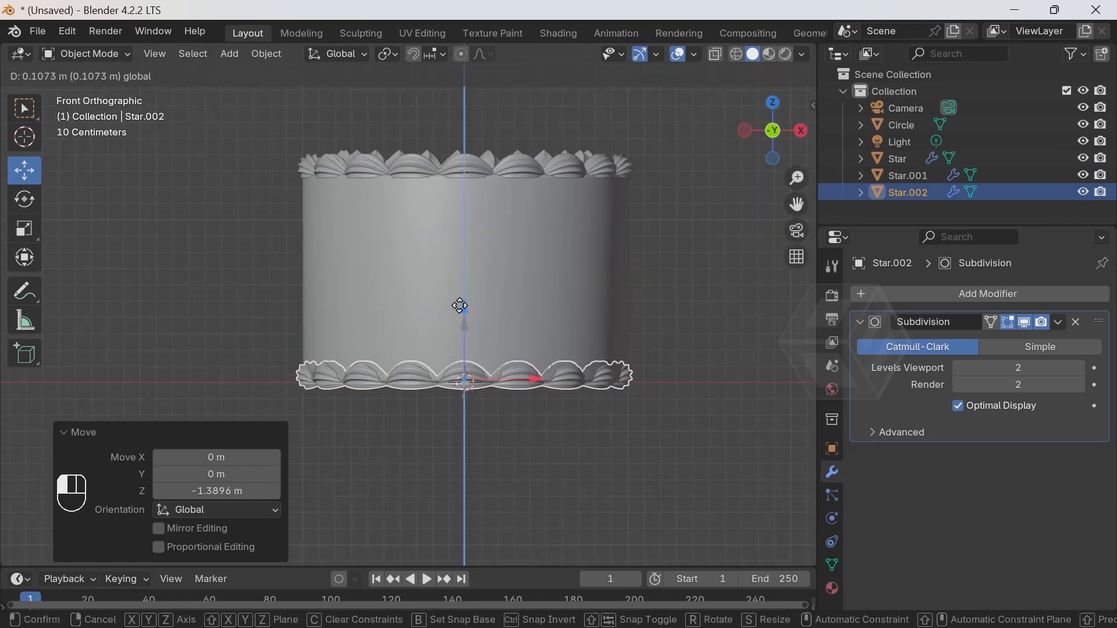
left_click(460, 305)
Scale the base shell ring uniformly to about 1.093 so its shells stand out from the cake's side
middle_click_drag(460, 304, 451, 265)
scroll(431, 387, "up", 2)
scroll(450, 266, "up", 1)
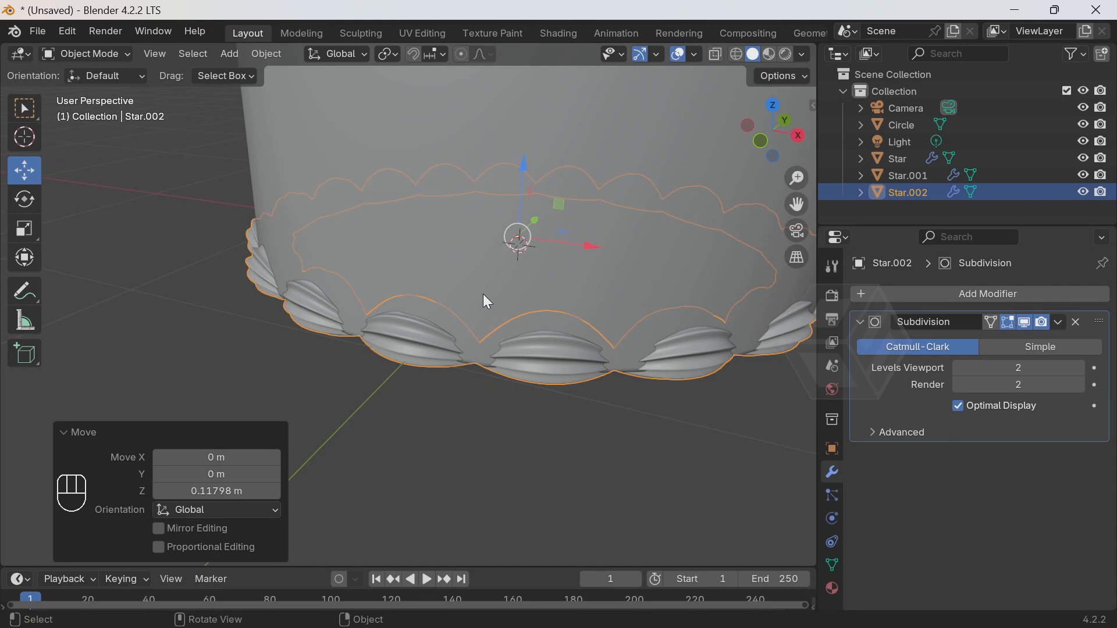
key("s")
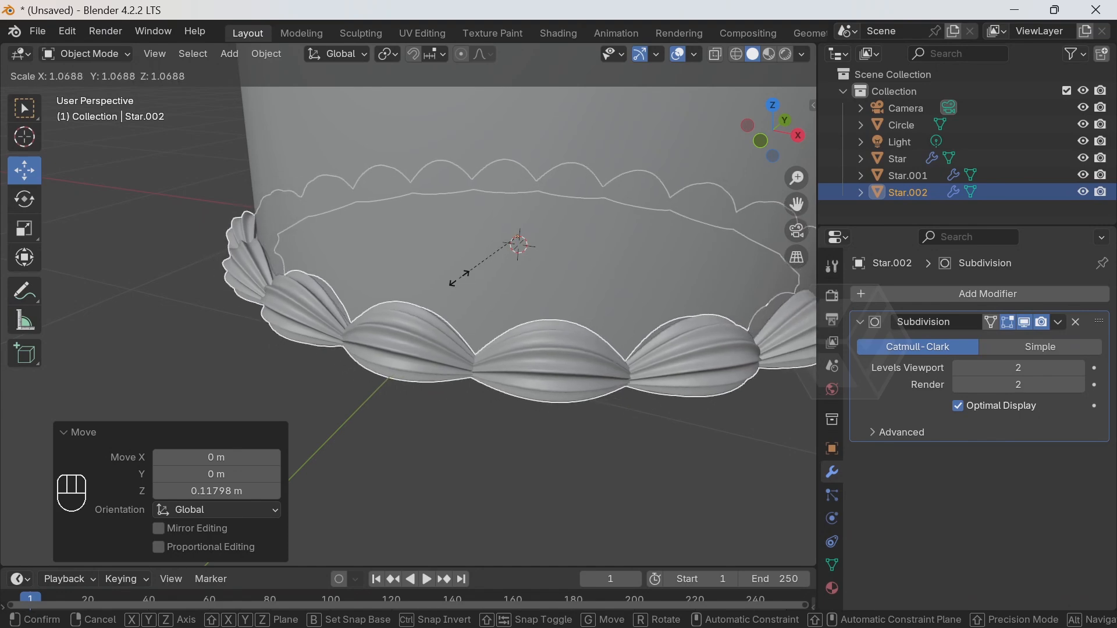
left_click(454, 275)
Duplicate the base shell ring and raise the copy about 0.7185 m in Z to the middle of the cake's side
middle_click_drag(455, 274, 497, 278)
scroll(596, 274, "down", 3)
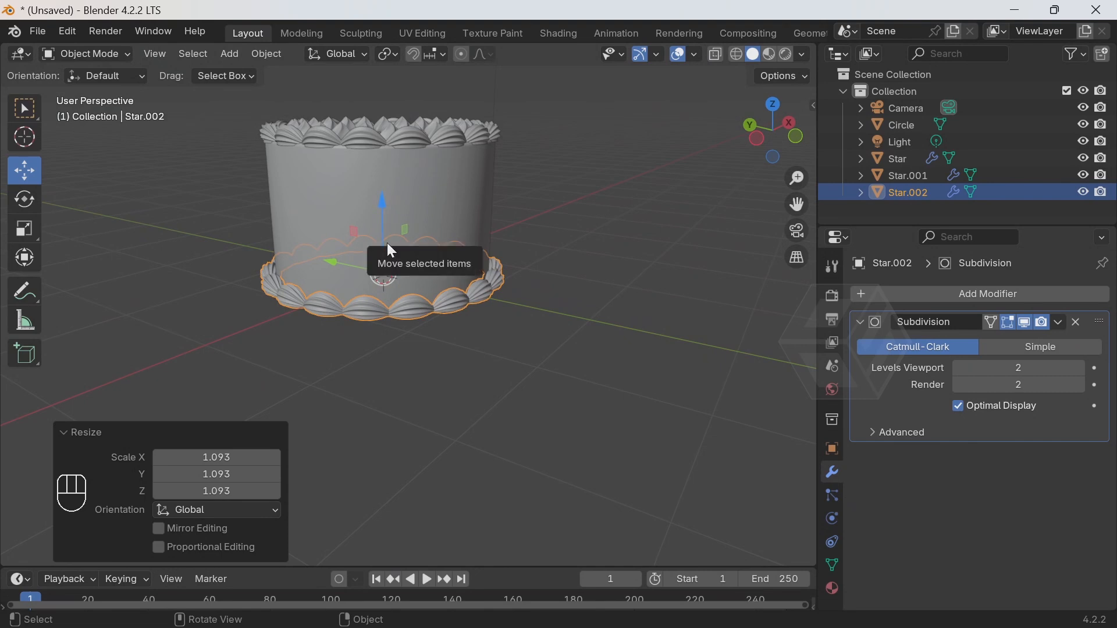
key("shift+d")
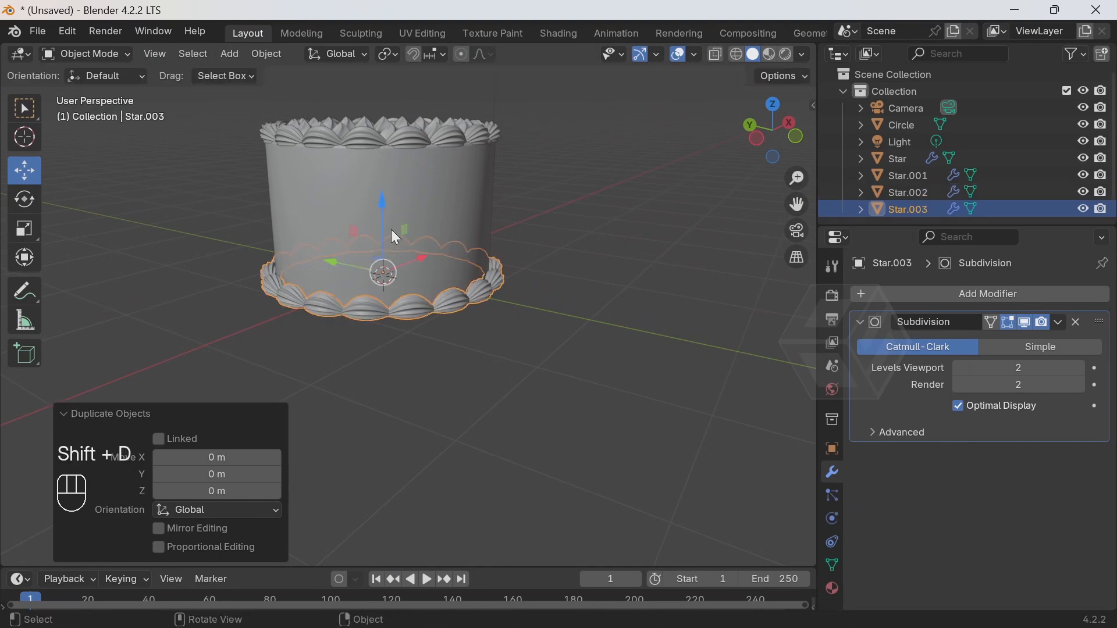
left_click_drag(379, 197, 383, 122)
middle_click_drag(420, 155, 598, 314)
scroll(466, 232, "up", 4)
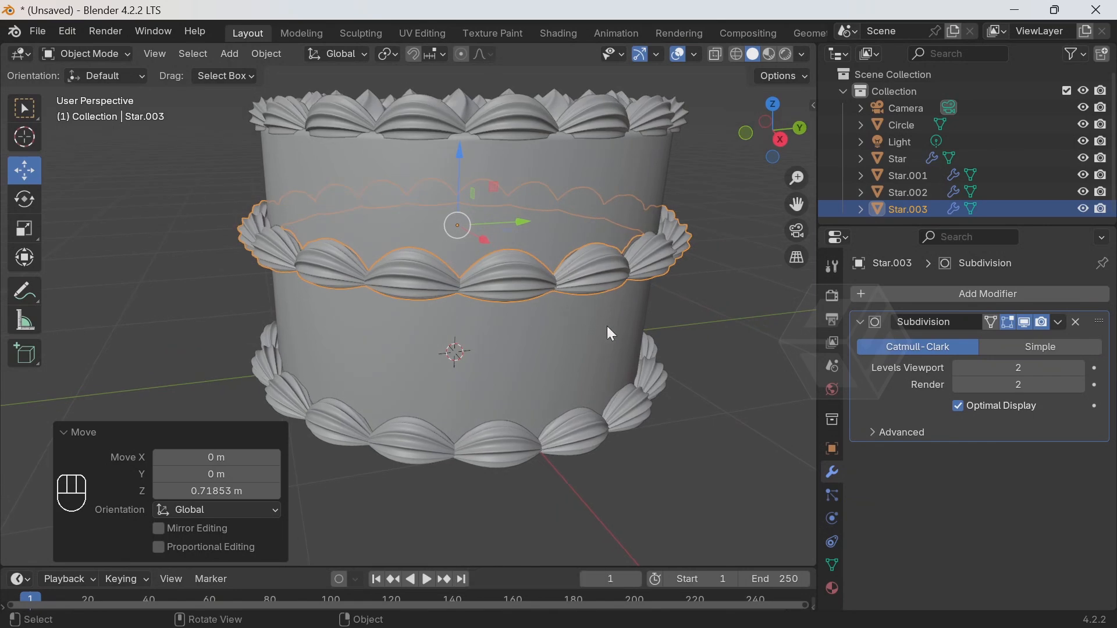
Deselect the middle shell ring and examine the spacing and fit of all cream rings from above, the side and the front
left_click(727, 294)
middle_click_drag(718, 292, 526, 294)
scroll(526, 293, "up", 3)
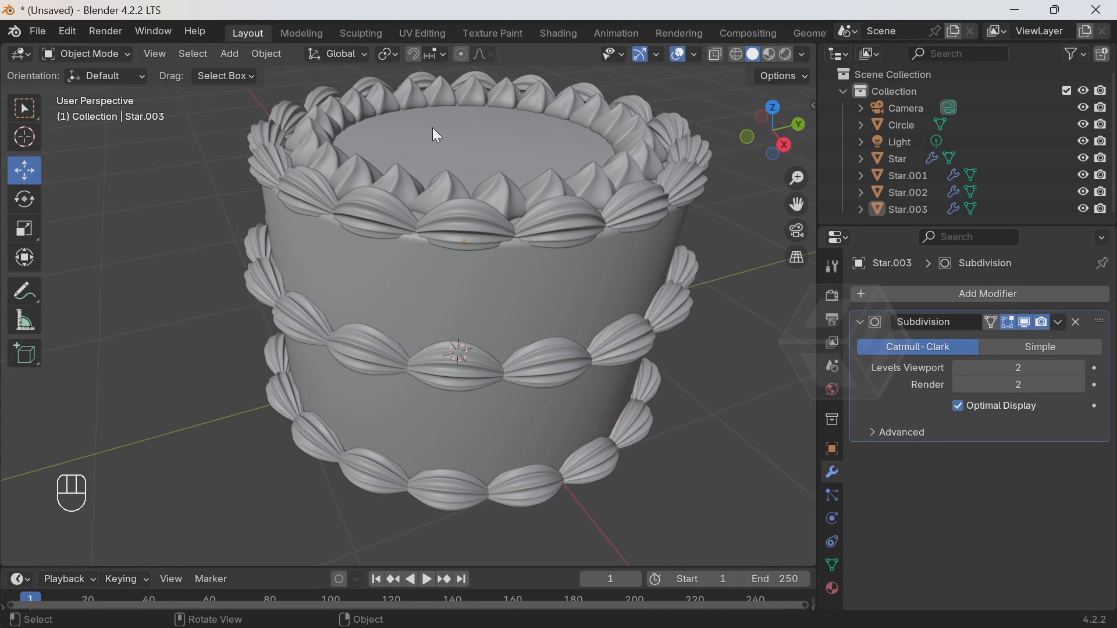
scroll(524, 163, "down", 2)
scroll(497, 160, "up", 2)
middle_click_drag(496, 162, 499, 272, "shift")
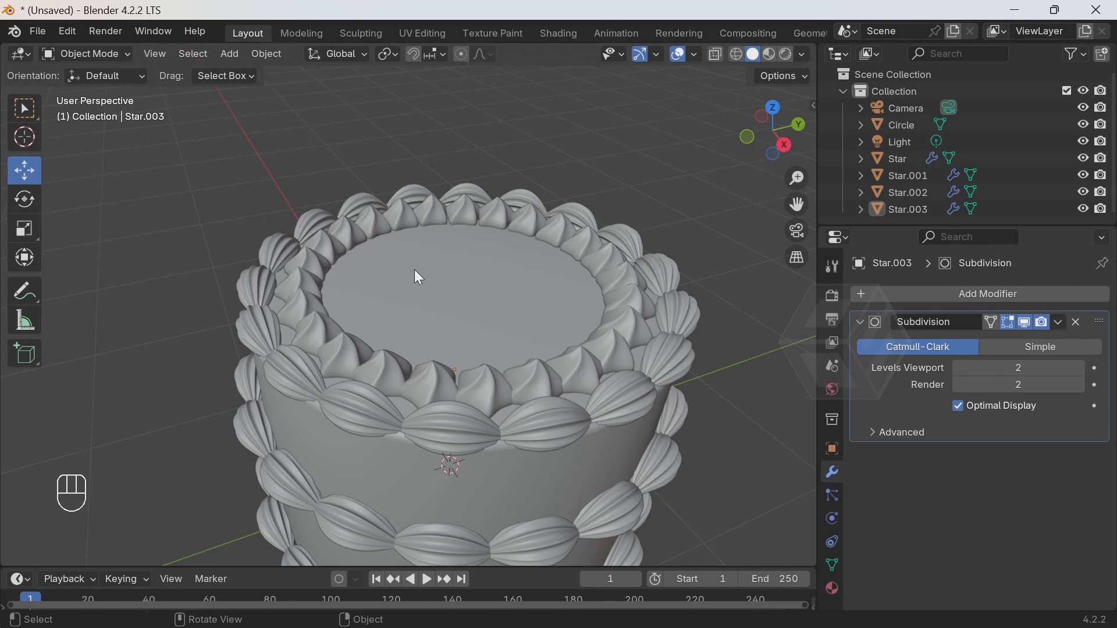
middle_click_drag(380, 451, 431, 303)
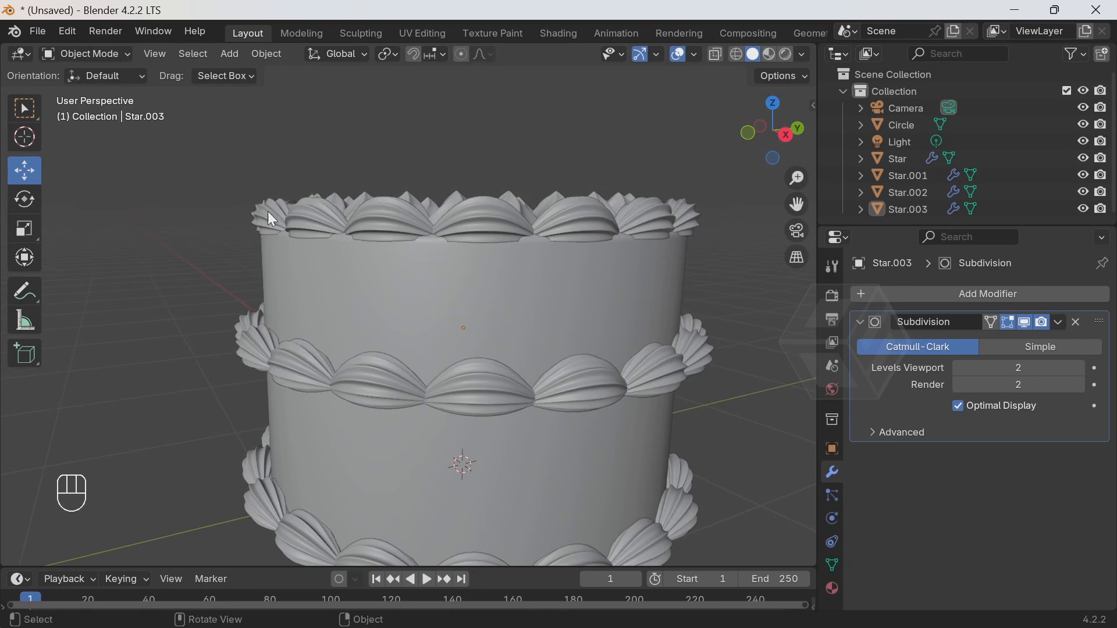
left_click(746, 133)
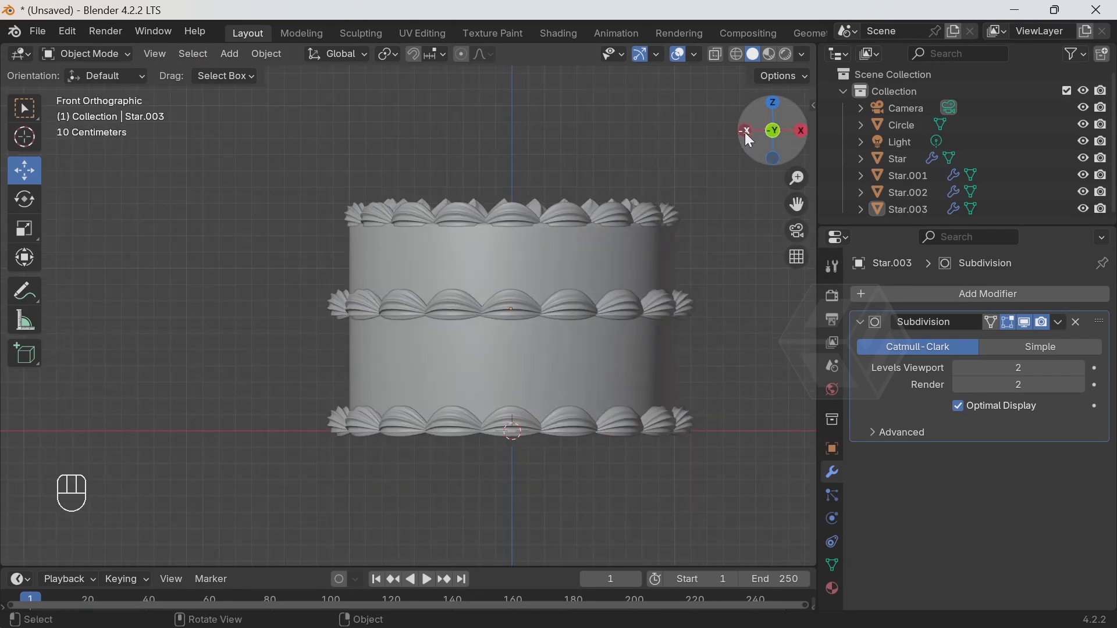
scroll(640, 184, "up", 1)
middle_click_drag(657, 185, 544, 212)
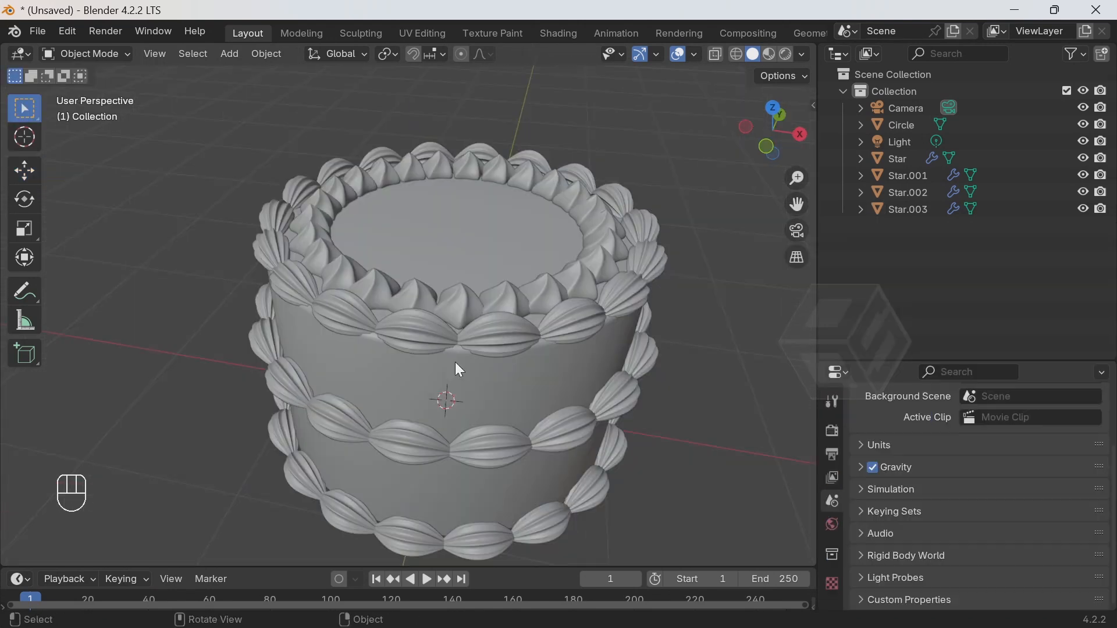
Add a Path curve in Object Mode
left_click(106, 56)
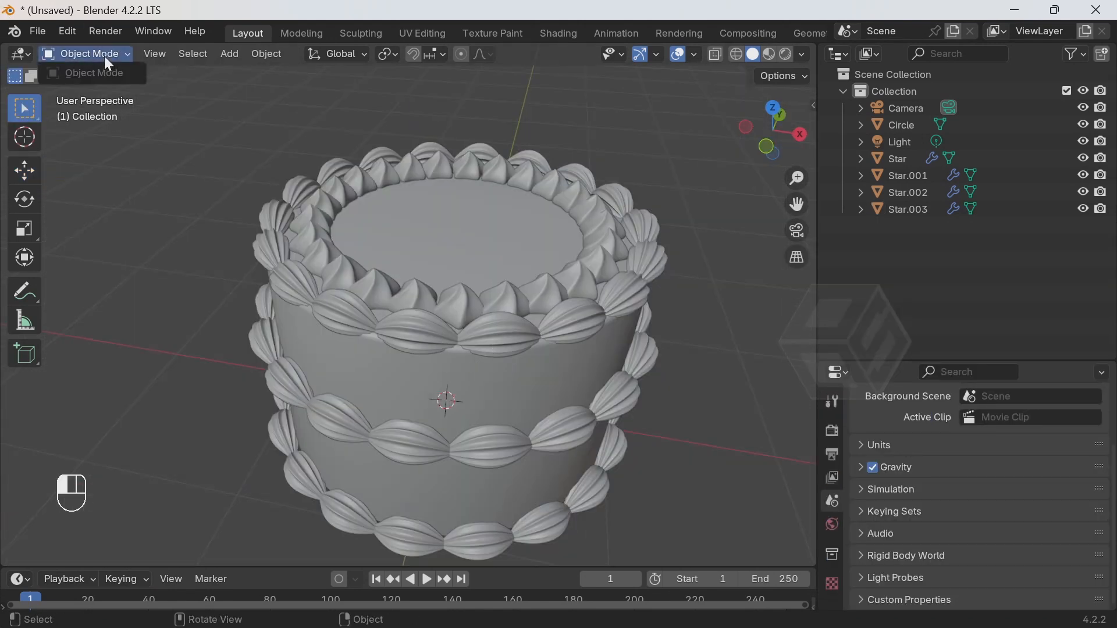
left_click(233, 54)
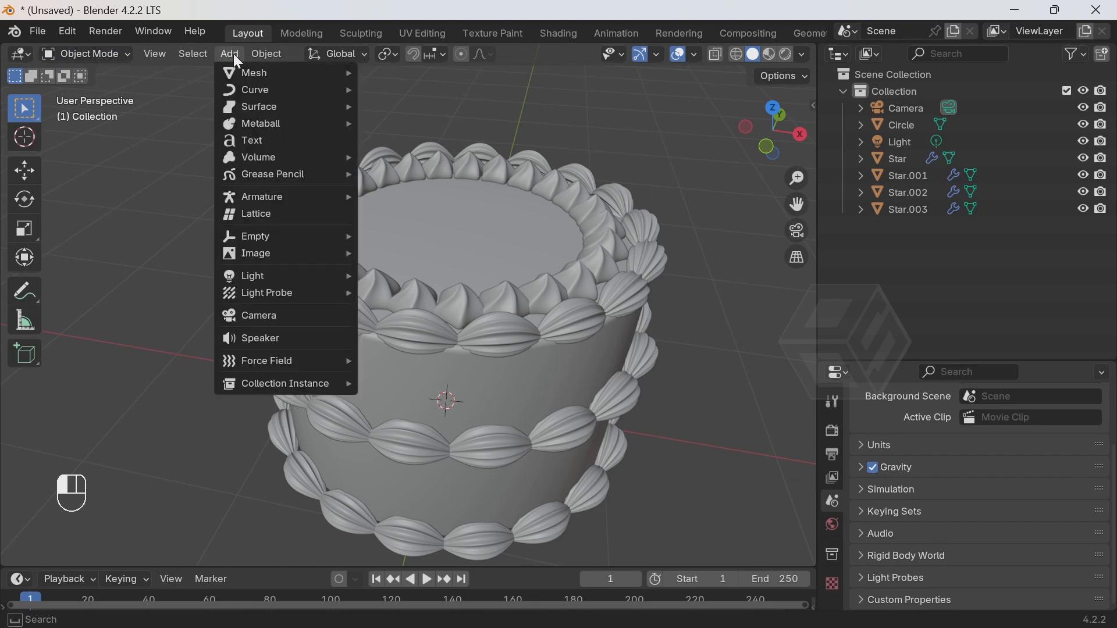
mouse_move(257, 93)
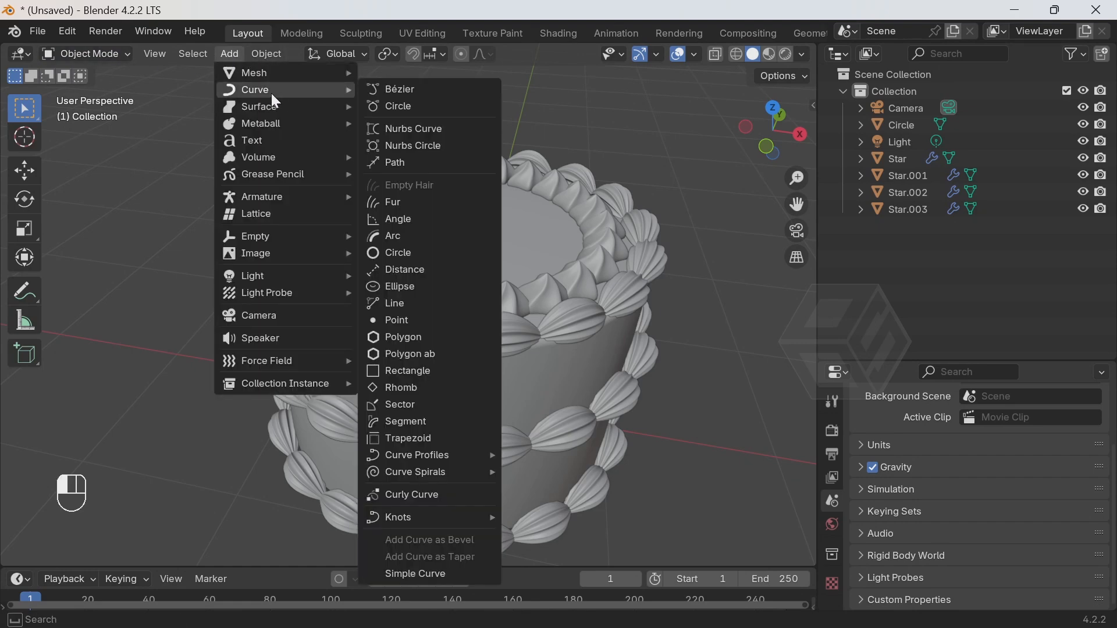
left_click(393, 165)
Move the path curve out in front of the cake and raise it to just below the top shell ring
scroll(398, 183, "down", 4)
middle_click_drag(416, 250, 406, 448)
middle_click_drag(430, 403, 333, 371)
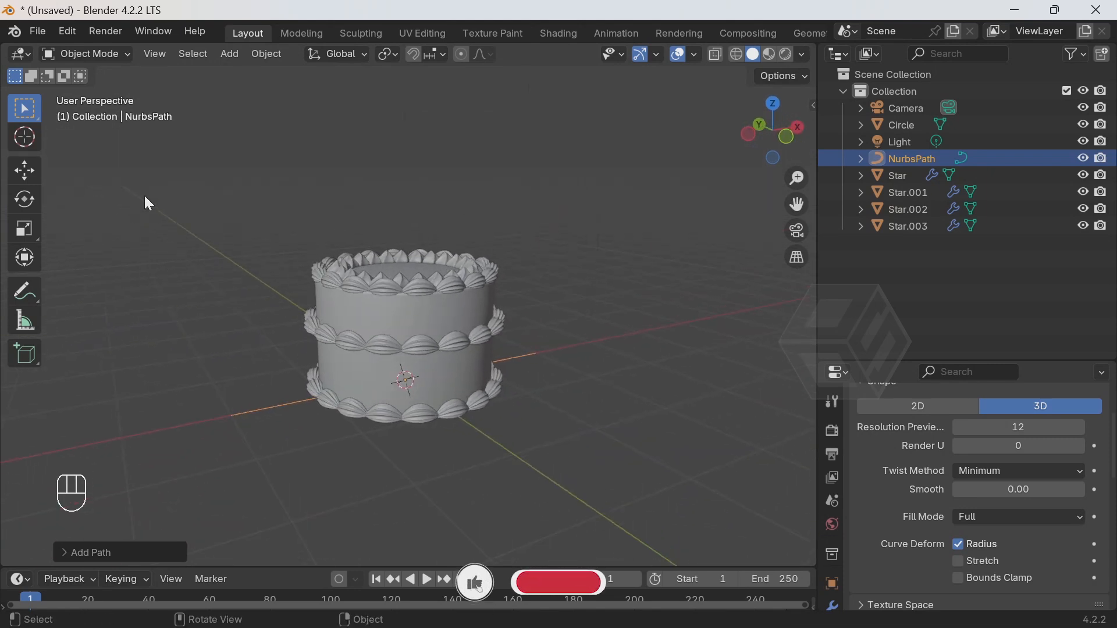
left_click(13, 171)
left_click_drag(374, 357, 430, 393)
left_click_drag(460, 356, 442, 231)
In front view, enter Edit Mode on the path and scale it along X to less than half the cake's width
scroll(456, 261, "up", 5)
middle_click_drag(507, 275, 497, 344)
scroll(432, 303, "down", 2)
scroll(459, 348, "down", 2)
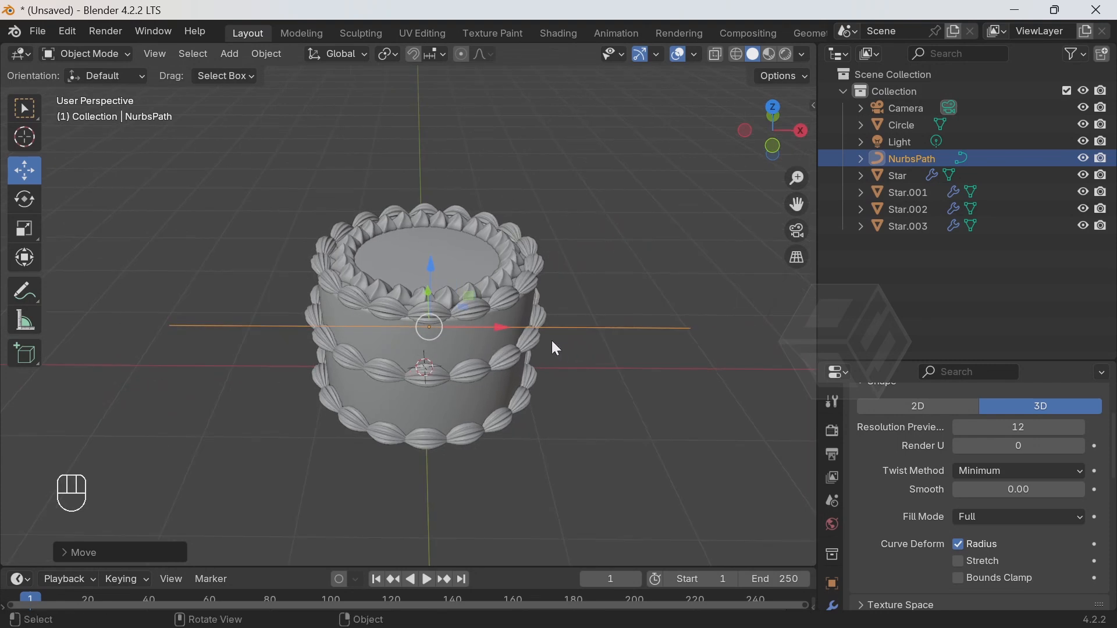
scroll(552, 342, "up", 2)
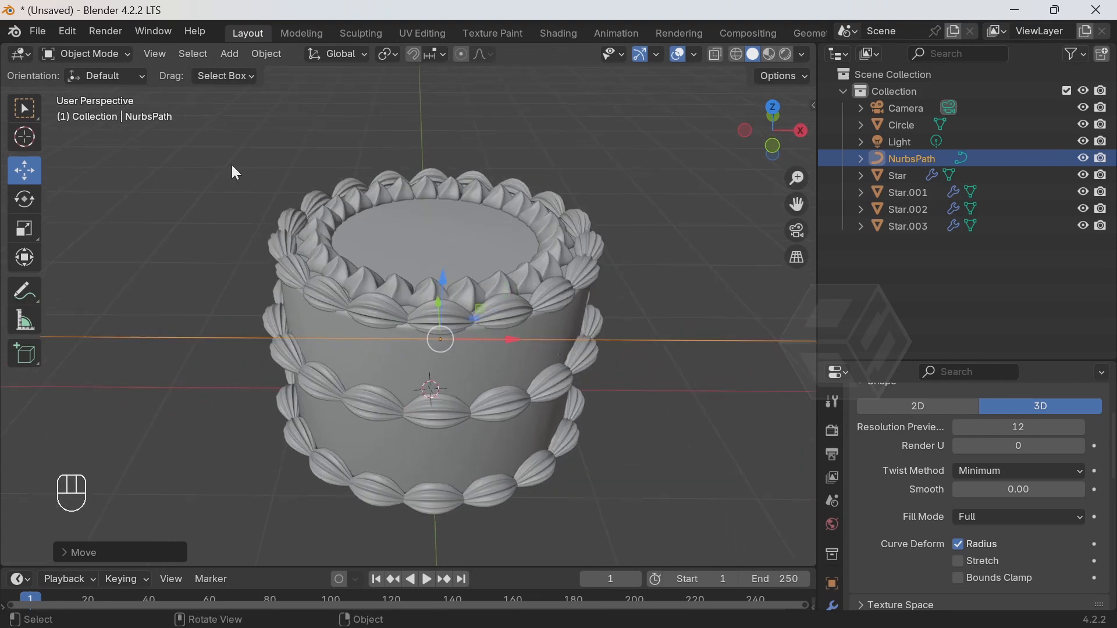
left_click(774, 144)
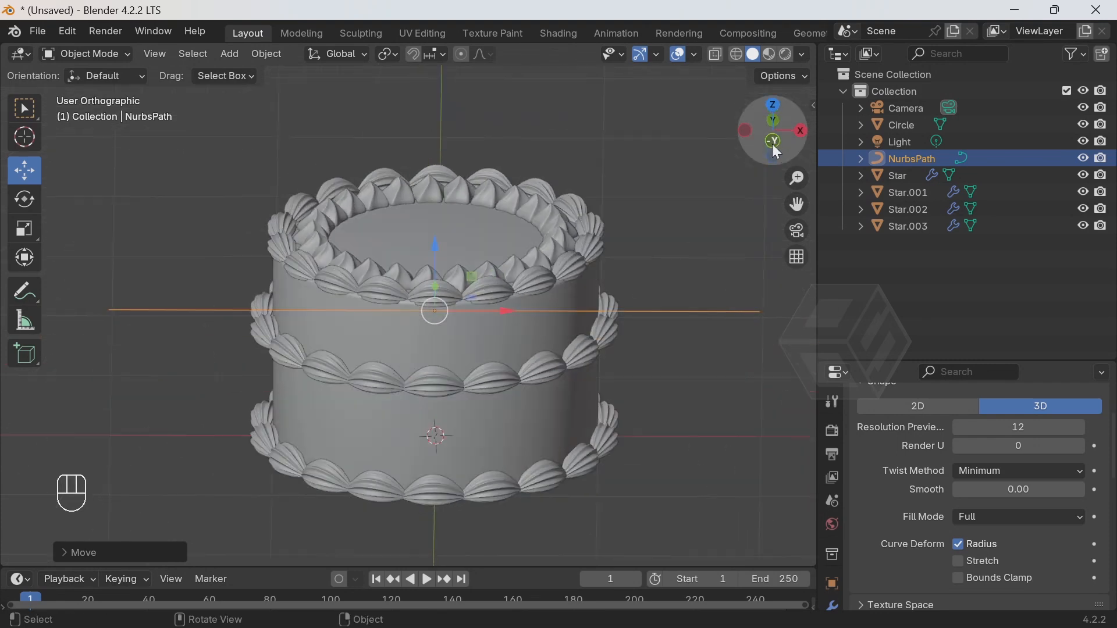
left_click(83, 54)
left_click(92, 86)
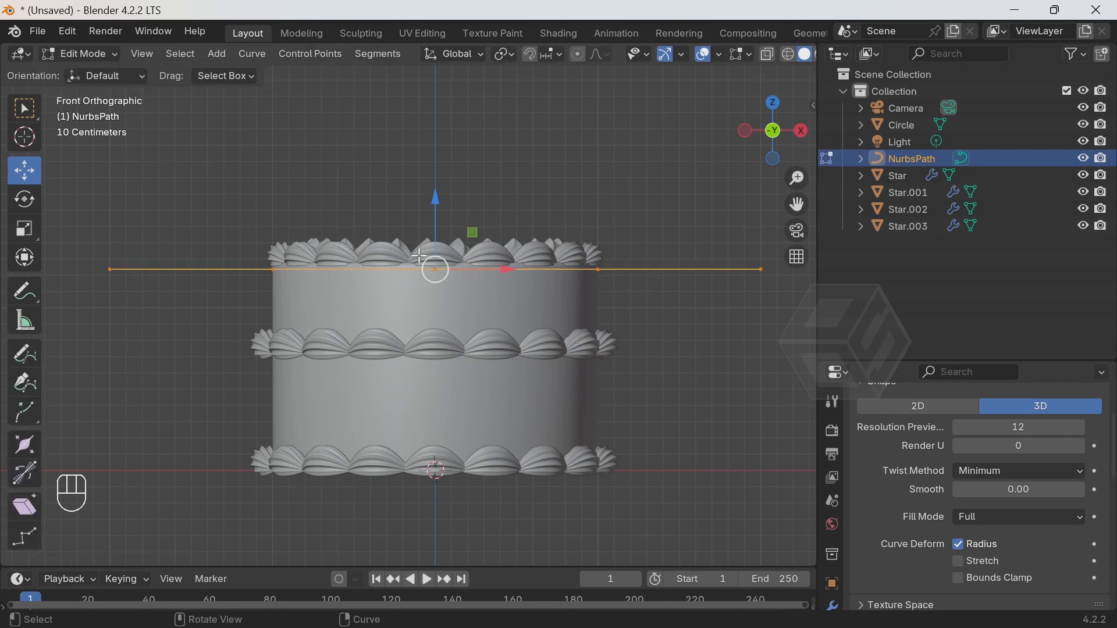
left_click(24, 230)
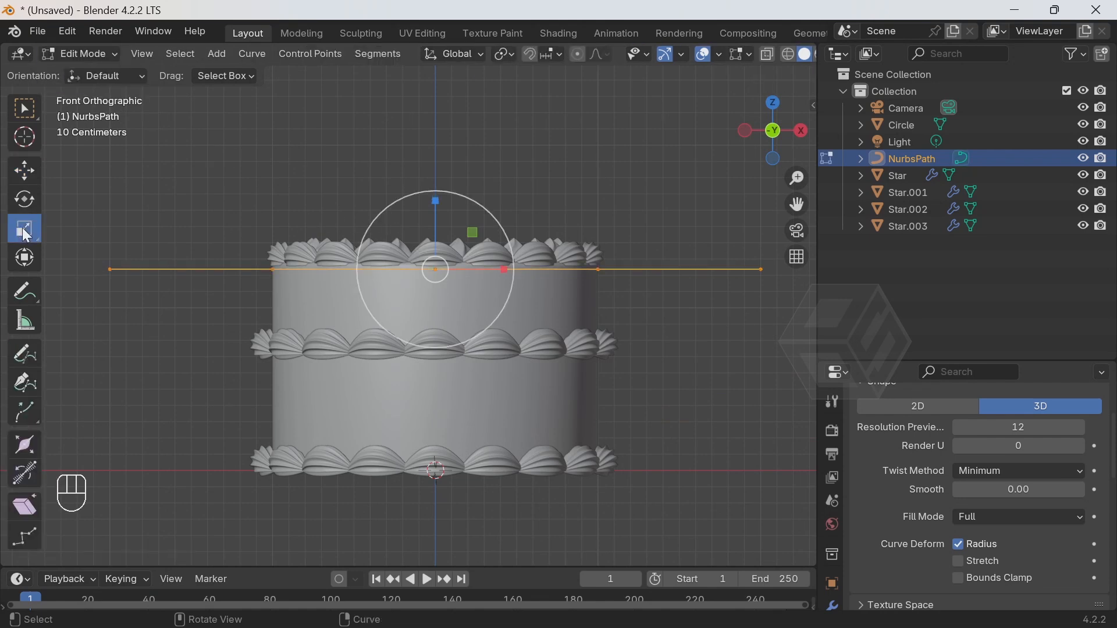
left_click_drag(513, 270, 485, 254)
Lower the path's three middle control points in Z to form a hanging swag above the middle shell ring
scroll(487, 287, "up", 3)
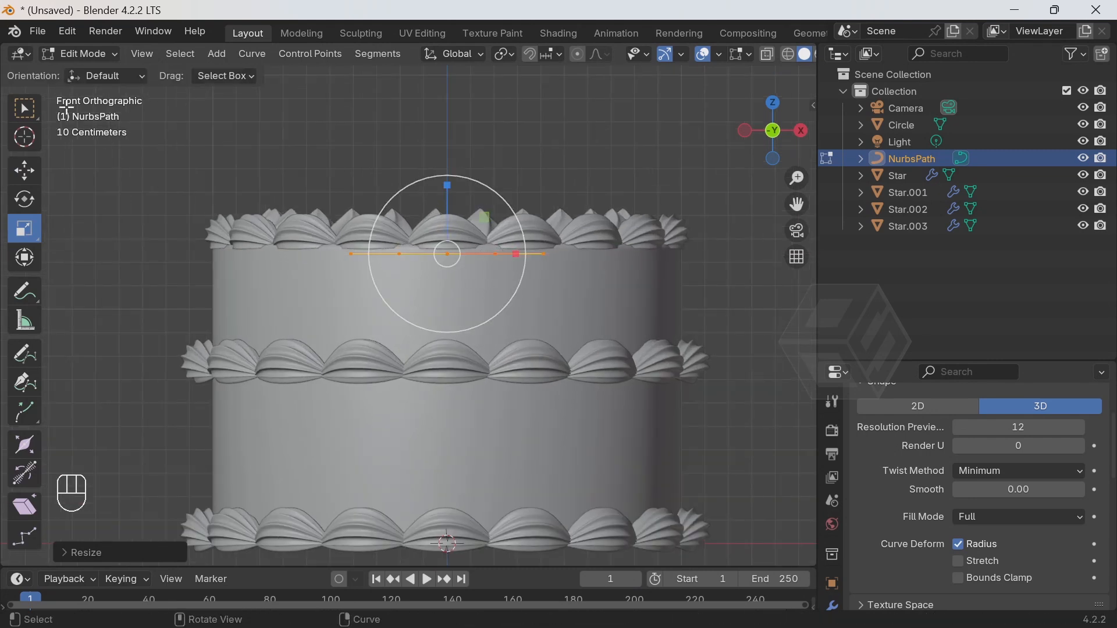
left_click(26, 107)
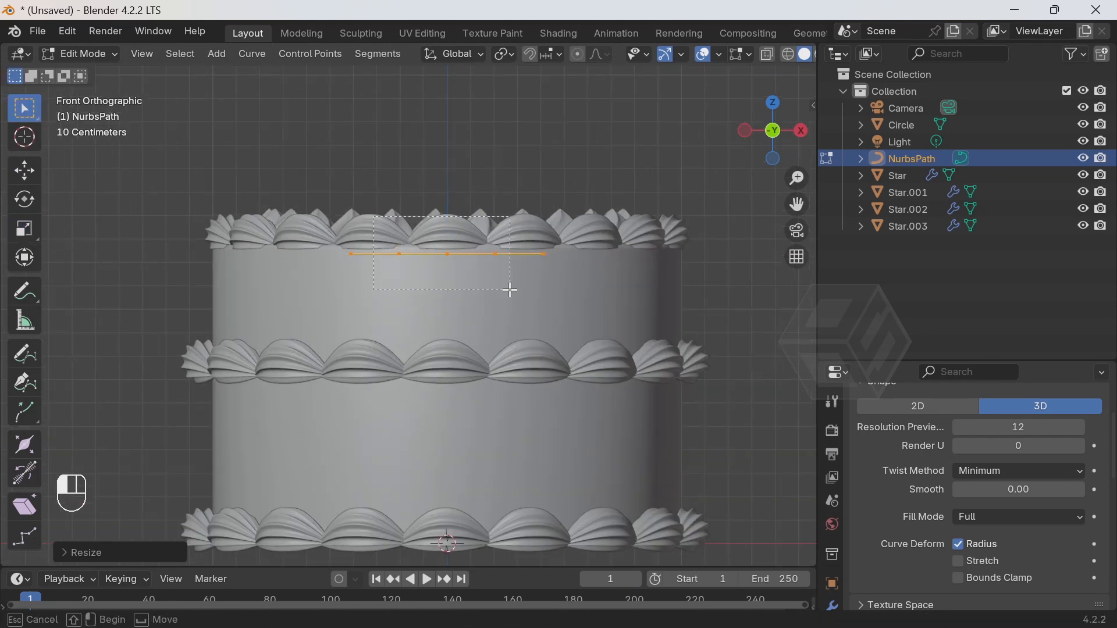
left_click(28, 172)
left_click_drag(454, 202, 457, 275)
Select the swag path's two upper end points and scale them slightly closer together along X
left_click_drag(288, 227, 649, 271)
left_click(24, 228)
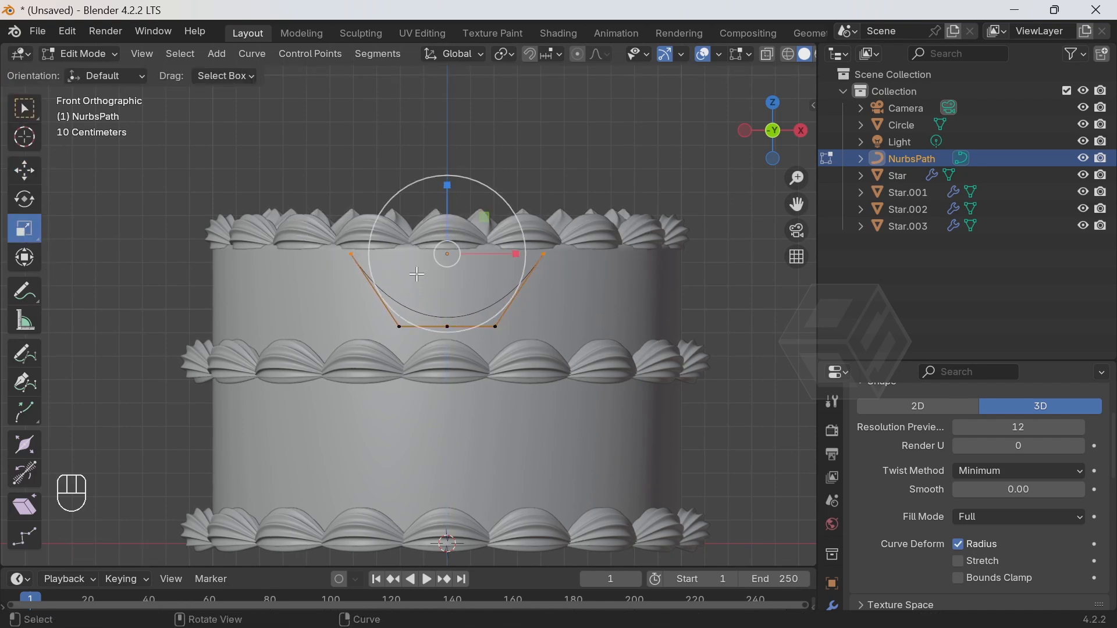
left_click_drag(519, 254, 498, 253)
scroll(554, 291, "up", 3)
middle_click_drag(553, 295, 621, 336)
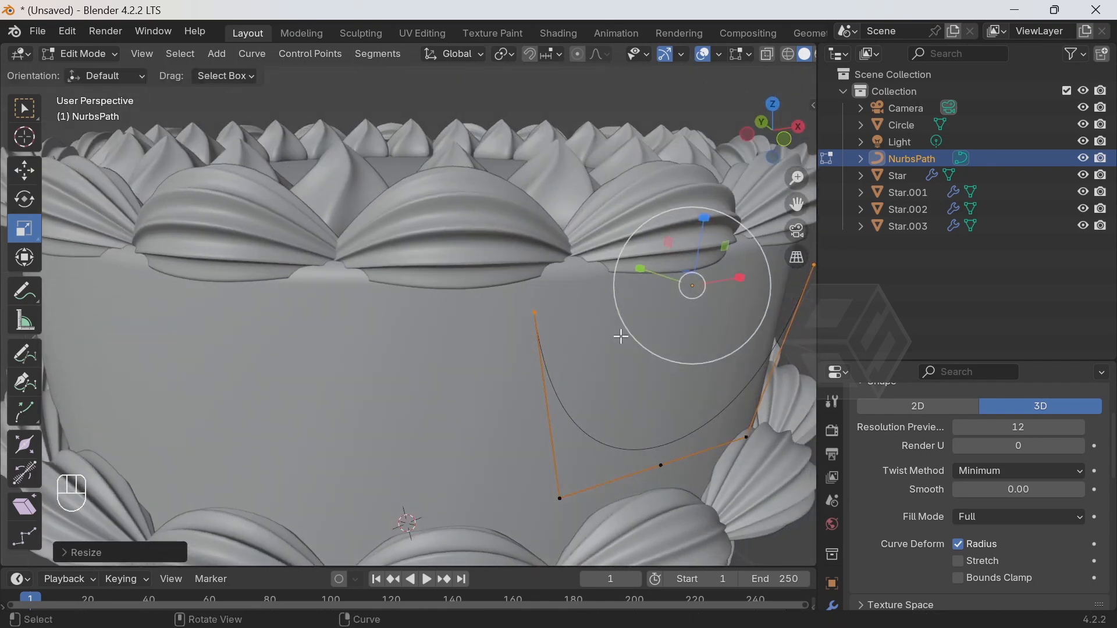
middle_click_drag(684, 321, 590, 293, "shift")
Give the swag path a round bevel with a depth of 0.05 m and enable Fill Caps
scroll(931, 462, "down", 3)
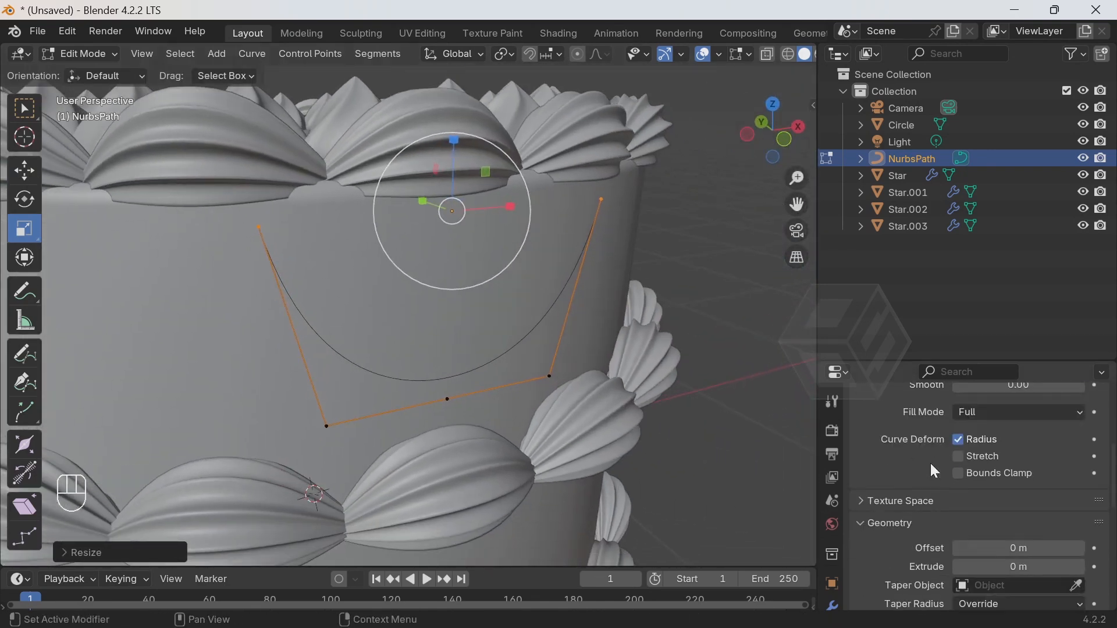
left_click_drag(870, 361, 870, 200)
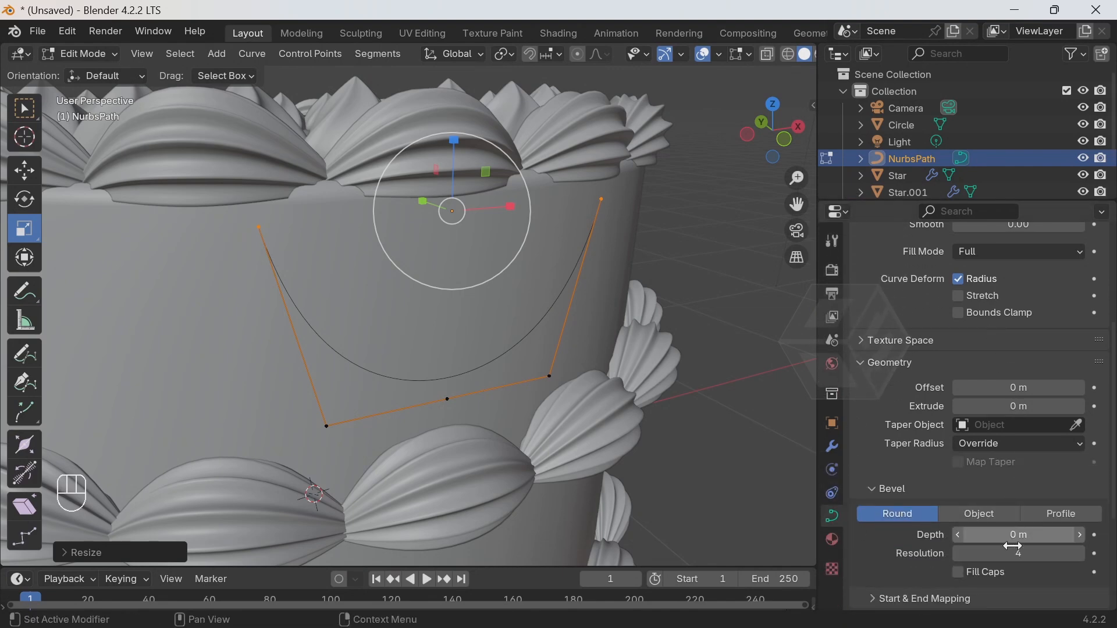
mouse_move(1015, 538)
left_mouse_down()
mouse_move(1048, 538)
mouse_move(1016, 537)
left_mouse_up()
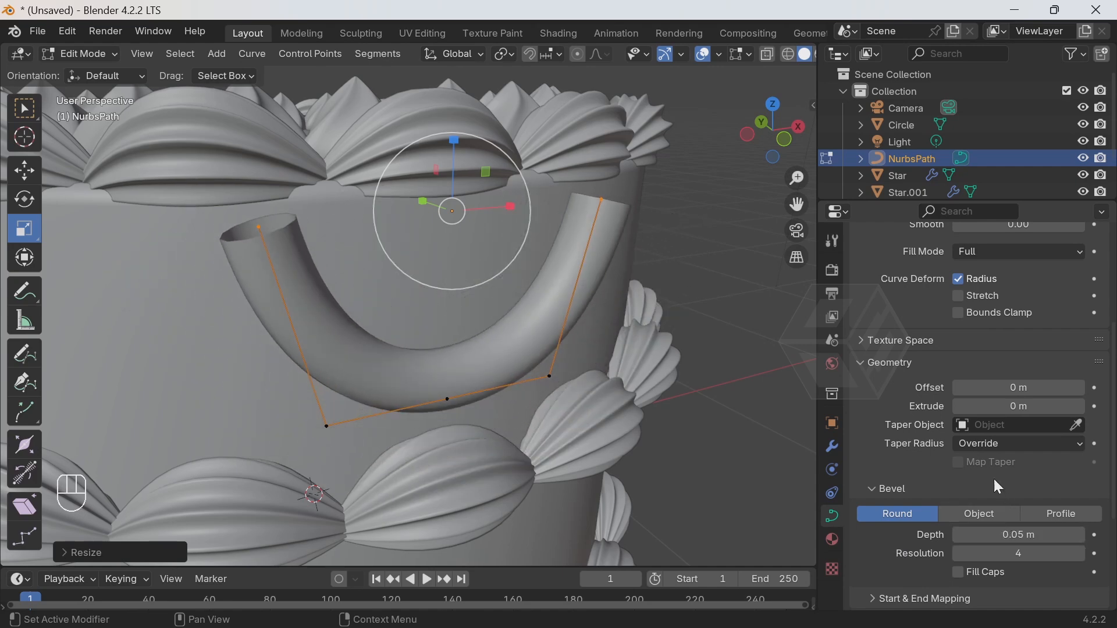
left_click(958, 574)
mouse_move(548, 324)
middle_mouse_down()
mouse_move(486, 317)
mouse_move(489, 331)
mouse_move(529, 327)
middle_mouse_up()
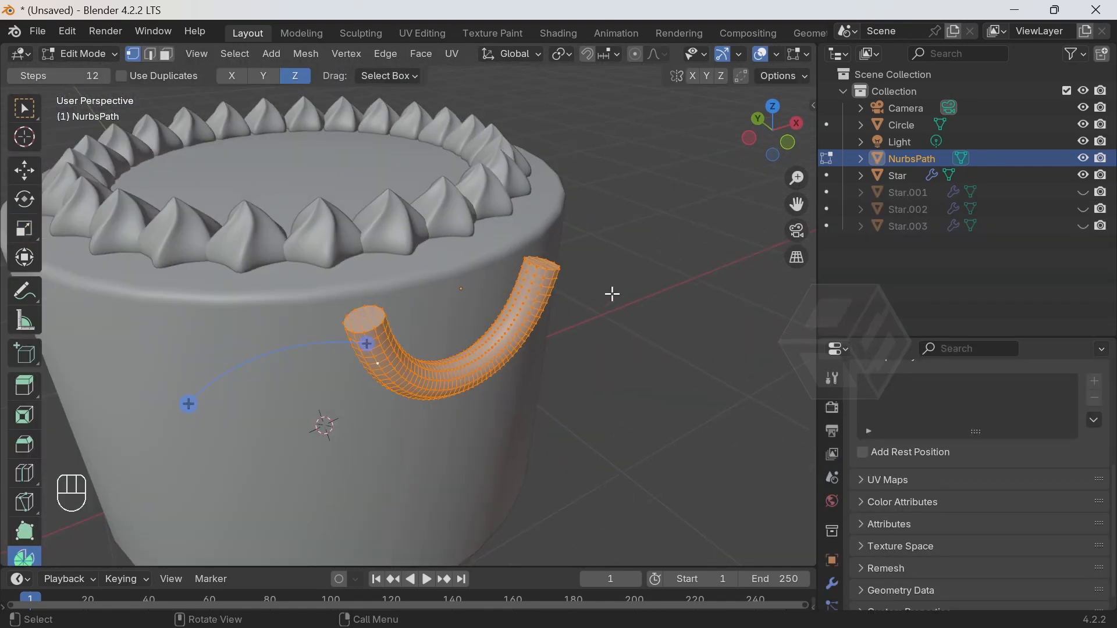
Spin the swag mesh around the cake about the Z axis and enable Use Duplicates for the spin
middle_click_drag(613, 294, 659, 332, "shift")
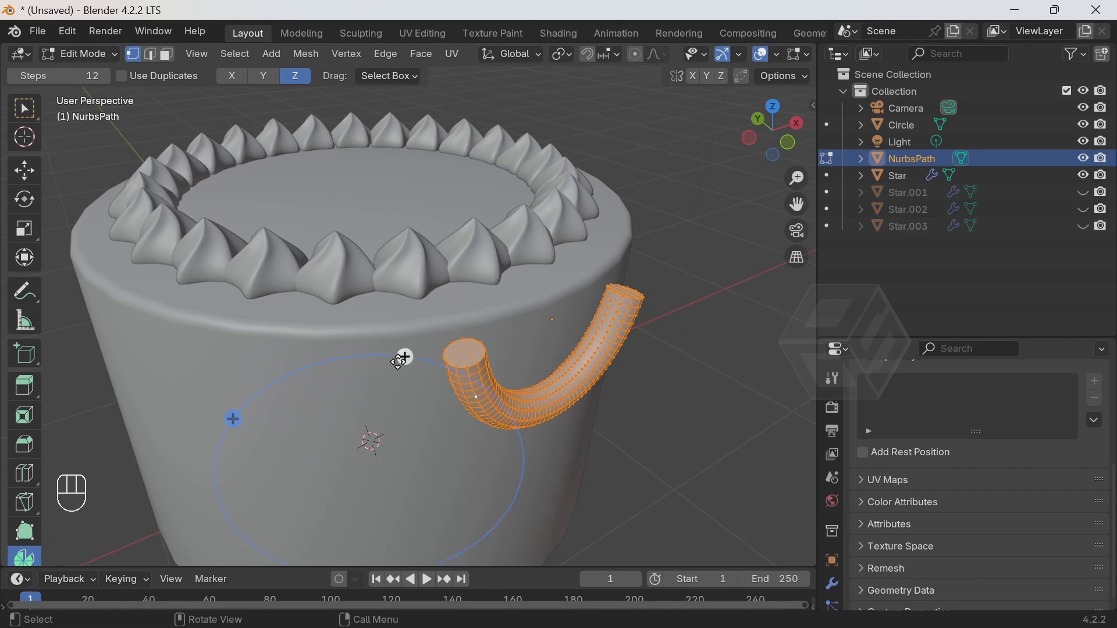
left_click_drag(405, 356, 596, 335)
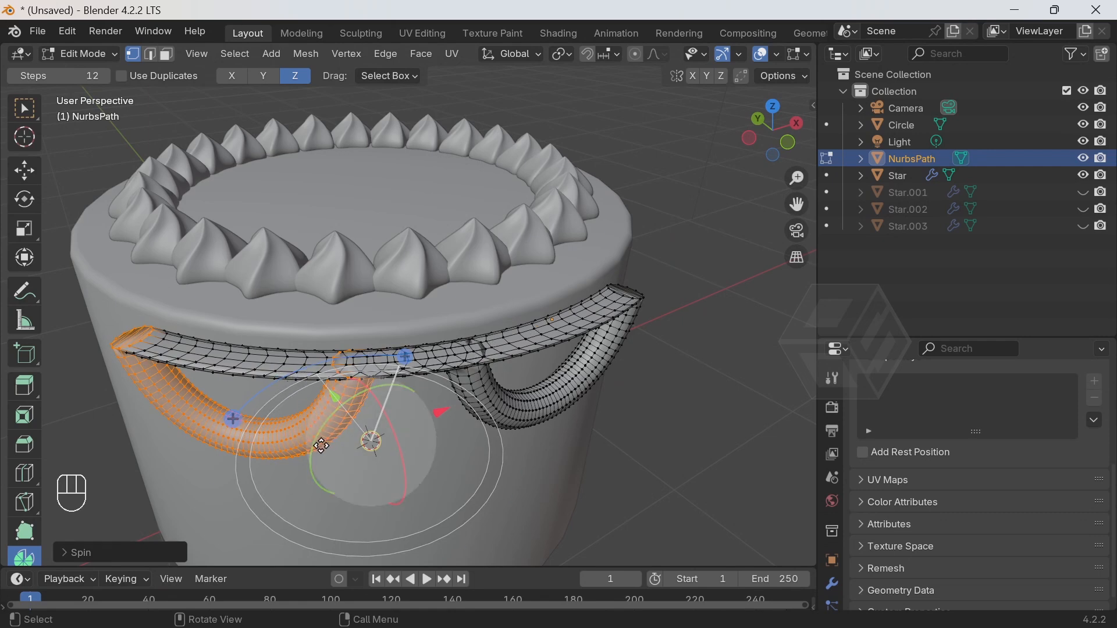
left_click(92, 551)
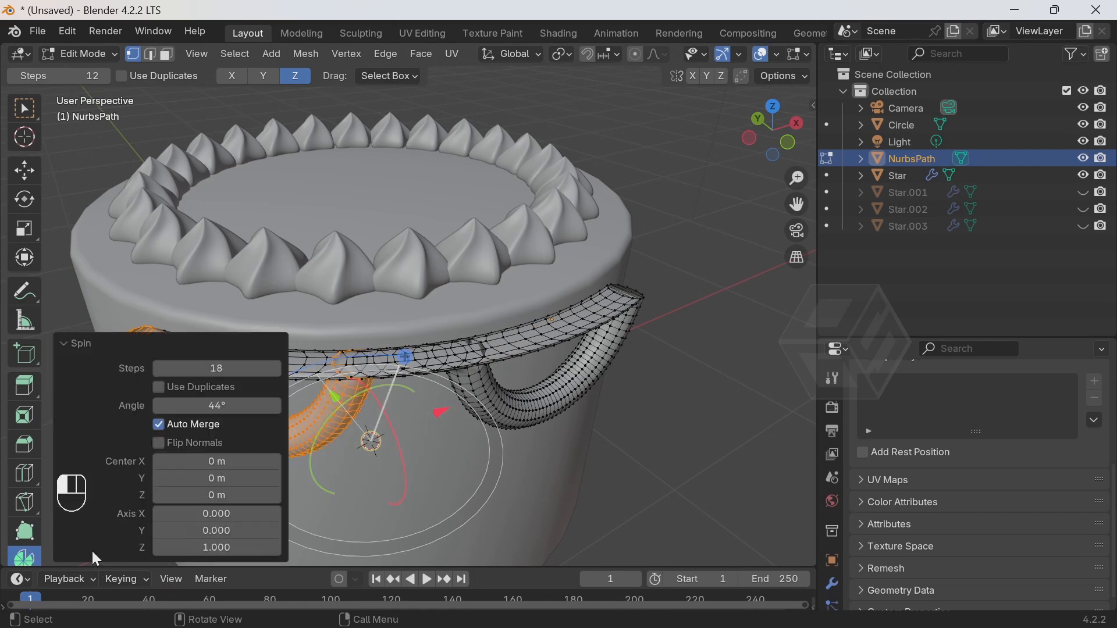
left_click(159, 388)
Set the spin angle to 360° and the number of steps to 22
left_click(221, 405)
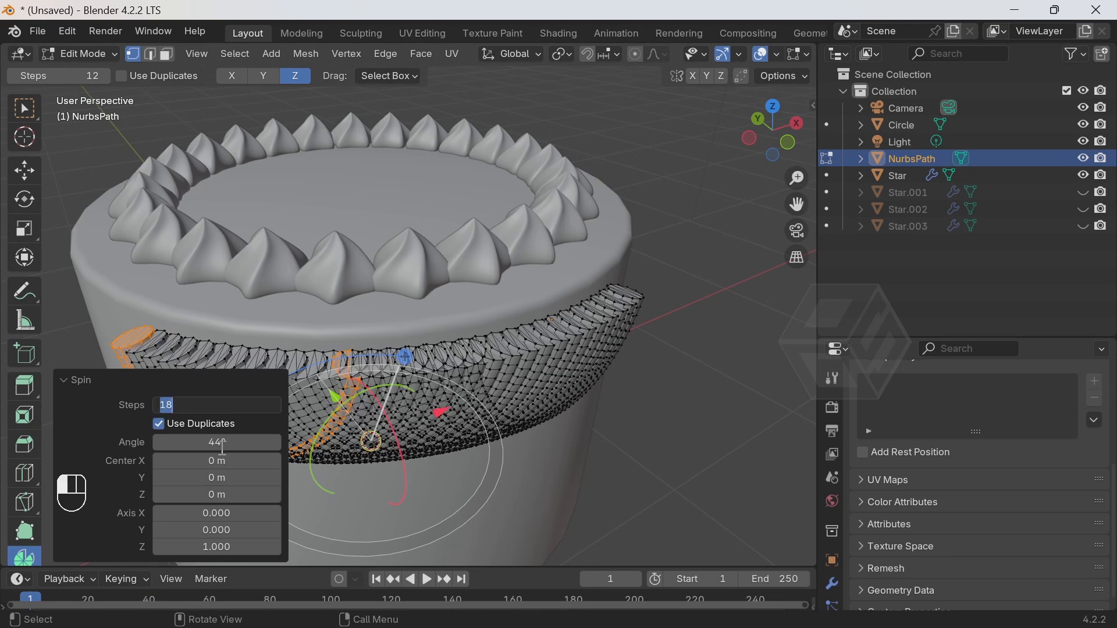
left_click(221, 449)
left_click(220, 447)
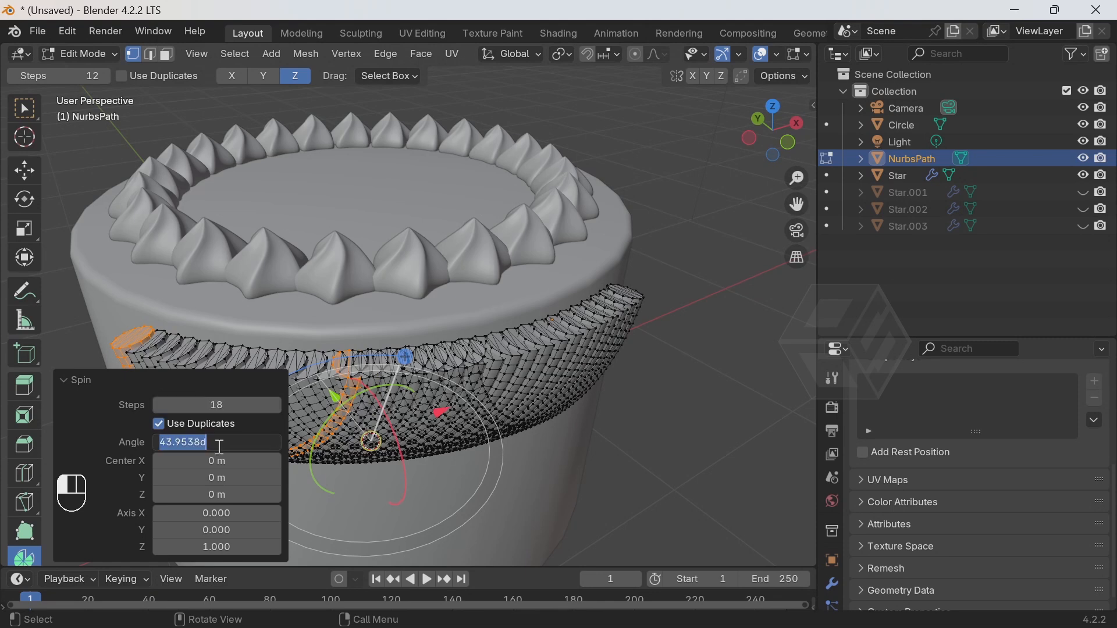
type("3")
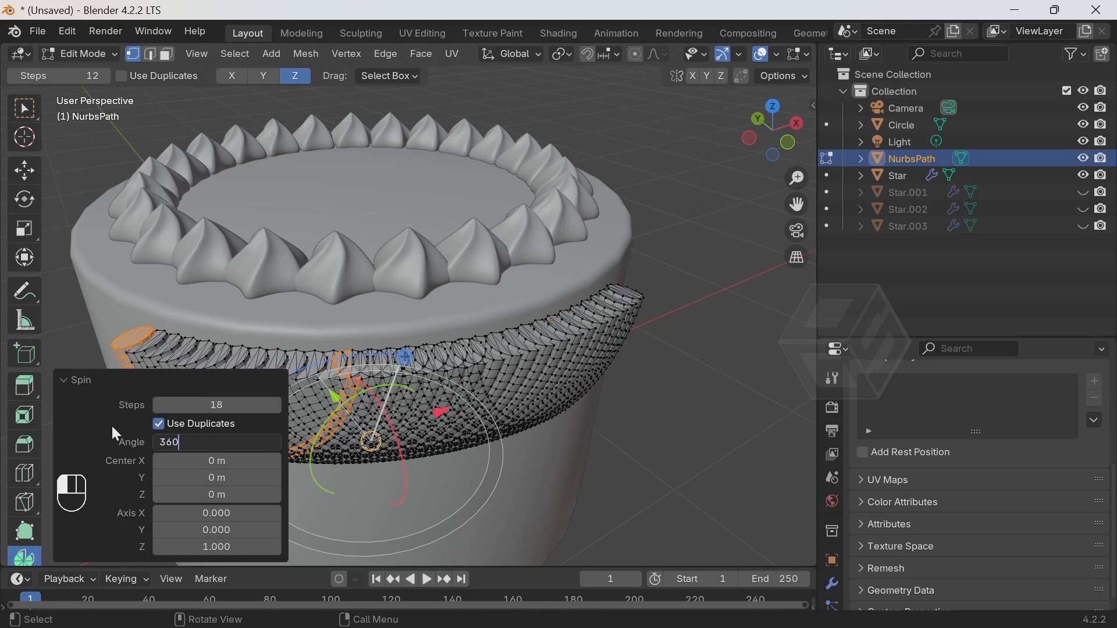
type("60")
key("Return")
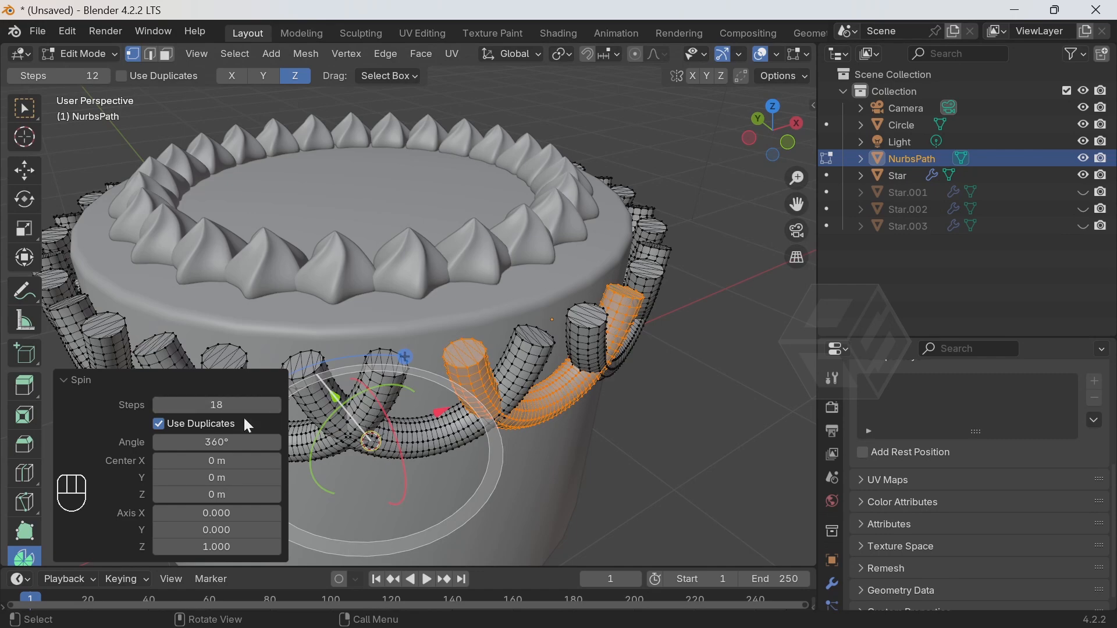
left_click_drag(219, 406, 250, 407)
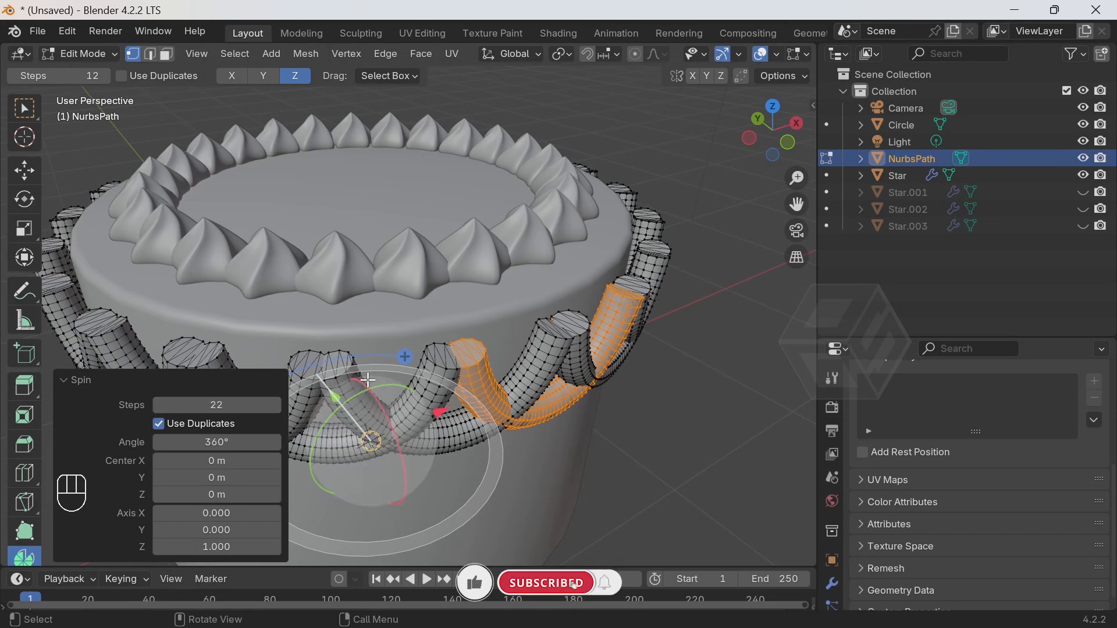
Unhide the shell rings Star.001, Star.002 and Star.003
scroll(419, 399, "down", 3)
middle_click_drag(418, 399, 325, 349)
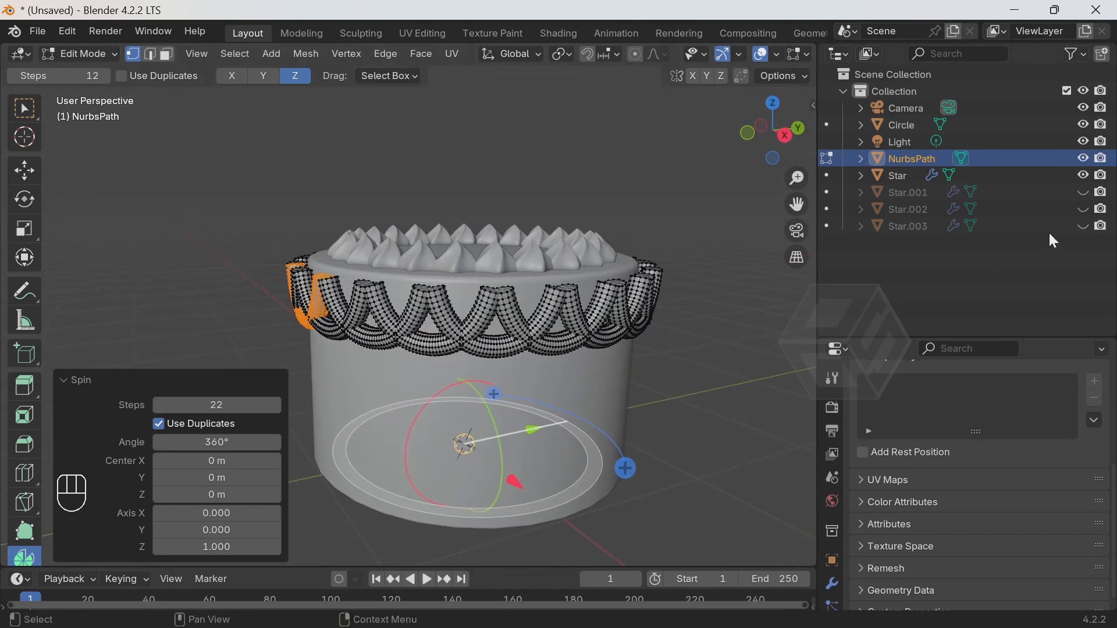
left_click_drag(1084, 192, 1088, 231)
scroll(528, 330, "up", 3)
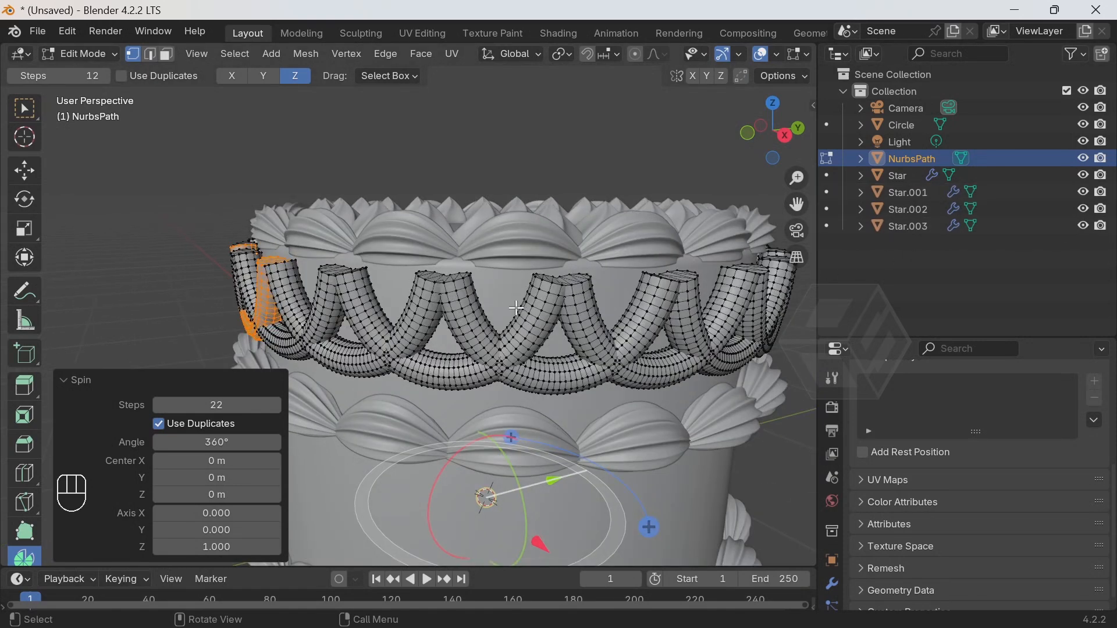
Select all swag geometry, set the pivot to Individual Origins and scale each piece down so neighbouring swags overlap less
left_click(65, 382)
key("a")
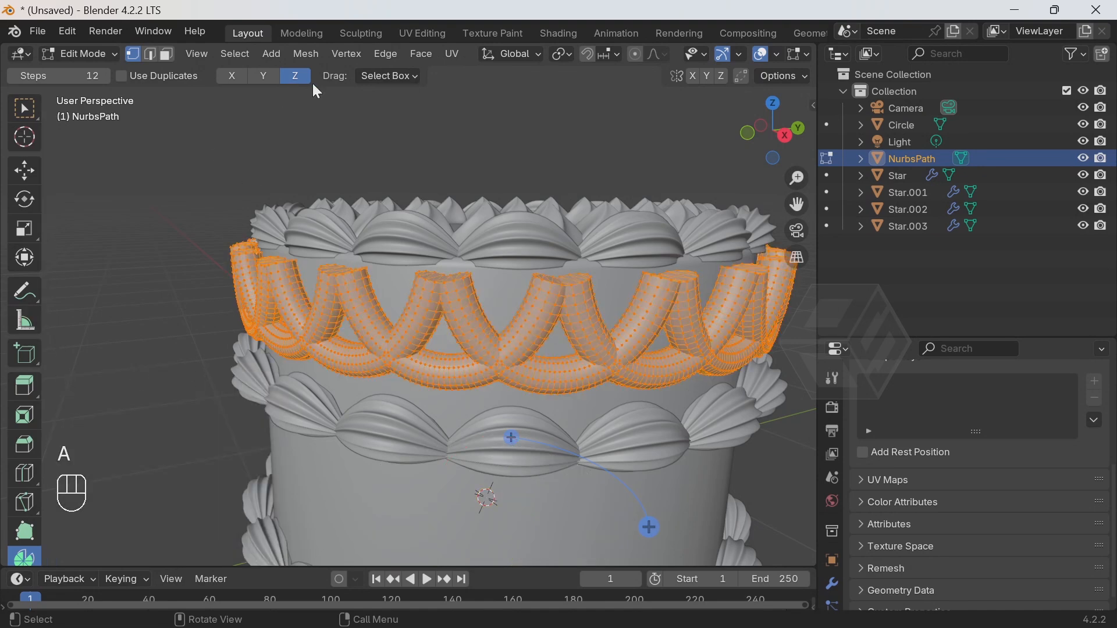
left_click(564, 55)
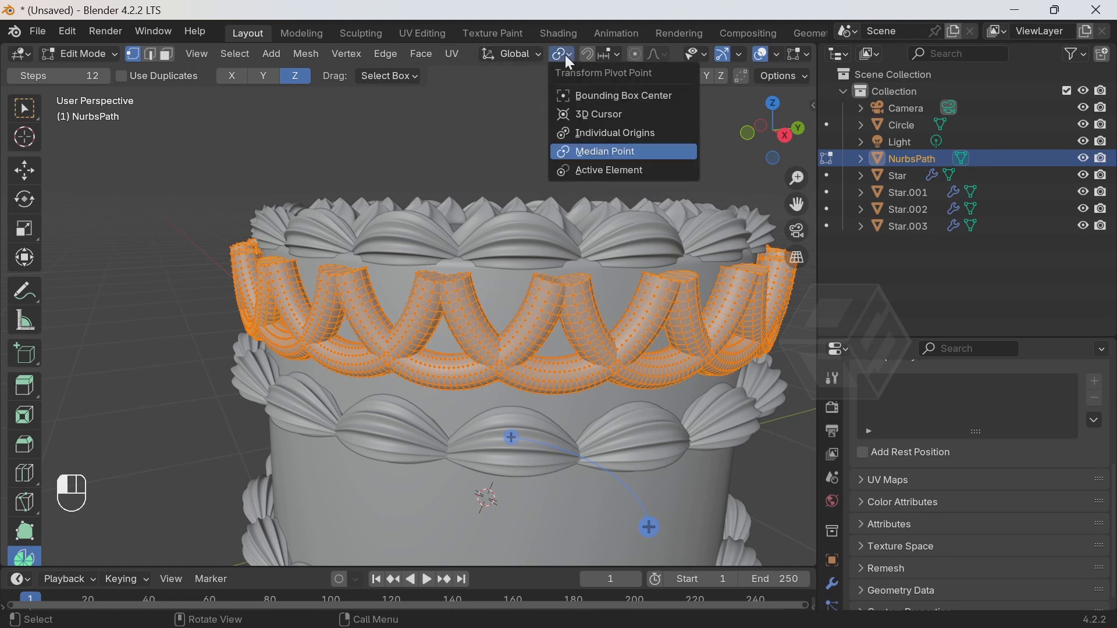
left_click(593, 133)
key("s")
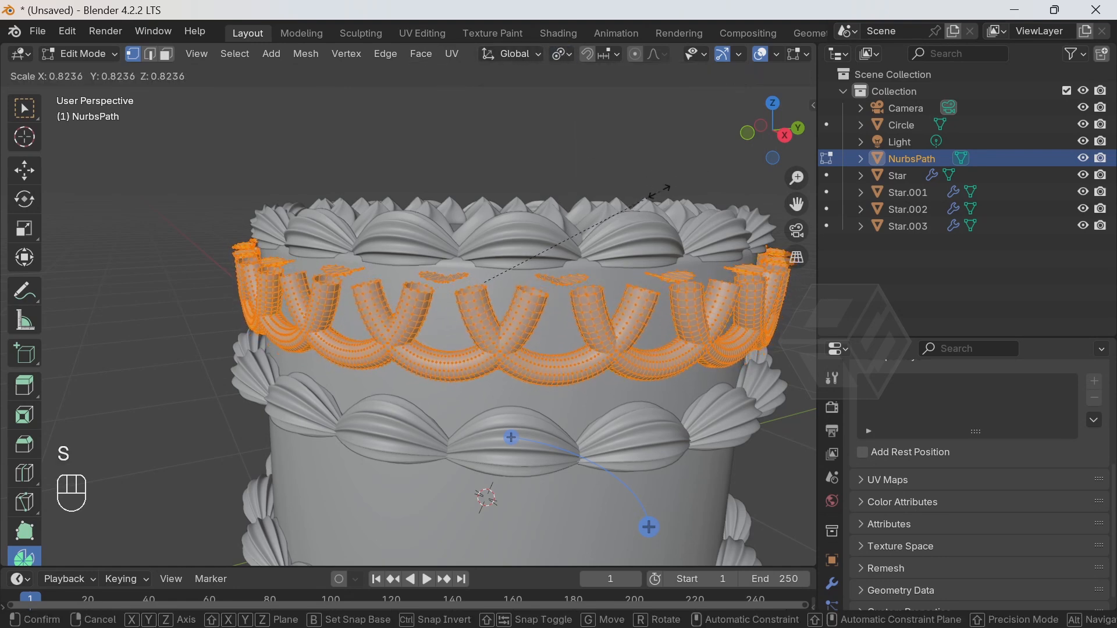
left_click(629, 214)
middle_click_drag(621, 217, 216, 282)
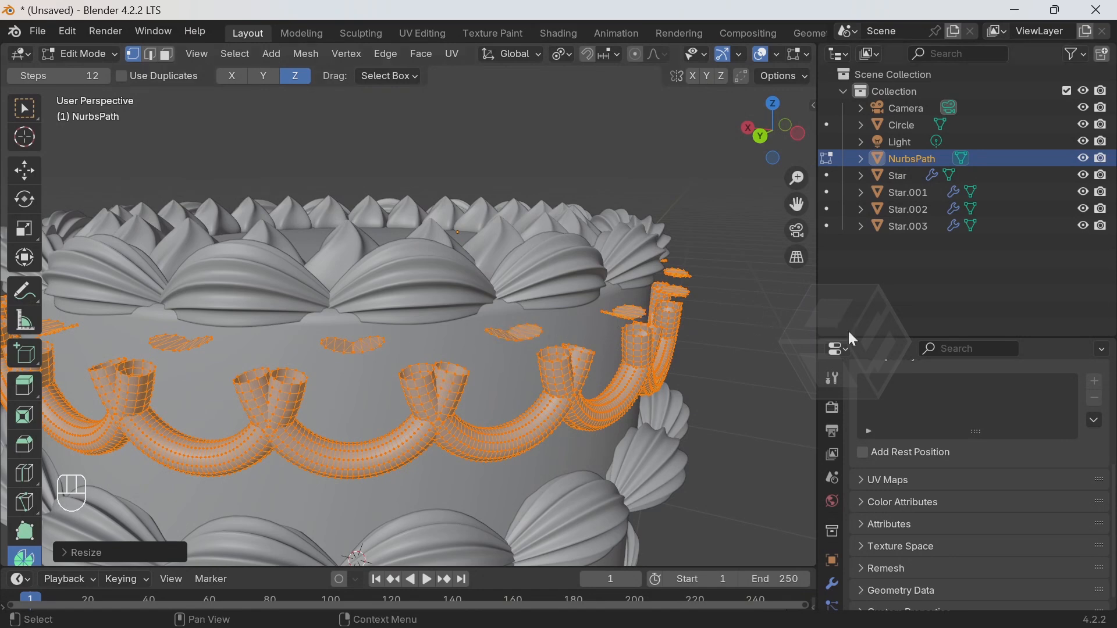
scroll(877, 559, "down", 2)
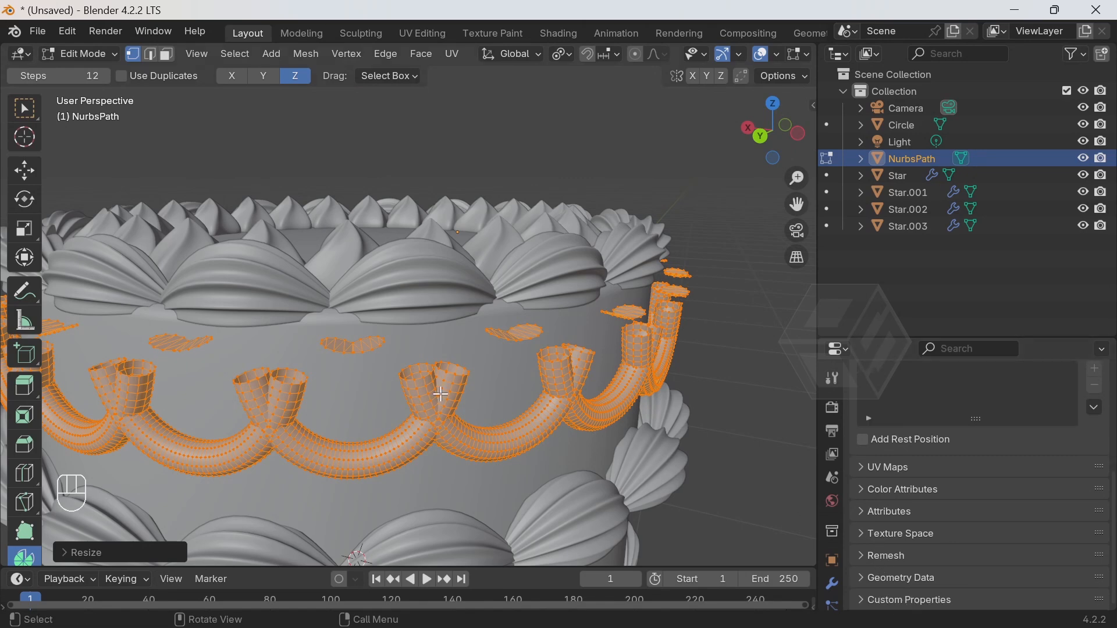
scroll(628, 386, "down", 5)
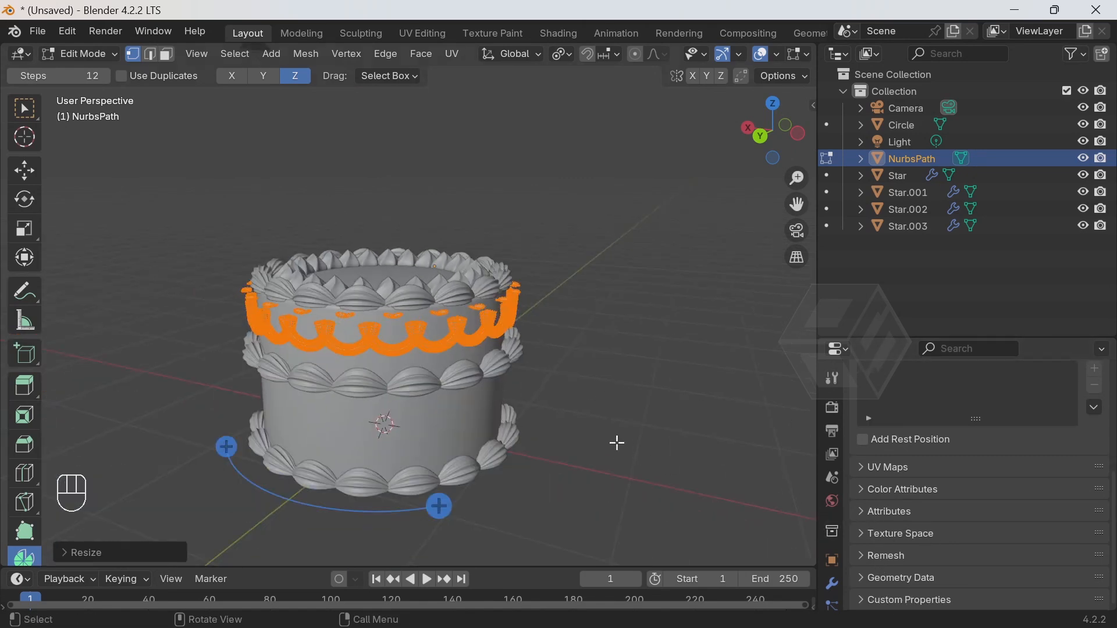
Return to Object Mode and raise the swag ring along Z toward the top shell ring
left_click(71, 55)
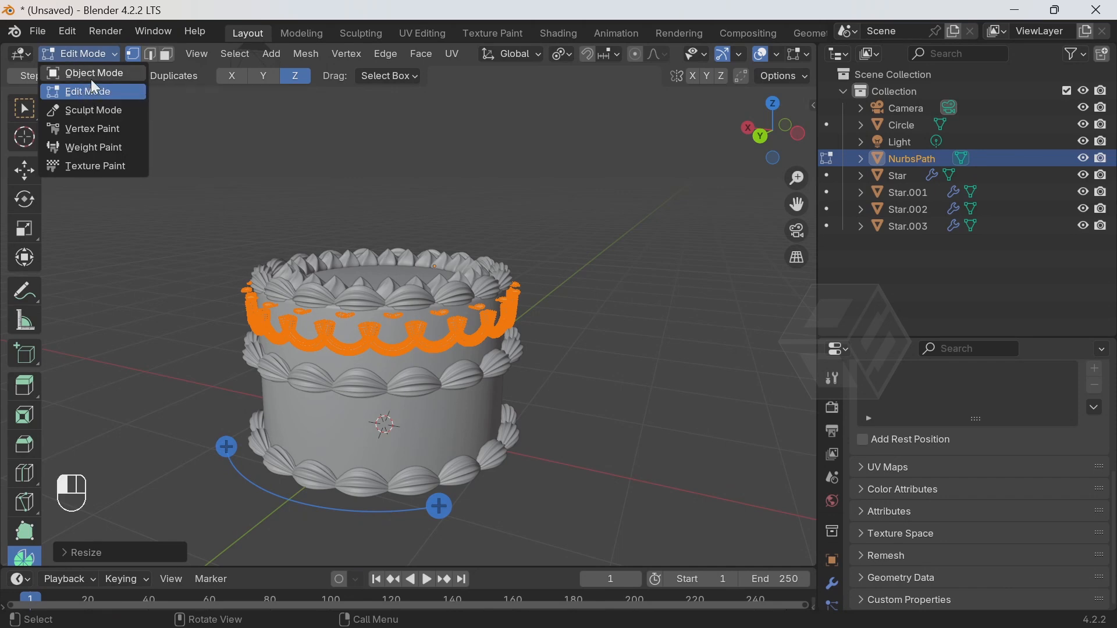
left_click(100, 74)
left_click_drag(445, 221, 446, 211)
middle_click_drag(445, 210, 495, 299)
In Edit Mode, scale the swags down further about their individual origins so neighbouring ends just meet
left_click(86, 53)
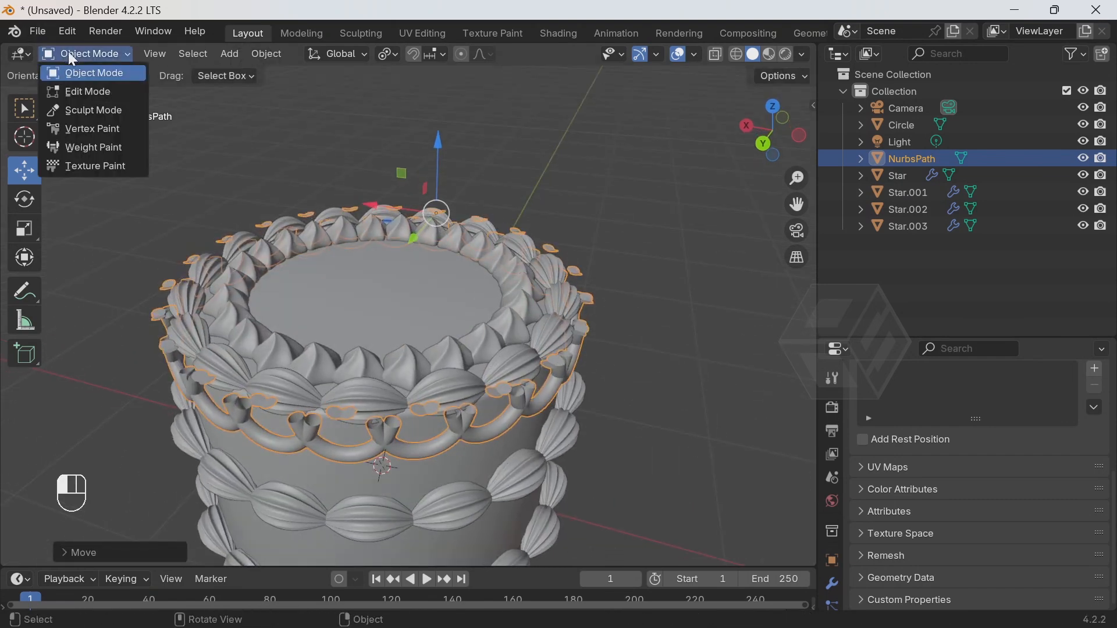
left_click(82, 93)
key("s")
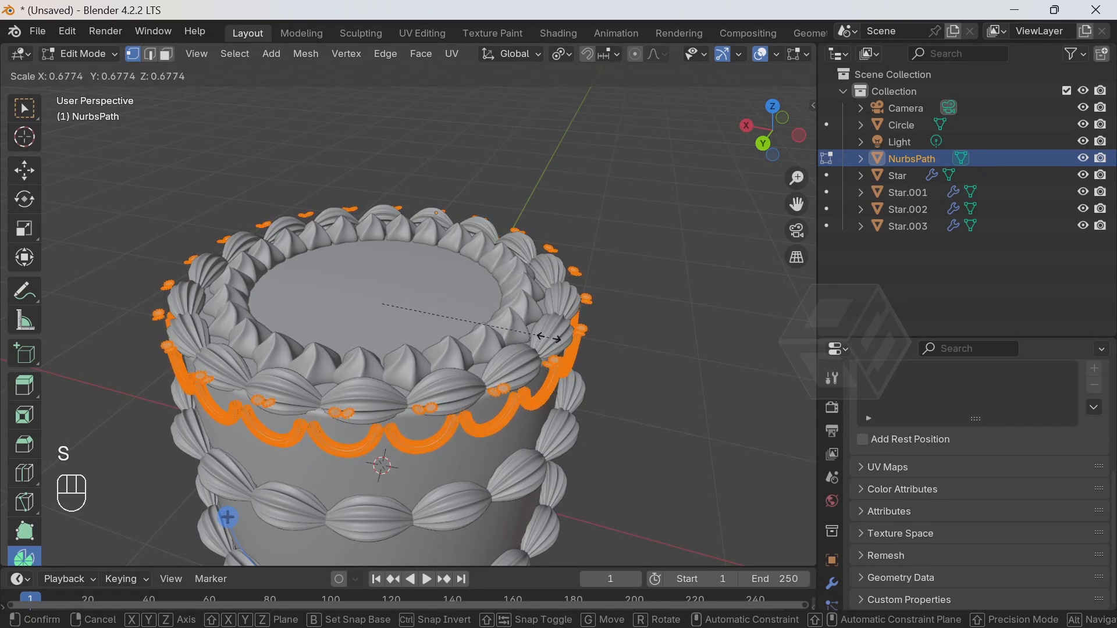
left_click(588, 326)
middle_click_drag(291, 93, 459, 124)
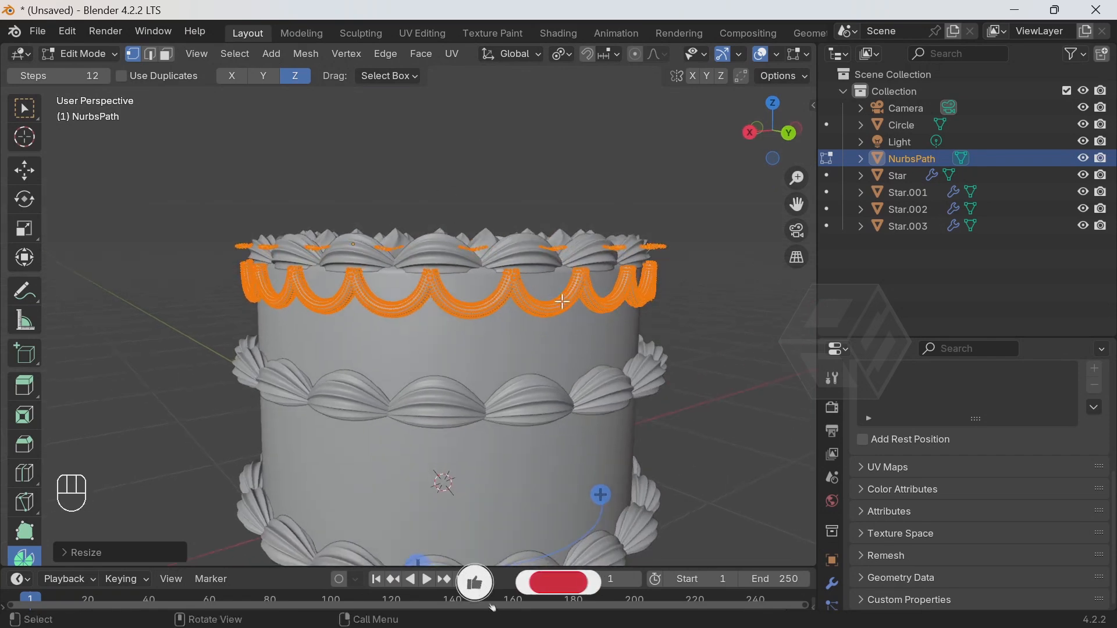
mouse_move(432, 154)
middle_mouse_down()
mouse_move(466, 169)
mouse_move(446, 167)
middle_mouse_up()
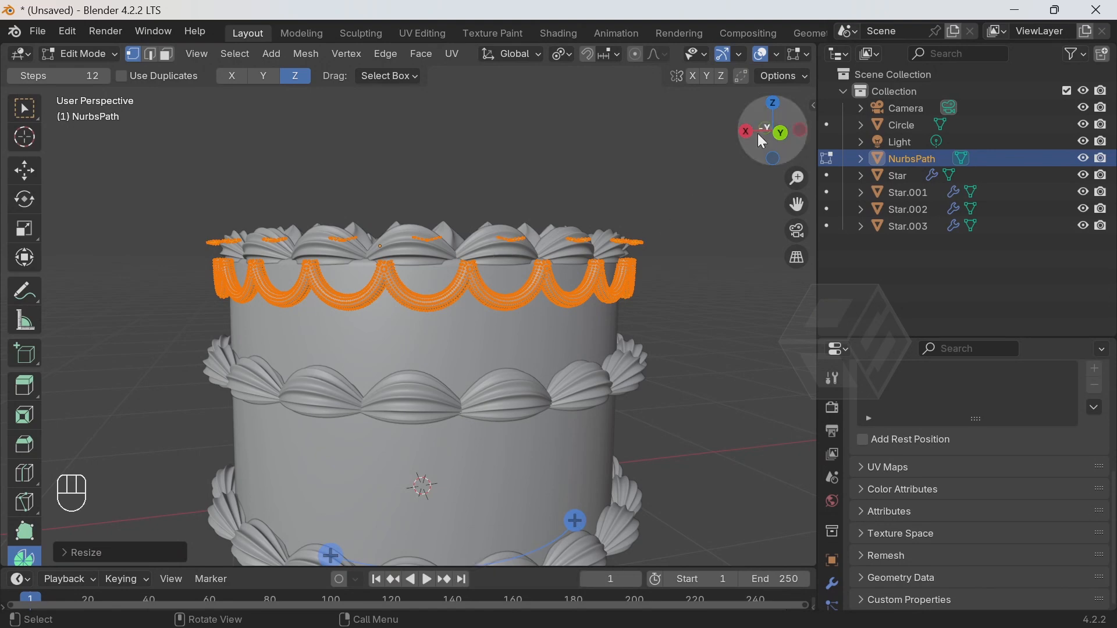
In back view with X-ray on, box-select the loose cap discs above the swags and delete their vertices
left_click(781, 134)
scroll(745, 61, "down", 4)
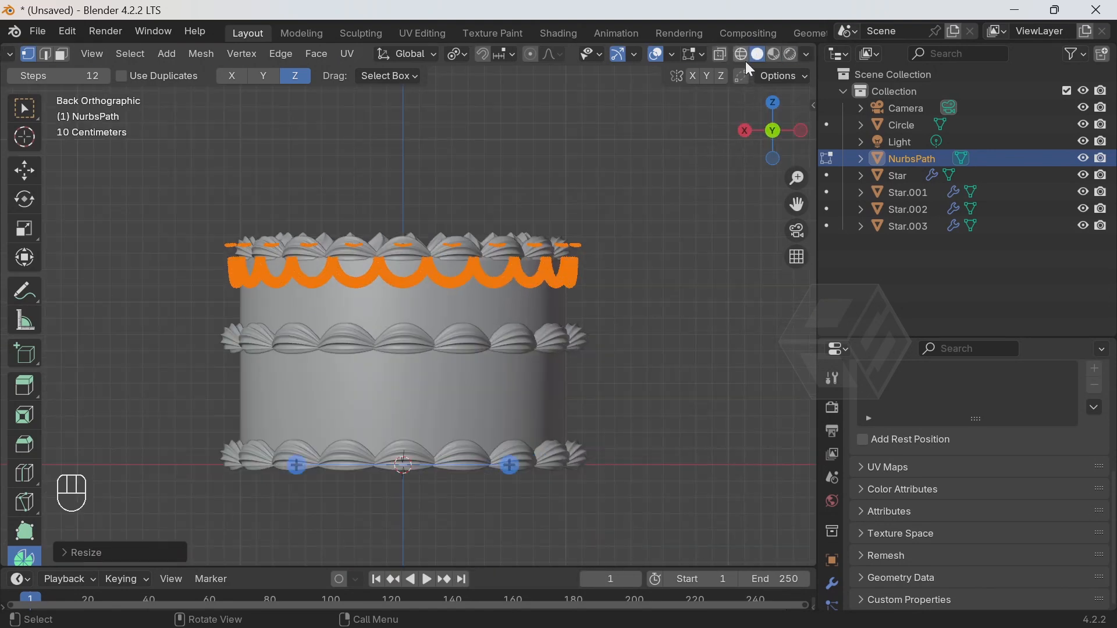
left_click(724, 58)
left_click(138, 173)
left_click_drag(143, 159, 683, 254)
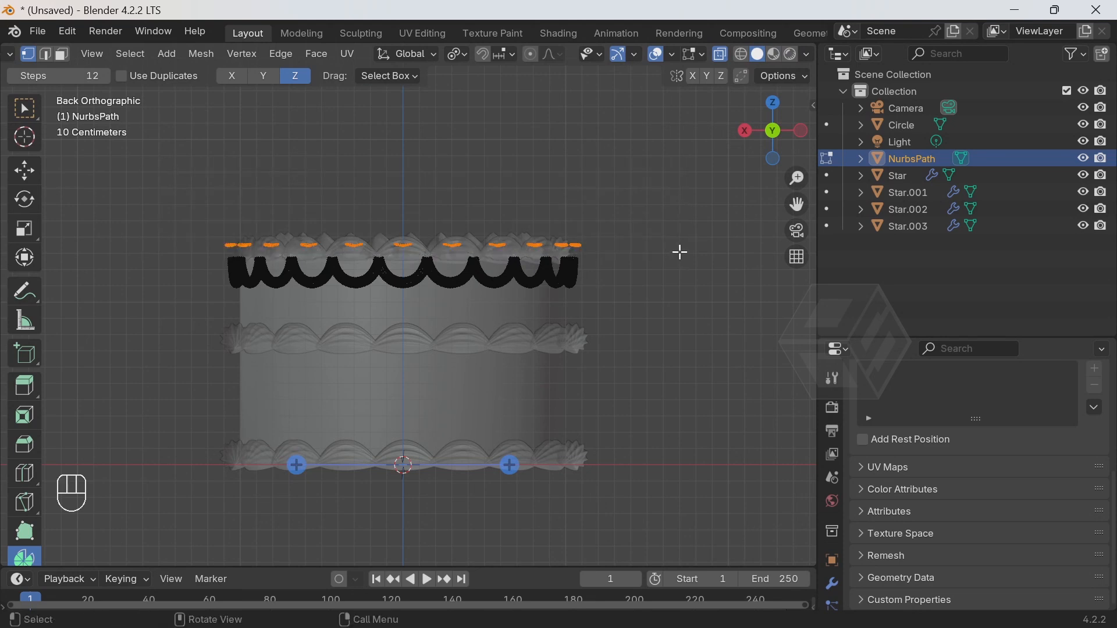
key("Delete")
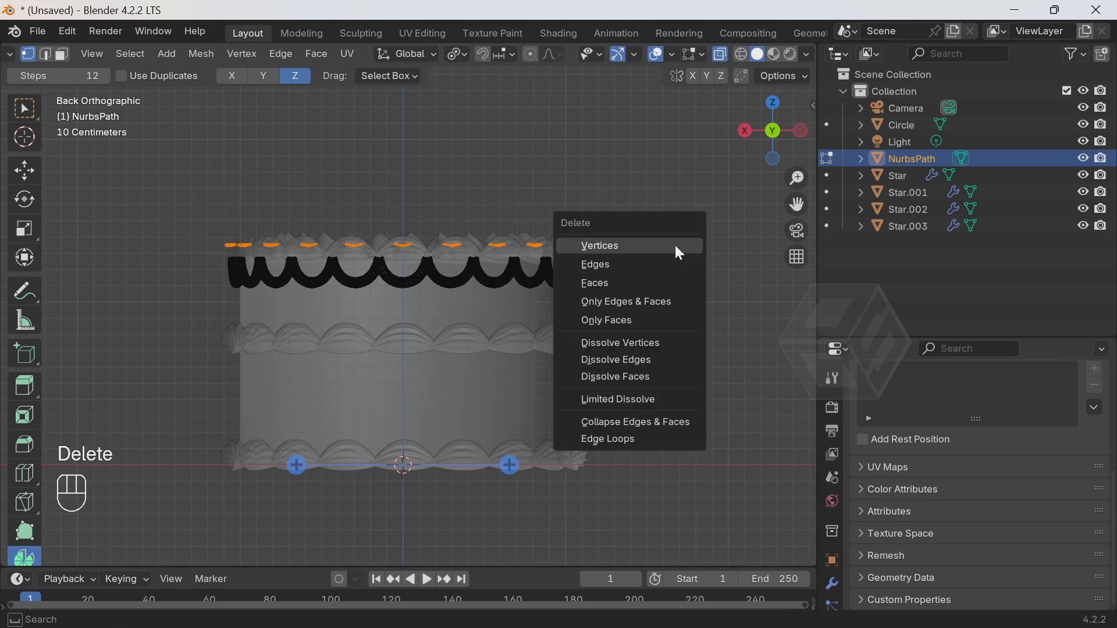
left_click(676, 250)
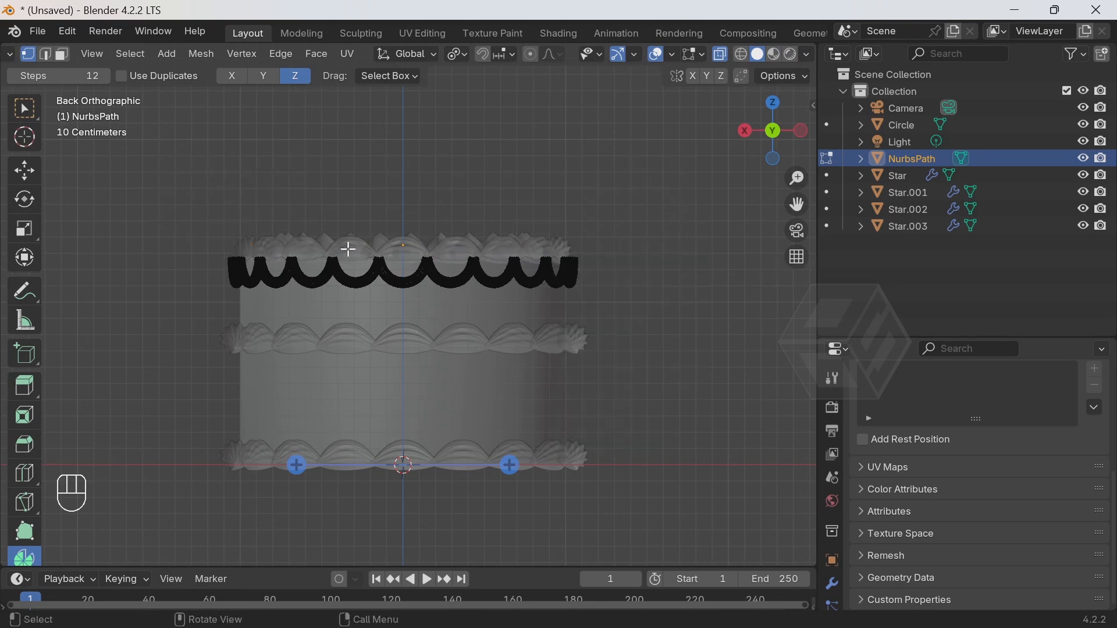
Turn off X-ray, set the pivot to Median Point and scale the whole swag ring to about 0.95 against the cake's side
key("a")
scroll(521, 278, "down", 2)
middle_click_drag(517, 263, 527, 294)
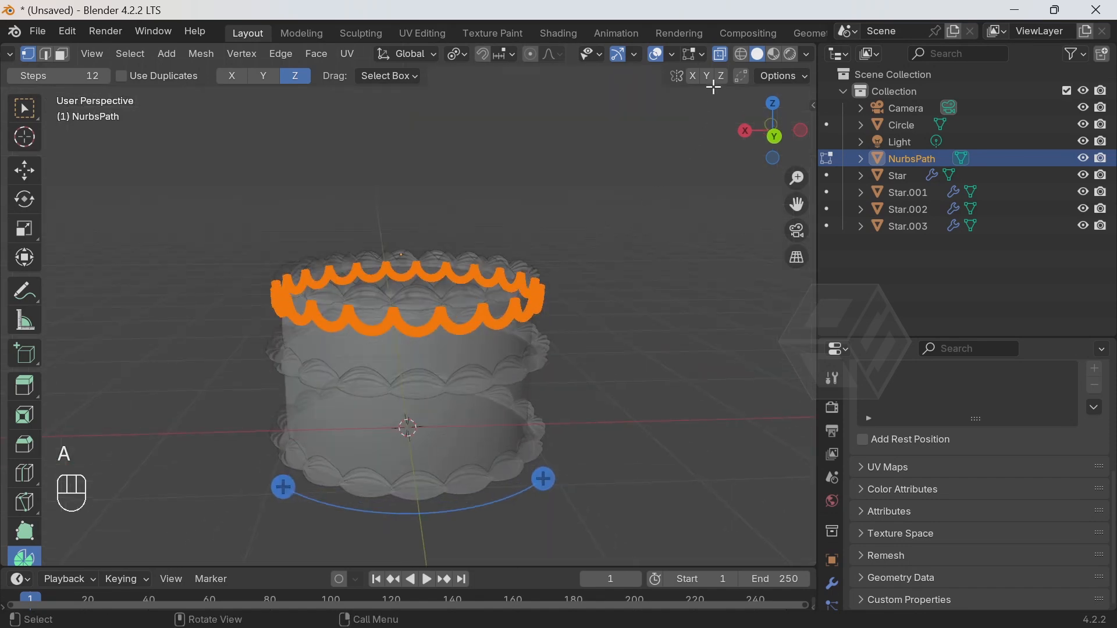
left_click(722, 58)
scroll(514, 260, "up", 4)
middle_click_drag(516, 263, 526, 277)
scroll(531, 261, "down", 2)
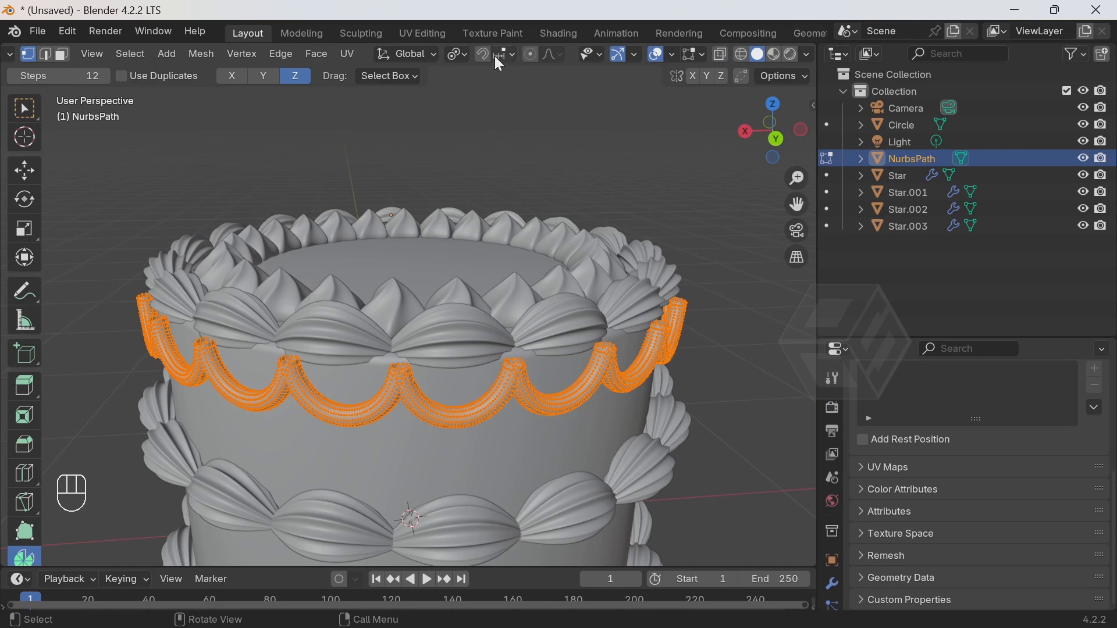
left_click(465, 56)
left_click(487, 152)
key("s")
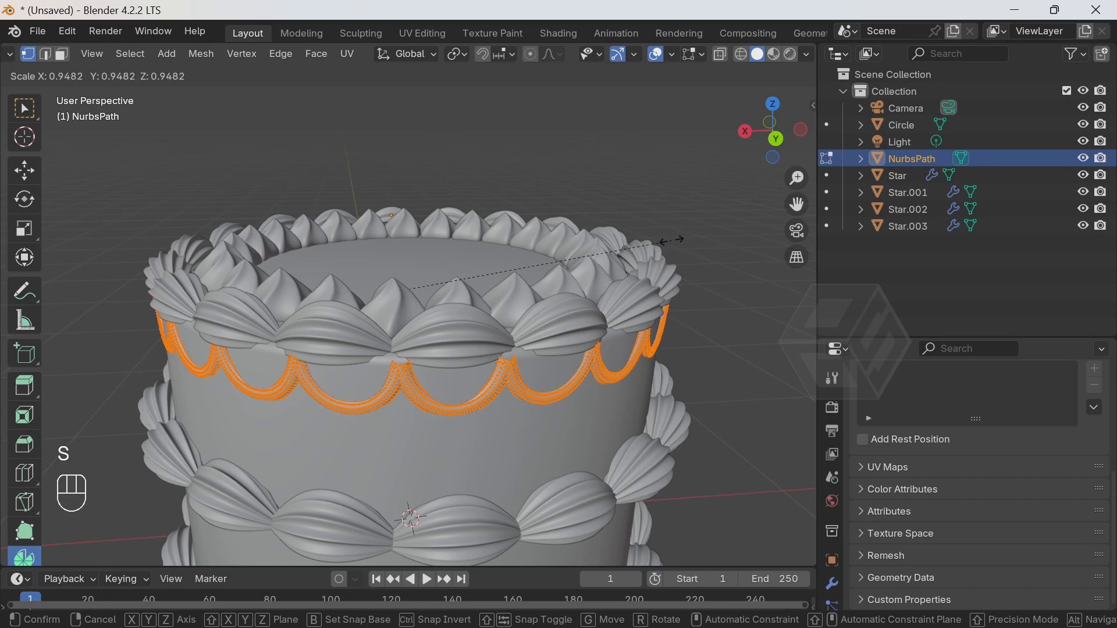
left_click(672, 241)
middle_click_drag(636, 329, 472, 318)
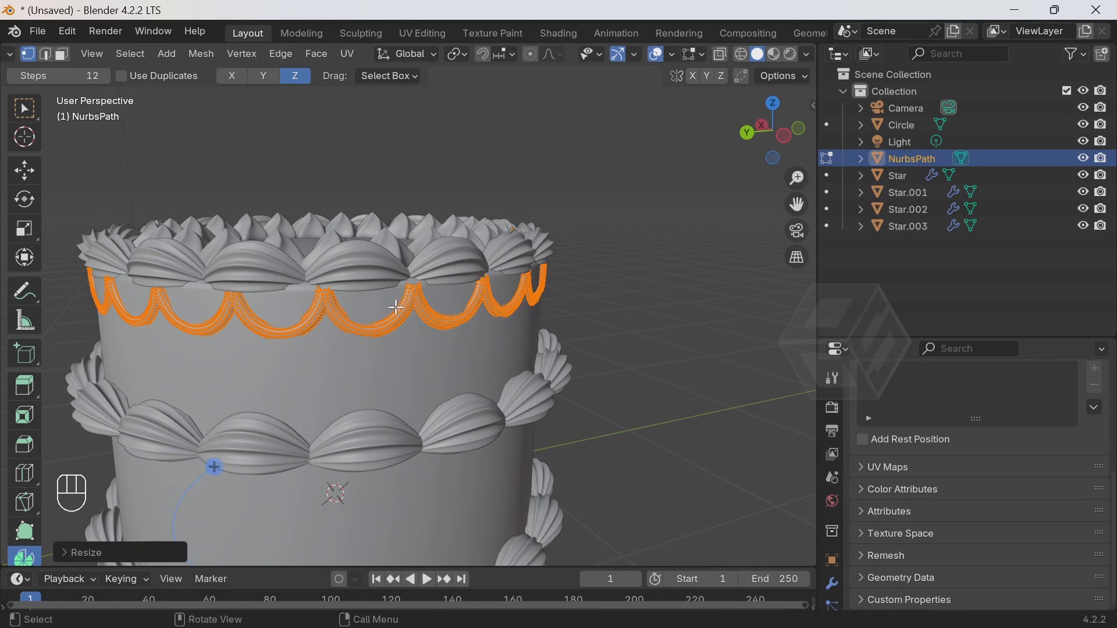
Return to Object Mode, deselect the swag ring and check how it sits beneath the top shells
middle_click_drag(370, 303, 500, 300)
scroll(40, 59, "up", 4)
left_click(78, 54)
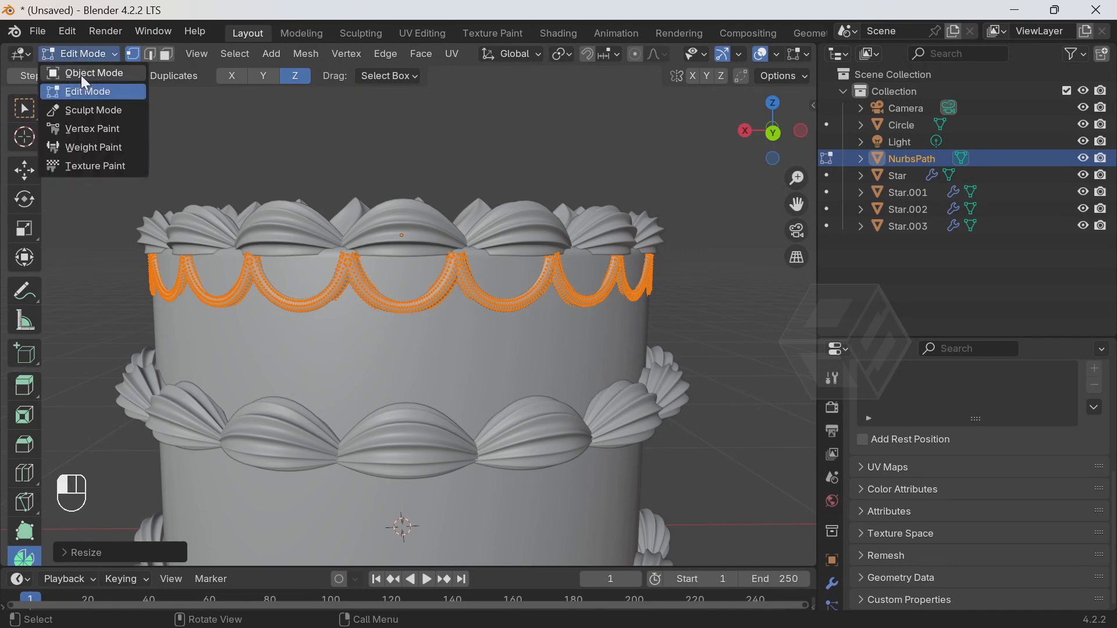
left_click(82, 75)
scroll(430, 232, "down", 4)
middle_click_drag(431, 231, 440, 281)
scroll(440, 282, "up", 5)
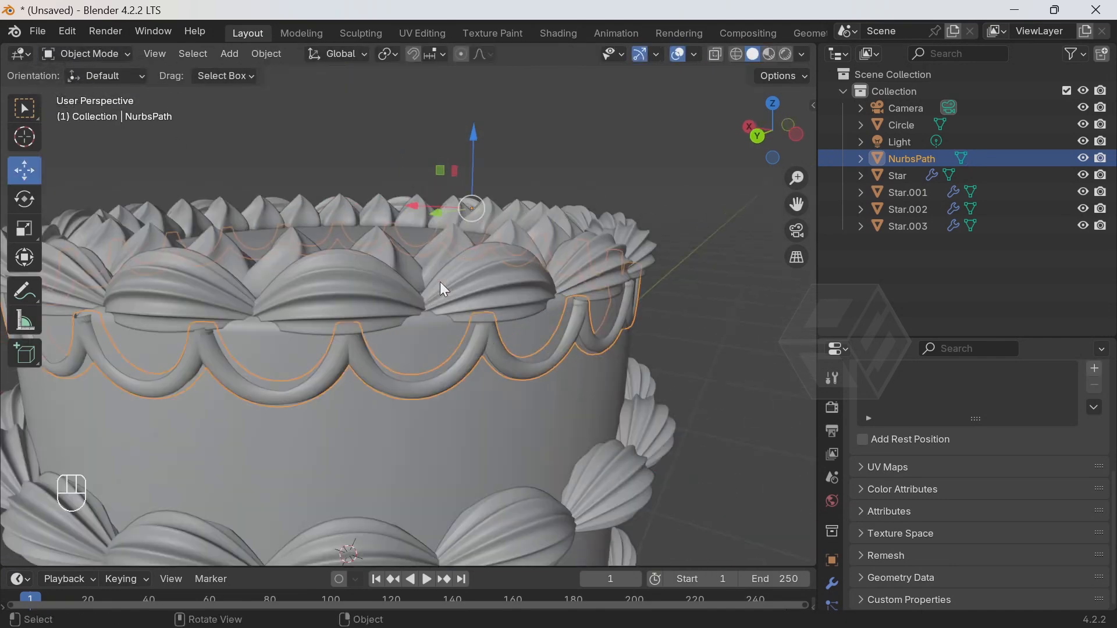
left_click(737, 330)
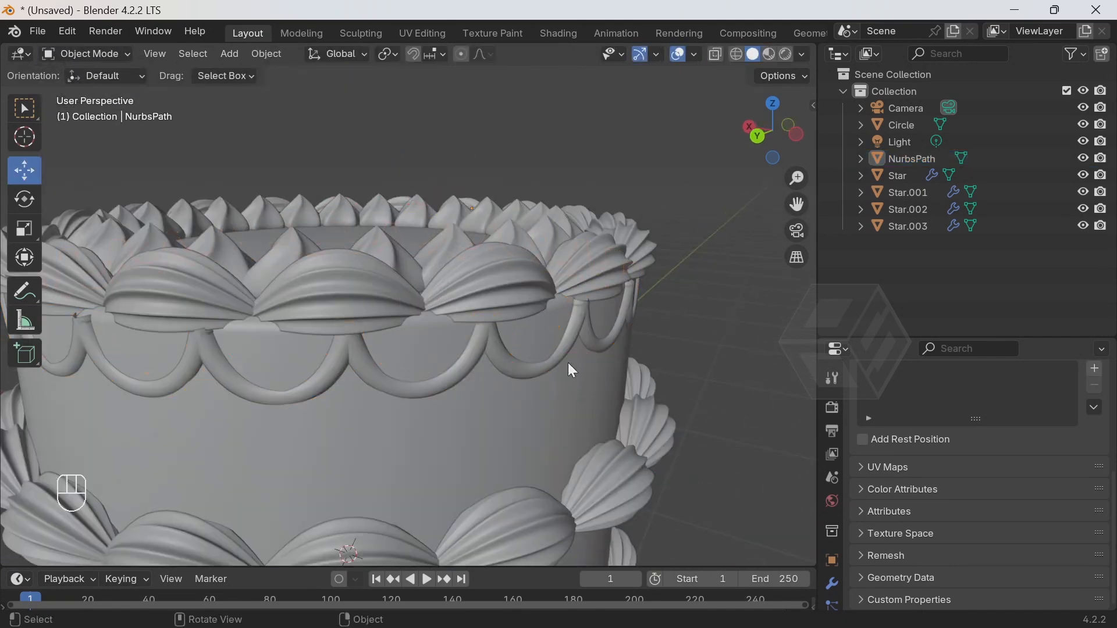
scroll(568, 362, "down", 5)
middle_click_drag(432, 343, 609, 337)
scroll(610, 337, "up", 2)
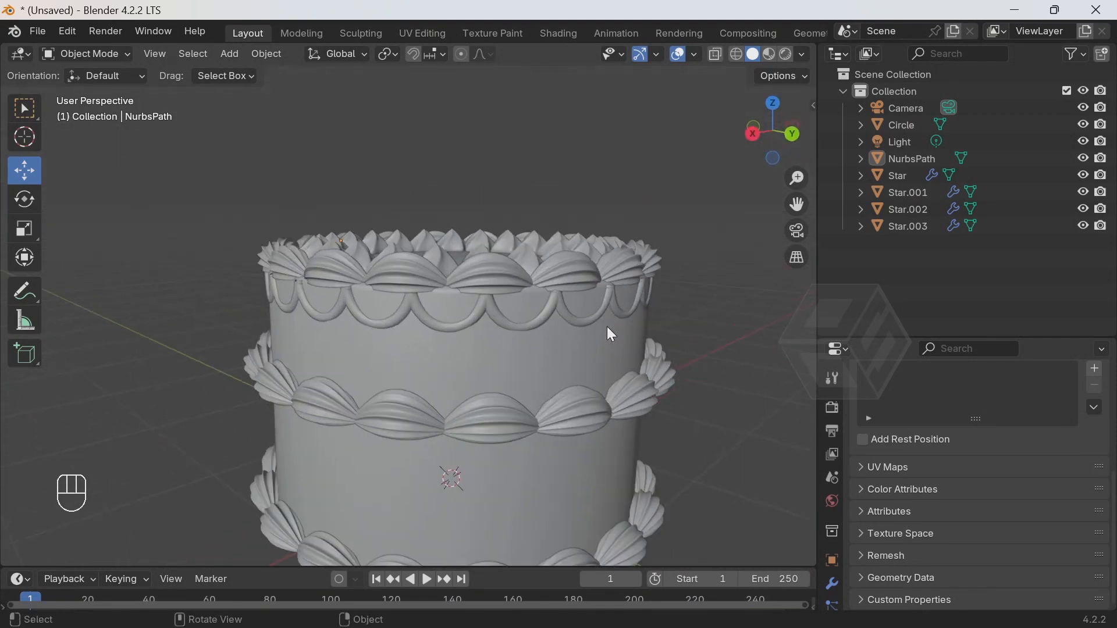
Duplicate the swag ring in place and lower the copy along Z until it hangs beneath the middle shell ring
left_click(569, 319)
key("shift+d")
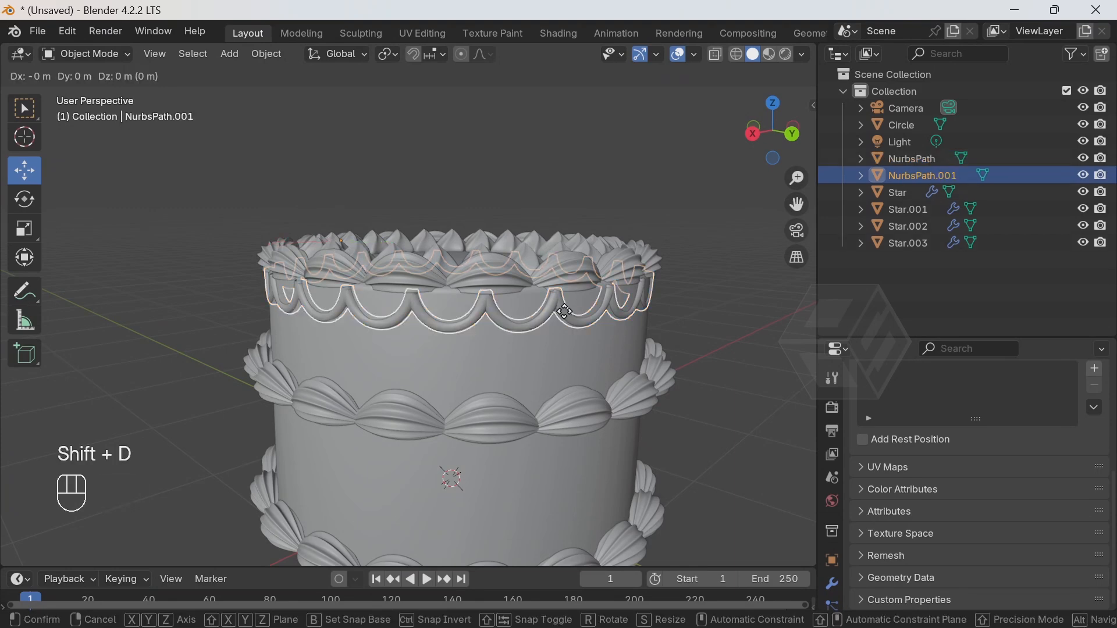
right_click(568, 317)
left_click_drag(342, 175, 405, 234)
middle_click_drag(554, 346, 533, 331)
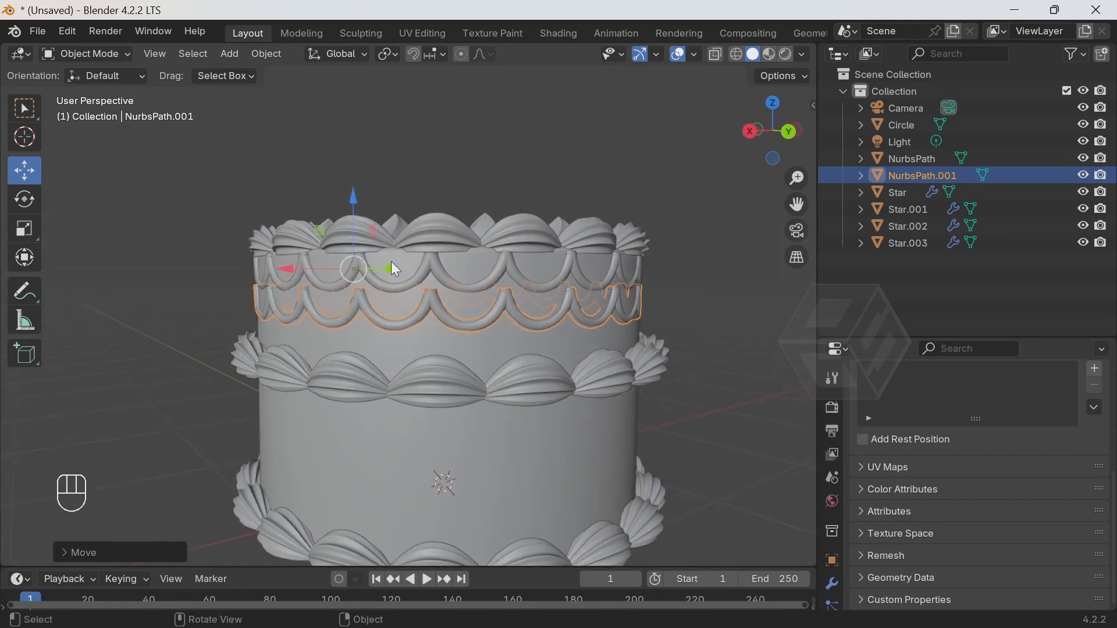
left_click_drag(356, 210, 361, 264)
left_click(762, 308)
scroll(703, 344, "down", 2)
middle_click_drag(698, 358, 644, 368)
scroll(647, 421, "up", 1)
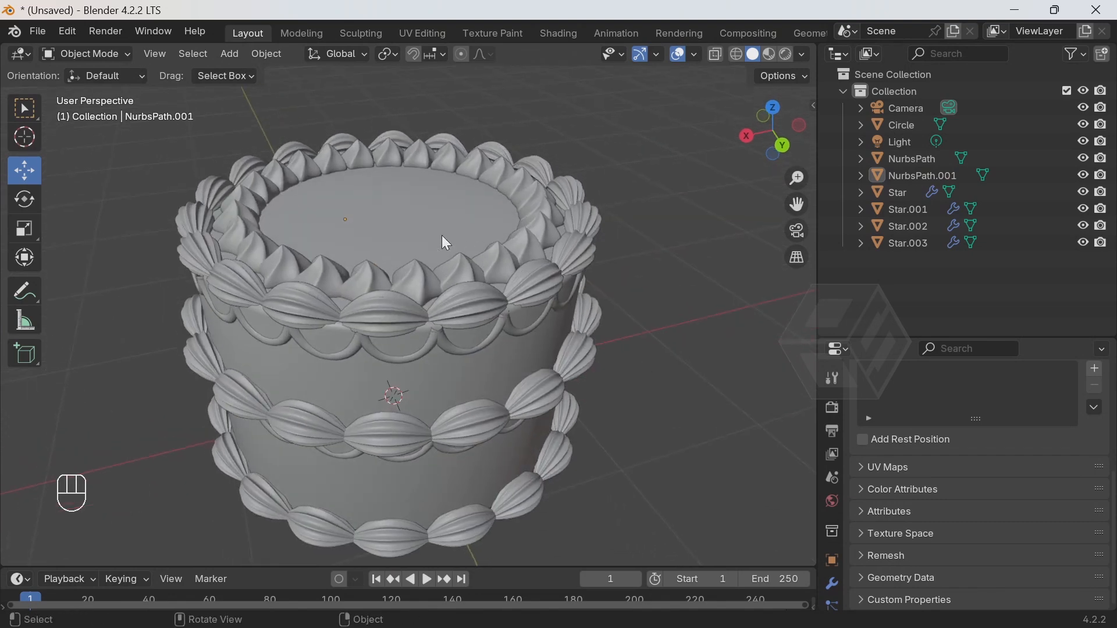
In Edit Mode on the top star ring, duplicate one linked cream dollop in place and separate the selection into its own object
left_click(524, 184)
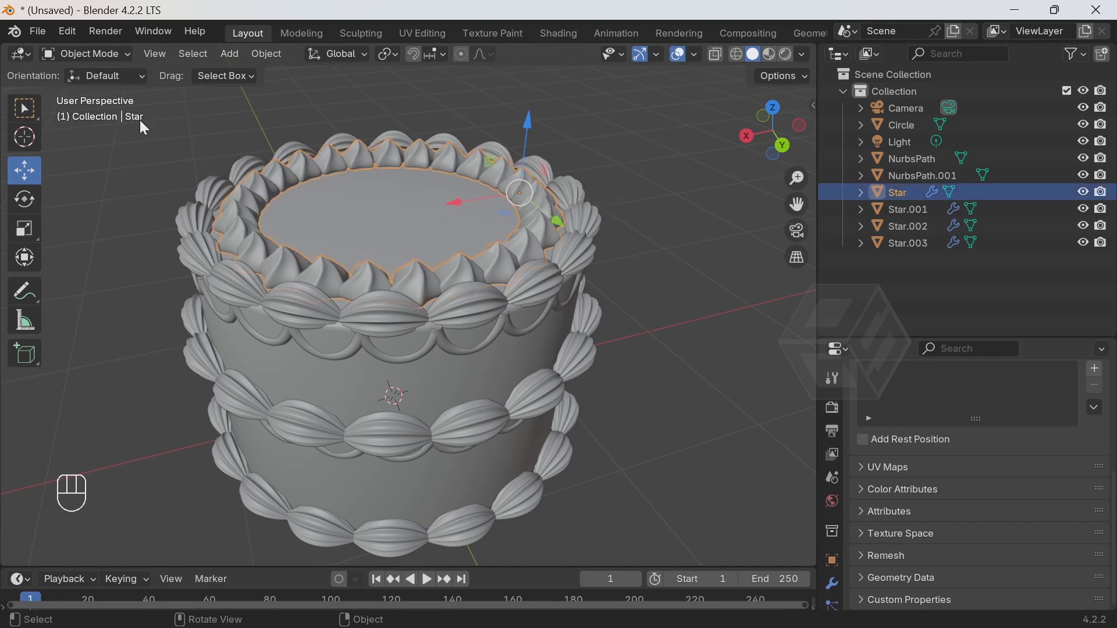
left_click(104, 55)
left_click(106, 92)
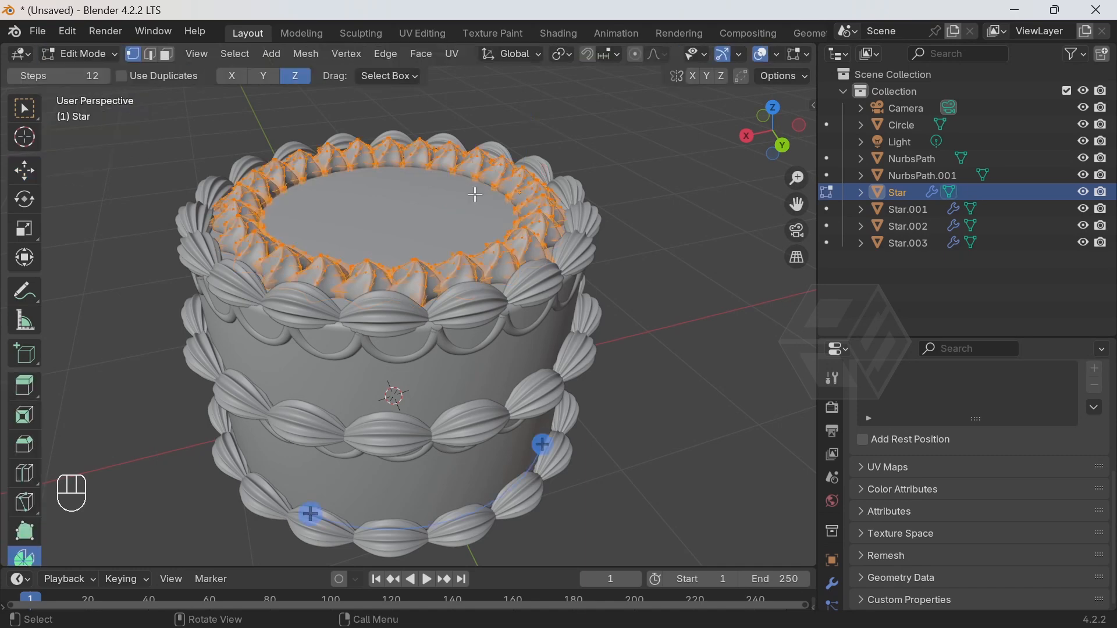
left_click(657, 208)
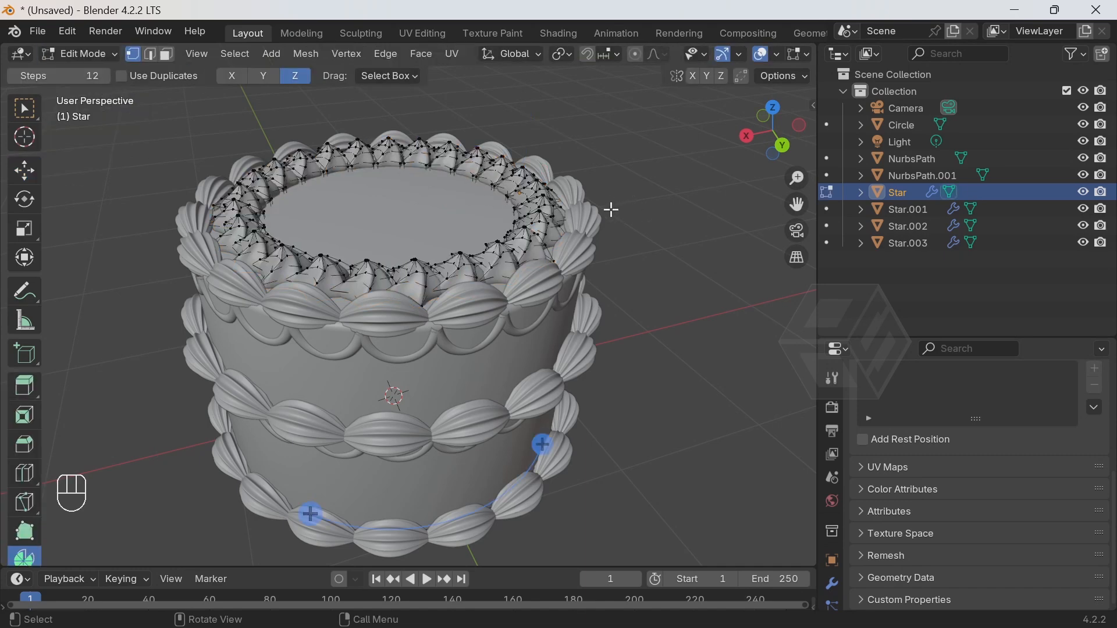
key("l")
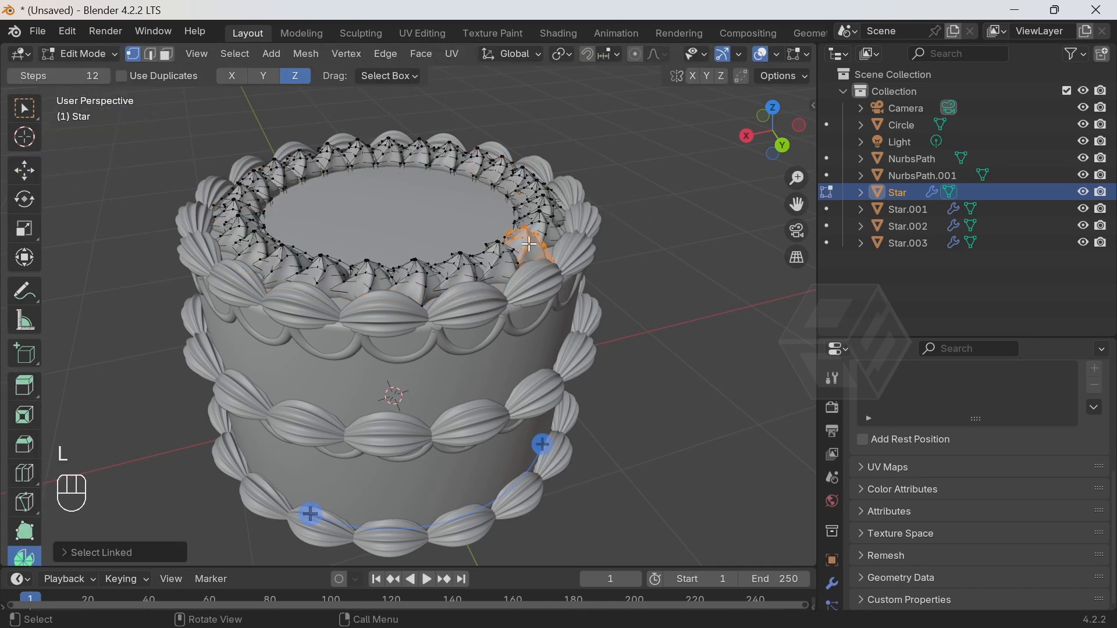
key("shift+d")
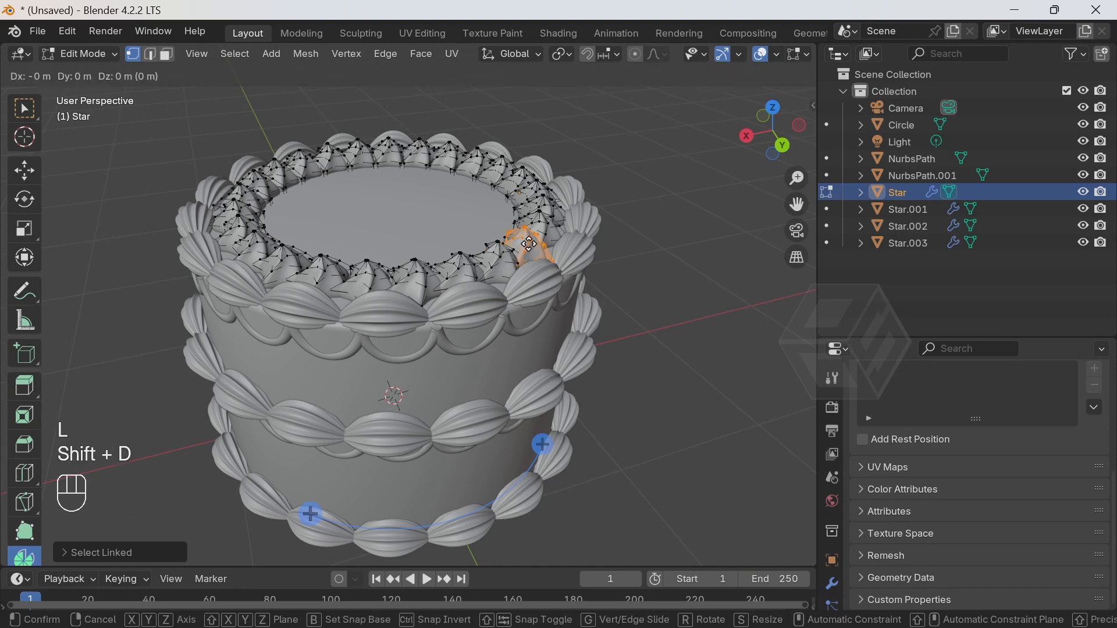
right_click(529, 244)
key("p")
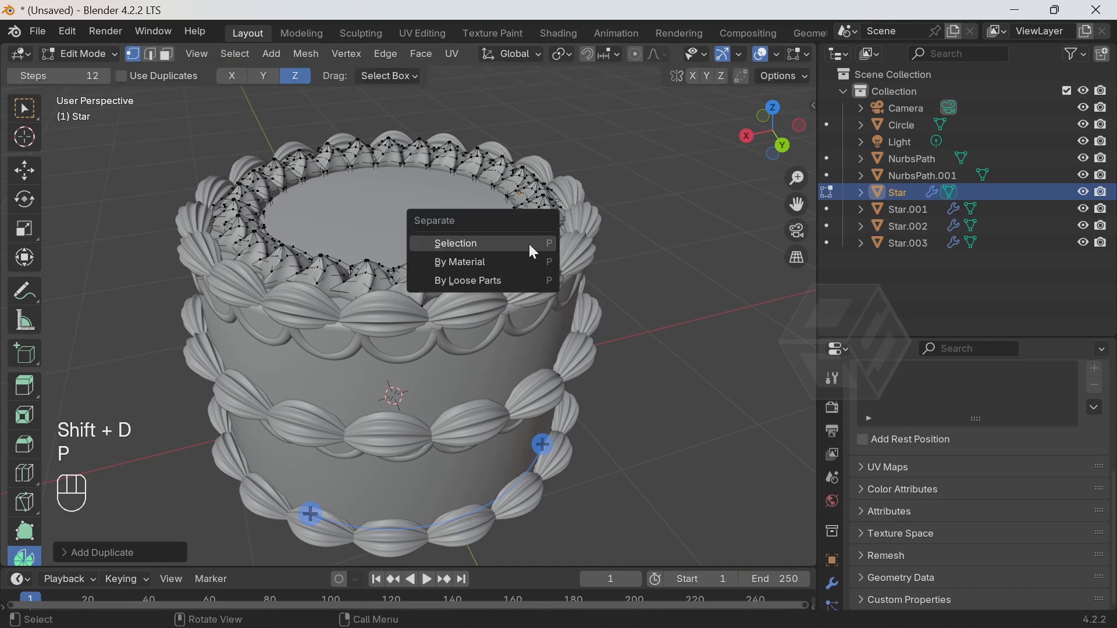
left_click(529, 242)
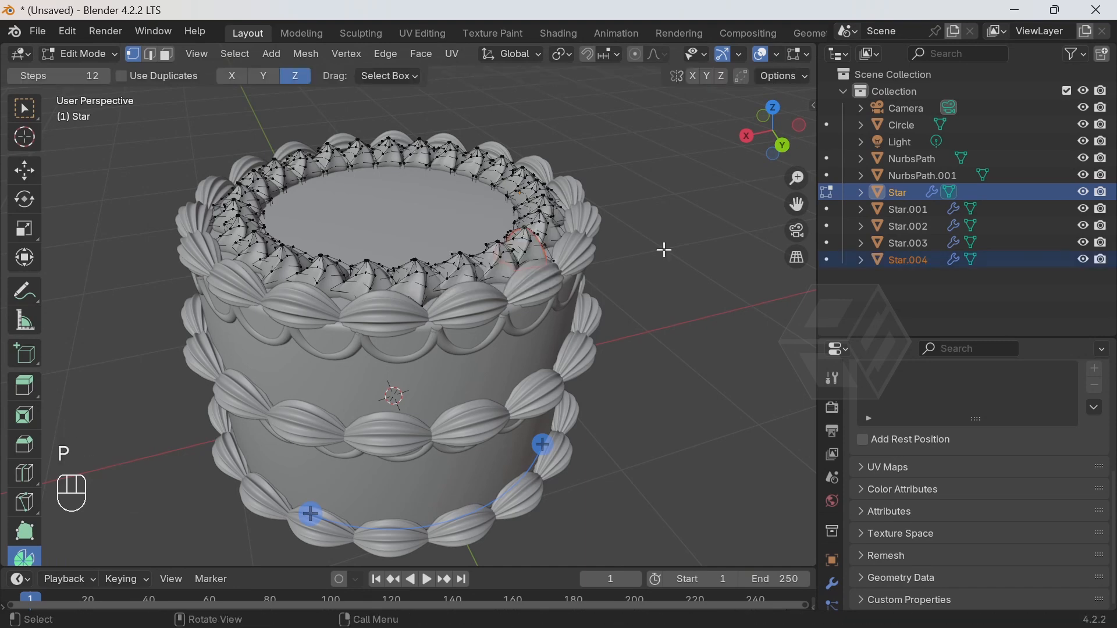
Return to Object Mode and move the separated dollop inward onto the cake's flat top
left_click(906, 261)
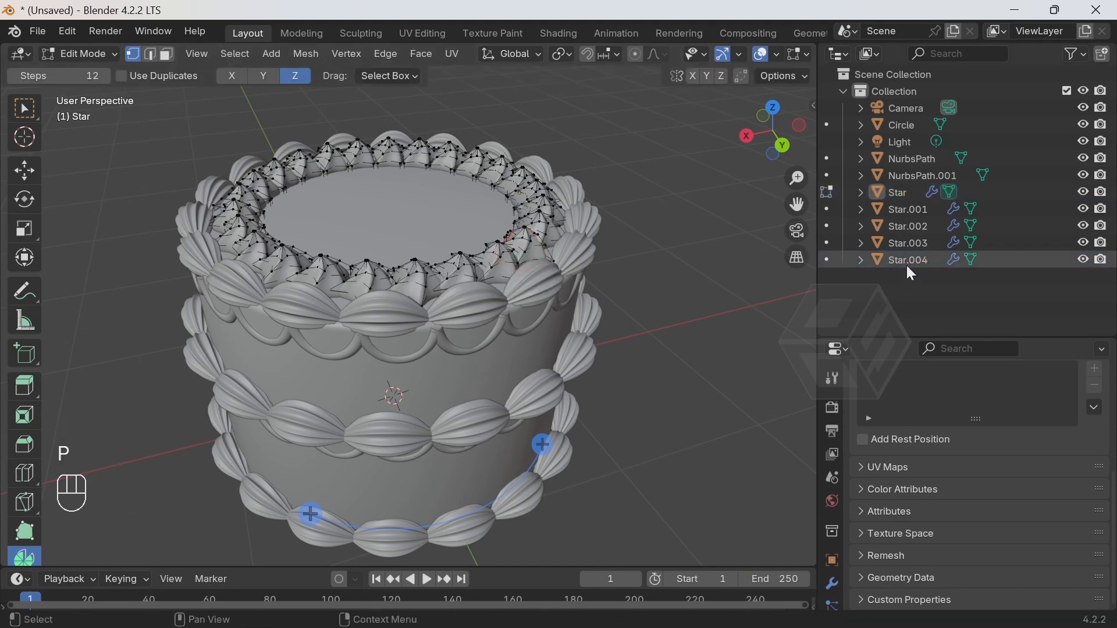
left_click(50, 53)
left_click(88, 70)
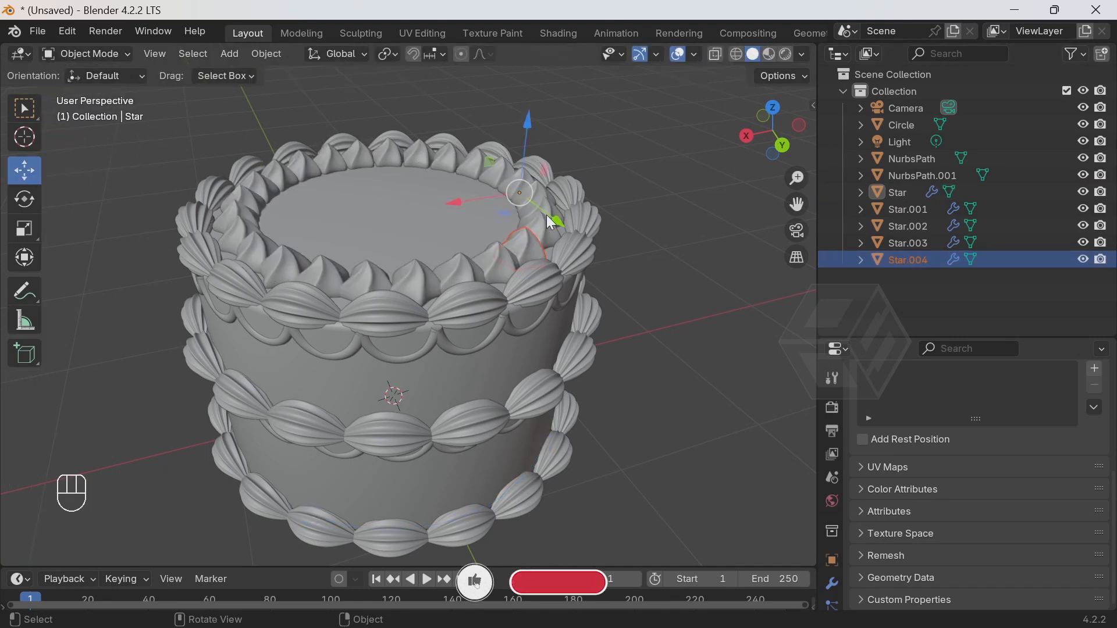
left_click_drag(454, 202, 370, 214)
left_click_drag(458, 231, 423, 244)
middle_click_drag(424, 245, 369, 307)
scroll(369, 291, "up", 3)
middle_click_drag(369, 267, 511, 308, "shift")
scroll(459, 331, "down", 2)
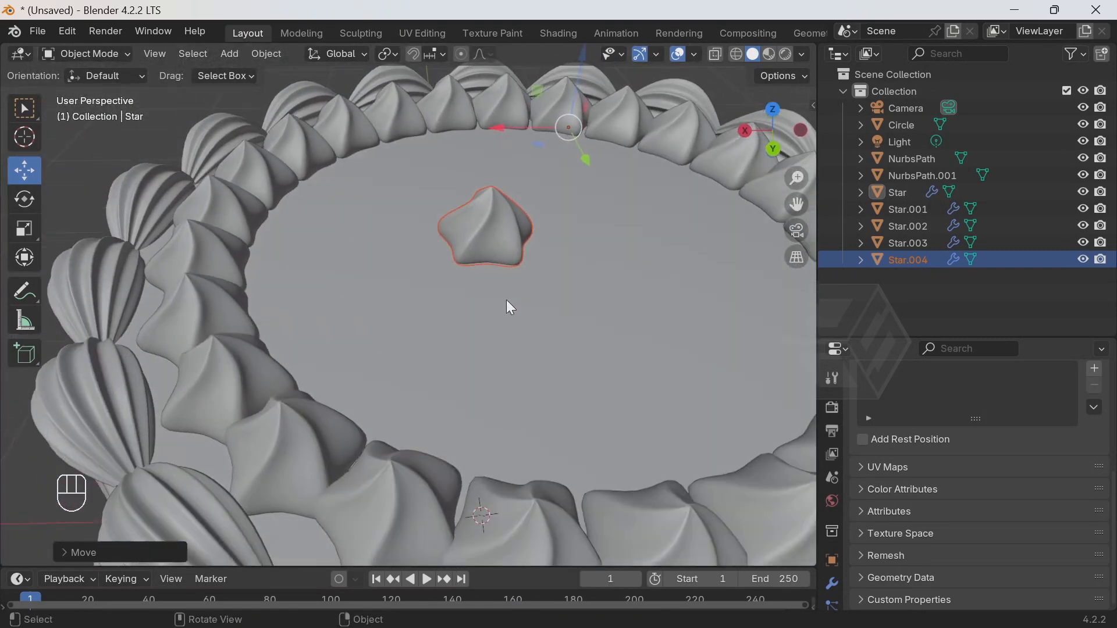
Set the dollop's origin to its geometry and scale the dollop up on the cake top
key("s")
right_click(512, 299)
left_click(266, 54)
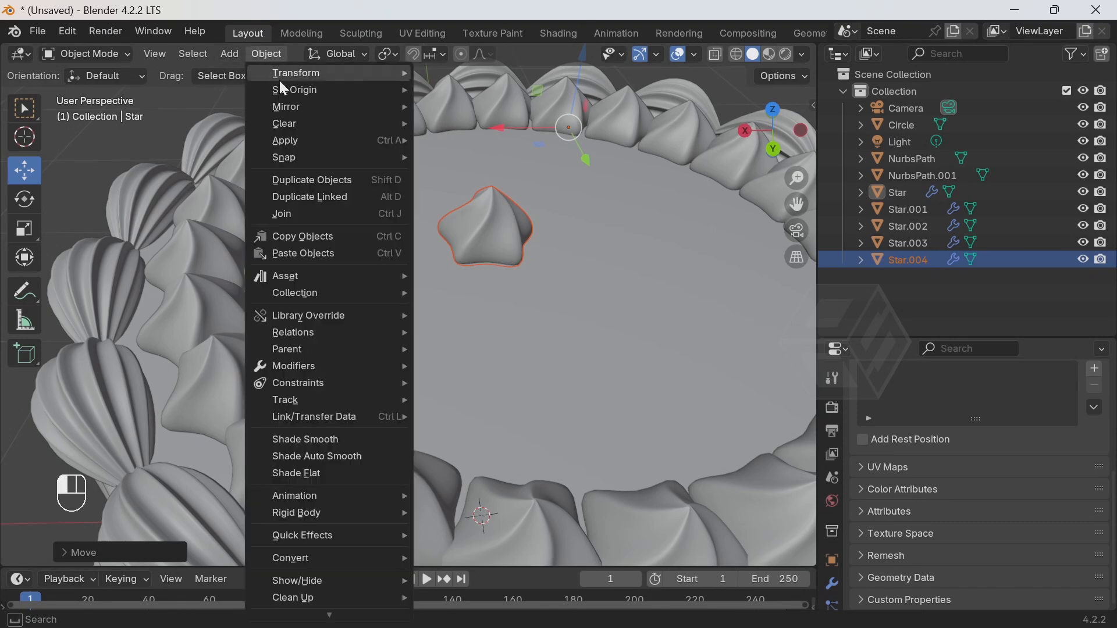
mouse_move(284, 89)
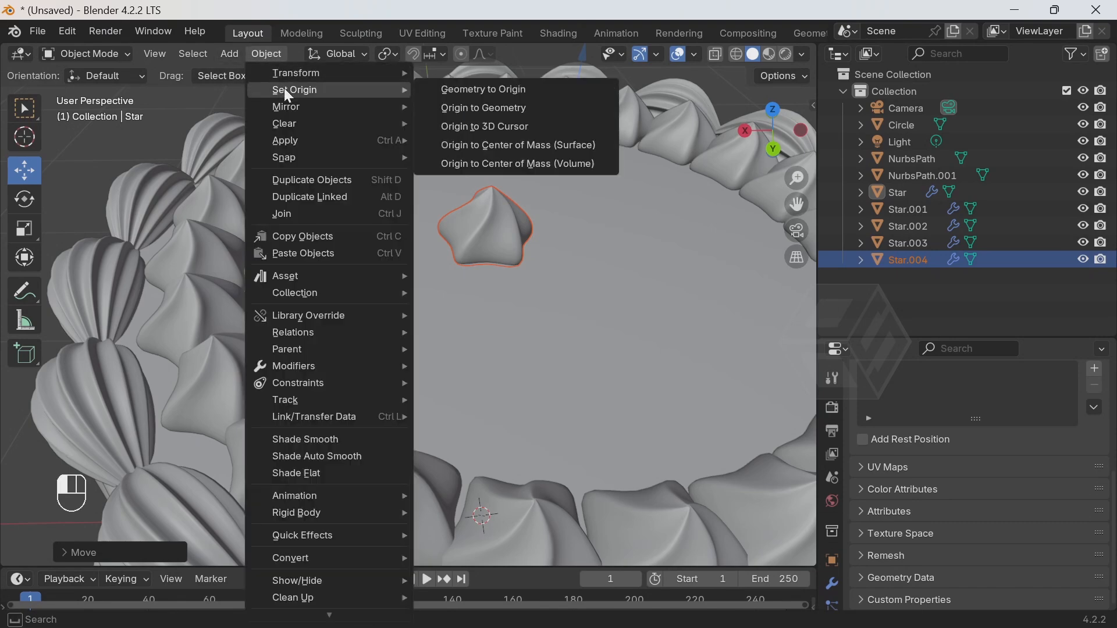
left_click(453, 111)
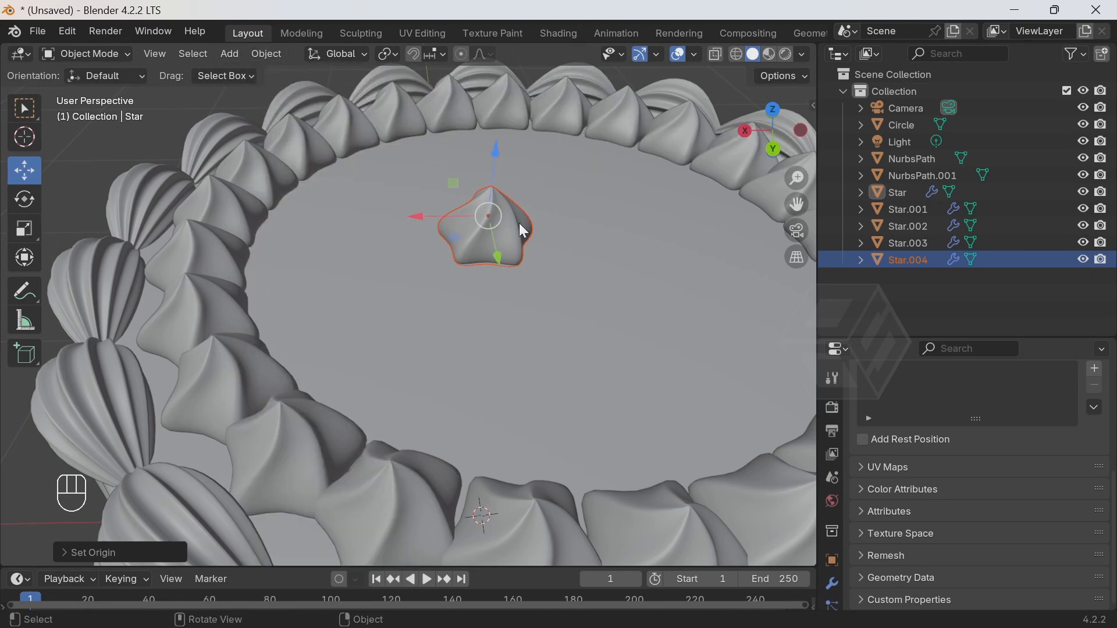
key("s")
left_click(539, 259)
scroll(526, 301, "down", 4)
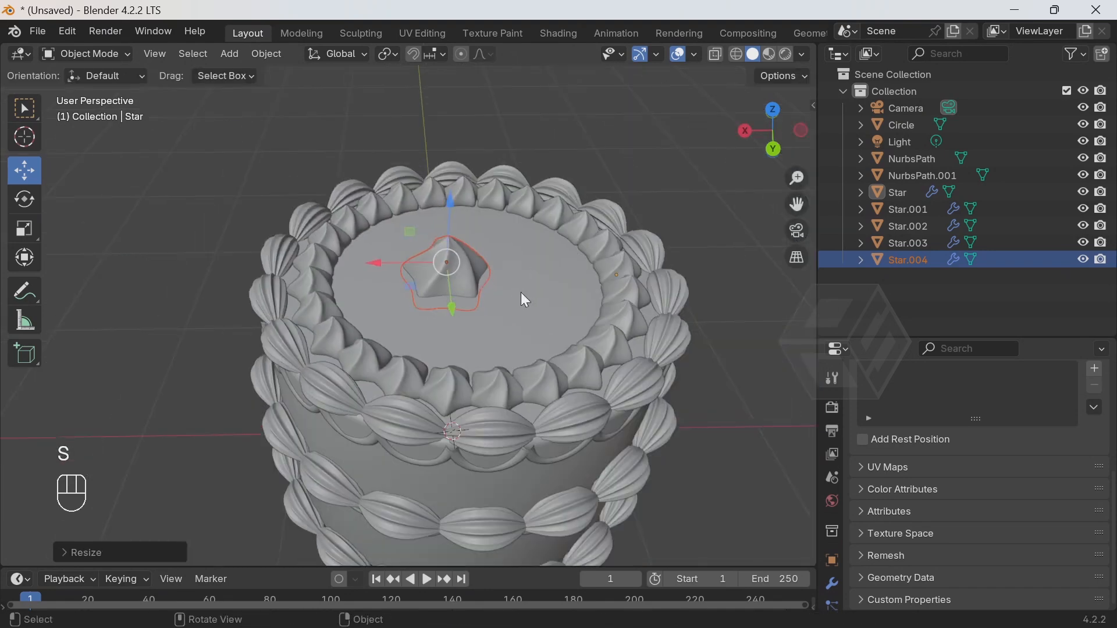
In top view, move the enlarged dollop to the +X, +Y part of the cake's flat top, near the inner star ring
middle_click_drag(525, 300, 505, 342)
left_click(774, 116)
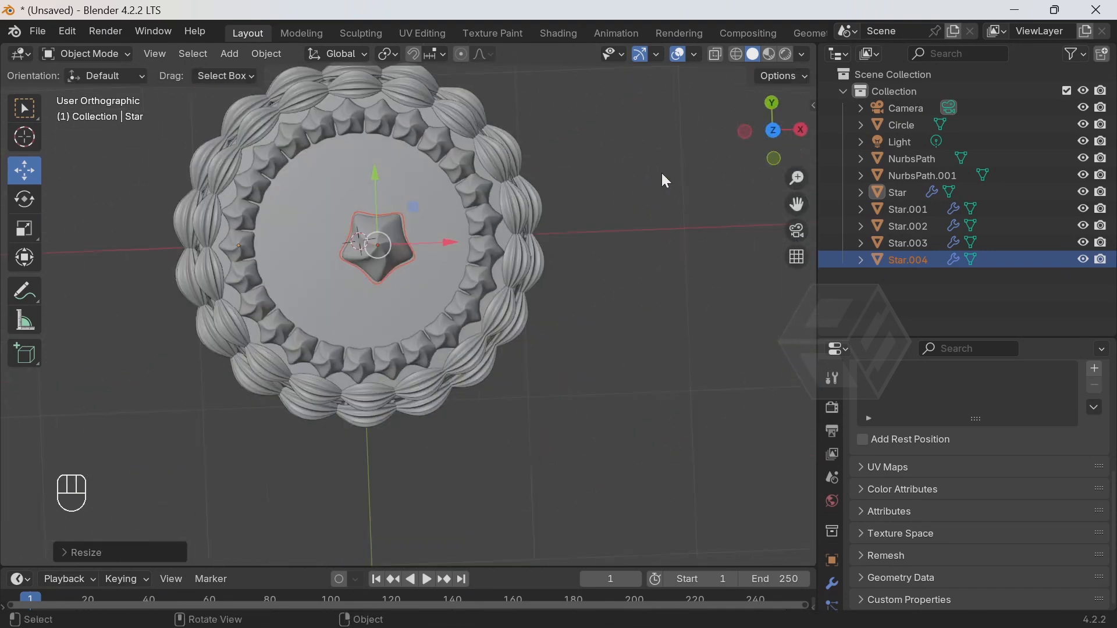
middle_click_drag(463, 214, 494, 267, "shift")
left_click_drag(440, 251, 496, 212)
scroll(498, 215, "up", 1)
scroll(498, 215, "up", 1)
middle_click_drag(512, 205, 525, 240, "shift")
left_click_drag(525, 214, 526, 204)
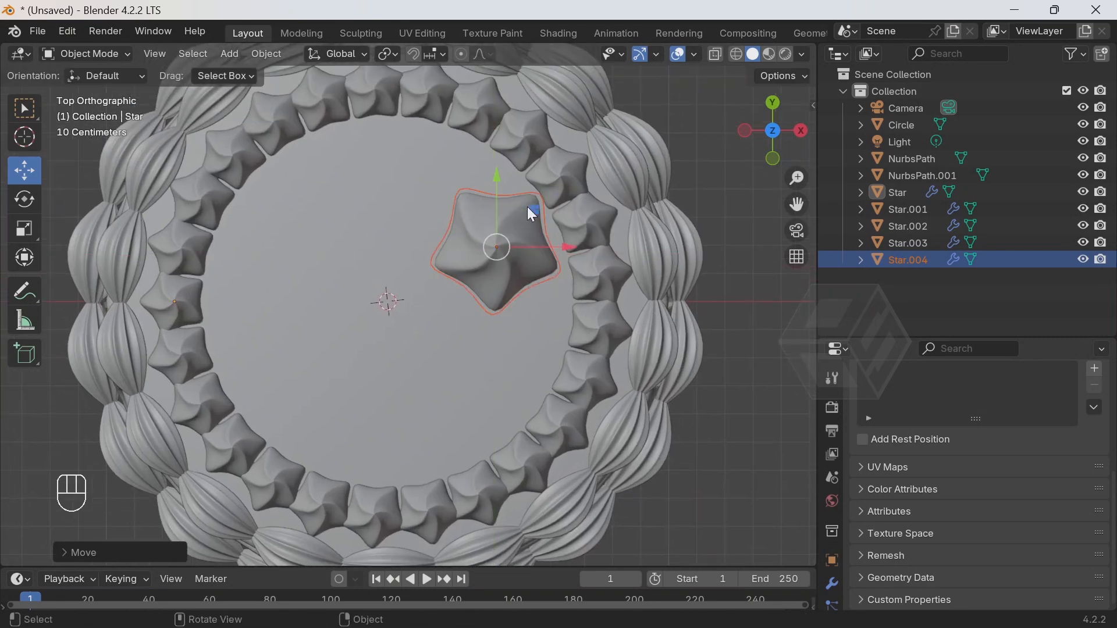
Duplicate the large dollop twice, placing one copy opposite it toward -X and one toward -Y to form a triangle
key("shift+d")
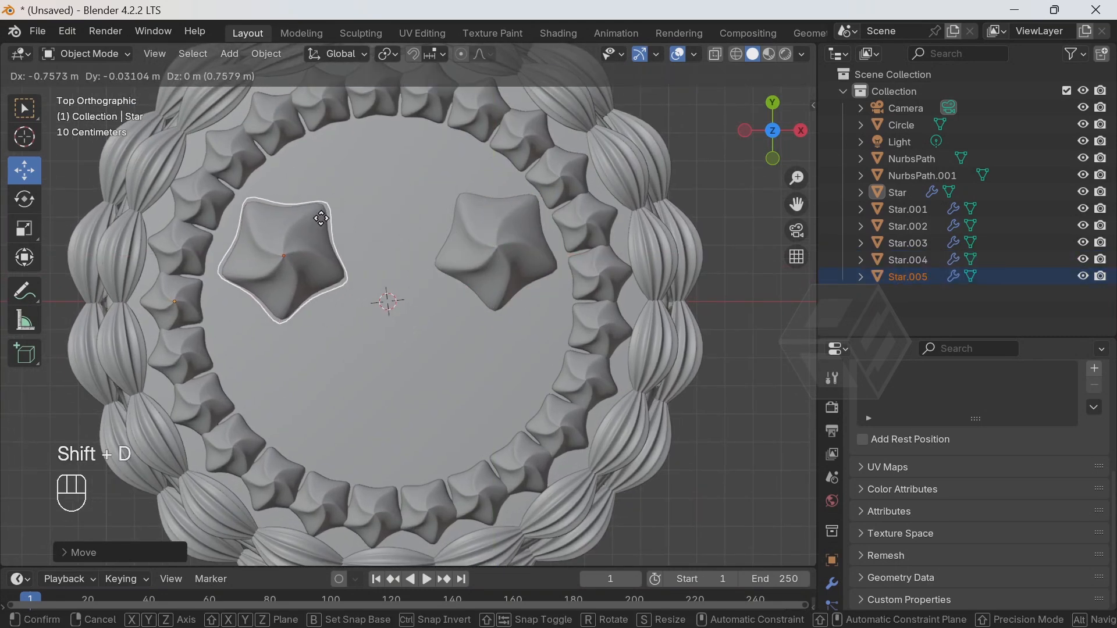
left_click(321, 217)
key("shift+d")
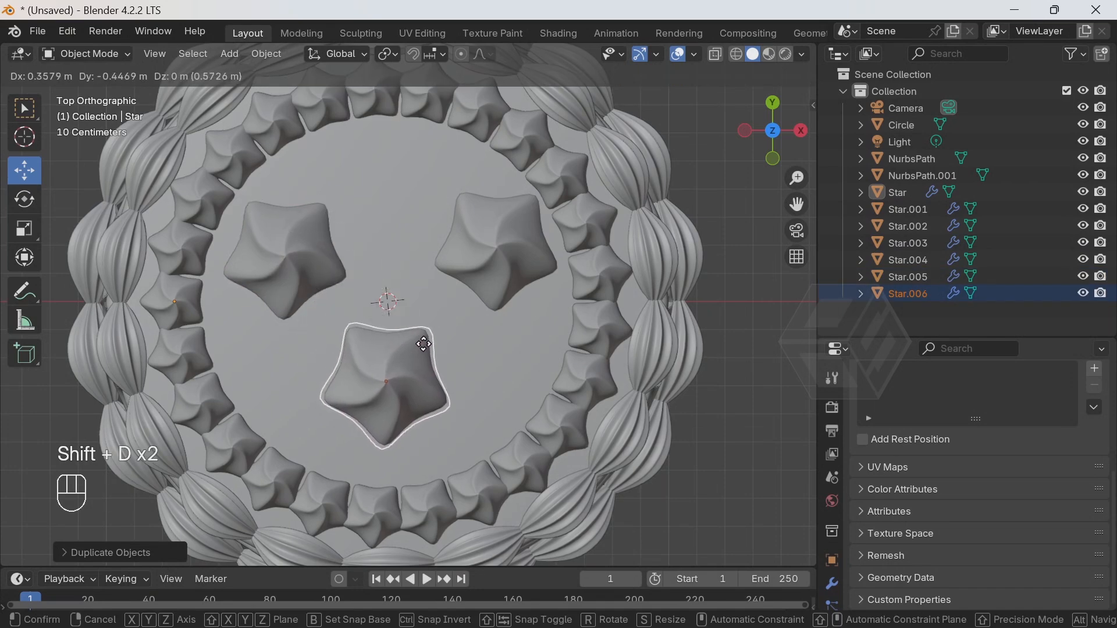
left_click(425, 331)
scroll(425, 348, "down", 1)
middle_click_drag(426, 349, 467, 252)
scroll(509, 280, "up", 2)
scroll(467, 253, "down", 1)
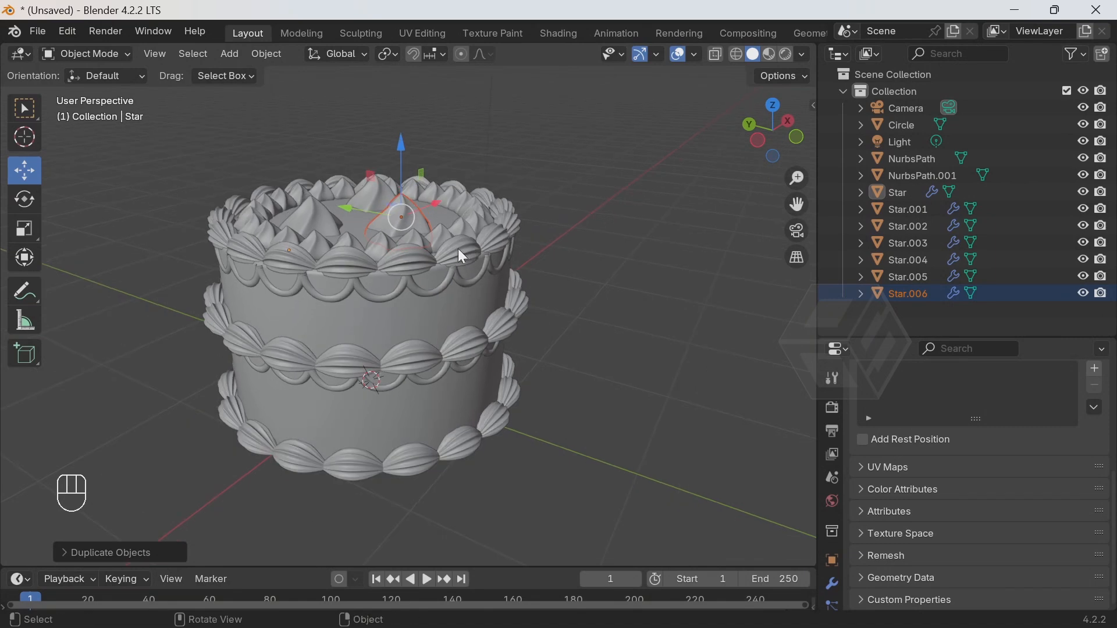
Add a mesh plane at the cake's centre and scale it up well beyond the cake as a floor
left_click(238, 123)
left_click(230, 54)
mouse_move(240, 67)
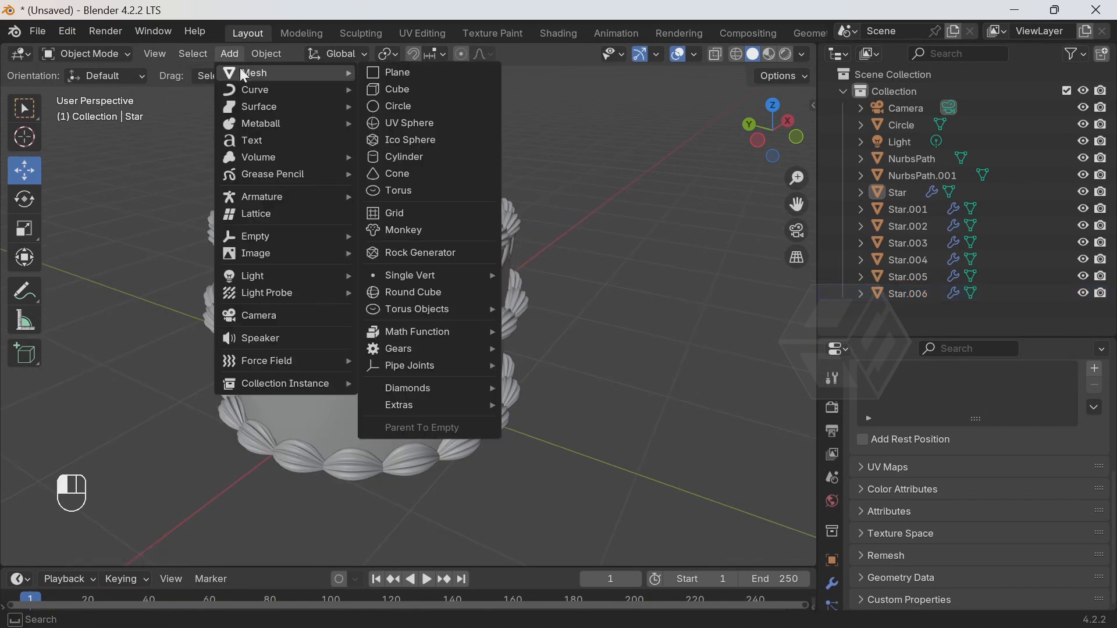
left_click(397, 73)
key("s")
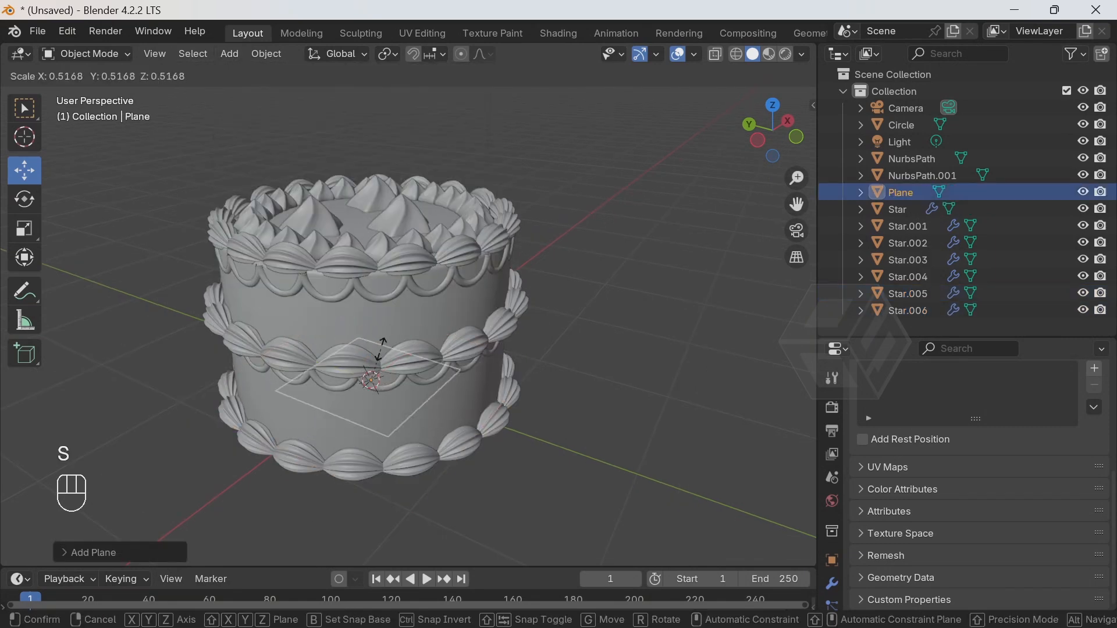
right_click(562, 451)
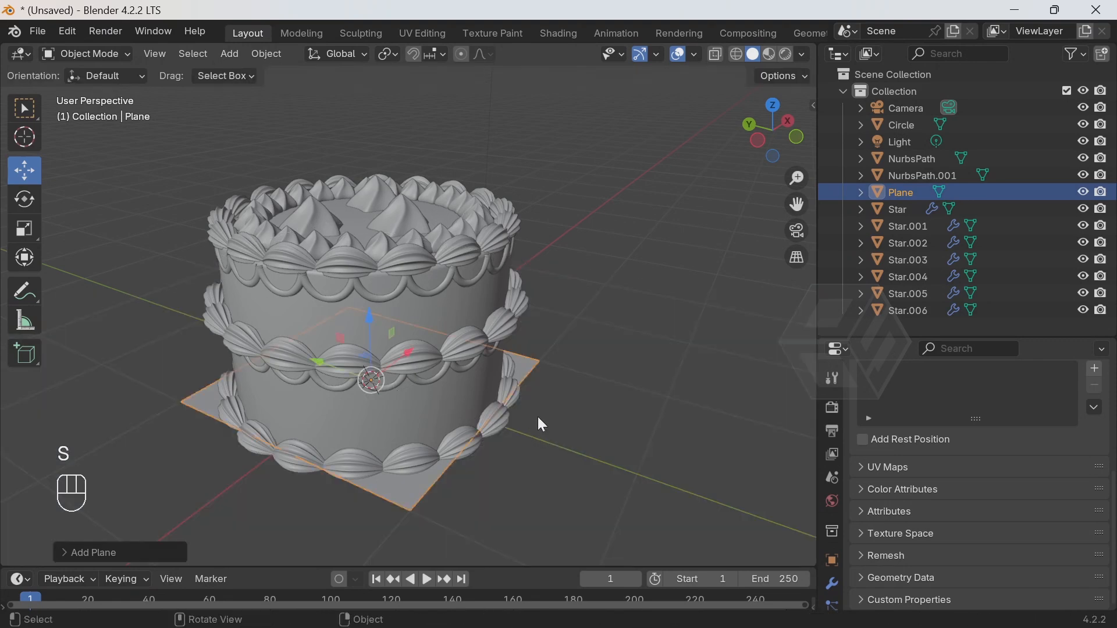
key("s")
left_click(592, 358)
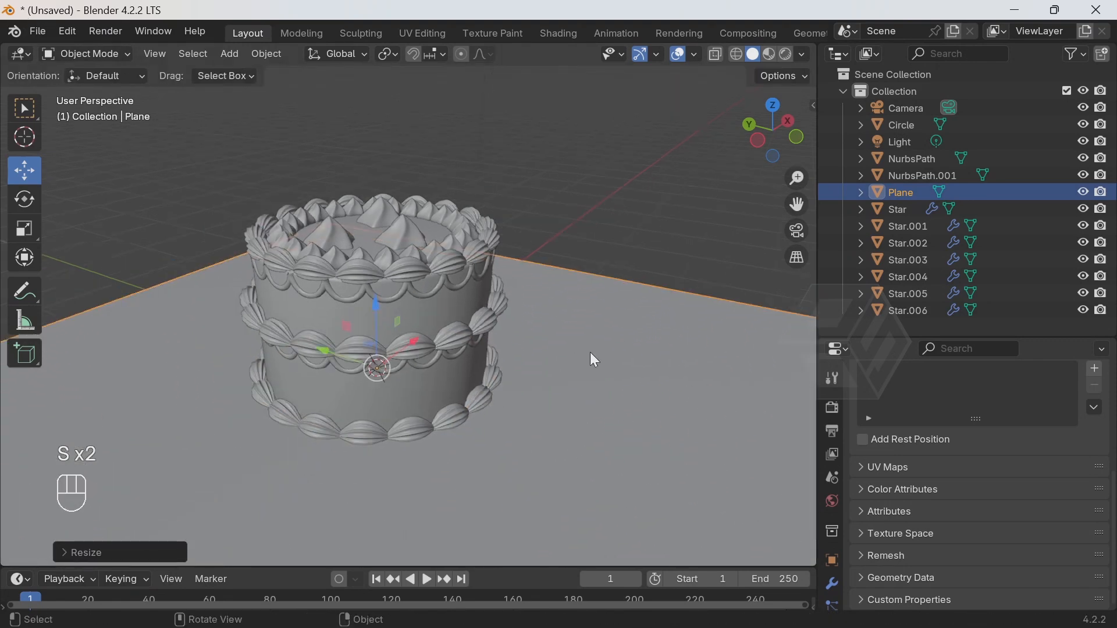
Enlarge the floor plane further so it extends farther around the cake on every side
scroll(589, 351, "down", 2)
middle_click_drag(454, 341, 469, 355)
key("s")
left_click(485, 360)
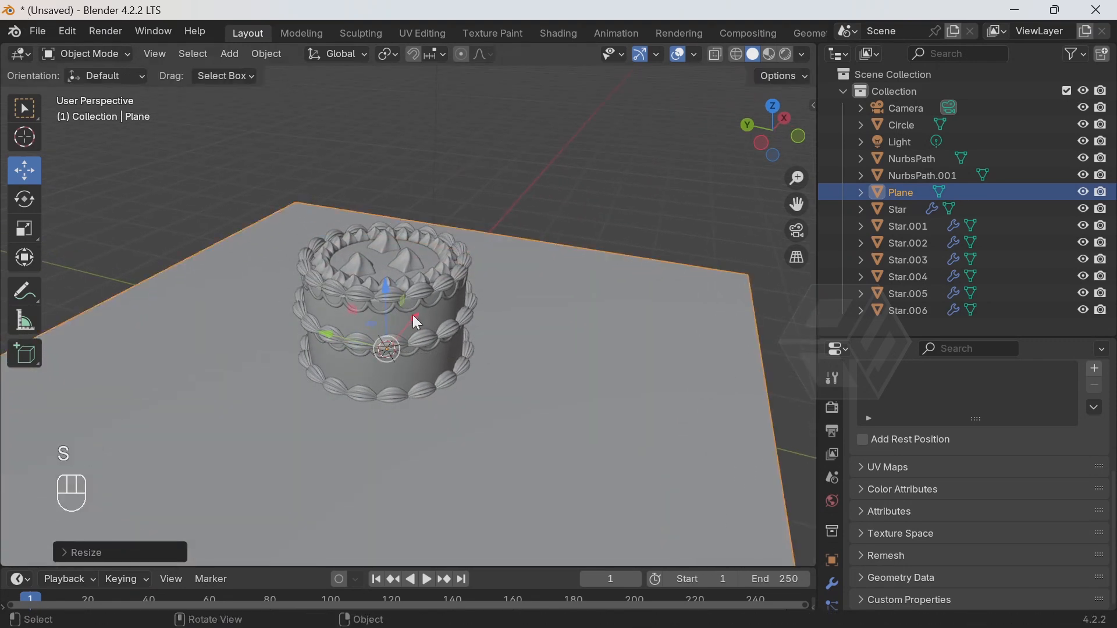
scroll(404, 310, "up", 3)
middle_click_drag(403, 308, 481, 334, "shift")
scroll(445, 336, "up", 1)
scroll(549, 265, "down", 3)
scroll(554, 274, "down", 1)
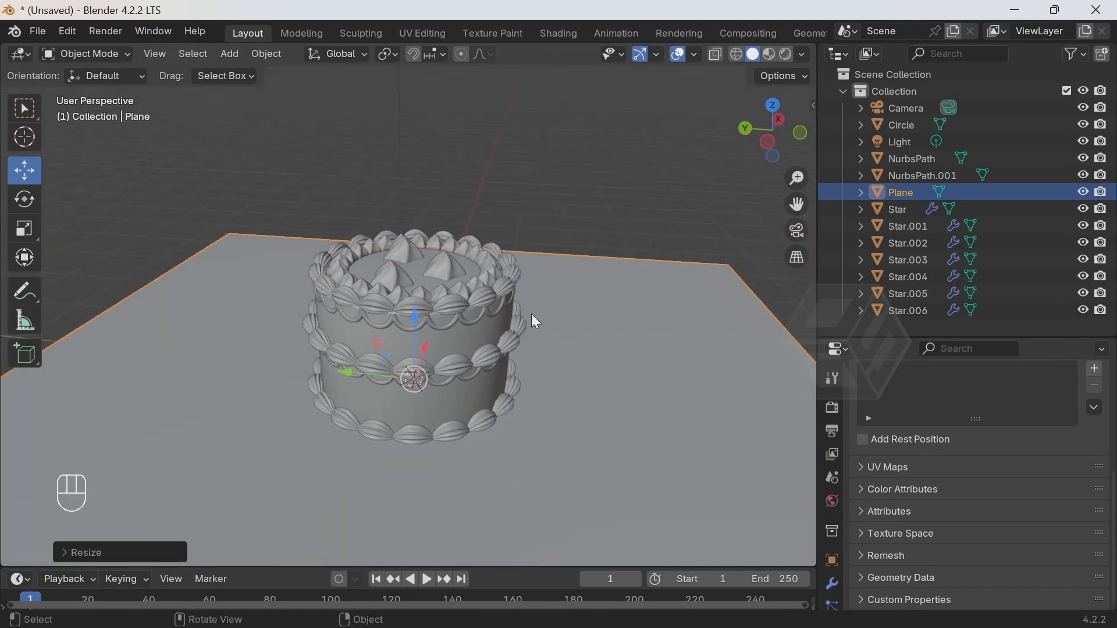
key("s")
left_click(532, 306)
middle_click_drag(532, 306, 525, 334, "shift")
left_click(509, 218)
left_click(442, 262)
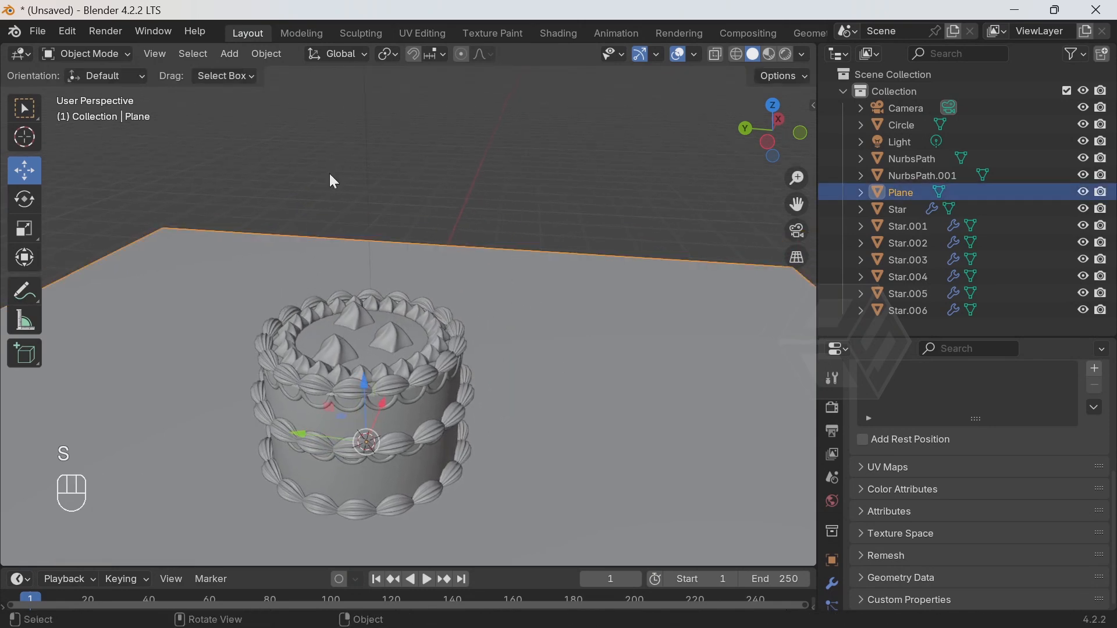
Extrude the floor plane's far edge straight up along Z by about 5.9 m to form a back wall behind the cake
left_click(89, 53)
left_click(87, 92)
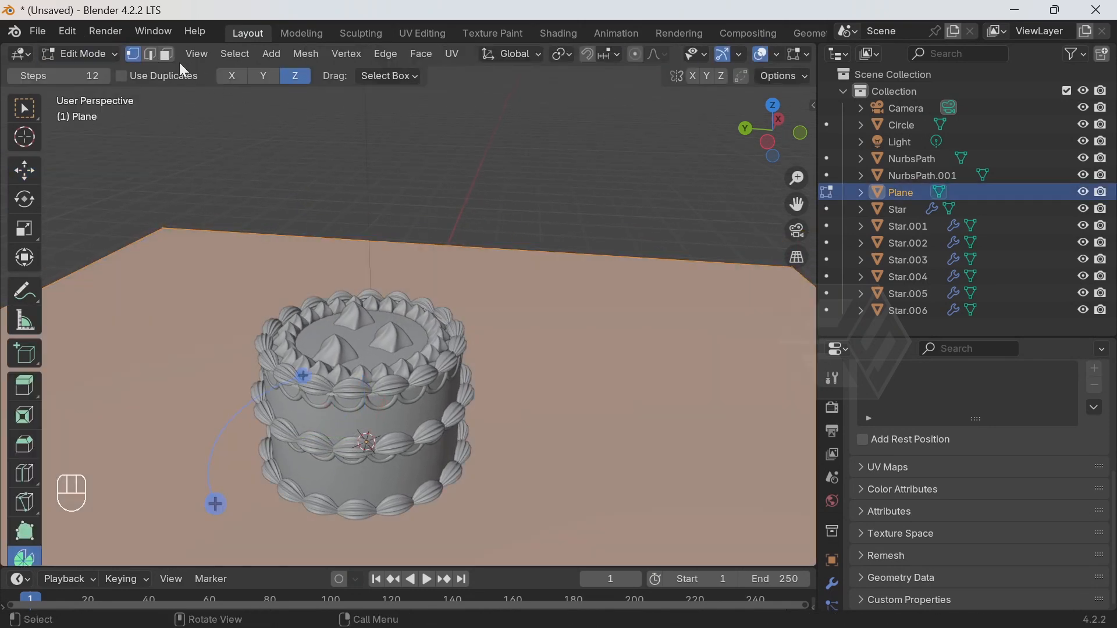
left_click(150, 54)
left_click(439, 245)
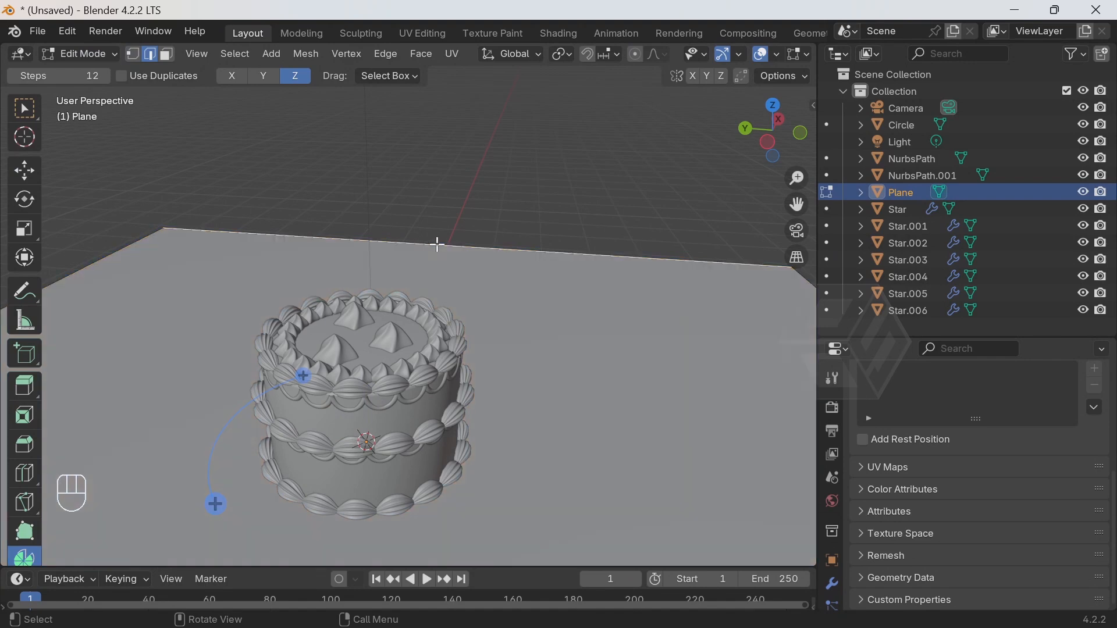
key("e")
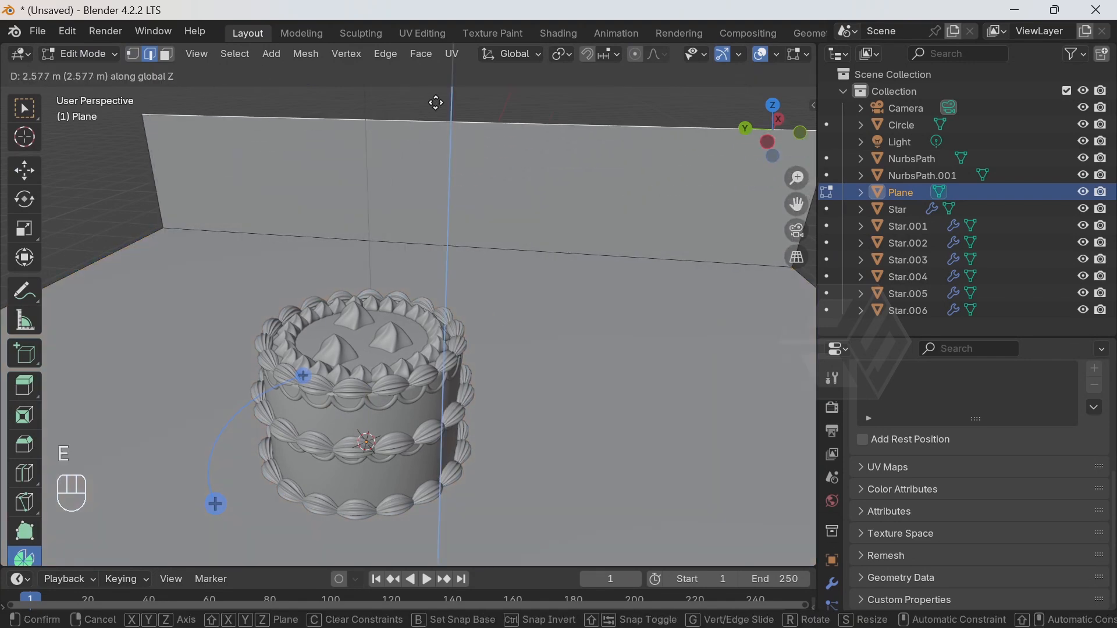
left_click(415, 446)
scroll(498, 264, "down", 1)
scroll(498, 264, "down", 3)
mouse_move(456, 312)
middle_mouse_down()
mouse_move(539, 297)
mouse_move(466, 296)
middle_mouse_up()
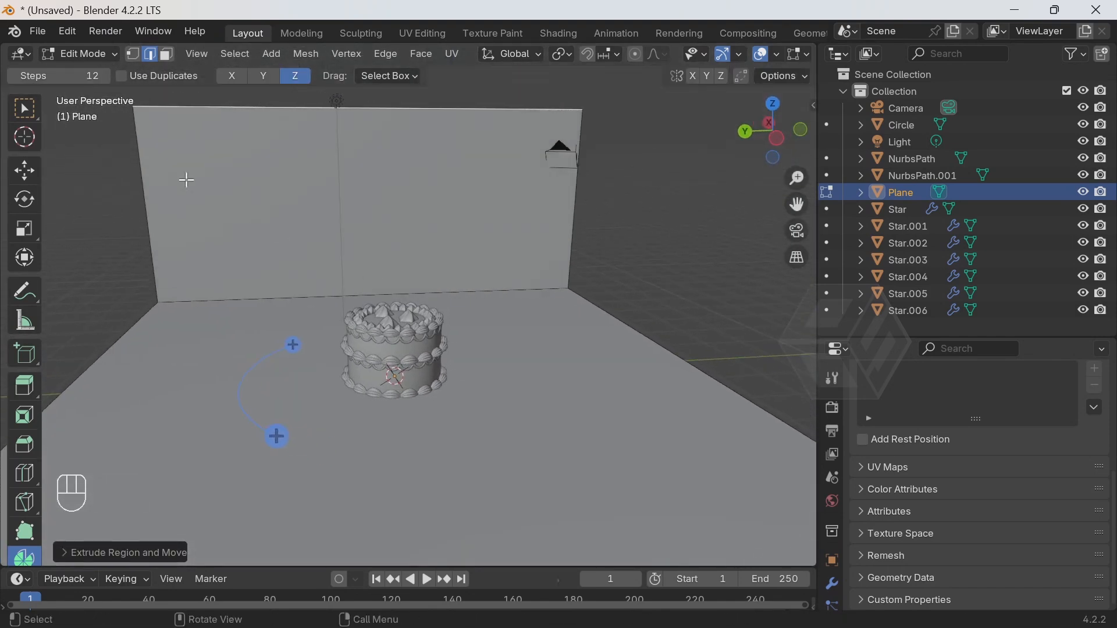
Bevel the edge where the floor meets the back wall with multiple segments into a smooth curve, and return to Object Mode
left_click(24, 107)
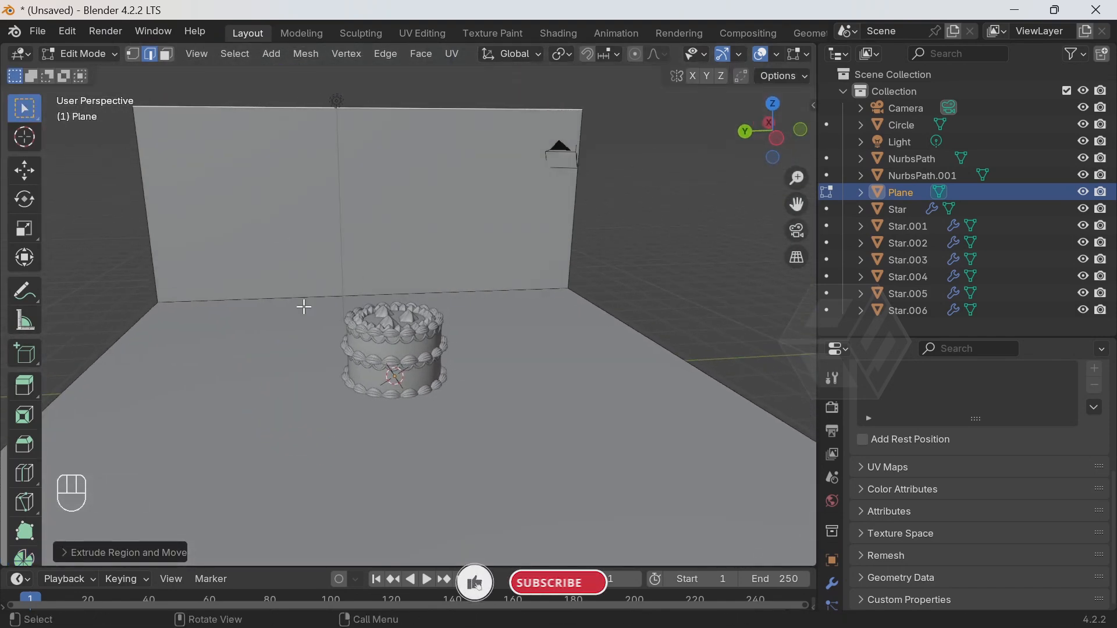
middle_click_drag(320, 319, 169, 352)
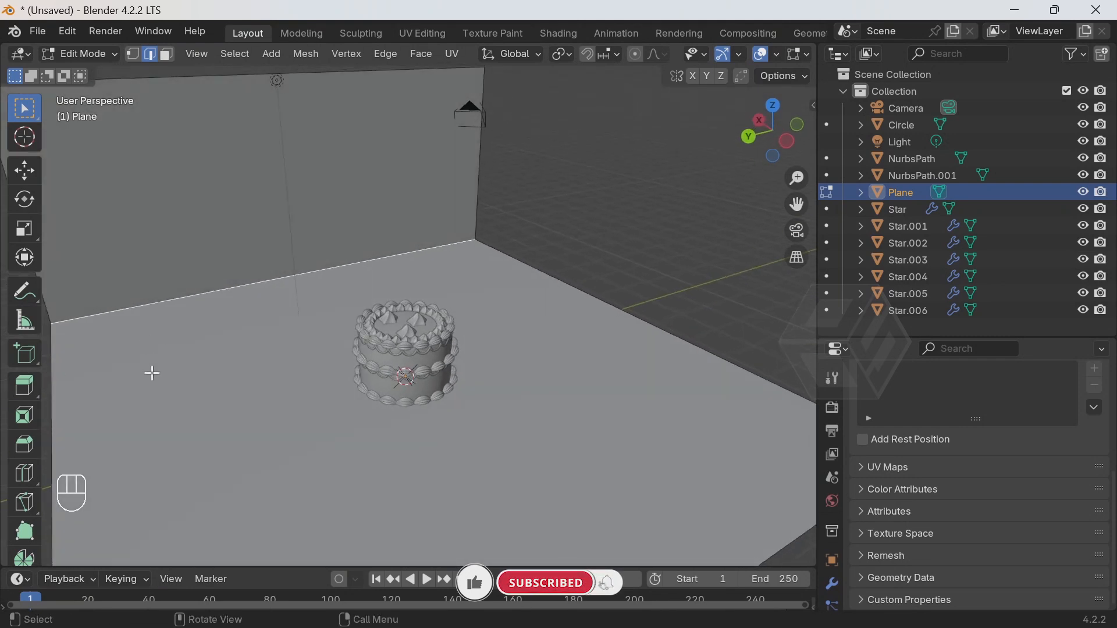
left_click(24, 448)
left_click_drag(310, 242, 369, 183)
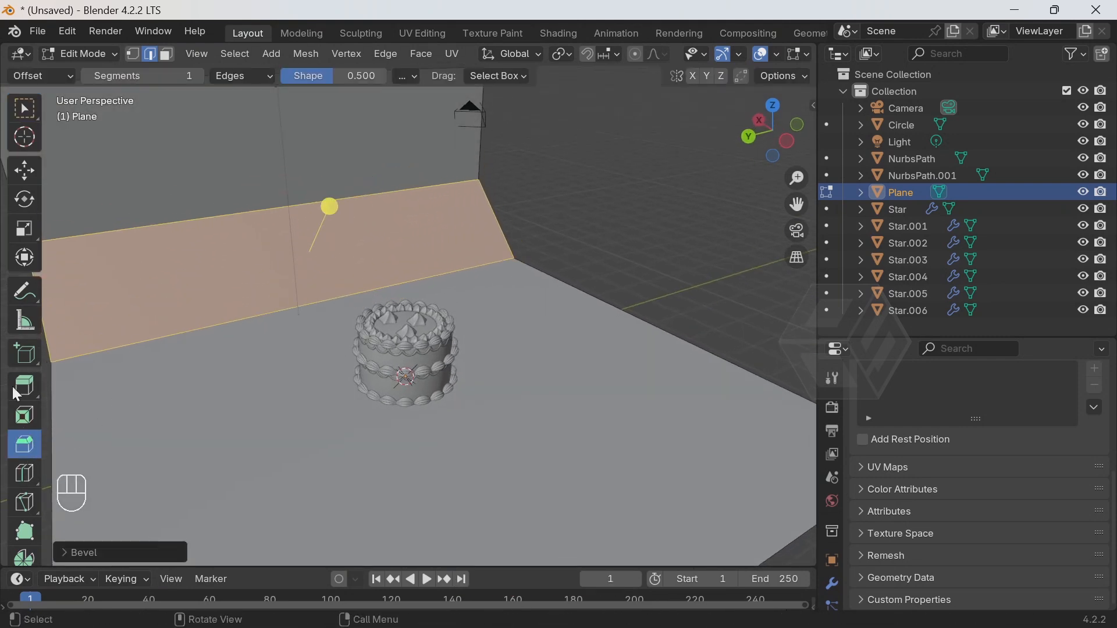
left_click(100, 553)
left_click_drag(211, 309, 195, 269)
left_click(71, 58)
left_click(87, 67)
middle_click_drag(349, 337, 349, 399)
scroll(349, 399, "up", 3)
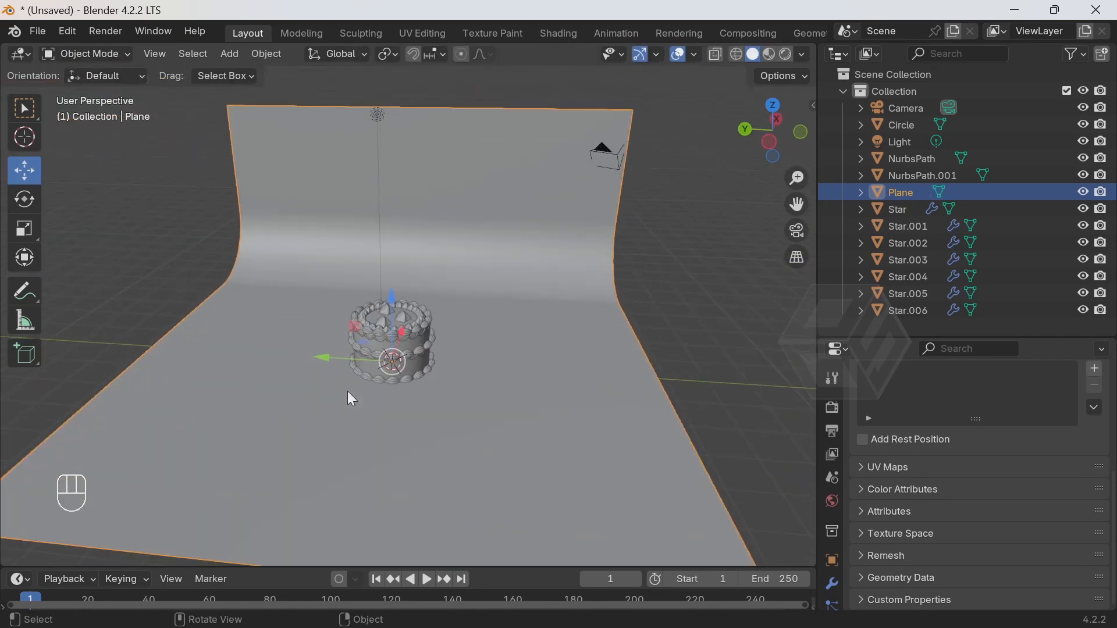
Look through the camera, lock the camera to the view, and orbit it to face the cake and backdrop
left_click(799, 238)
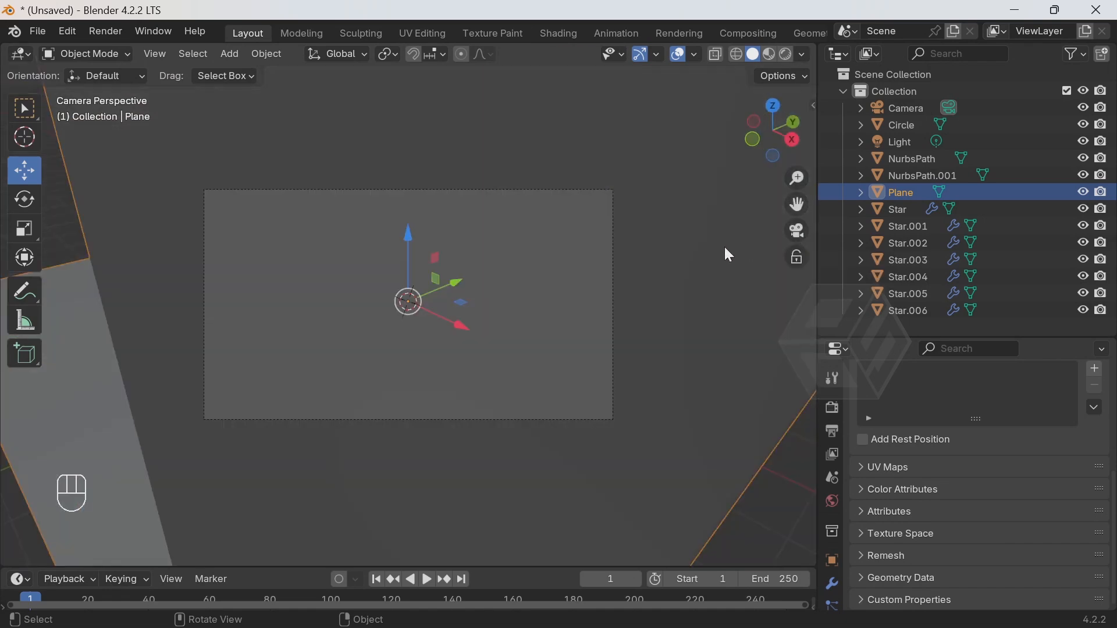
key("n")
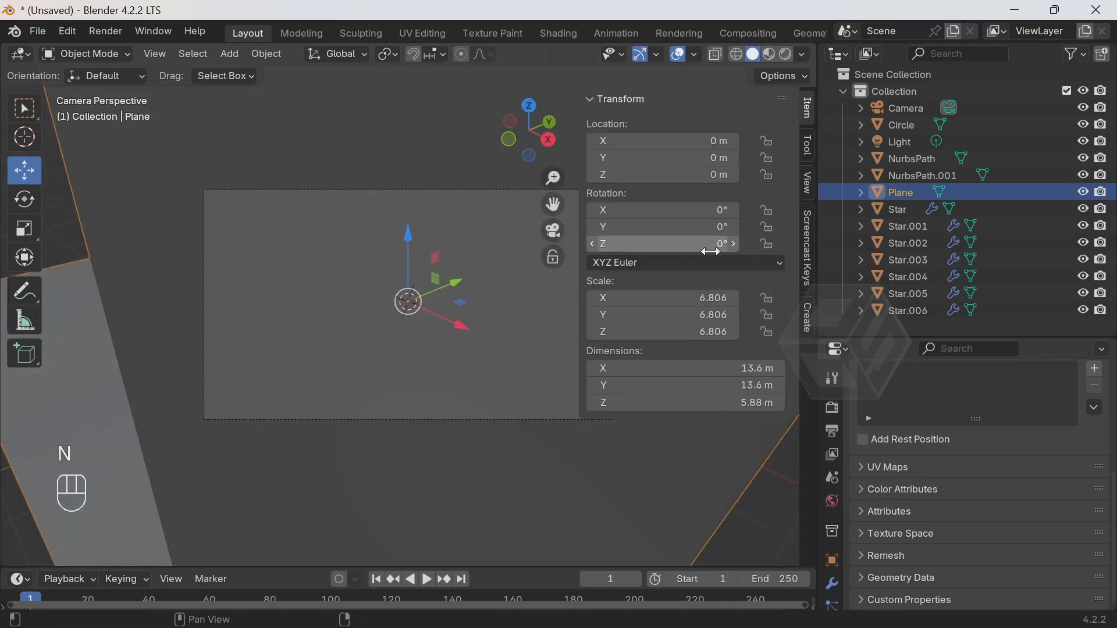
left_click(809, 190)
left_click(680, 324)
middle_click_drag(518, 330, 508, 302)
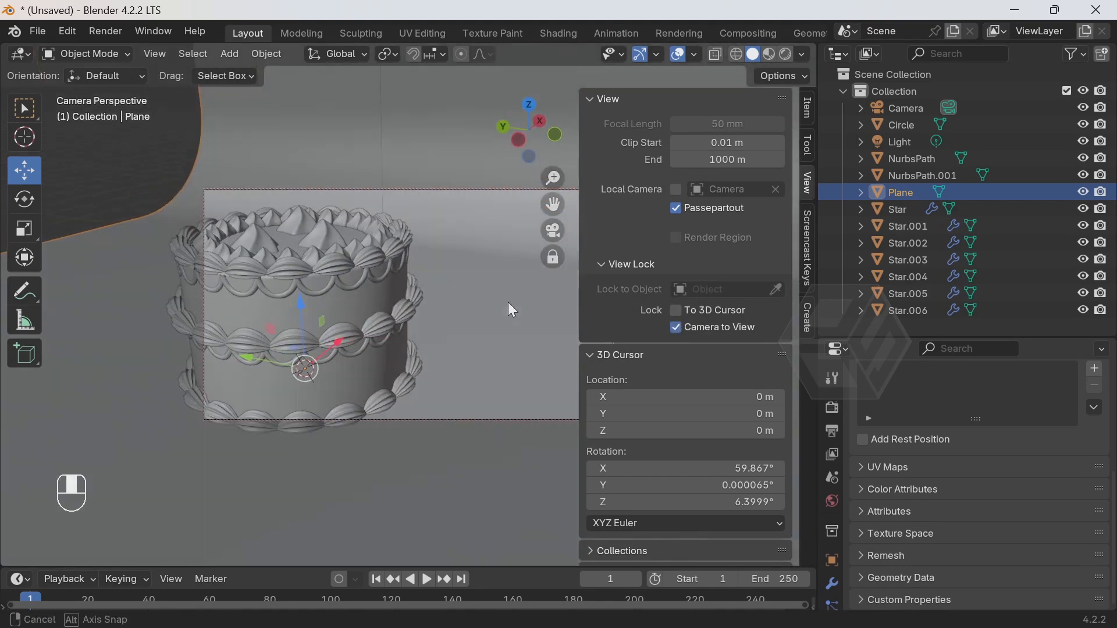
Centre the cake in the camera frame at a slightly elevated angle, and unlock the camera from the view
scroll(406, 313, "down", 3)
middle_click_drag(406, 313, 515, 318, "shift")
scroll(490, 331, "up", 3)
scroll(508, 316, "down", 2)
scroll(507, 315, "up", 2)
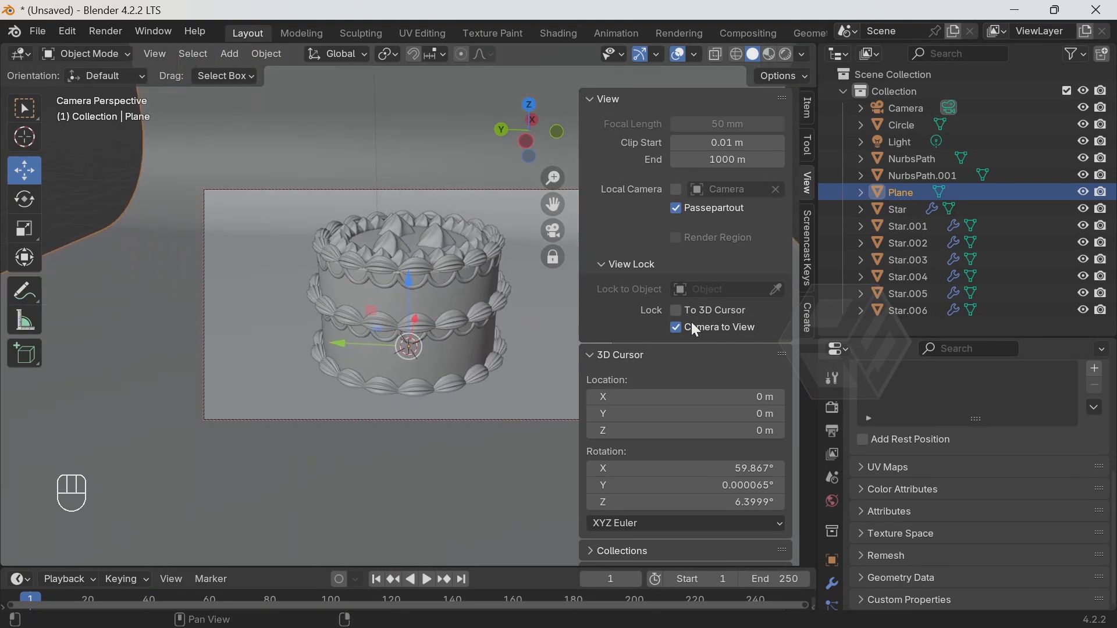
left_click(678, 330)
key("n")
scroll(624, 331, "up", 4)
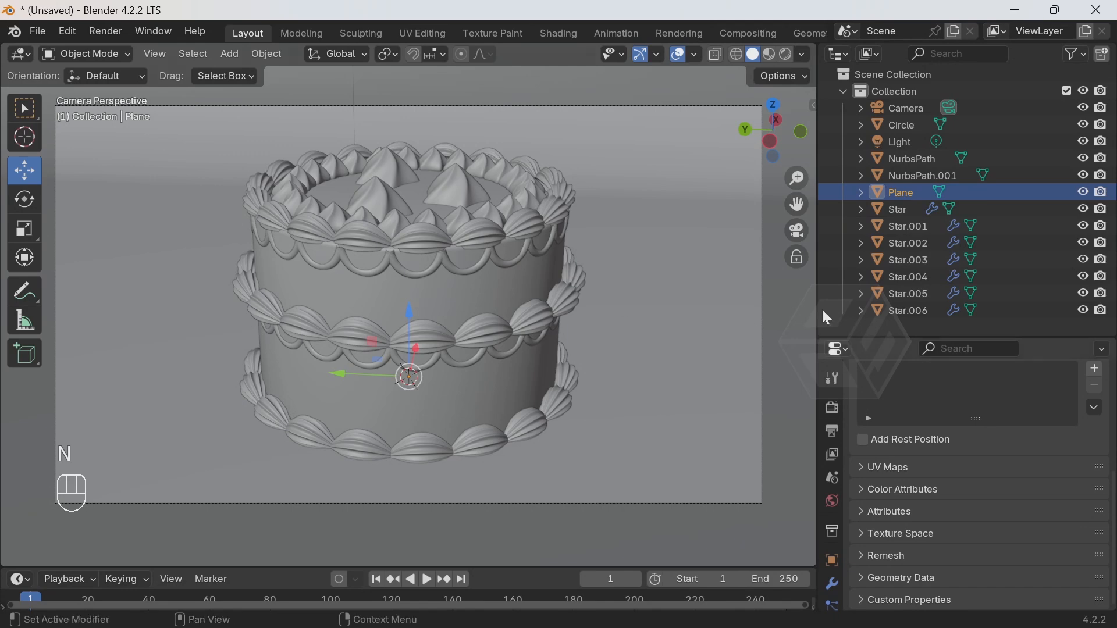
Show the camera view with Rendered shading and split the viewport vertically, keeping a solid-shaded view beside it
left_click(788, 54)
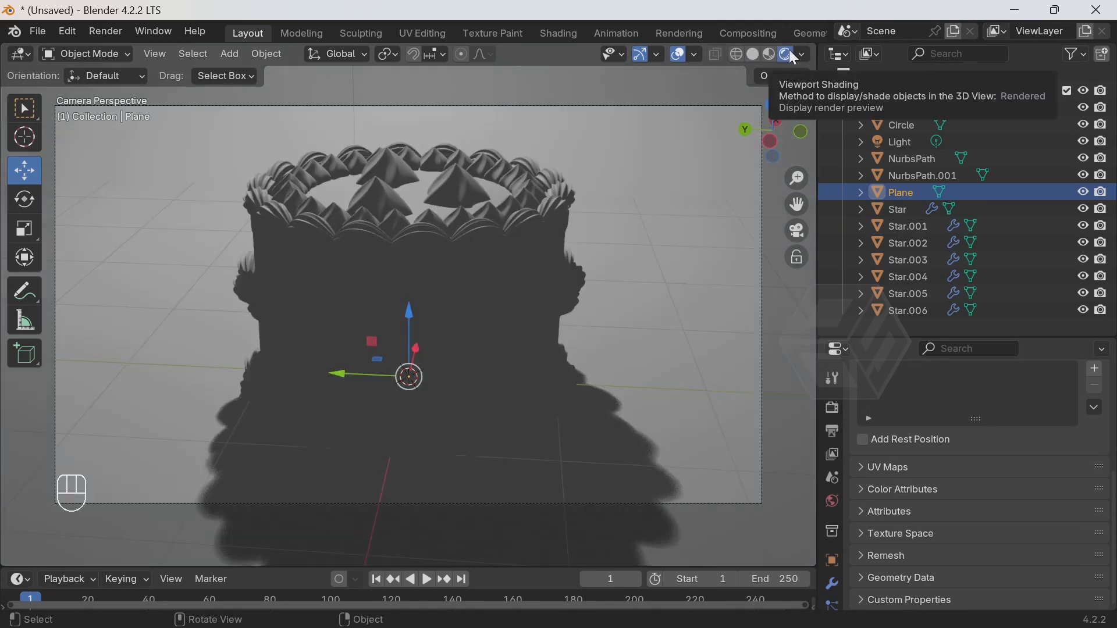
left_click(155, 54)
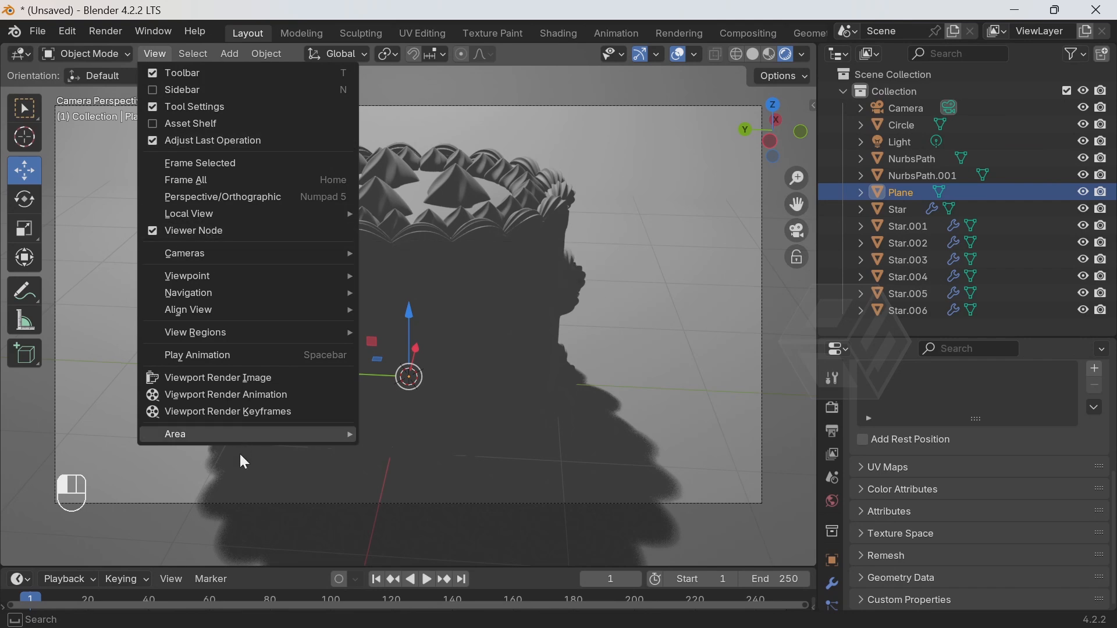
mouse_move(236, 434)
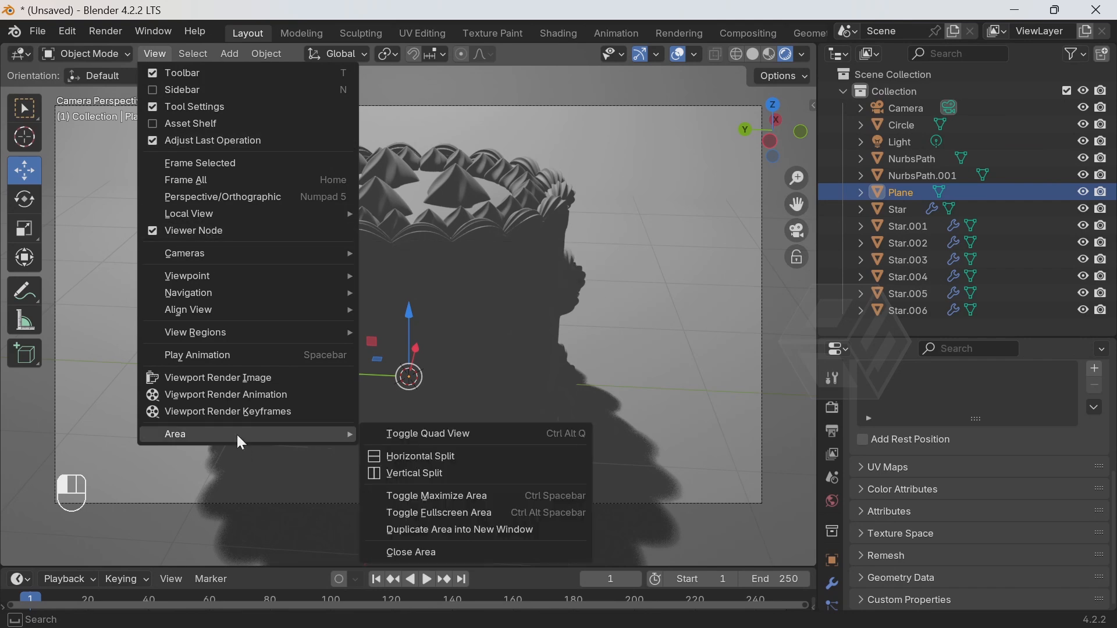
left_click(417, 473)
left_click(373, 295)
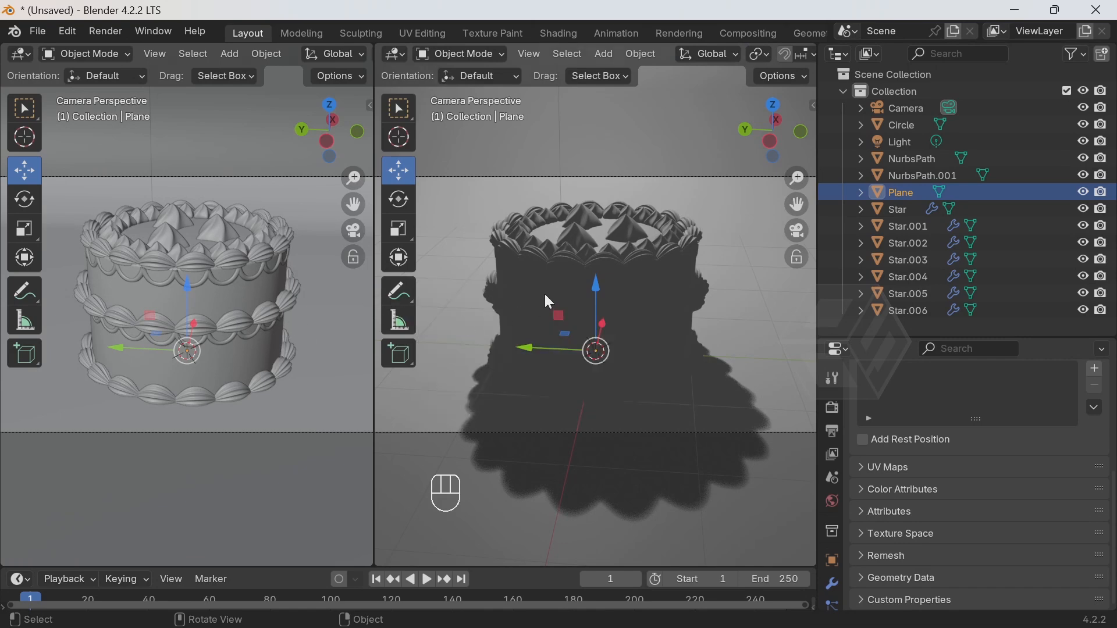
Move the point light from behind the cake to high above the floor on the camera's side, lighting the cake's front
scroll(233, 245, "down", 3)
middle_click_drag(229, 260, 213, 208)
left_click(216, 168)
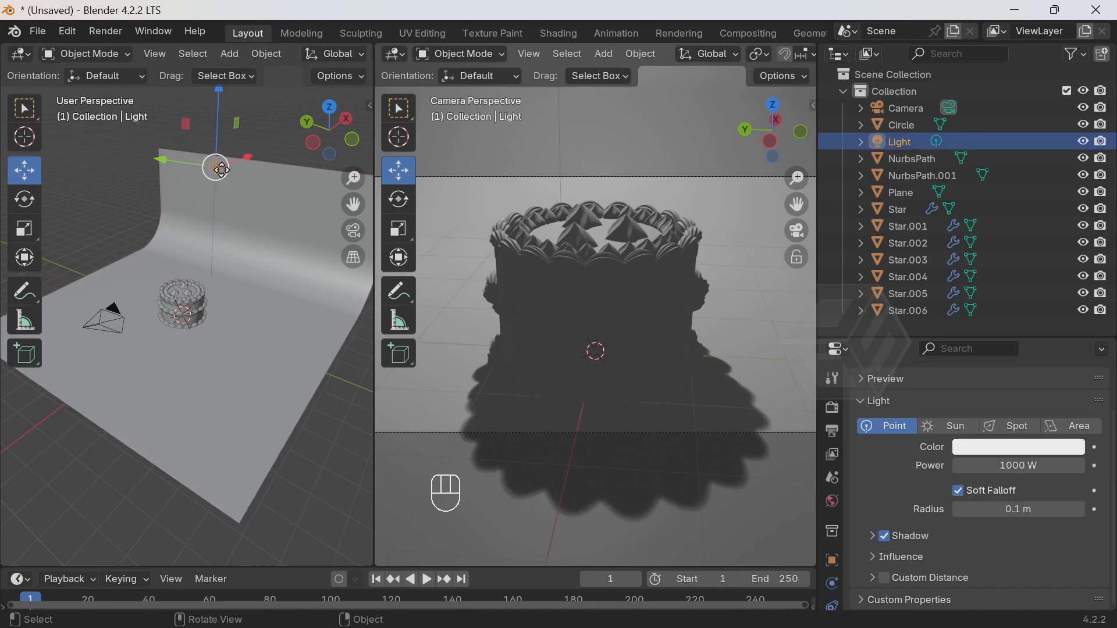
left_click_drag(250, 155, 148, 252)
scroll(100, 237, "down", 2)
mouse_move(216, 244)
left_mouse_down()
mouse_move(192, 247)
mouse_move(203, 250)
left_mouse_up()
left_click_drag(173, 206, 162, 118)
mouse_move(128, 173)
left_mouse_down()
mouse_move(111, 169)
mouse_move(120, 175)
left_mouse_up()
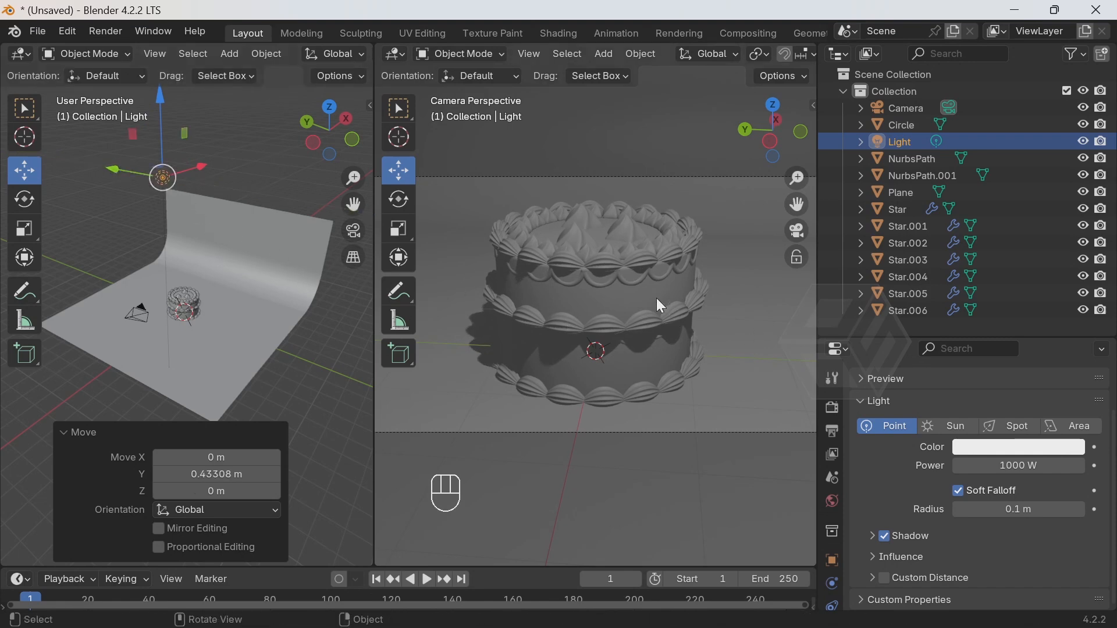
Enlarge the rendered camera viewport and the Properties editor by shrinking their neighbouring areas
left_click_drag(373, 354, 192, 338)
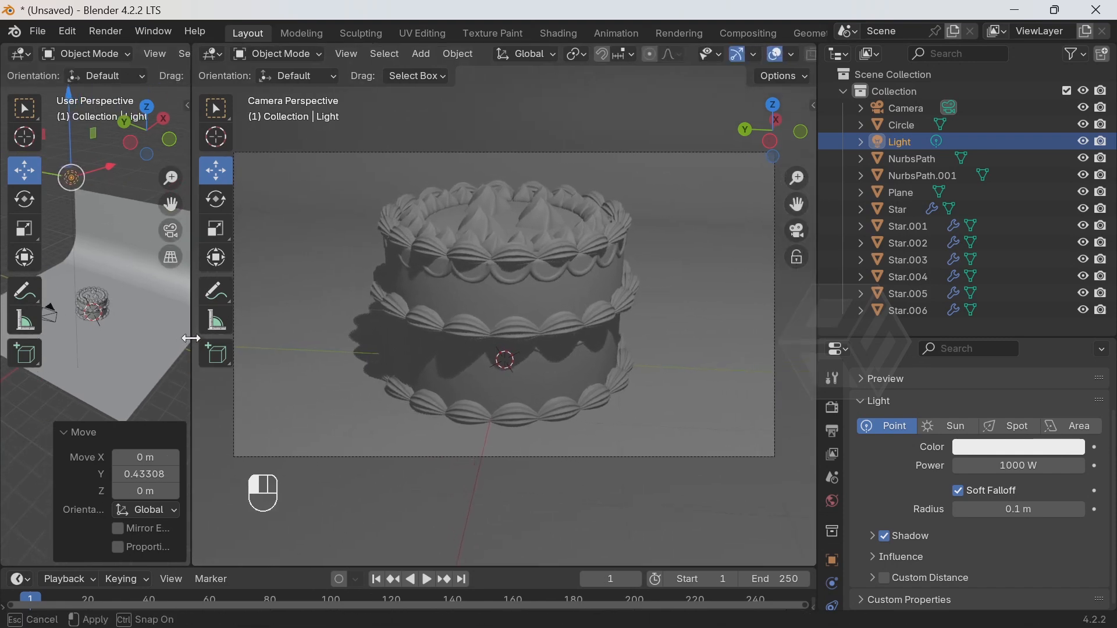
scroll(782, 63, "down", 5)
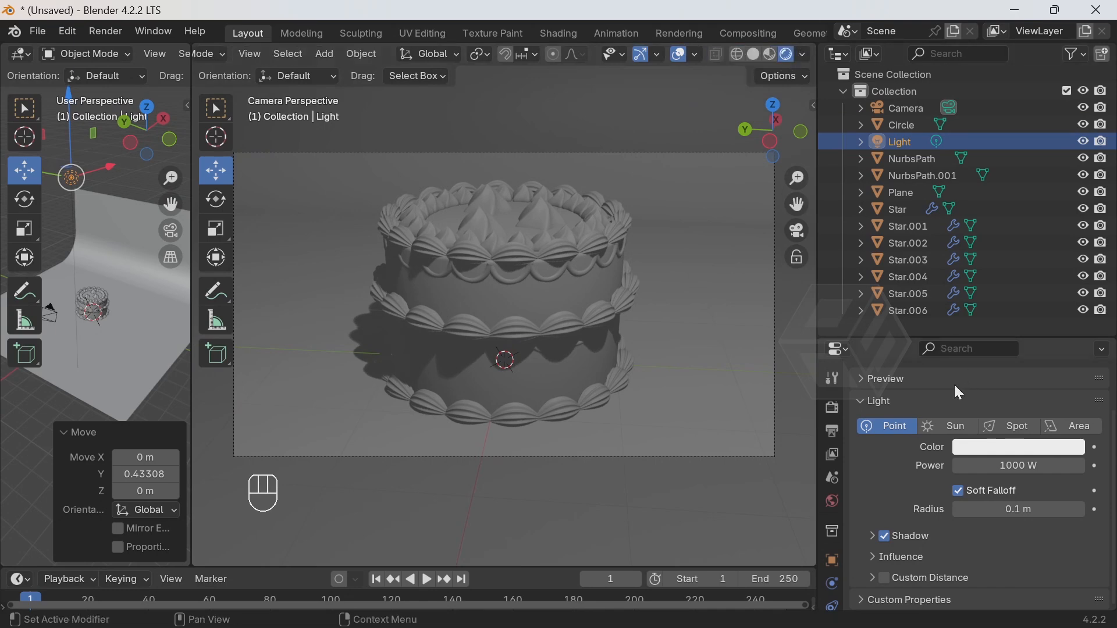
left_click_drag(872, 339, 873, 162)
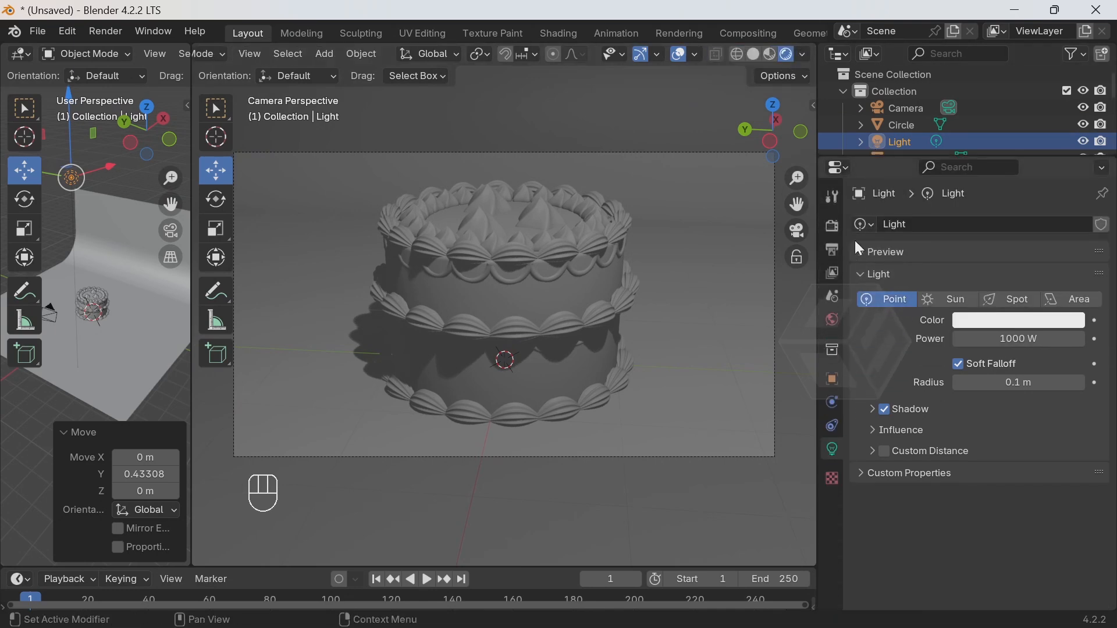
Switch the render engine to Cycles and set the viewport's maximum samples to 20
left_click(833, 228)
left_click(983, 225)
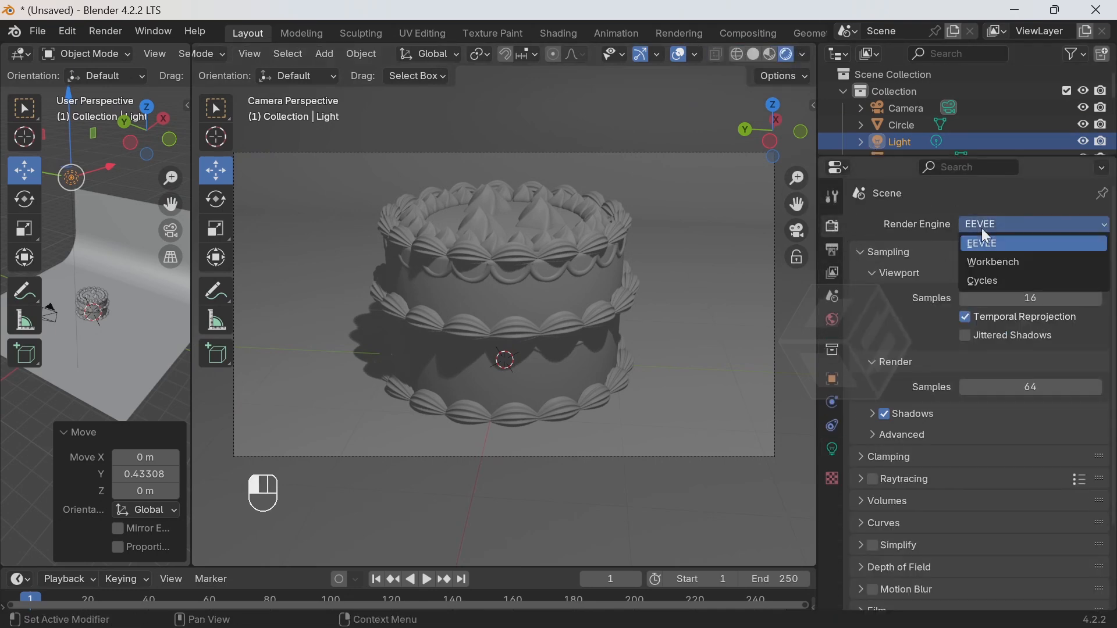
left_click(995, 280)
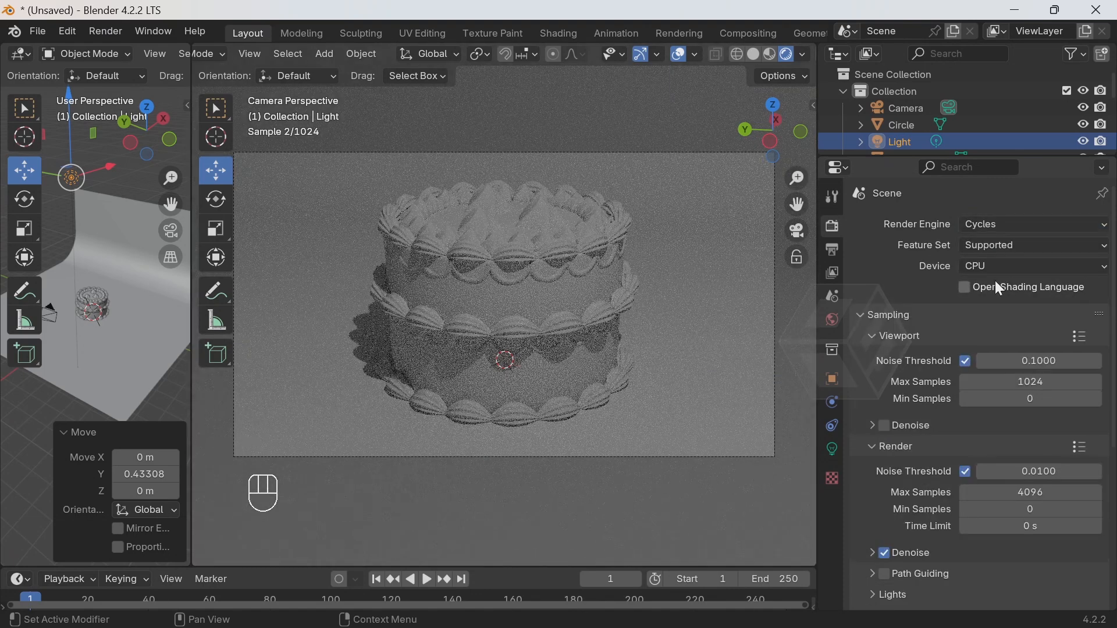
left_click(1031, 384)
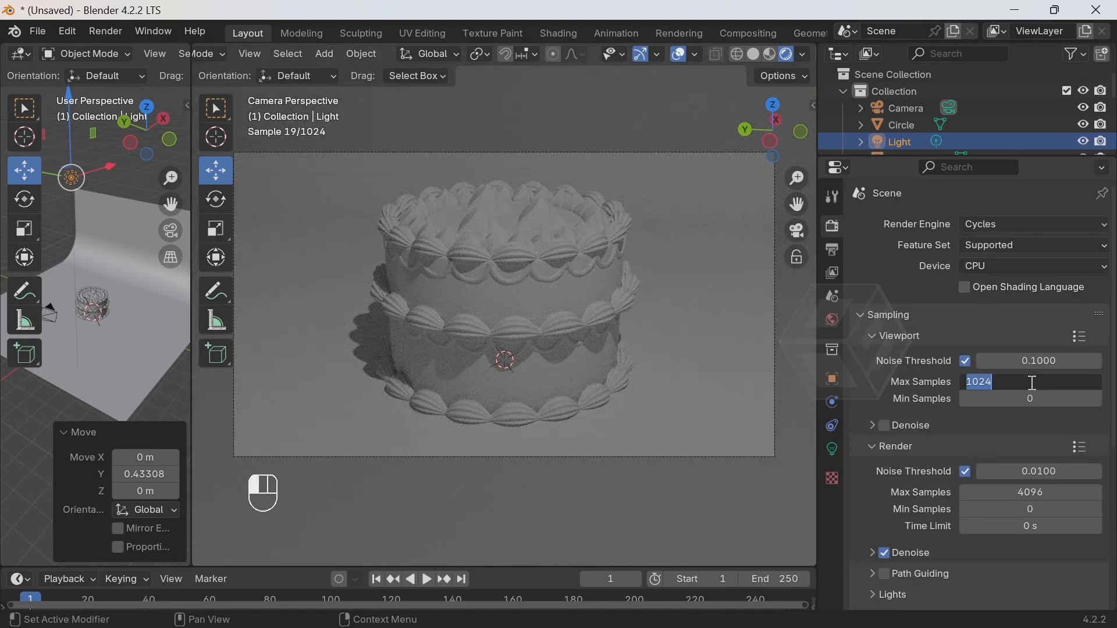
type("20")
key("Return")
Keep the final render's maximum samples at 4096 and set the Cycles device to GPU Compute
left_click(1033, 492)
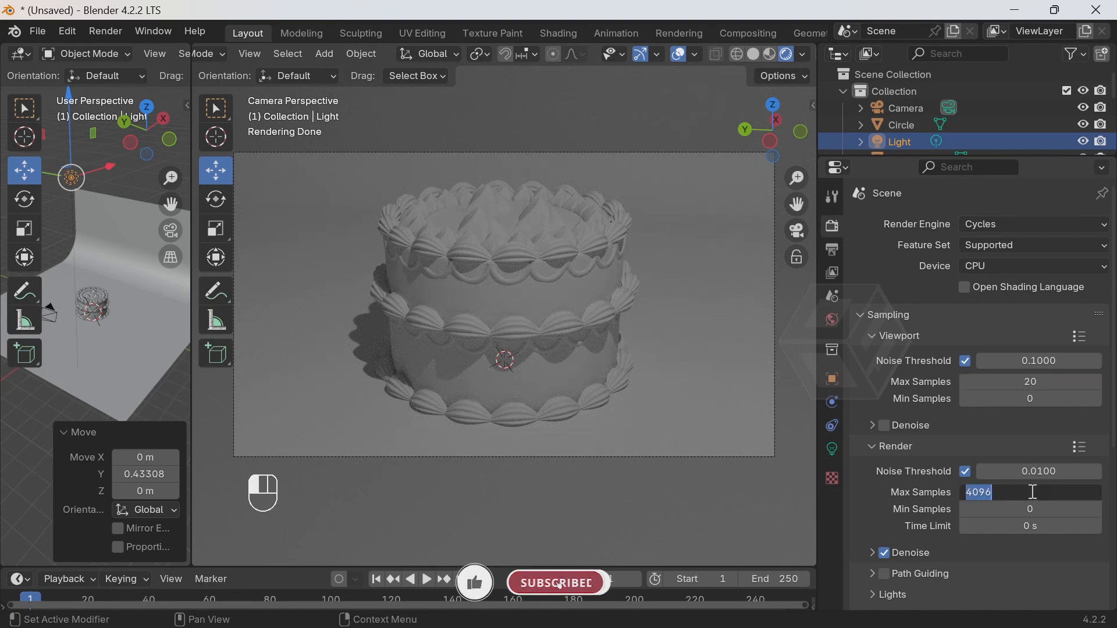
key("Return")
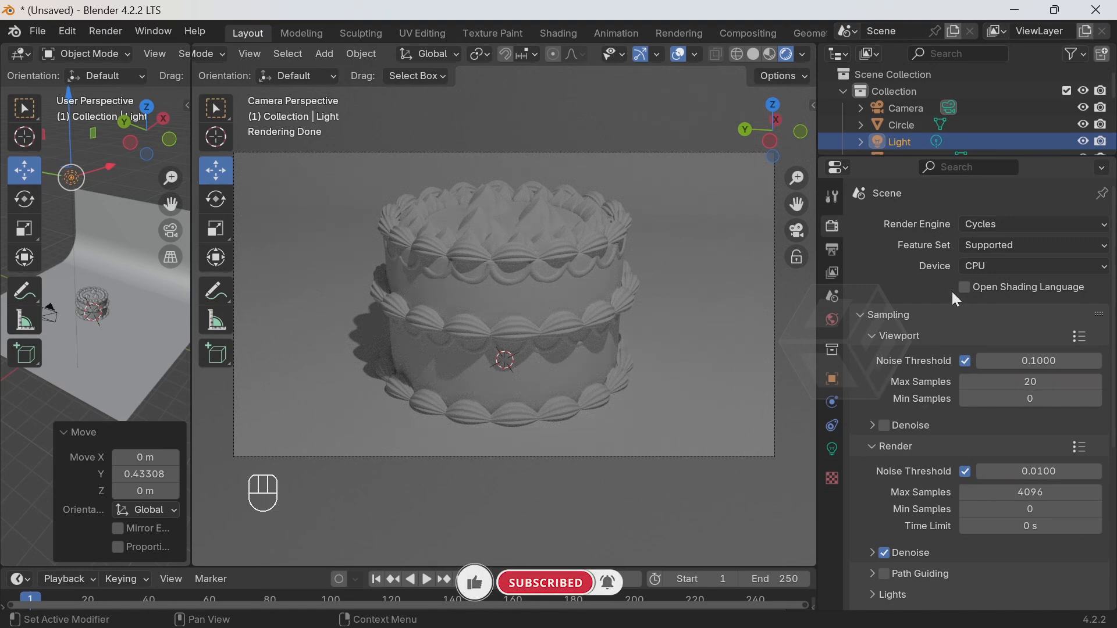
left_click(978, 266)
left_click(993, 303)
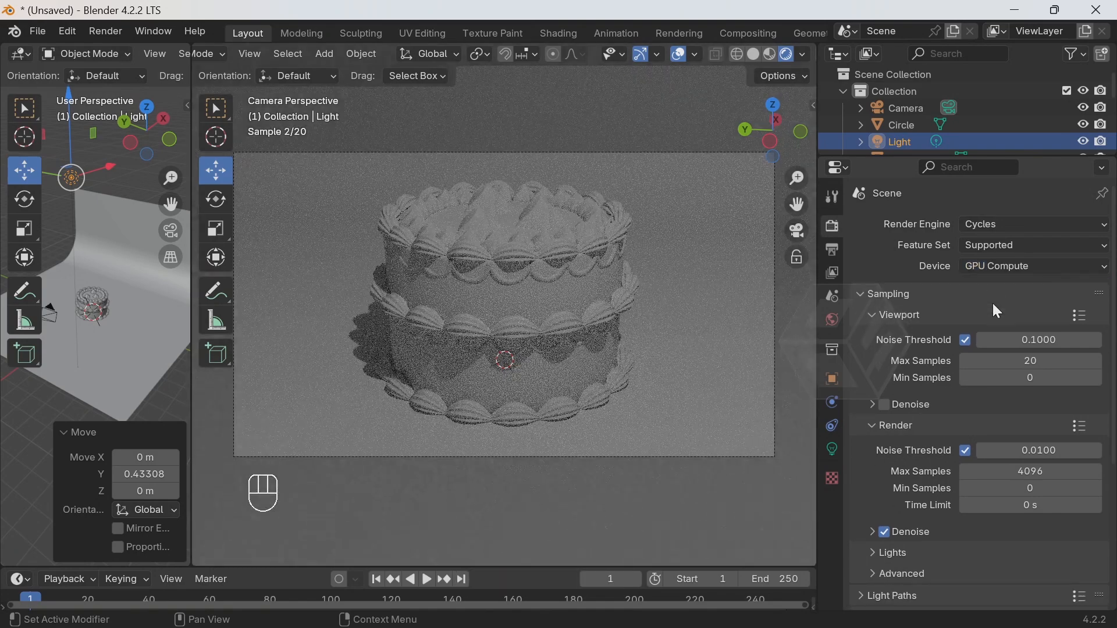
mouse_move(559, 289)
middle_mouse_down("shift")
mouse_move(566, 306)
mouse_move(554, 310)
middle_mouse_up("shift")
scroll(554, 310, "up", 1)
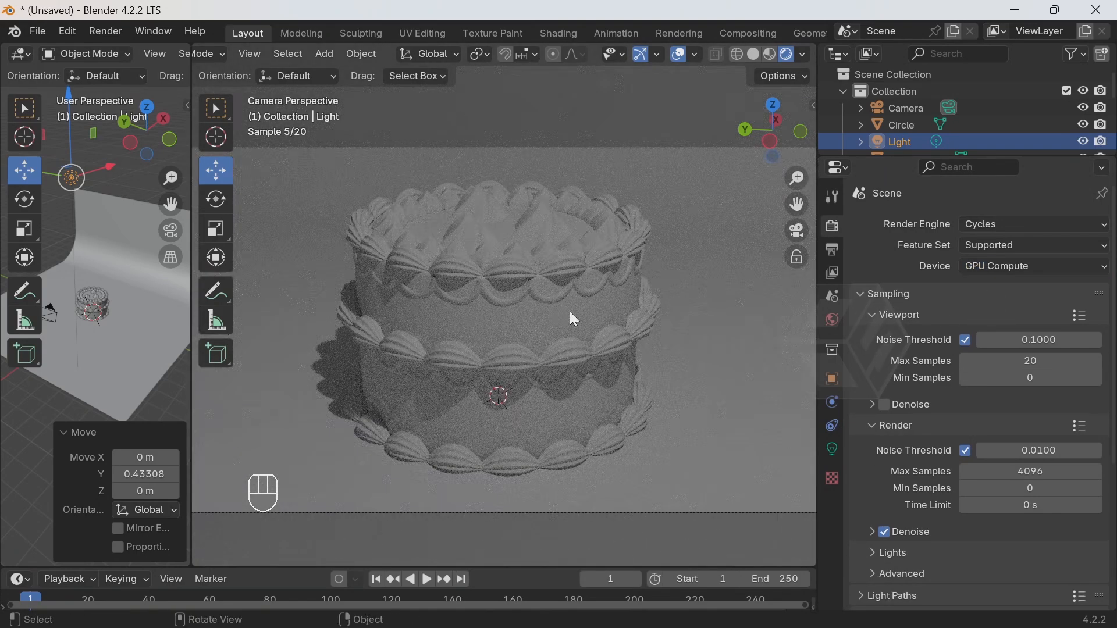
Assign an Environment Texture to the world background's color
left_click(827, 317)
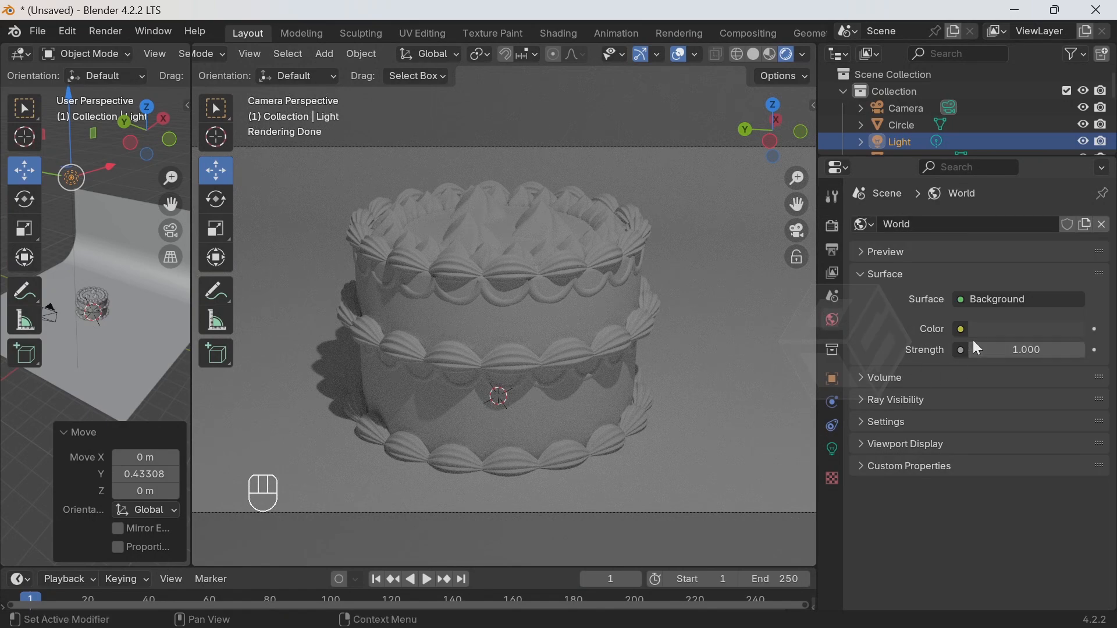
left_click(962, 329)
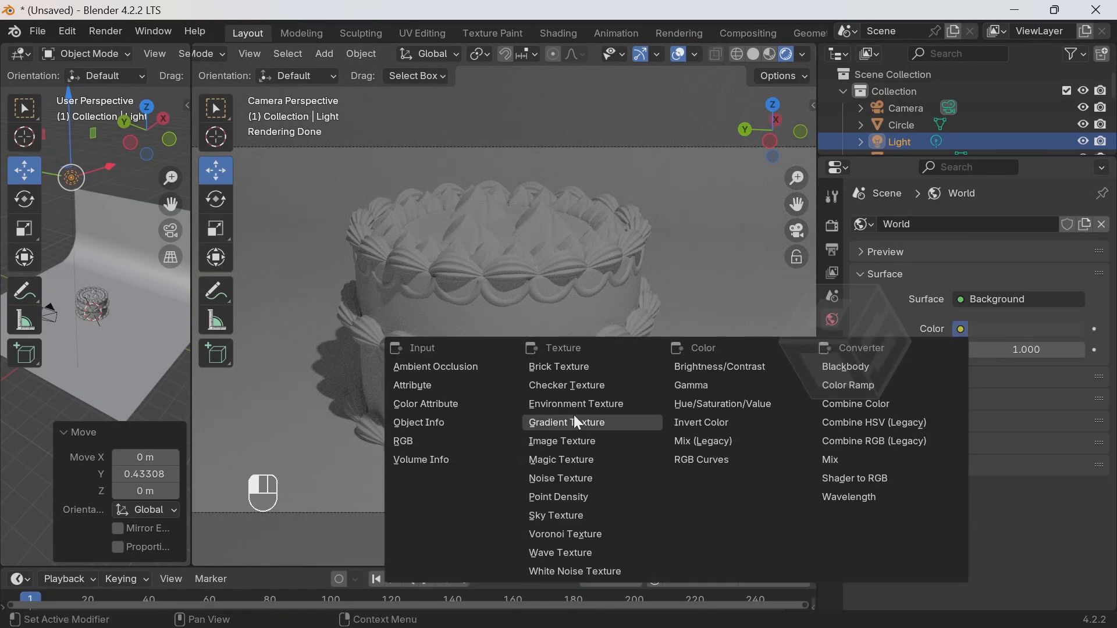
left_click(585, 403)
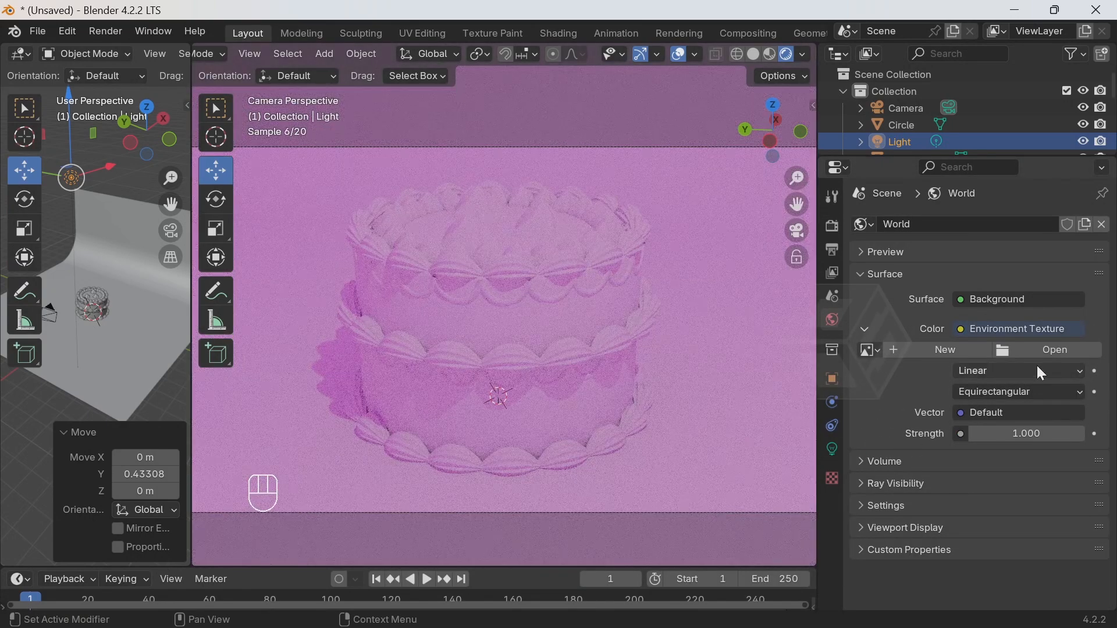
Load city.exr from Blender 4.2's datafiles\studiolights\world folder as the world's environment texture
left_click(1046, 350)
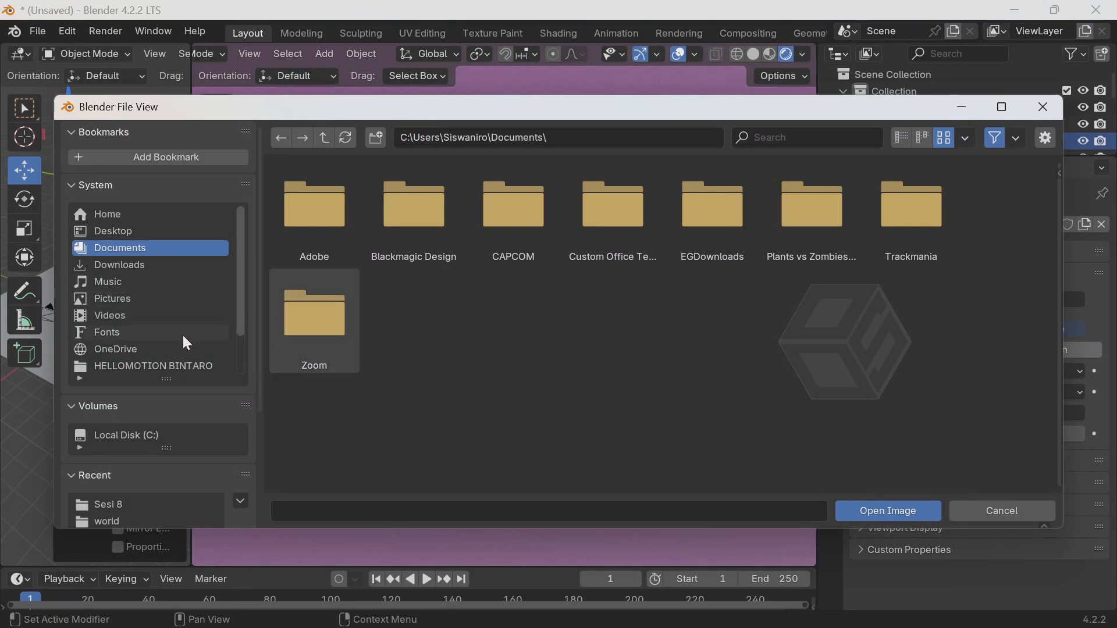
scroll(187, 349, "down", 1)
left_click(155, 435)
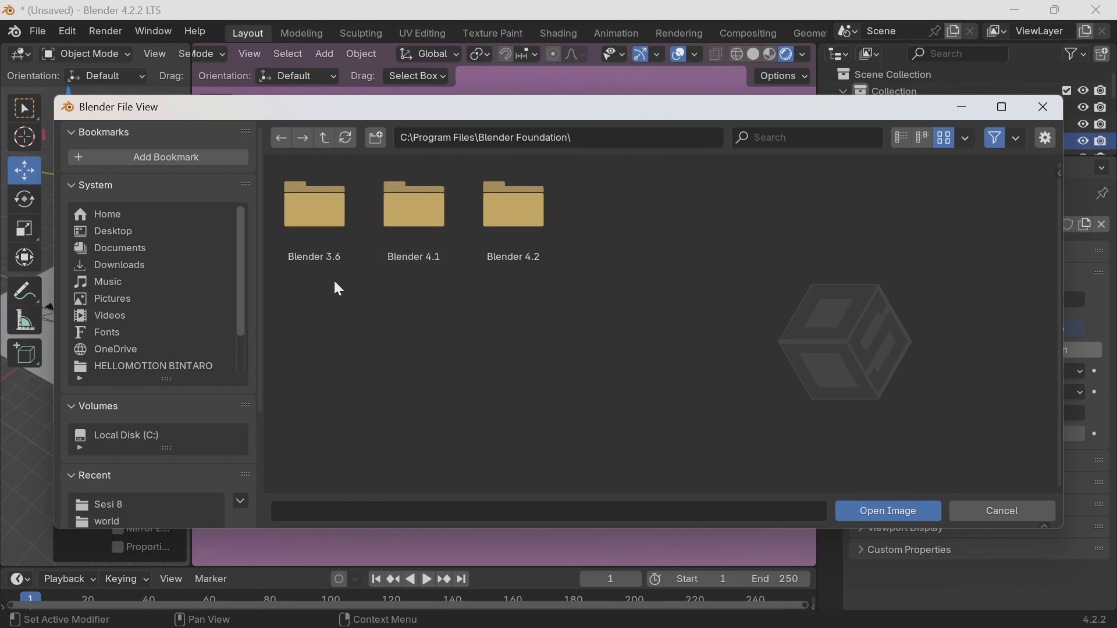
left_click(537, 227)
double_click(533, 220)
double_click(339, 214)
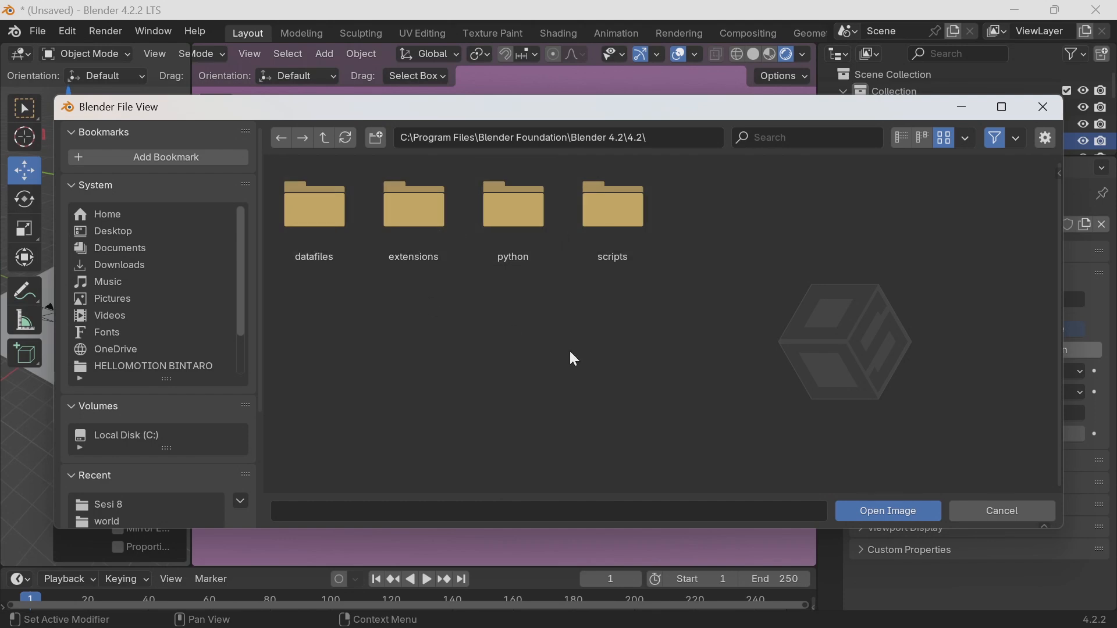
double_click(305, 207)
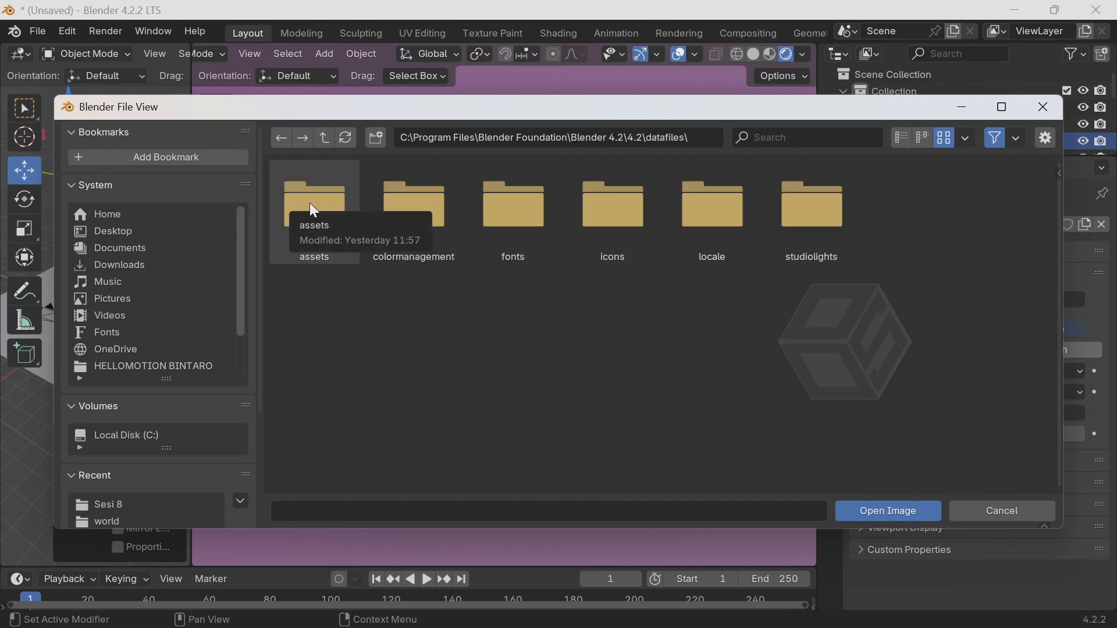
double_click(809, 233)
double_click(506, 204)
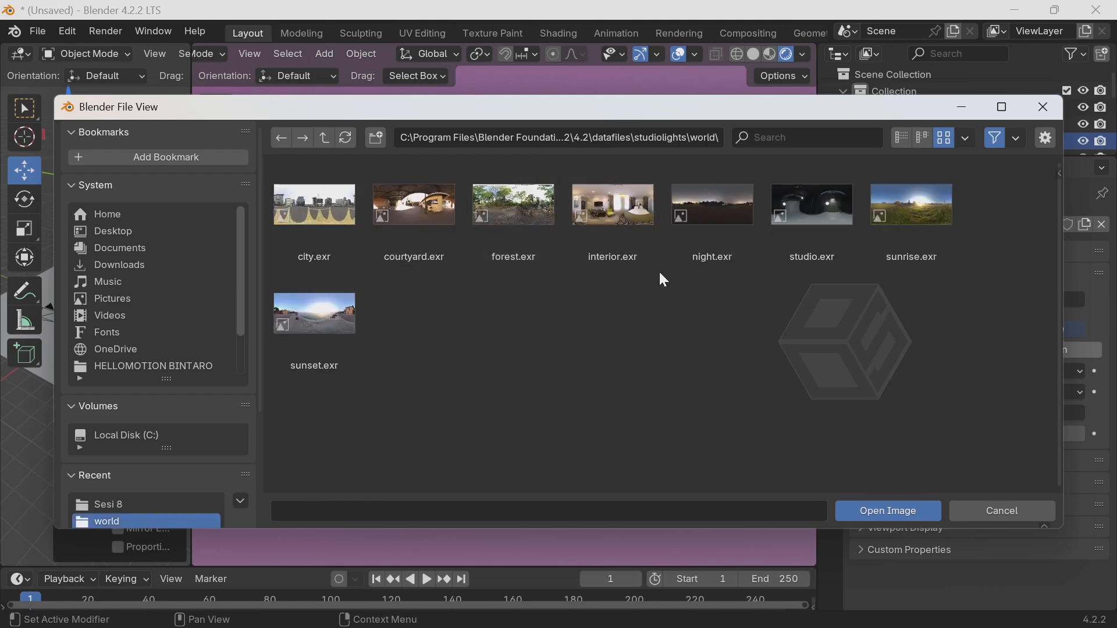
left_click(304, 213)
left_click(893, 512)
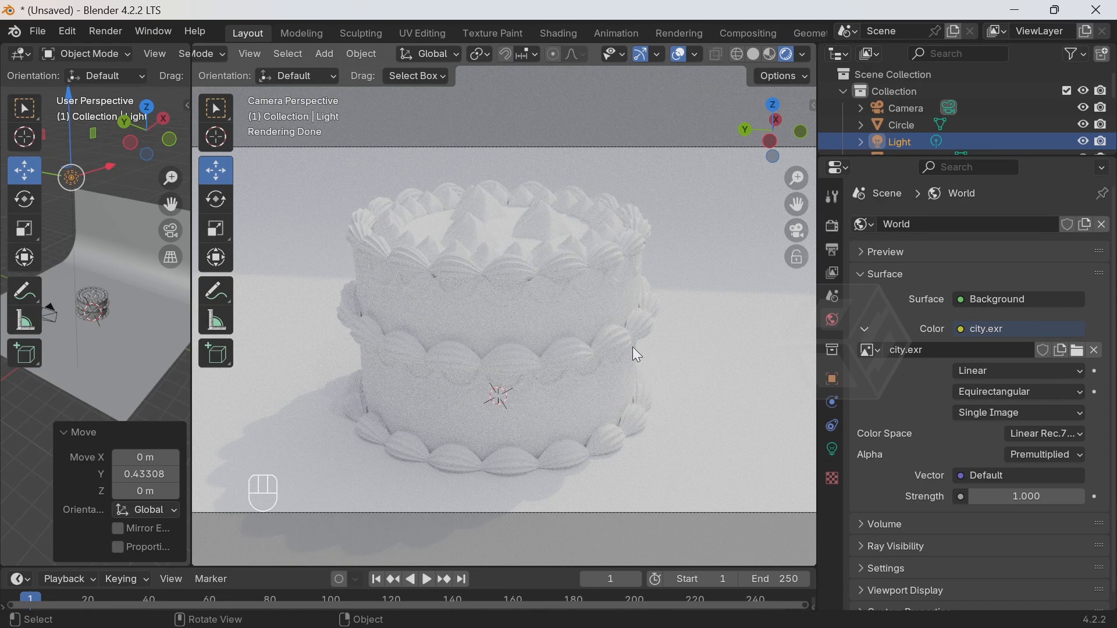
Show the camera viewport in Material Preview and give the cake body a new material with a pale cream base color
left_click(770, 53)
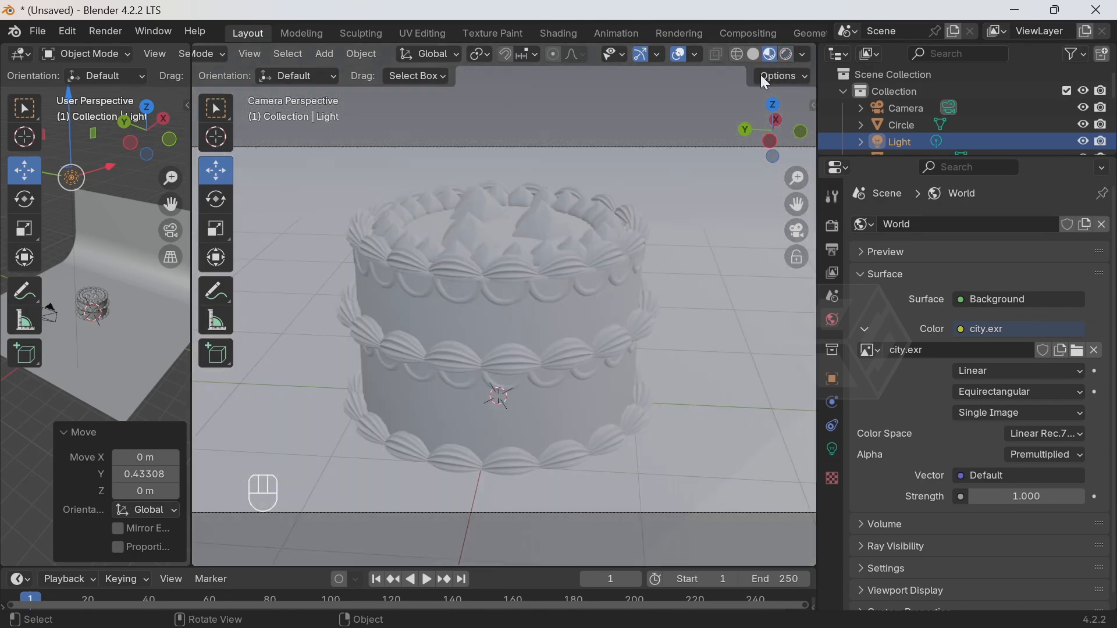
left_click(578, 323)
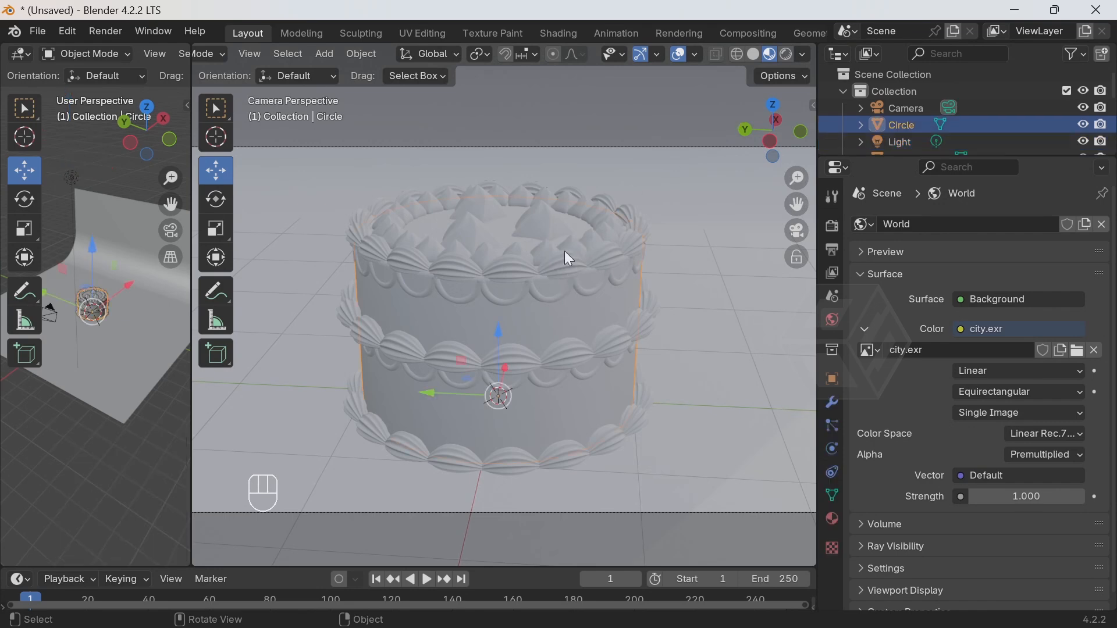
left_click(569, 246)
left_click(601, 329)
left_click(832, 519)
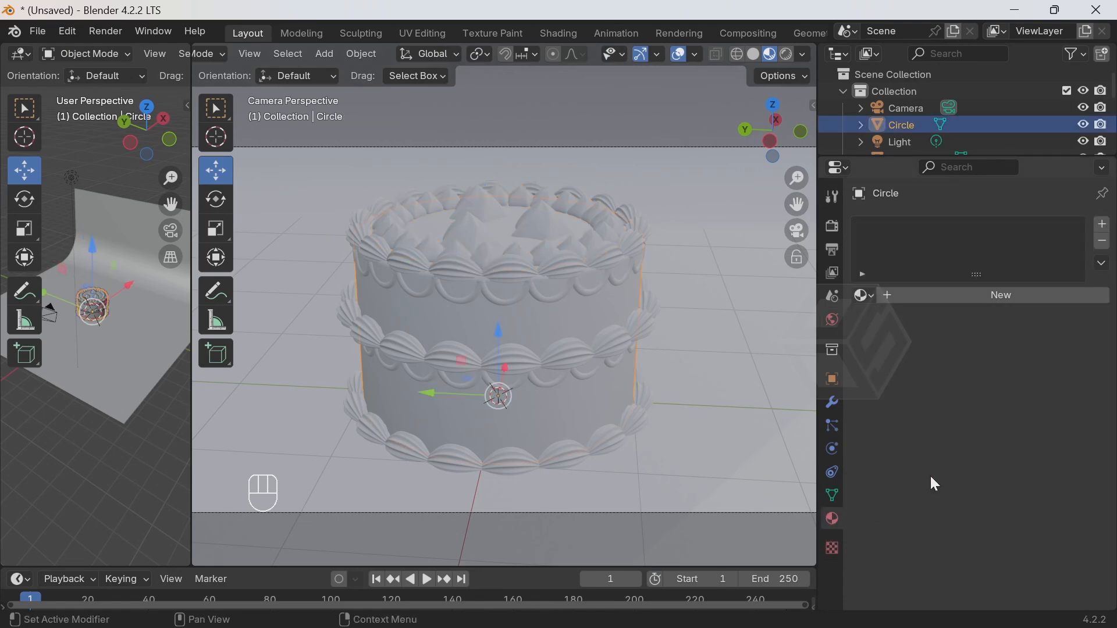
left_click(976, 302)
left_click(1009, 401)
left_click_drag(977, 238, 972, 219)
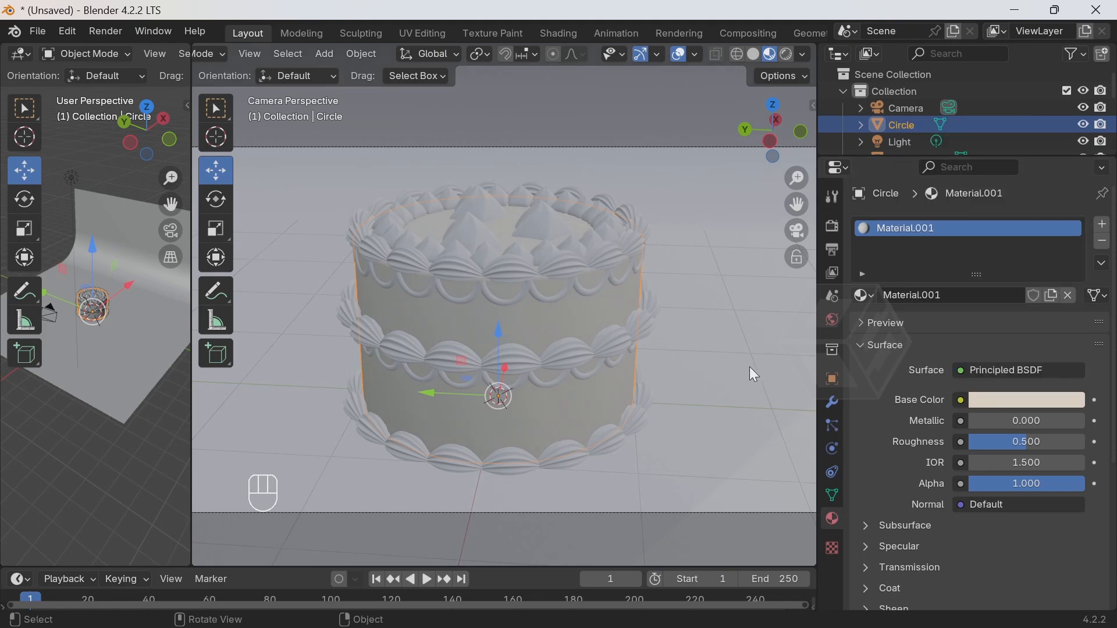
Give the cake's top outer piped border a new material with a medium pink base color
left_click(611, 348)
left_click(600, 258)
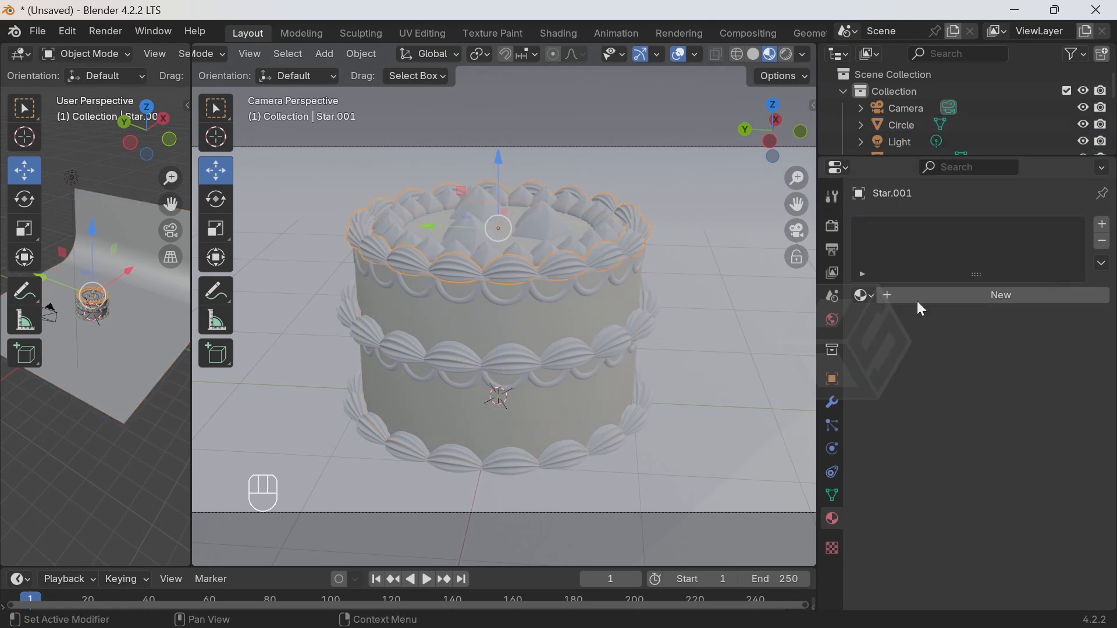
left_click(980, 294)
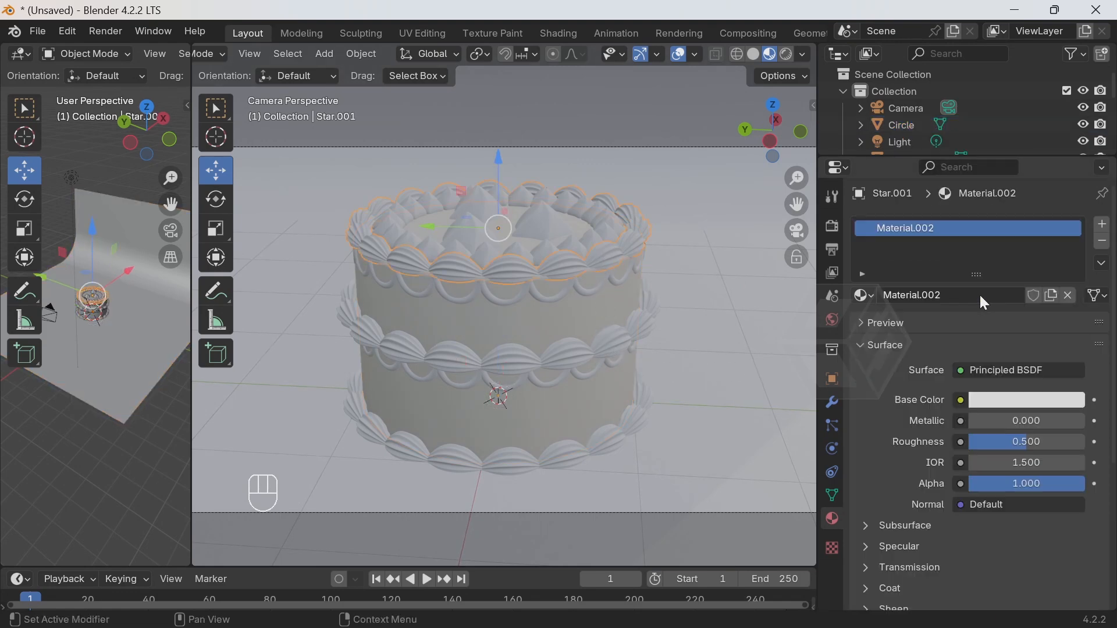
left_click(1012, 399)
left_click_drag(982, 201, 1005, 236)
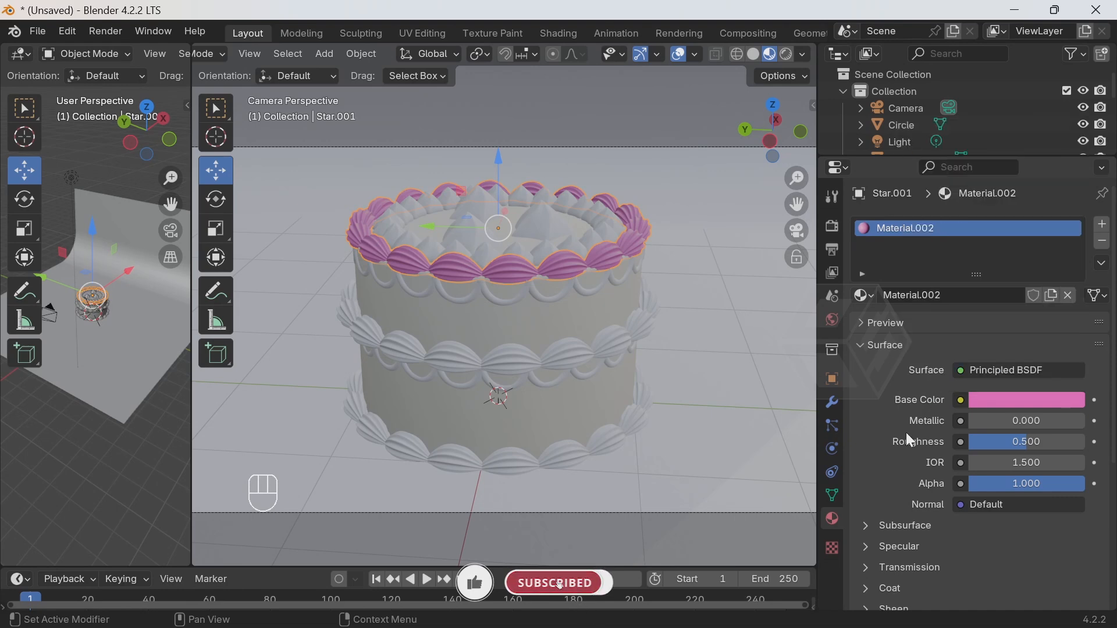
Assign the top border's existing pink material, Material.002, to the cake's middle piped border
left_click(604, 357)
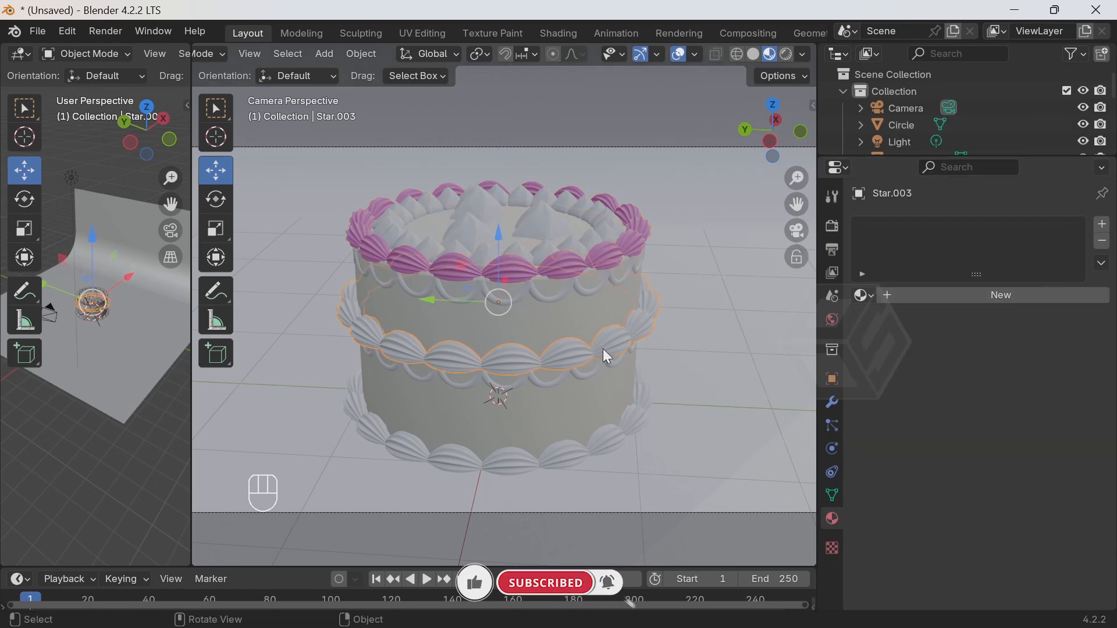
left_click(866, 296)
left_click(908, 355)
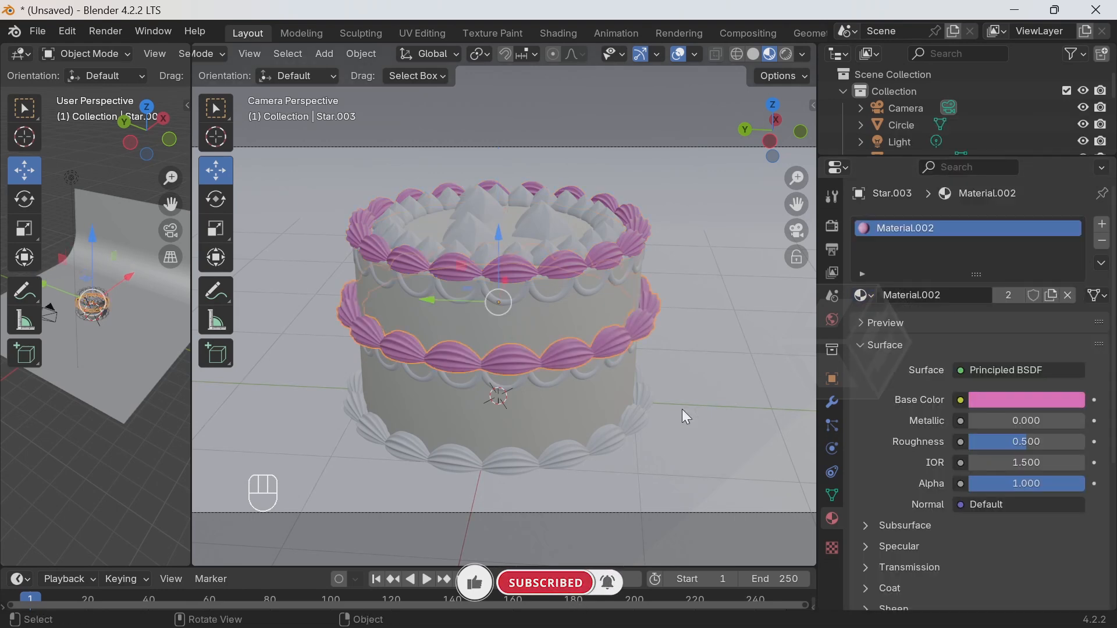
Give the cake's bottom piped border a new material with a saturated magenta base color
left_click(606, 433)
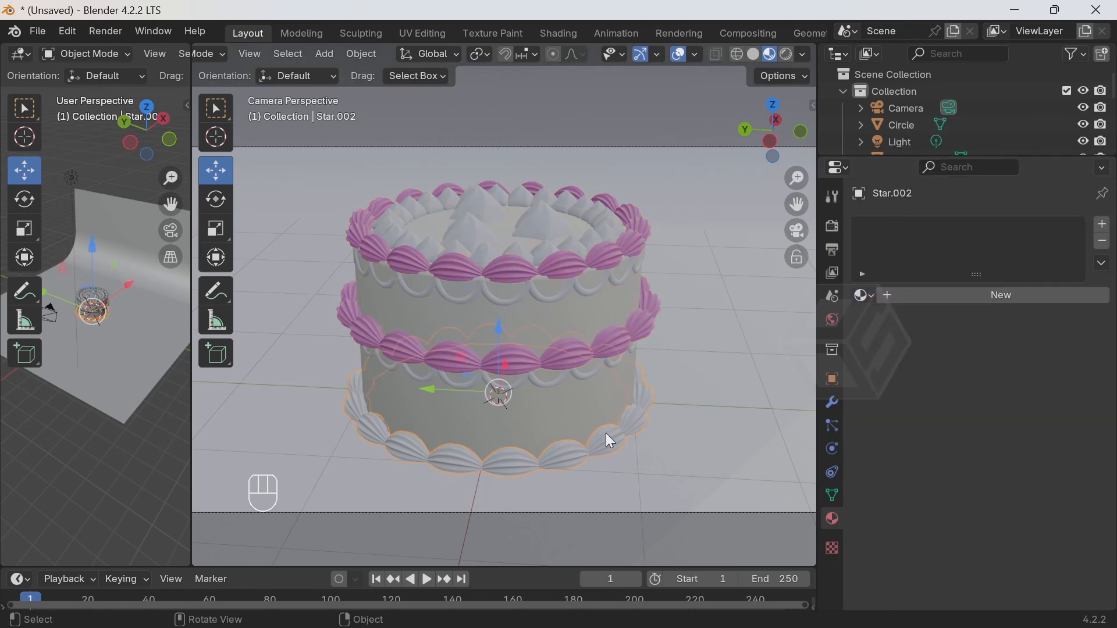
left_click(986, 297)
left_click(1010, 400)
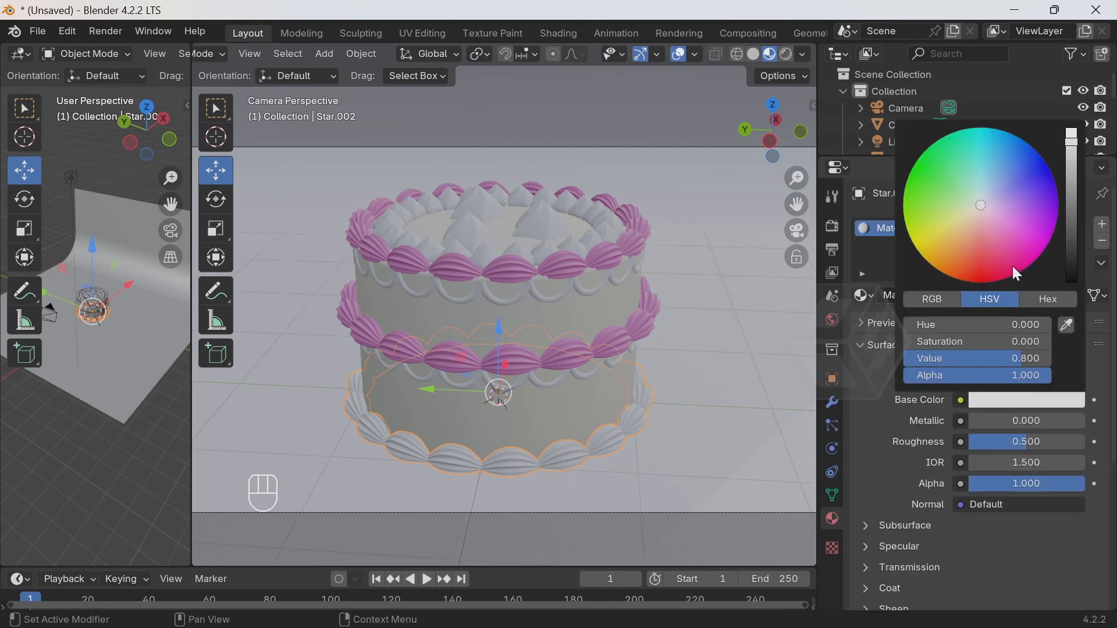
left_click_drag(992, 201, 1035, 249)
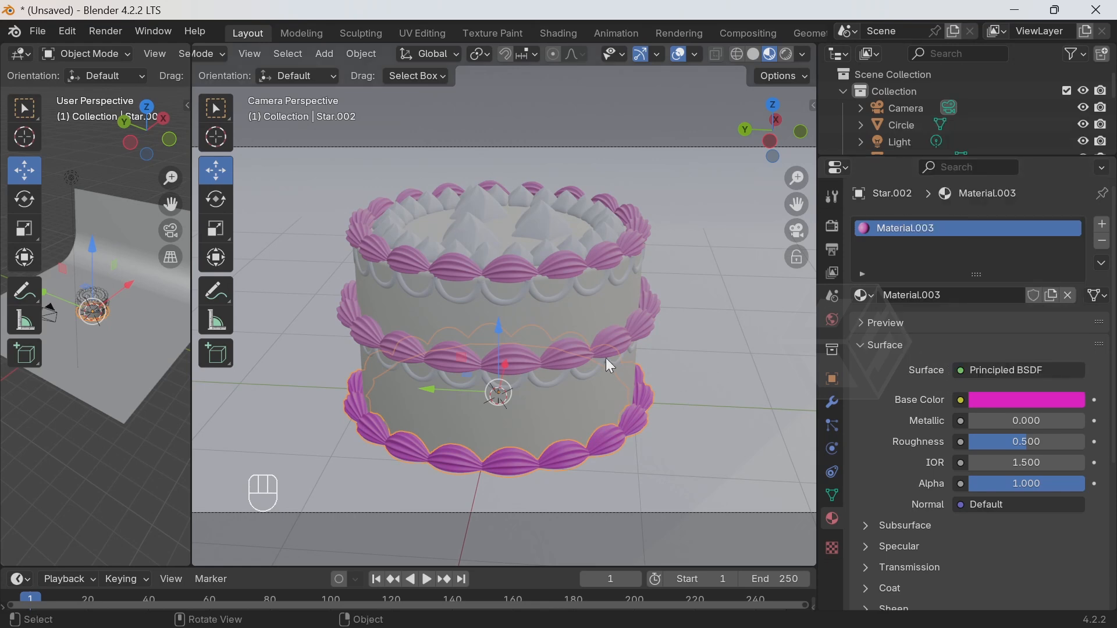
Give the upper scalloped piping a new magenta material with hue 0.868, saturation 0.989 and value 0.801
left_click(602, 216)
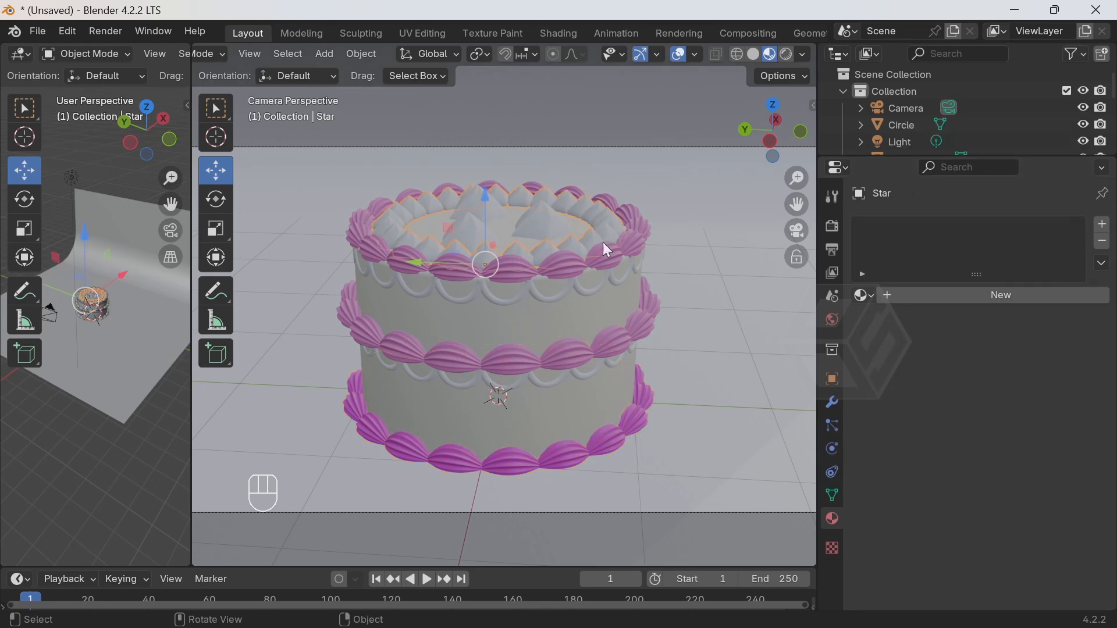
left_click(599, 284)
left_click(593, 292)
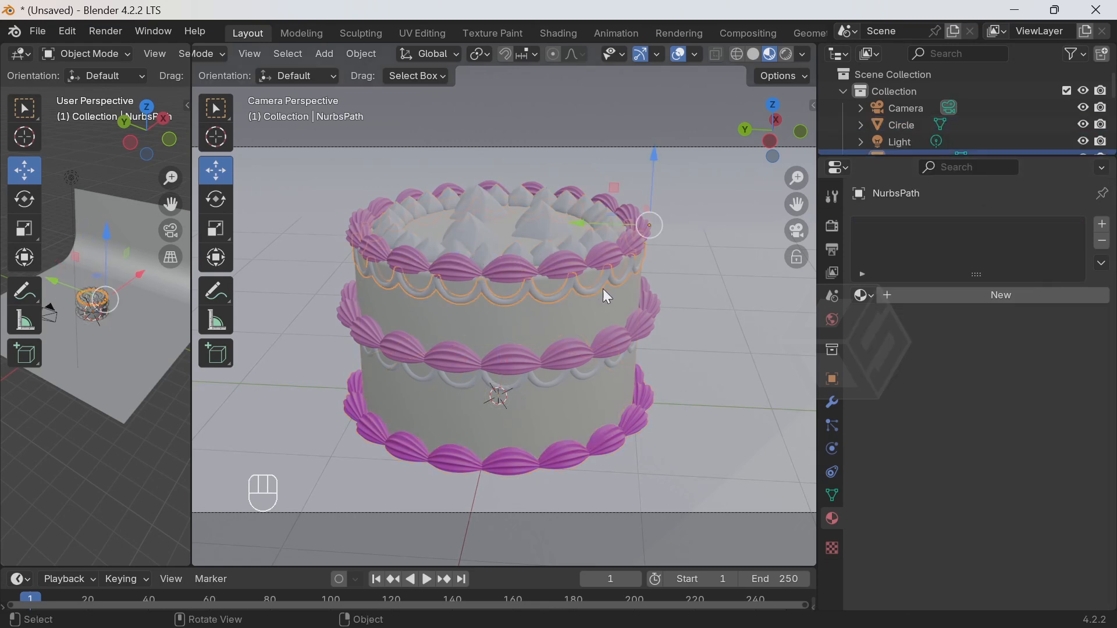
left_click(970, 295)
left_click(1019, 401)
mouse_move(992, 213)
left_mouse_down()
mouse_move(1044, 241)
mouse_move(1037, 247)
left_mouse_up()
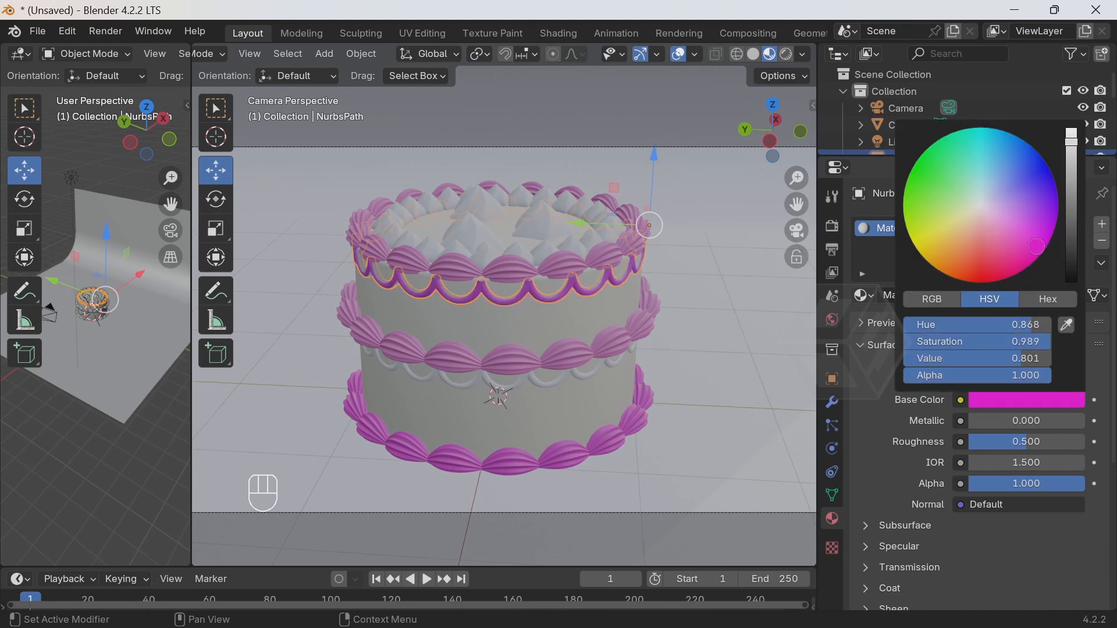
Assign the upper scallops' existing magenta material, Material.004, to the lower scalloped piping
left_click(585, 374)
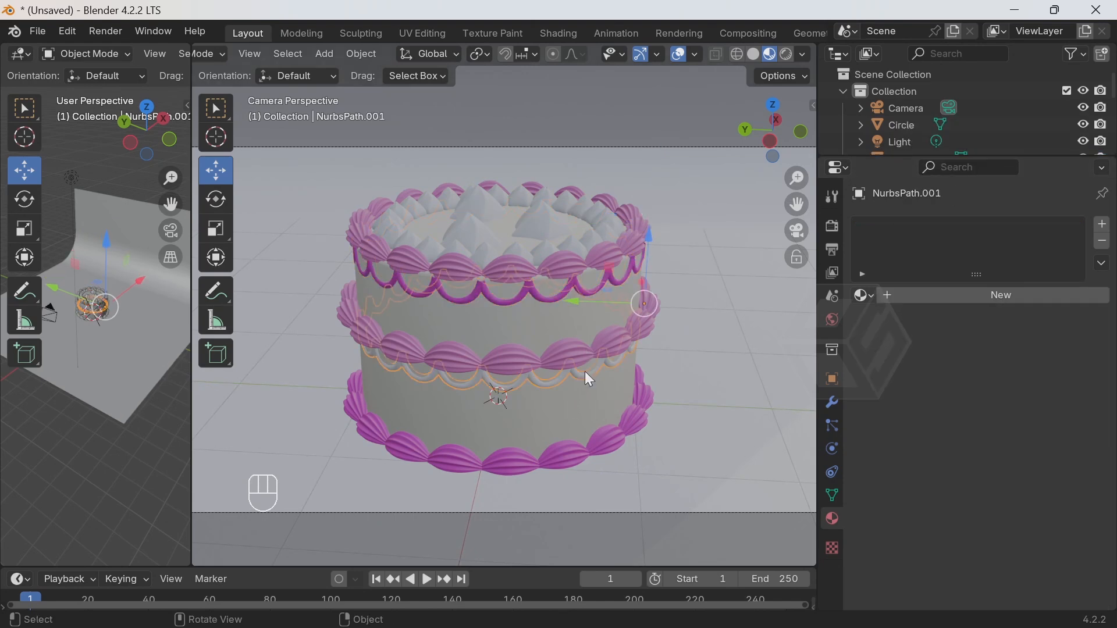
left_click(865, 295)
left_click(887, 388)
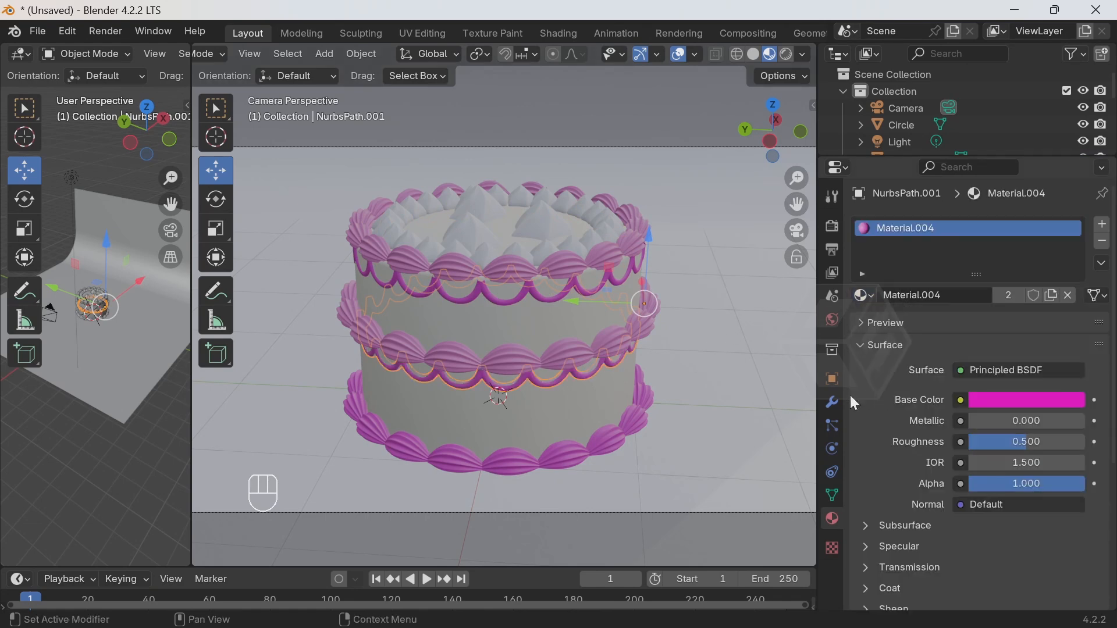
Give the inner ring of small cream peaks a new hot-pink material with hue 0.946, saturation 1.000 and value 0.958
left_click(611, 233)
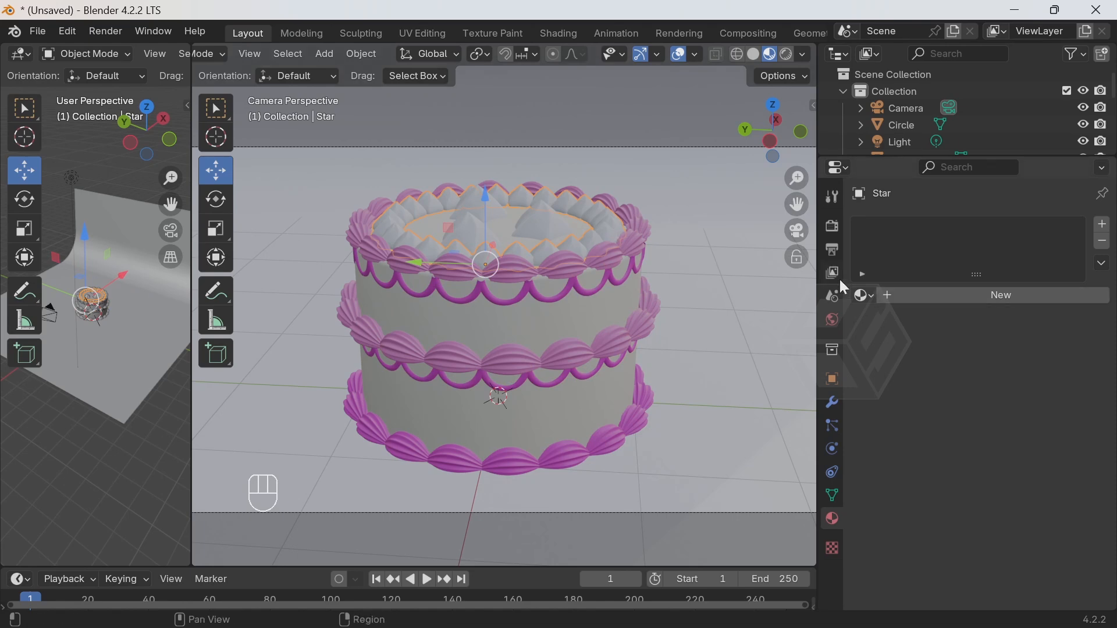
left_click(985, 296)
left_click(1020, 402)
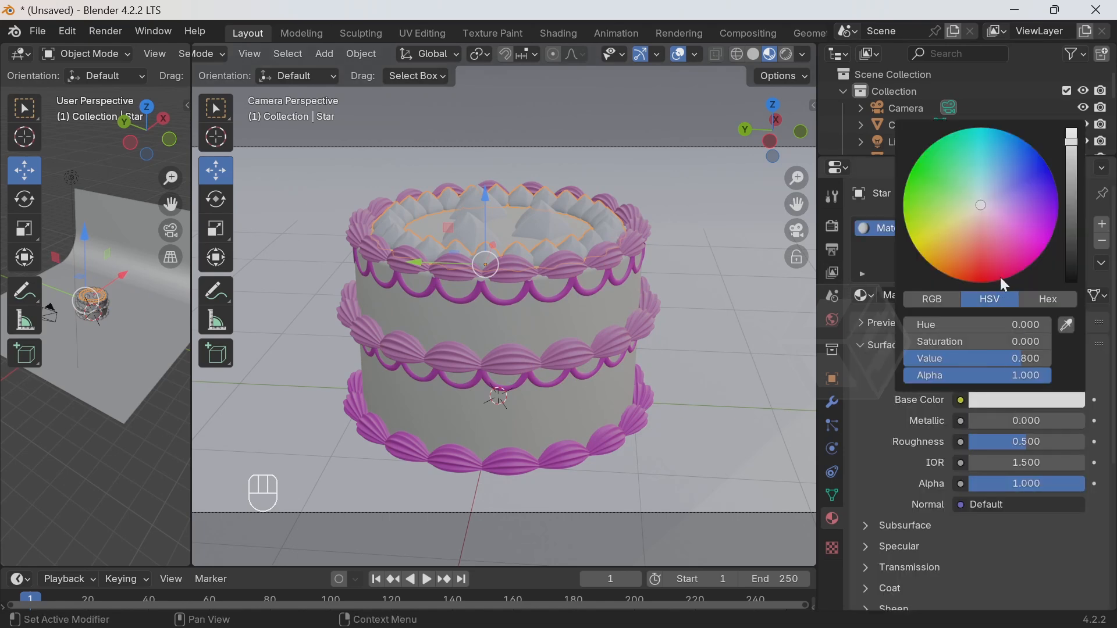
left_click_drag(979, 204, 1029, 266)
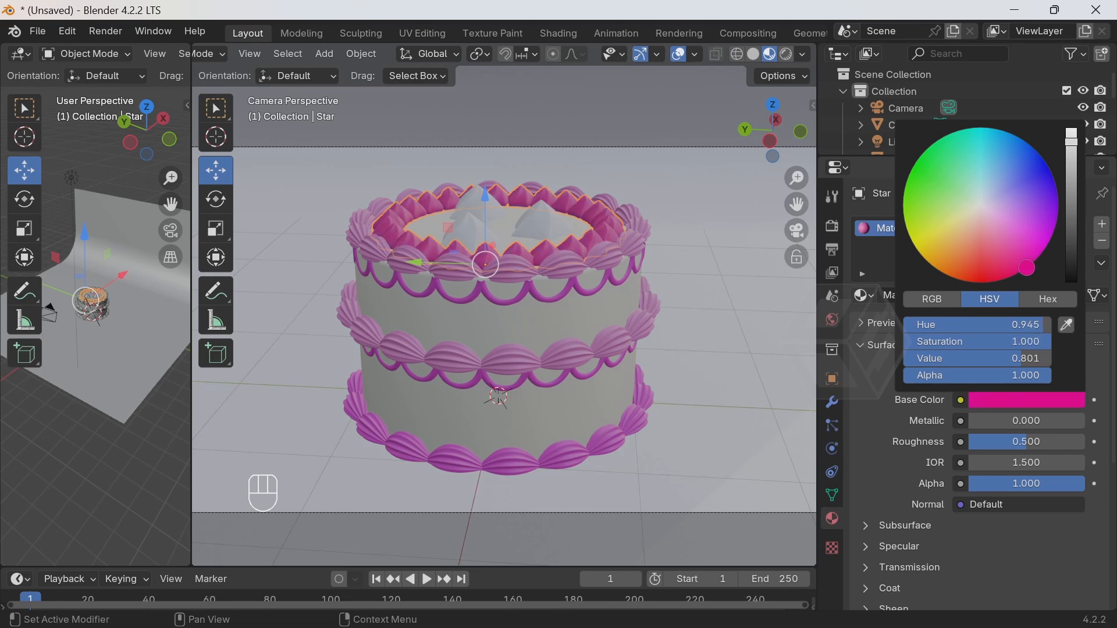
left_click_drag(1072, 141, 1071, 130)
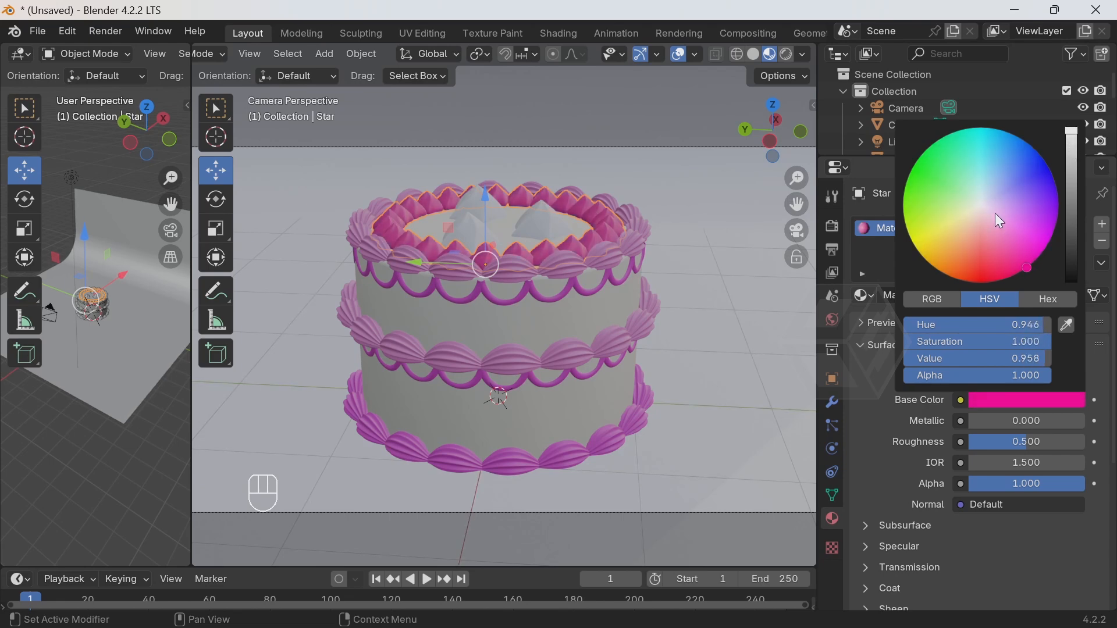
Give the right-hand large cream peak on the cake top a new purple material with hue 0.778, saturation 1.000 and value 0.800
left_click(547, 224)
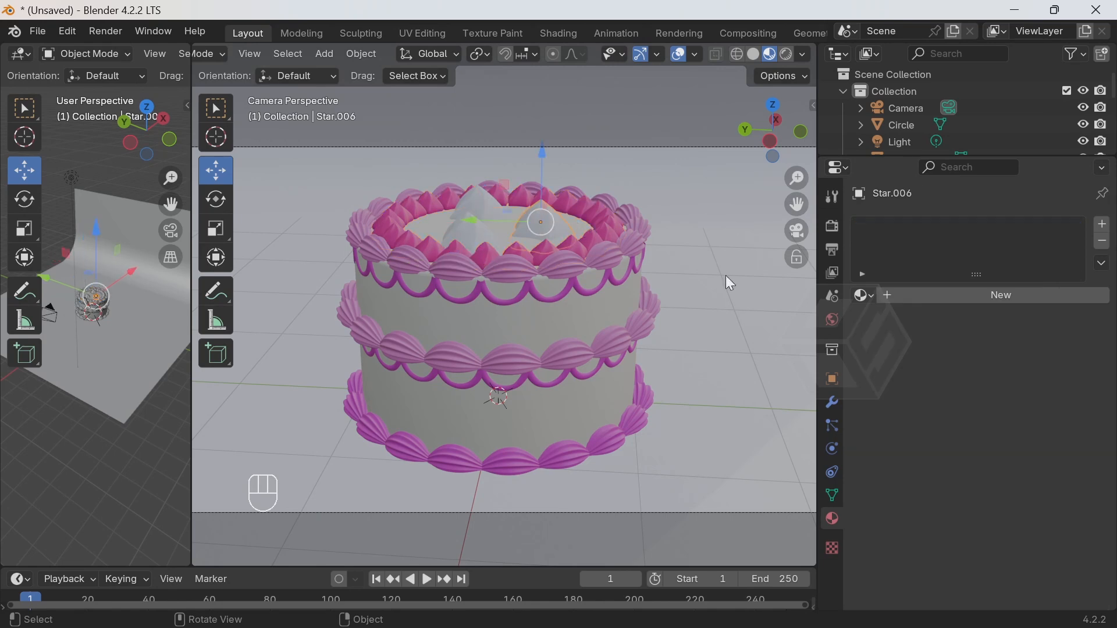
left_click(969, 297)
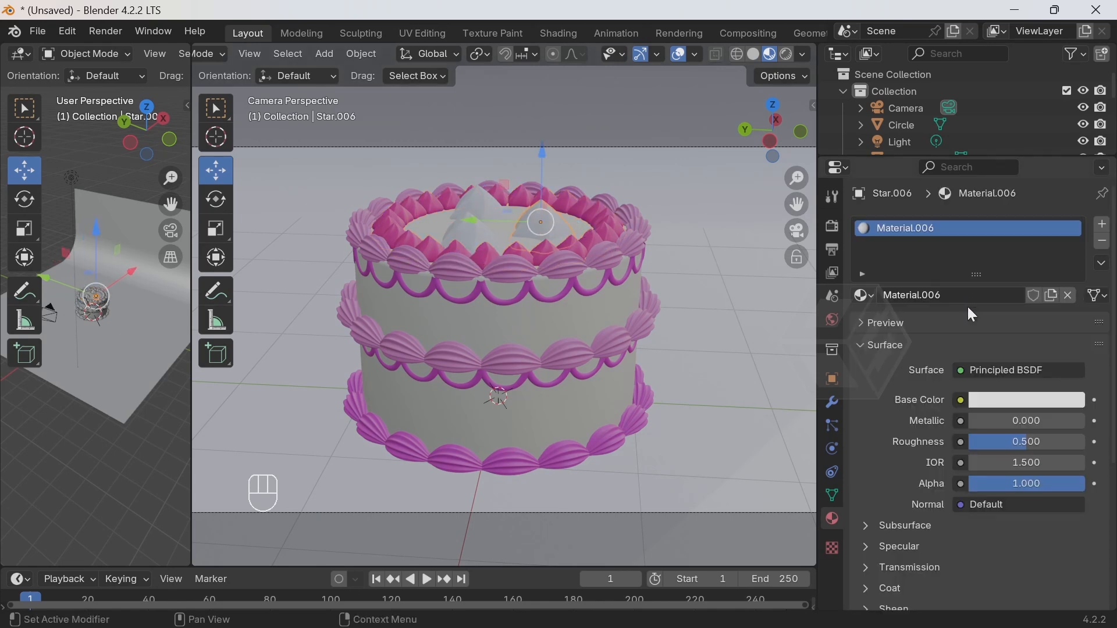
left_click(1036, 402)
mouse_move(980, 205)
left_mouse_down()
mouse_move(1049, 211)
mouse_move(1054, 231)
left_mouse_up()
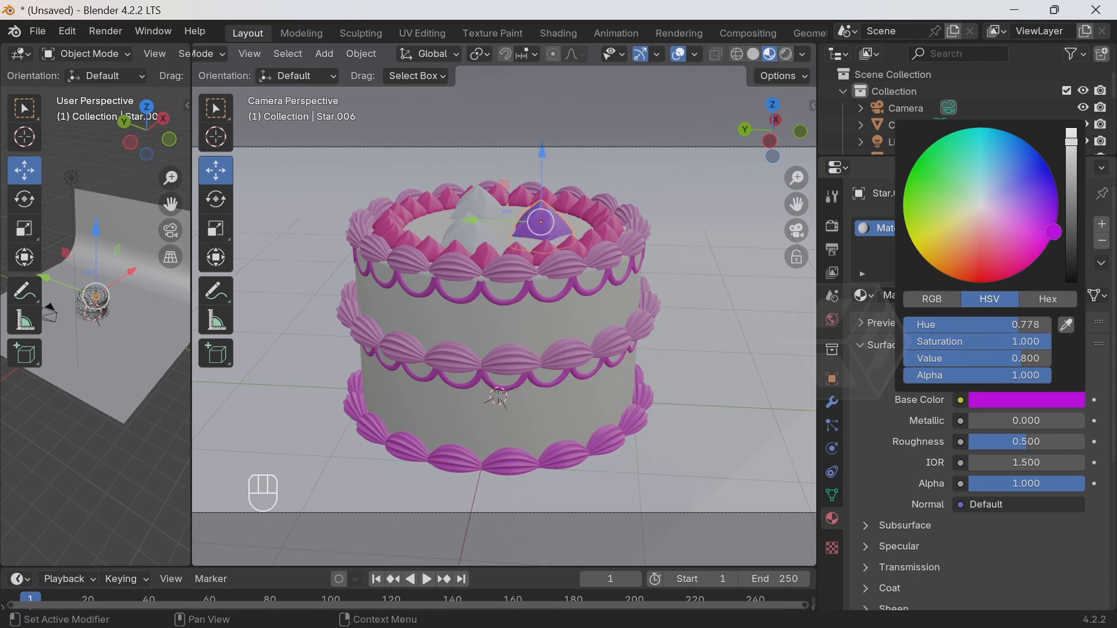
Give the rear large cream peak a new deep-pink material with hue 0.935, saturation 1.000 and value 0.801
left_click(478, 210)
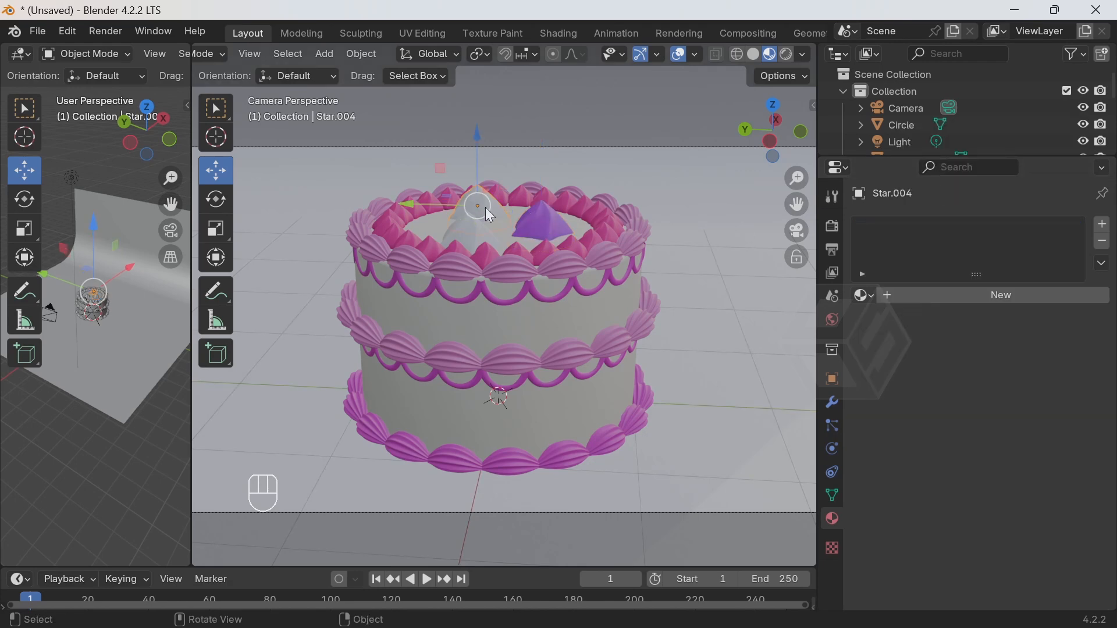
left_click(968, 292)
left_click(1014, 401)
mouse_move(997, 242)
left_mouse_down()
mouse_move(1003, 279)
mouse_move(1032, 265)
left_mouse_up()
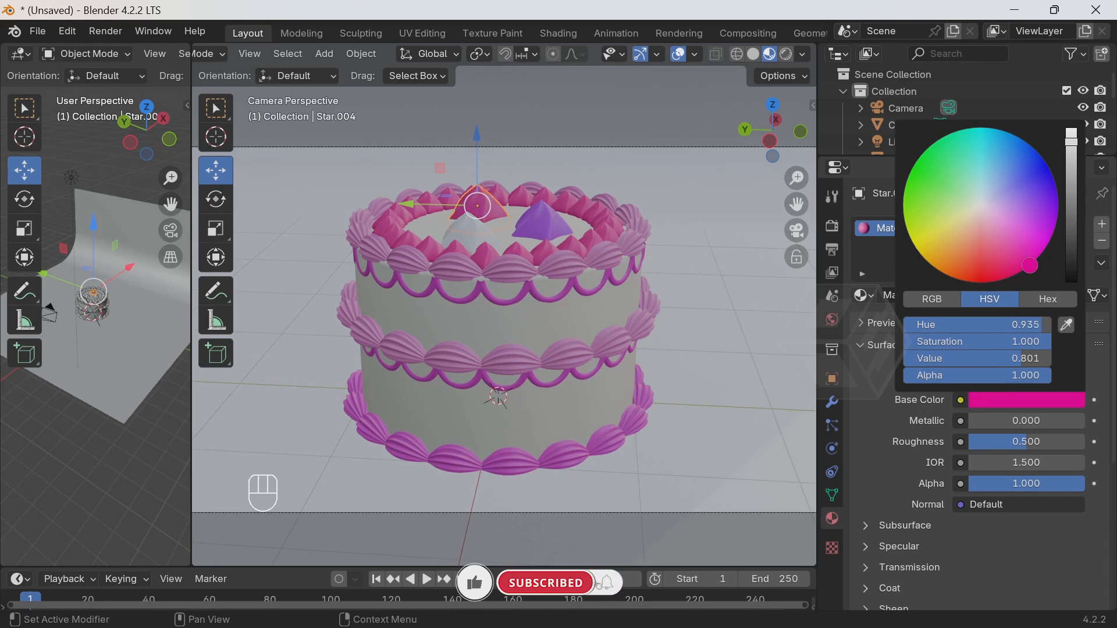
Give the front large cream peak a new material with a salmon-pink base color and switch the camera viewport to Rendered shading
left_click(508, 240)
left_click(1021, 292)
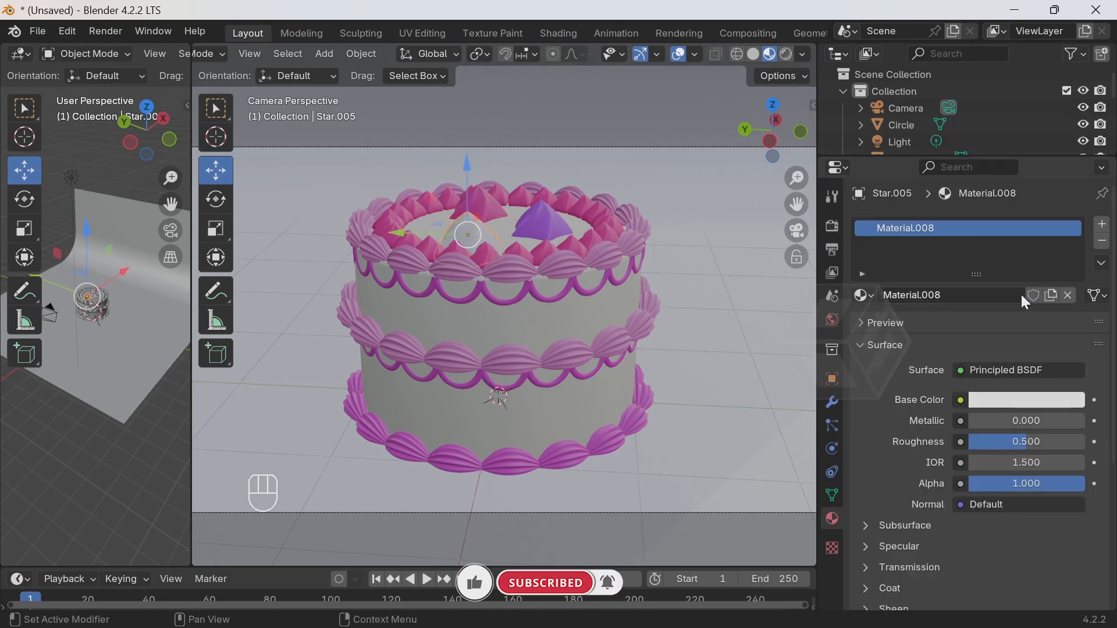
left_click(1050, 401)
mouse_move(976, 215)
left_mouse_down()
mouse_move(964, 219)
mouse_move(968, 231)
mouse_move(991, 226)
mouse_move(1039, 247)
mouse_move(959, 249)
mouse_move(977, 233)
left_mouse_up()
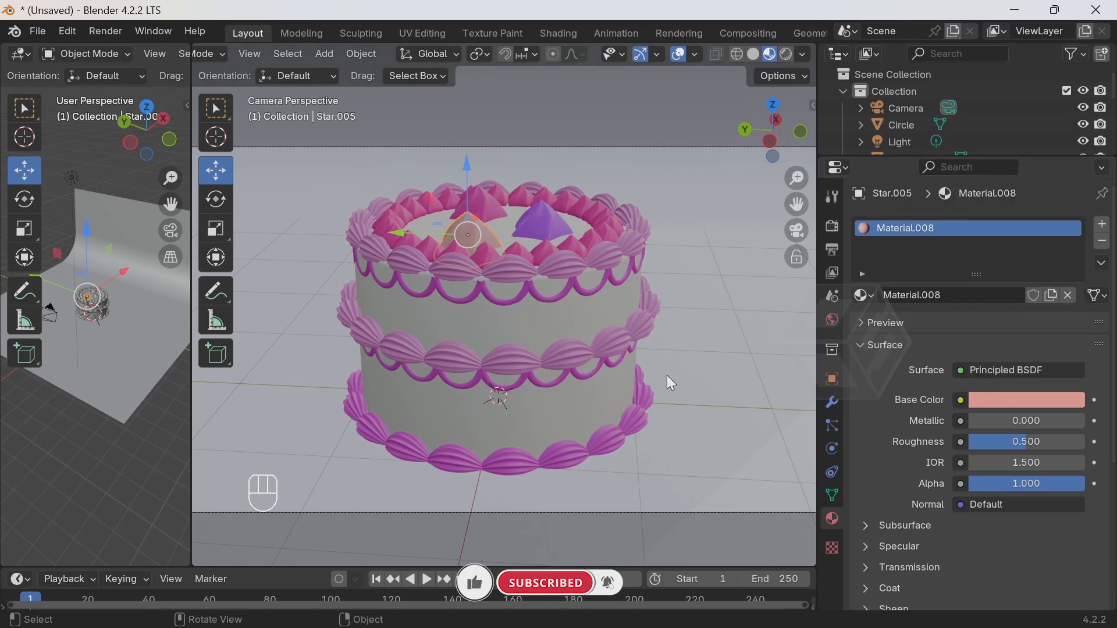
left_click(787, 53)
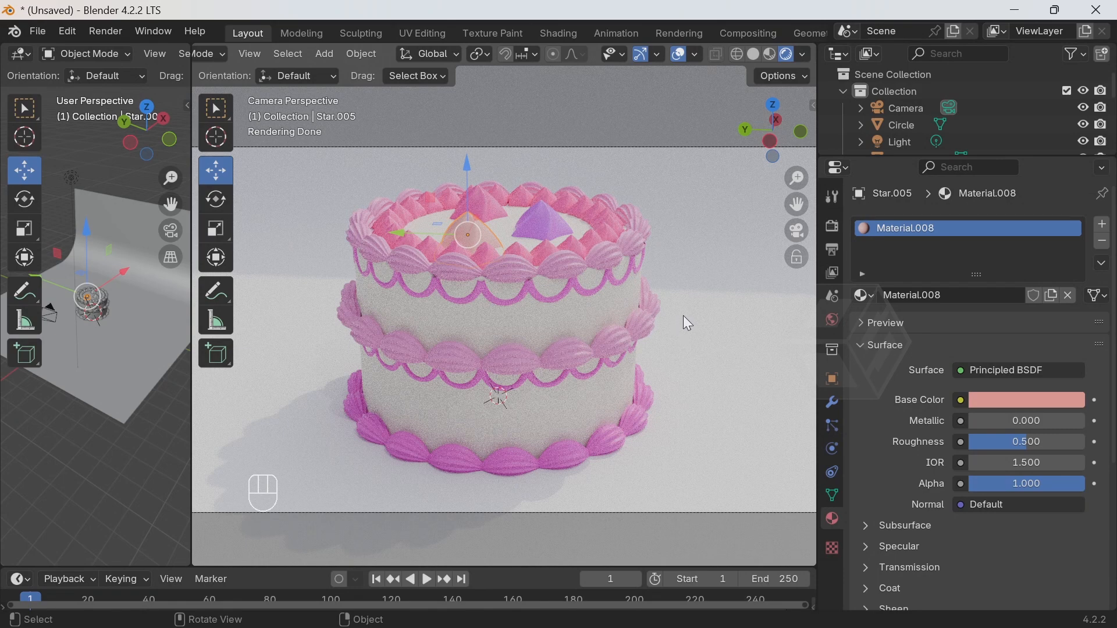
Give the curved backdrop a new material with a pinkish-purple base color, metallic 0.781 and roughness 0.336
left_click(718, 335)
left_click(962, 297)
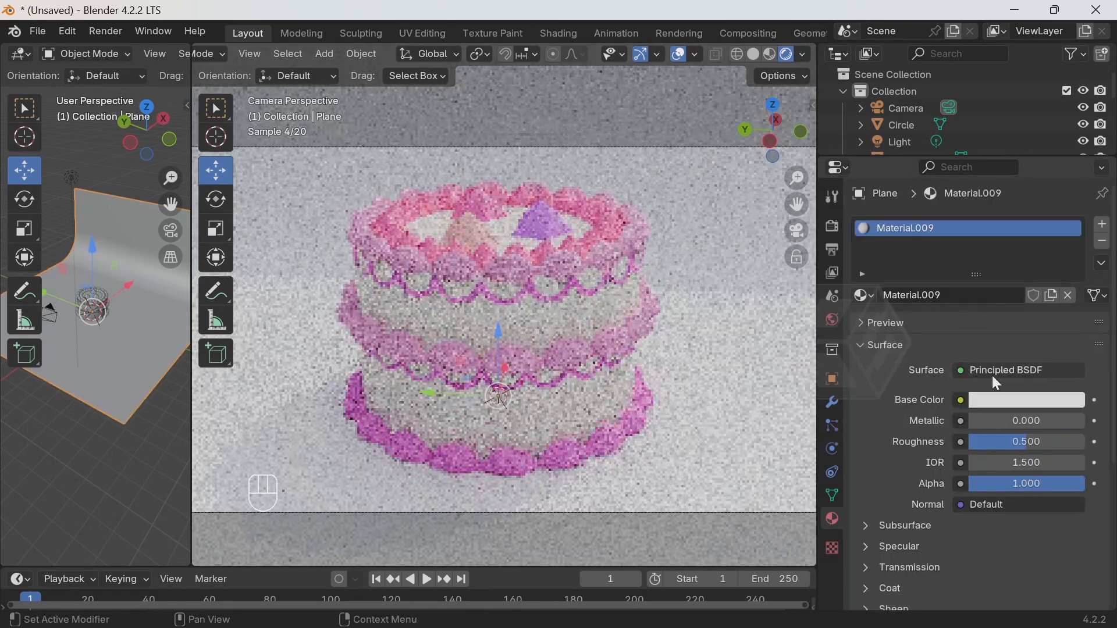
left_click(1016, 400)
left_click_drag(978, 222, 1018, 218)
left_click_drag(984, 421, 1006, 441)
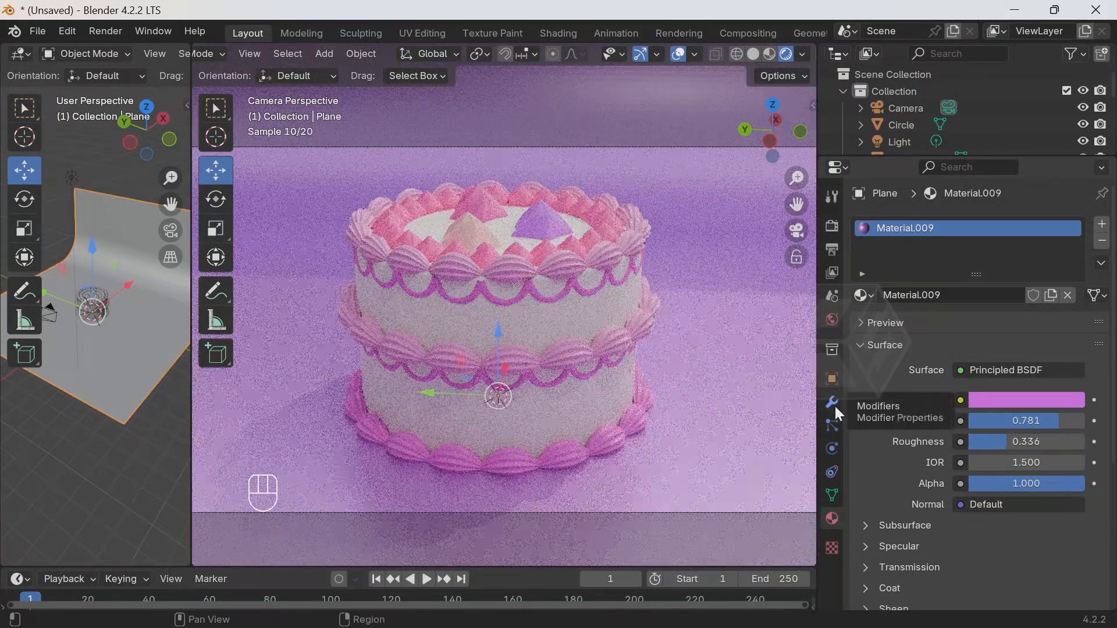
Shift the base color of the inner ring of small cream peaks from hot pink toward magenta
left_click(612, 222)
left_click(1015, 397)
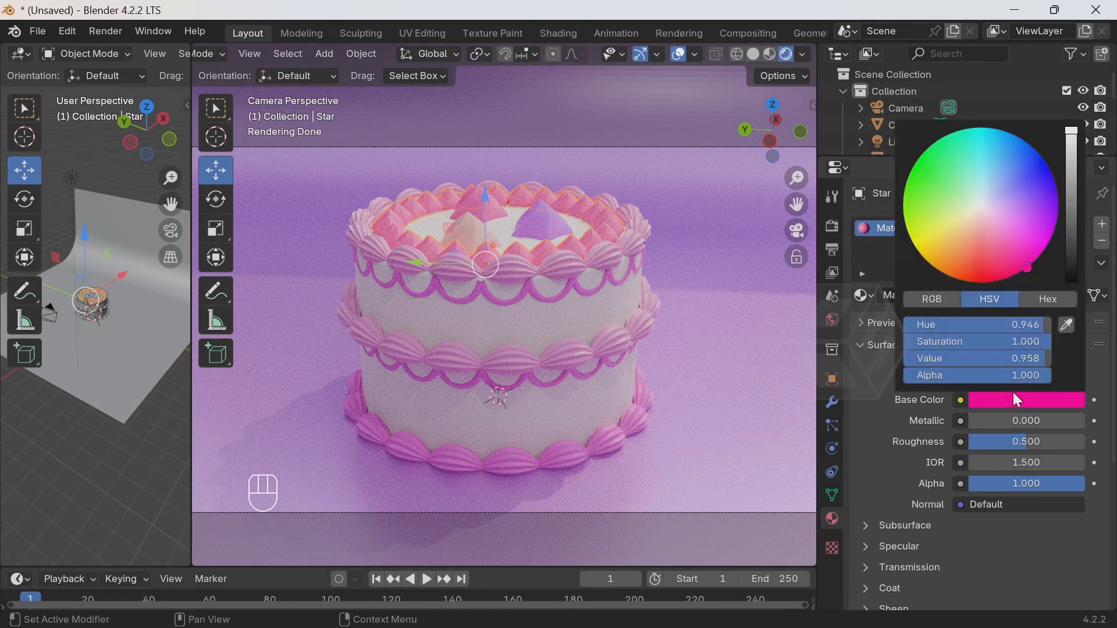
mouse_move(1012, 260)
left_mouse_down()
mouse_move(1007, 272)
mouse_move(1026, 267)
left_mouse_up()
left_click_drag(1025, 260, 1041, 246)
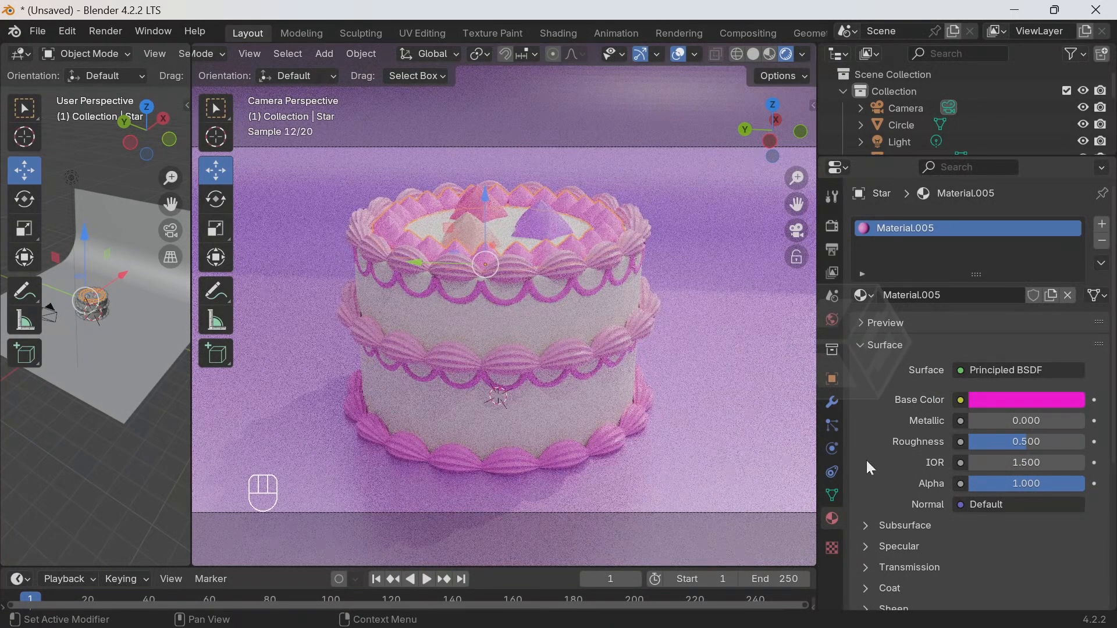
Recolor the middle cream border's shared material to deeper pink with hue 0.925, saturation 0.938 and value 0.801, and expand its Specular settings
left_click(622, 356)
left_click(1071, 401)
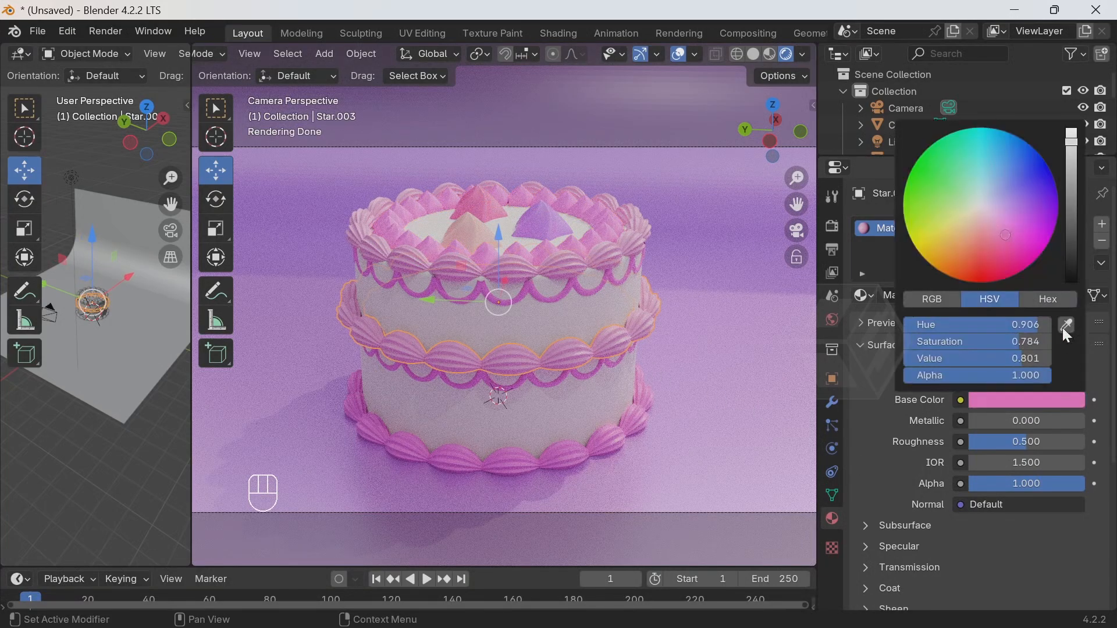
left_click_drag(1006, 235, 1014, 250)
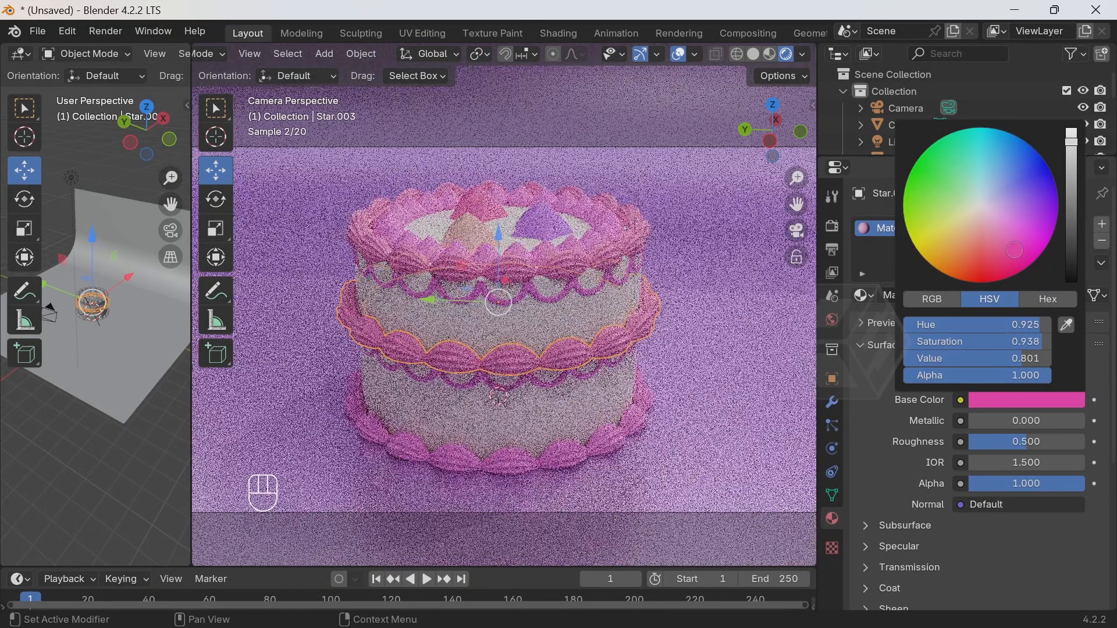
left_click(1021, 545)
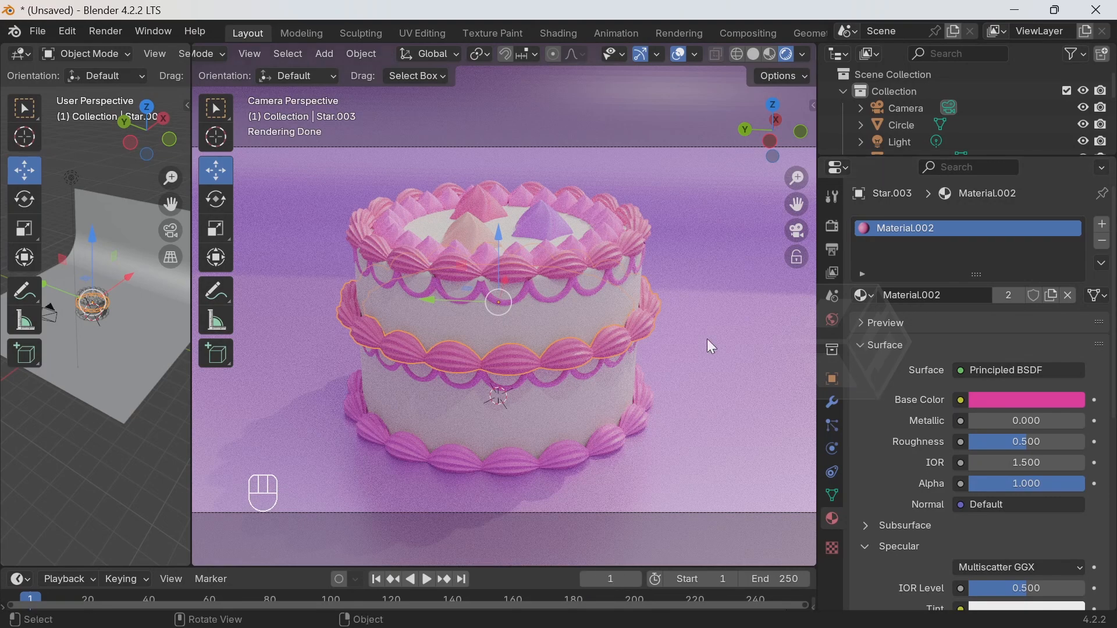
Return the main viewport to the camera view and lock the camera to the view
middle_click_drag(618, 356, 601, 361)
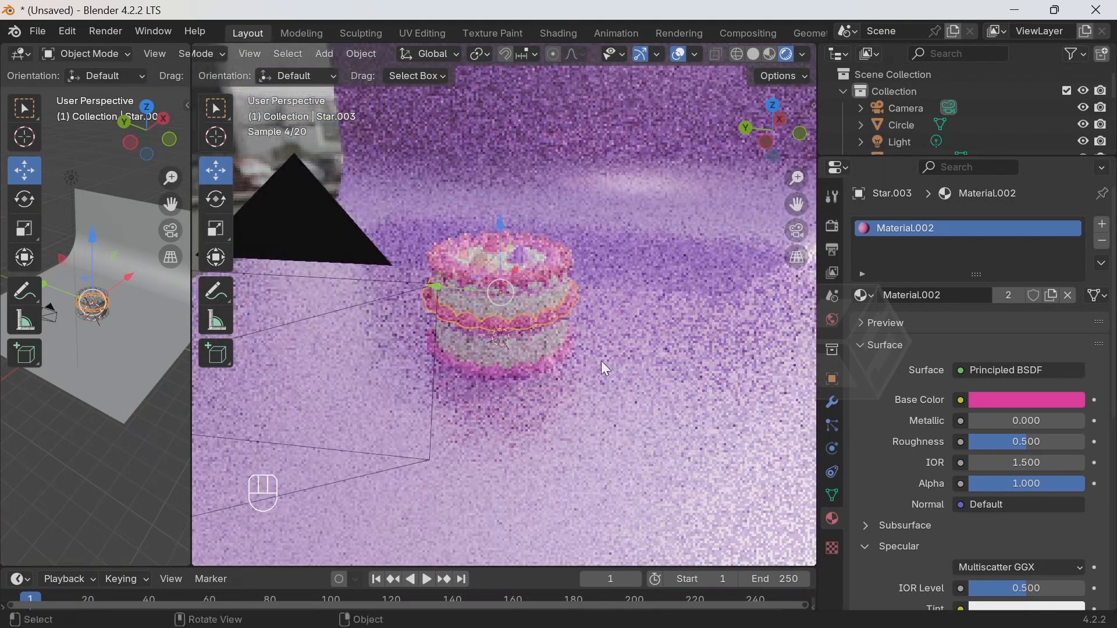
left_click(797, 230)
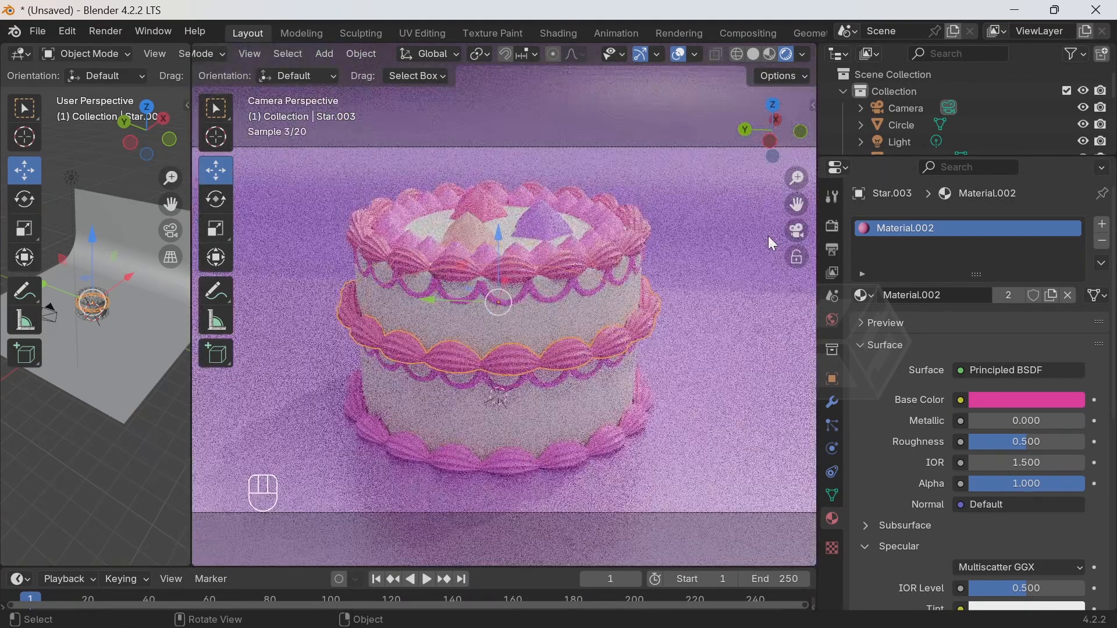
key("n")
left_click(677, 328)
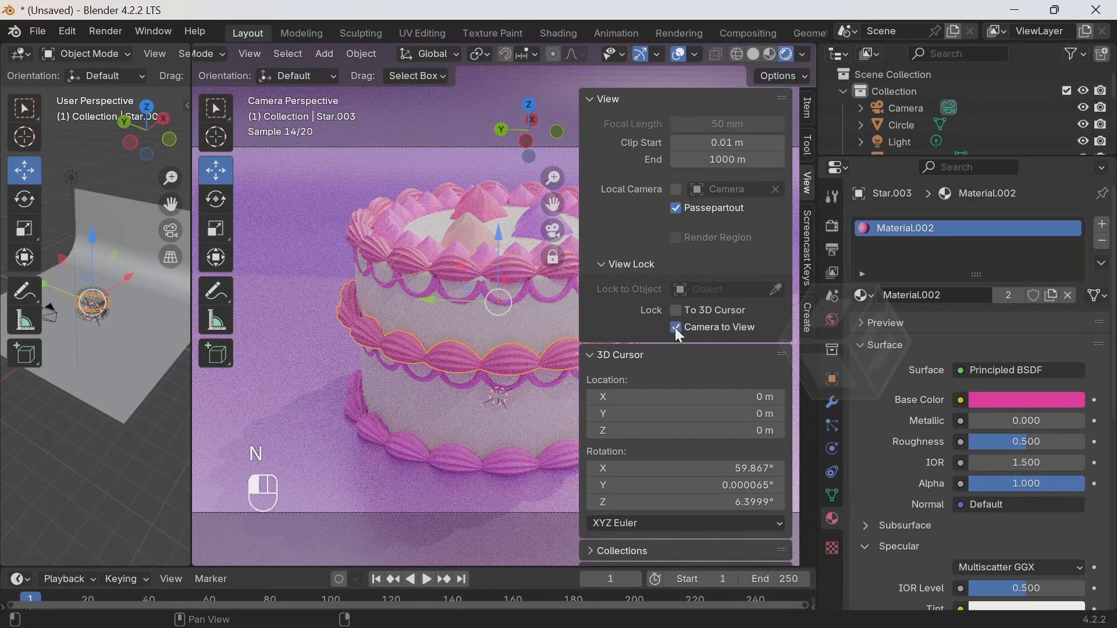
key("n")
Enlarge the camera viewport and reframe the cake by orbiting the locked camera slightly and adjusting its distance
left_click_drag(192, 332, 69, 333)
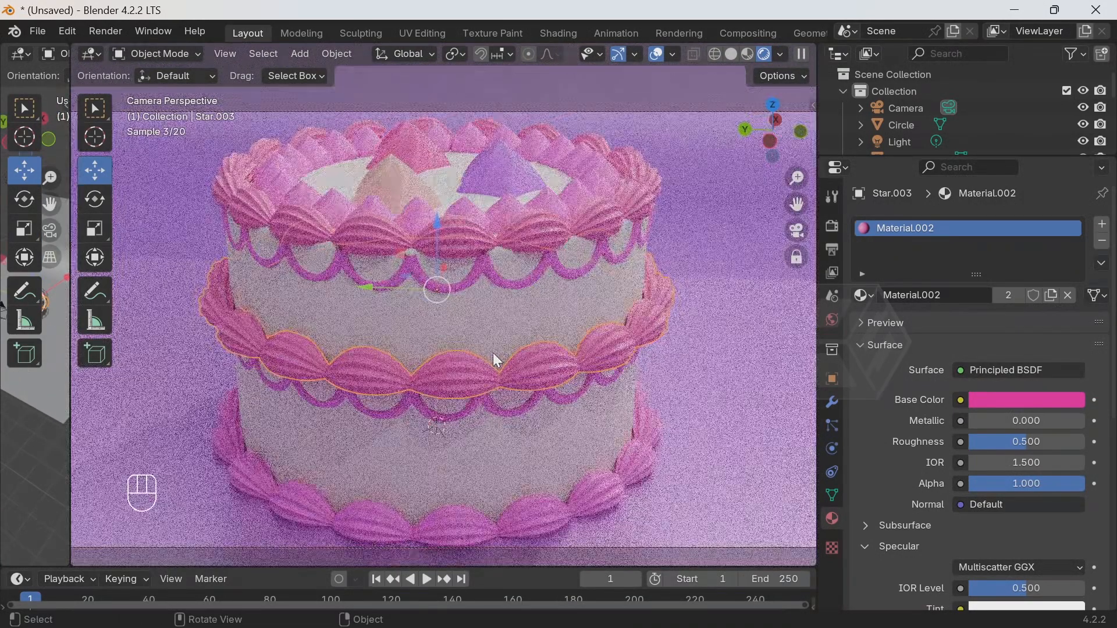
scroll(493, 353, "down", 2)
middle_click_drag(512, 354, 580, 333)
scroll(551, 344, "up", 3)
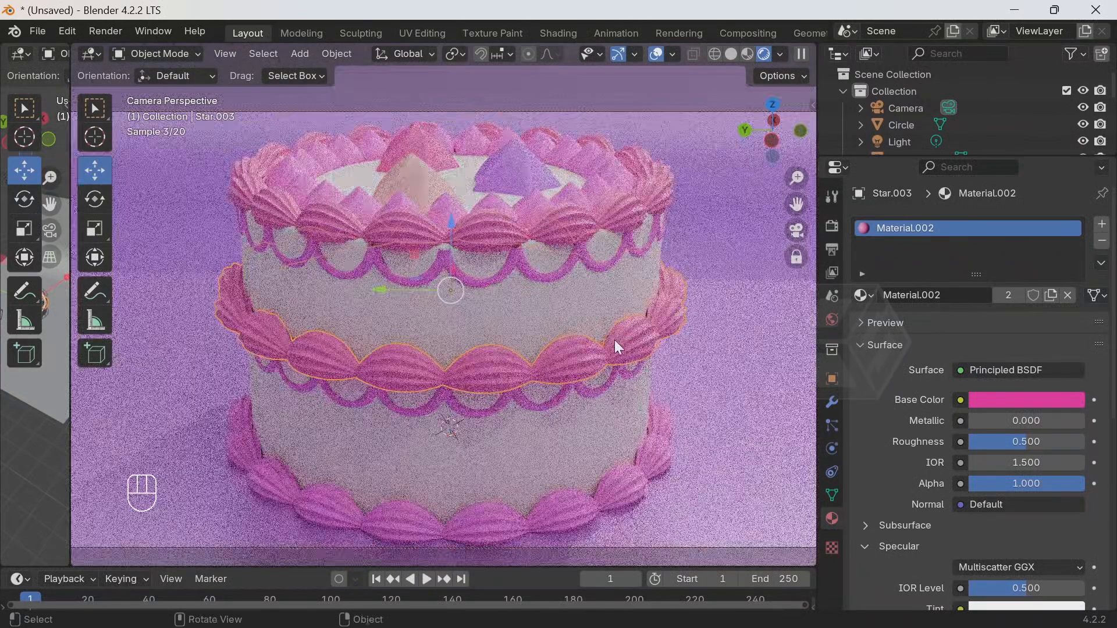